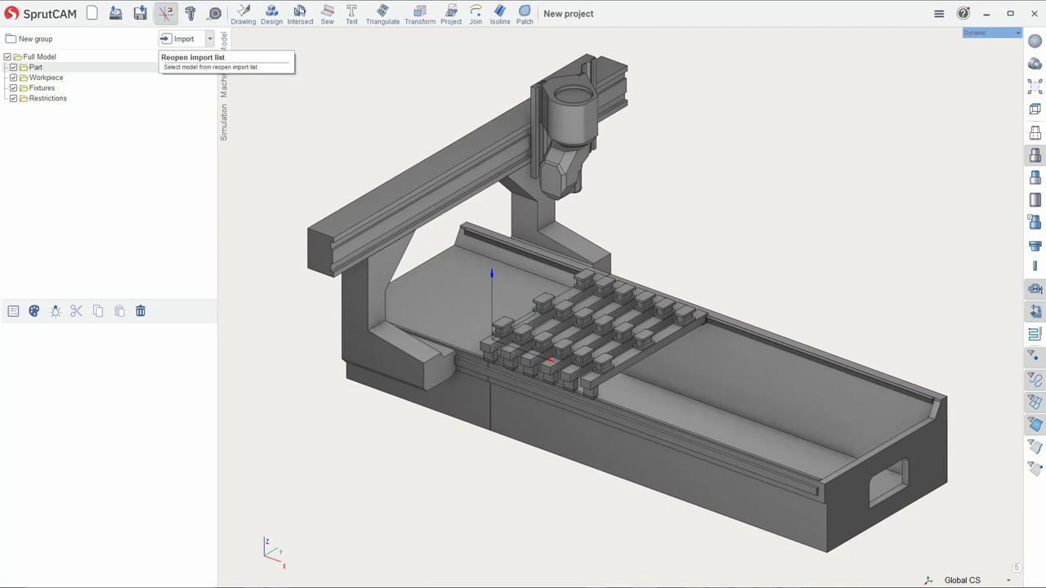
Import Рамка.STEP from the recent imports list and hide the machine
{"action": "left_click", "coordinate": [210, 39]}
{"action": "left_click", "coordinate": [221, 55]}
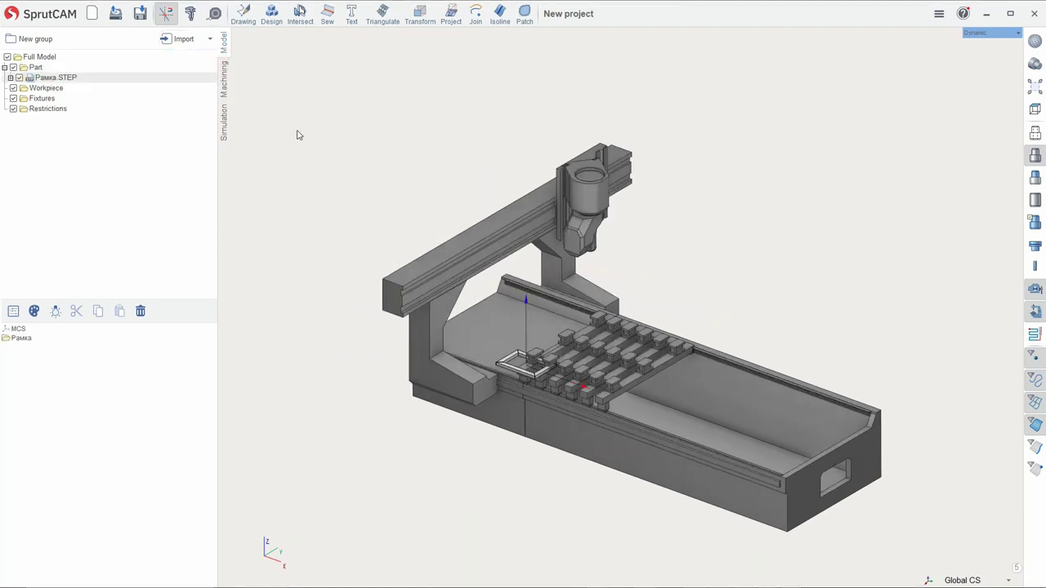
{"action": "scroll", "coordinate": [532, 397], "scroll_direction": "up", "scroll_amount": 2}
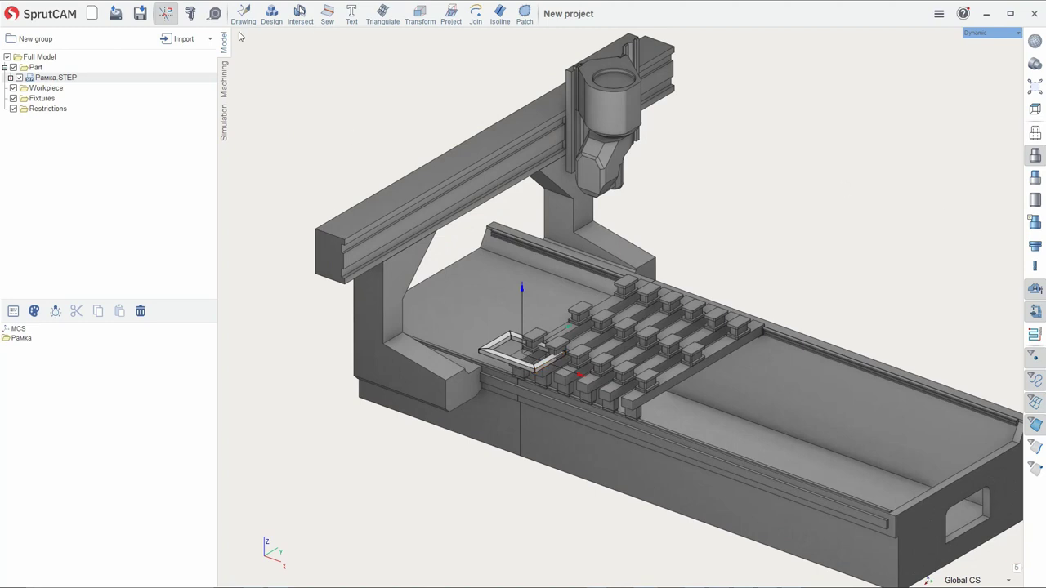
{"action": "left_click", "coordinate": [1031, 315]}
Expand the Рамка tree to its four split bars and toggle their visibility
{"action": "scroll", "coordinate": [518, 346], "scroll_direction": "up", "scroll_amount": 2}
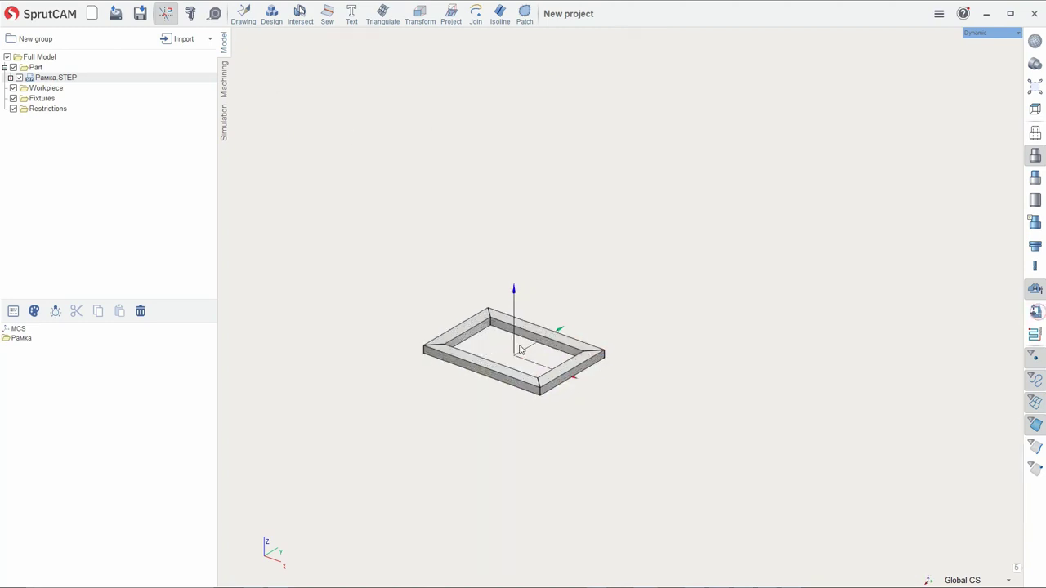
{"action": "scroll", "coordinate": [490, 331], "scroll_direction": "up", "scroll_amount": 2}
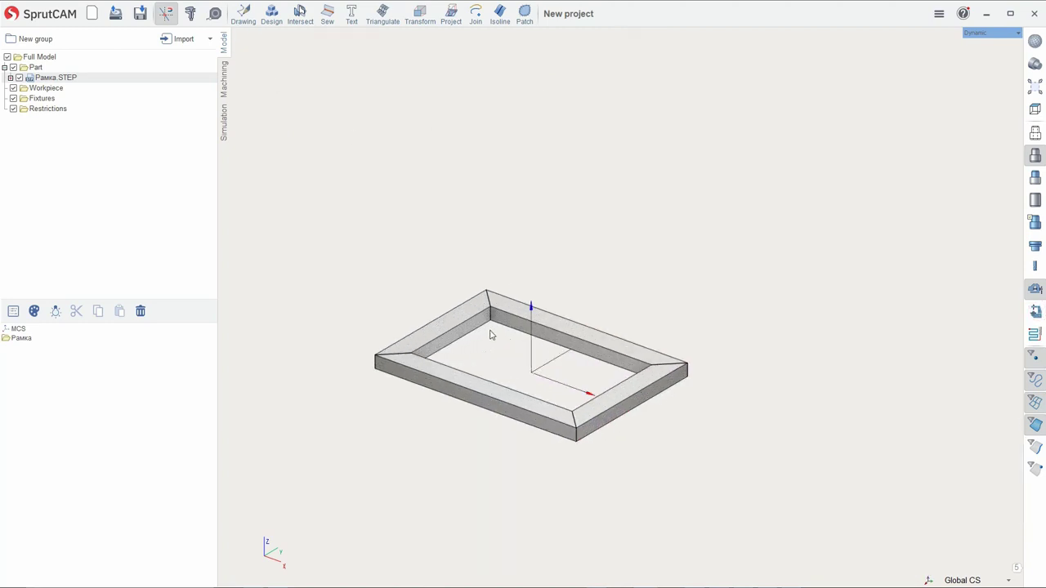
{"action": "left_click", "coordinate": [10, 77]}
{"action": "left_click", "coordinate": [15, 87]}
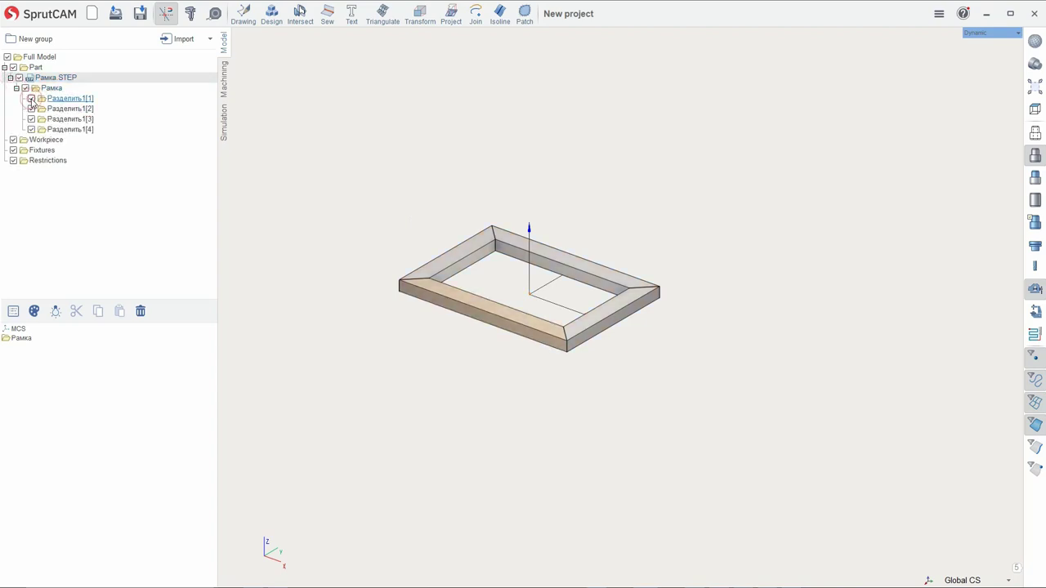
{"action": "left_click", "coordinate": [52, 87]}
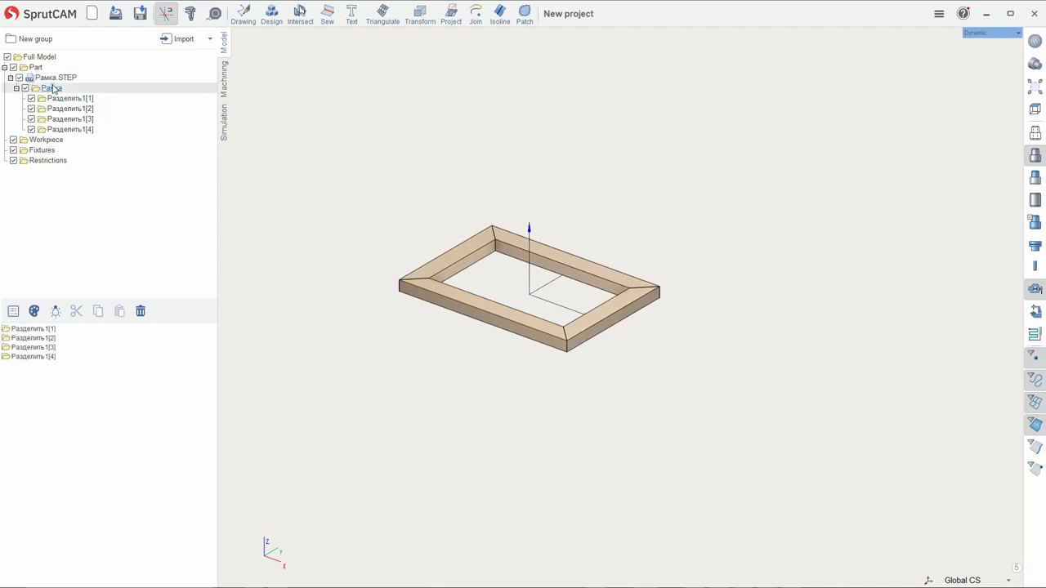
{"action": "left_click", "coordinate": [51, 99]}
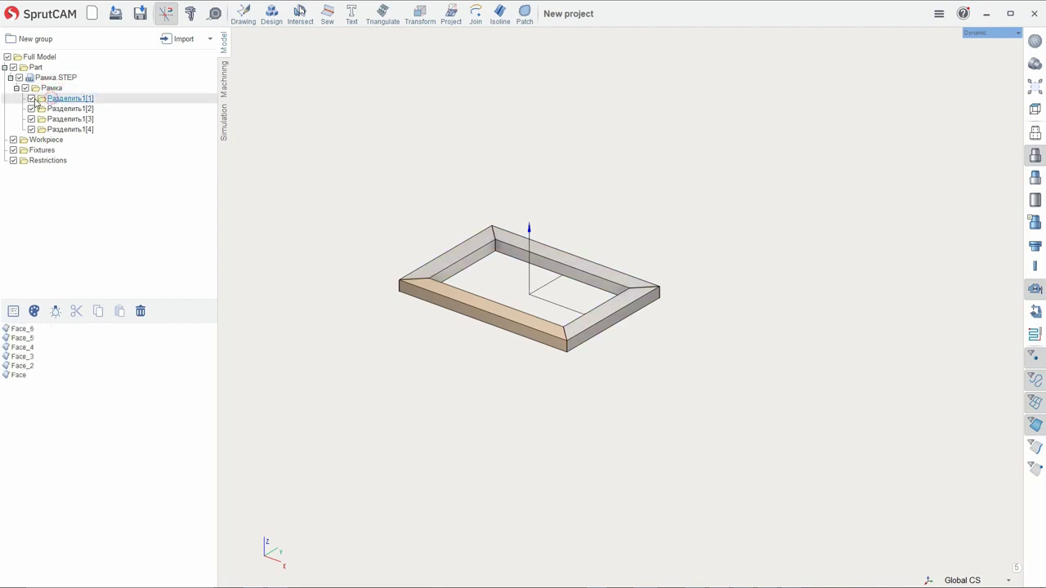
{"action": "left_click", "coordinate": [31, 99]}
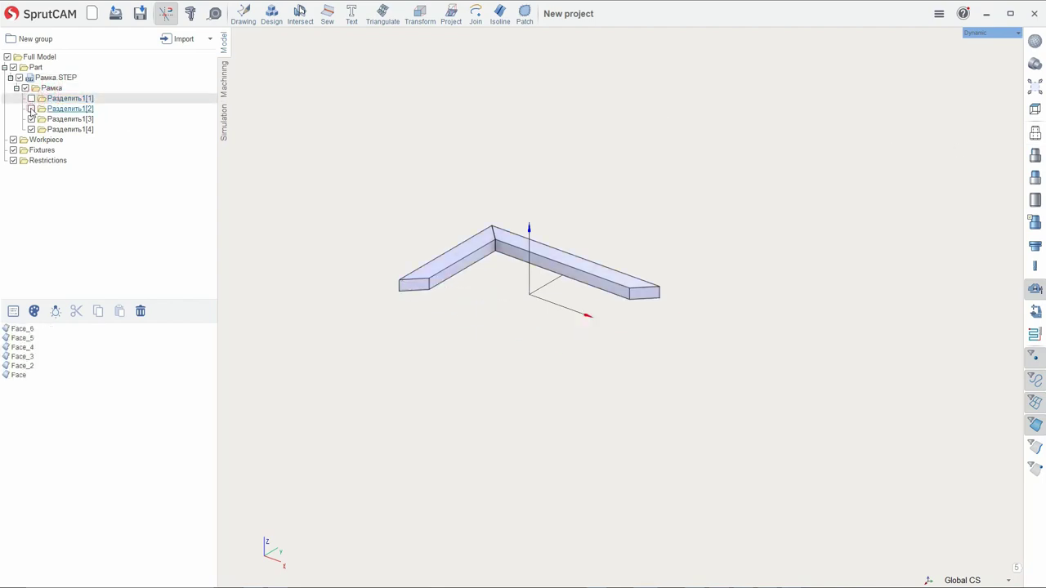
{"action": "left_click", "coordinate": [31, 119]}
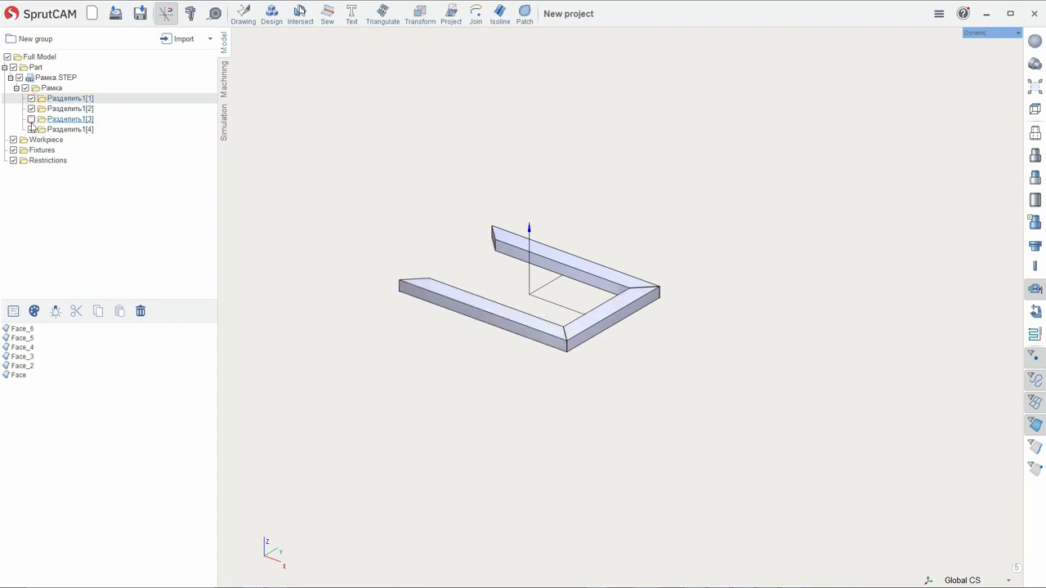
Show bar Разделить1[3] again and create Local CS1 on the front bar's bottom face
{"action": "left_click", "coordinate": [31, 119]}
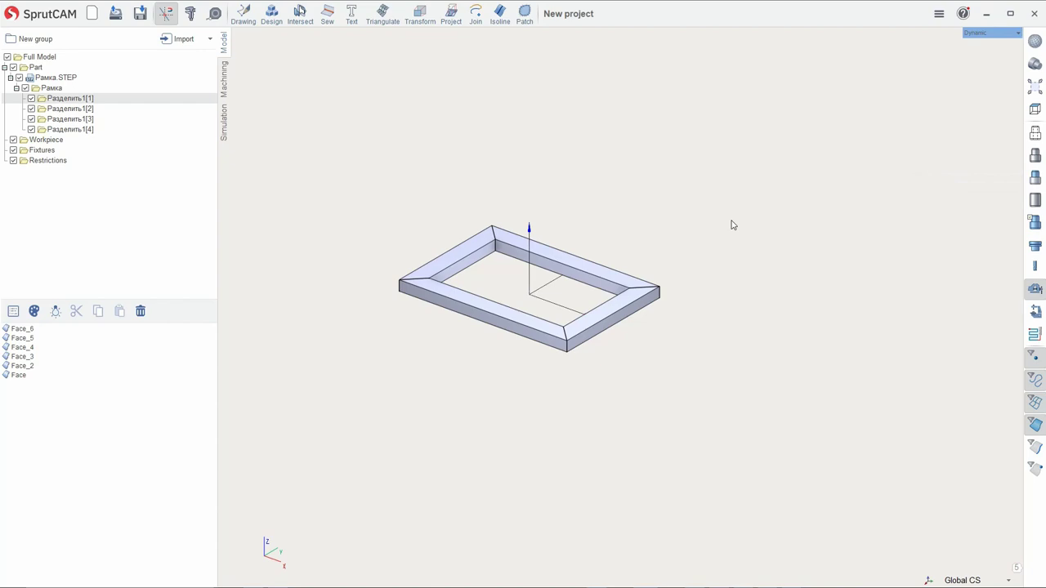
{"action": "mouse_move", "coordinate": [413, 207]}
{"action": "middle_mouse_down"}
{"action": "mouse_move", "coordinate": [455, 272]}
{"action": "mouse_move", "coordinate": [463, 165]}
{"action": "middle_mouse_up"}
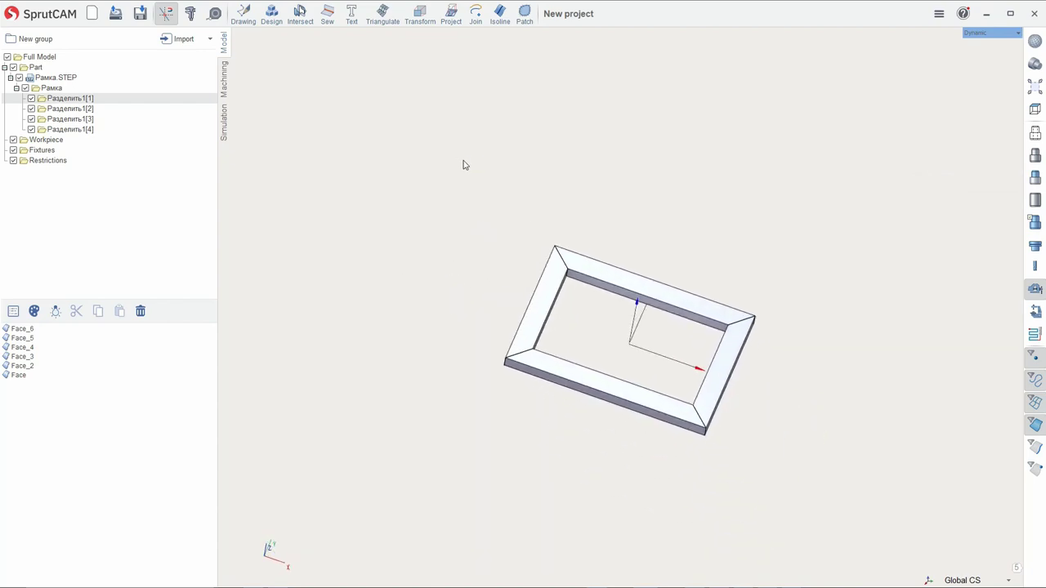
{"action": "key", "text": "ctrl+t"}
{"action": "middle_click_drag", "start_coordinate": [544, 250], "coordinate": [458, 252]}
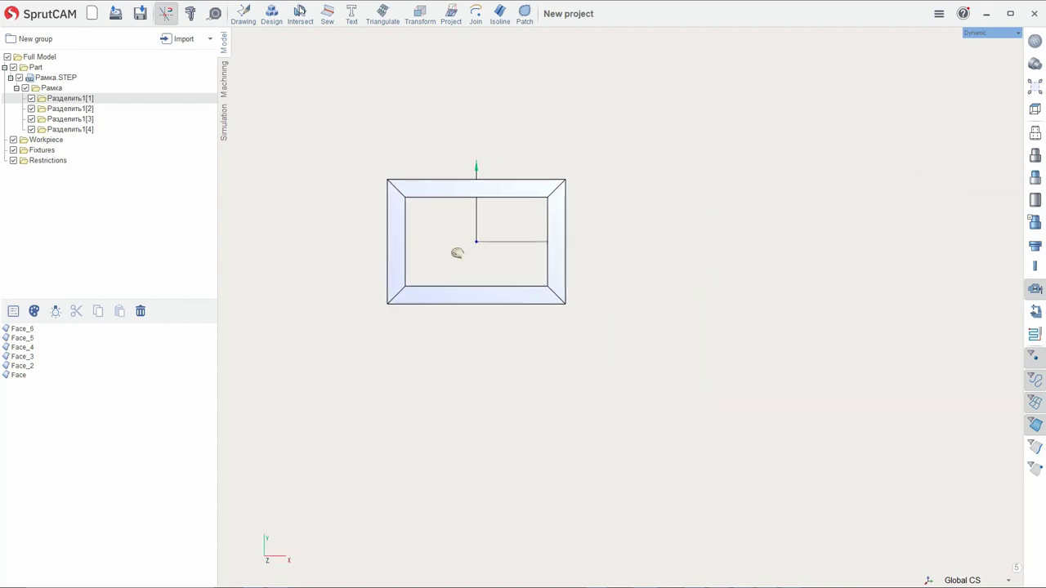
{"action": "left_click", "coordinate": [474, 302]}
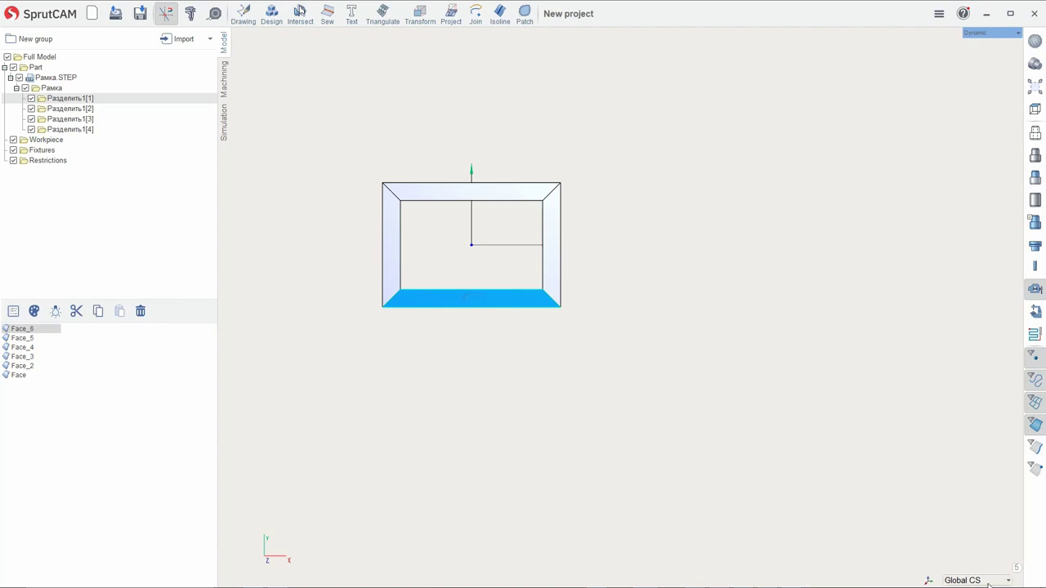
{"action": "left_click", "coordinate": [952, 583]}
{"action": "left_click", "coordinate": [817, 495]}
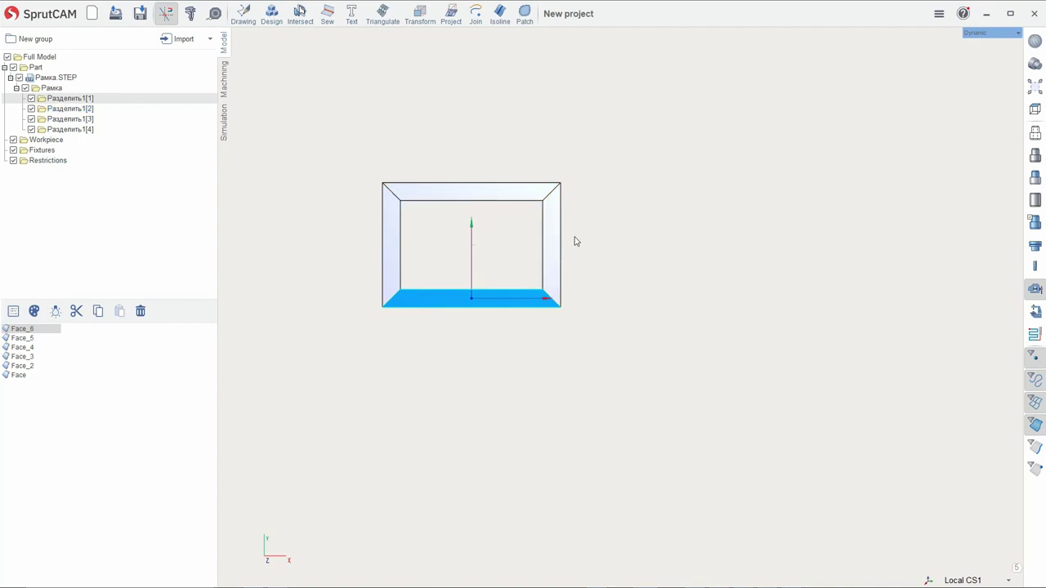
Create Local CS2 on a face of the second bar
{"action": "scroll", "coordinate": [708, 268], "scroll_direction": "down", "scroll_amount": 2}
{"action": "mouse_move", "coordinate": [707, 268]}
{"action": "middle_mouse_down"}
{"action": "mouse_move", "coordinate": [554, 169]}
{"action": "mouse_move", "coordinate": [675, 205]}
{"action": "mouse_move", "coordinate": [593, 238]}
{"action": "mouse_move", "coordinate": [457, 262]}
{"action": "mouse_move", "coordinate": [508, 263]}
{"action": "middle_mouse_up"}
{"action": "scroll", "coordinate": [462, 264], "scroll_direction": "up", "scroll_amount": 3}
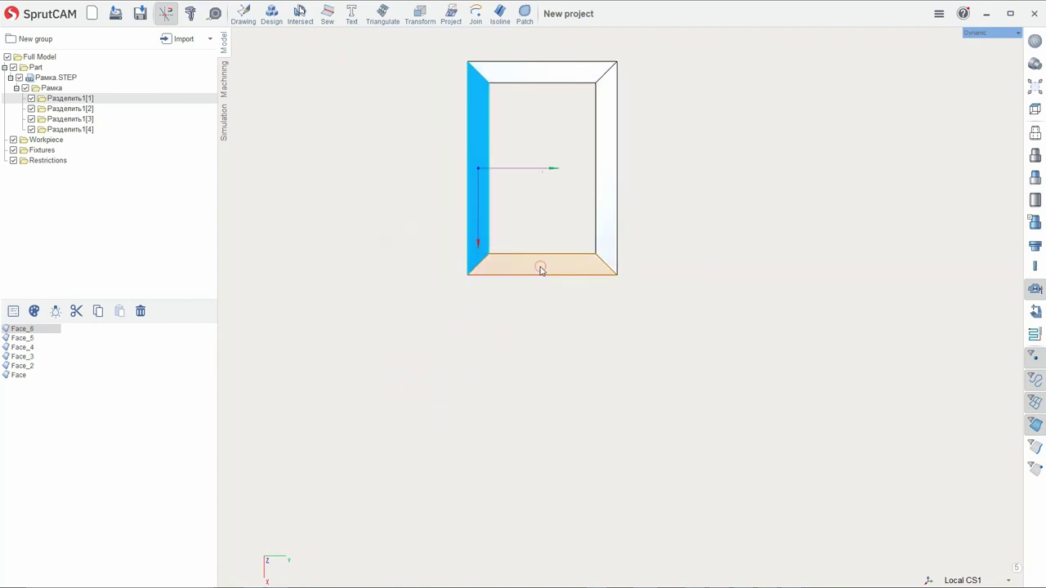
{"action": "left_click", "coordinate": [540, 270]}
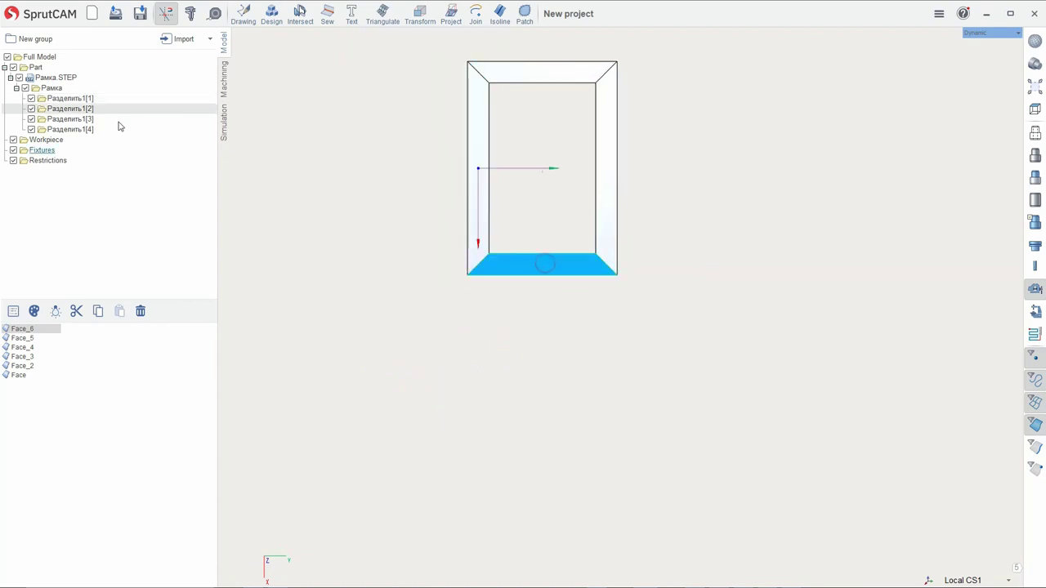
{"action": "left_click", "coordinate": [930, 580]}
{"action": "left_click", "coordinate": [808, 473]}
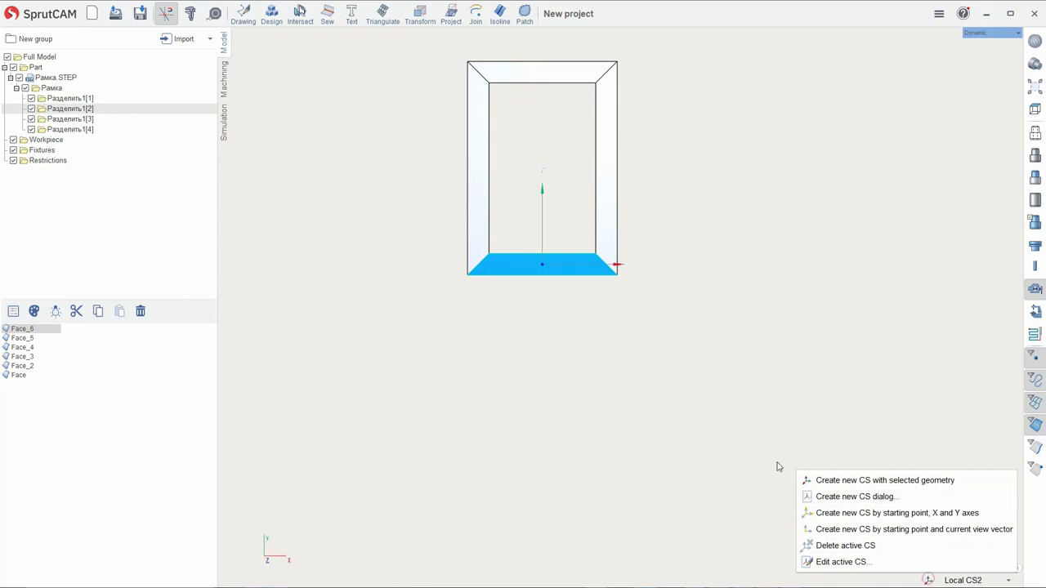
Create Local CS3 on the third bar and pick the fourth bar's face
{"action": "scroll", "coordinate": [645, 378], "scroll_direction": "down", "scroll_amount": 3}
{"action": "mouse_move", "coordinate": [621, 378]}
{"action": "middle_mouse_down"}
{"action": "mouse_move", "coordinate": [816, 420]}
{"action": "mouse_move", "coordinate": [751, 469]}
{"action": "mouse_move", "coordinate": [670, 347]}
{"action": "mouse_move", "coordinate": [712, 226]}
{"action": "mouse_move", "coordinate": [691, 240]}
{"action": "mouse_move", "coordinate": [700, 269]}
{"action": "middle_mouse_up"}
{"action": "scroll", "coordinate": [694, 254], "scroll_direction": "up", "scroll_amount": 3}
{"action": "left_click", "coordinate": [690, 241]}
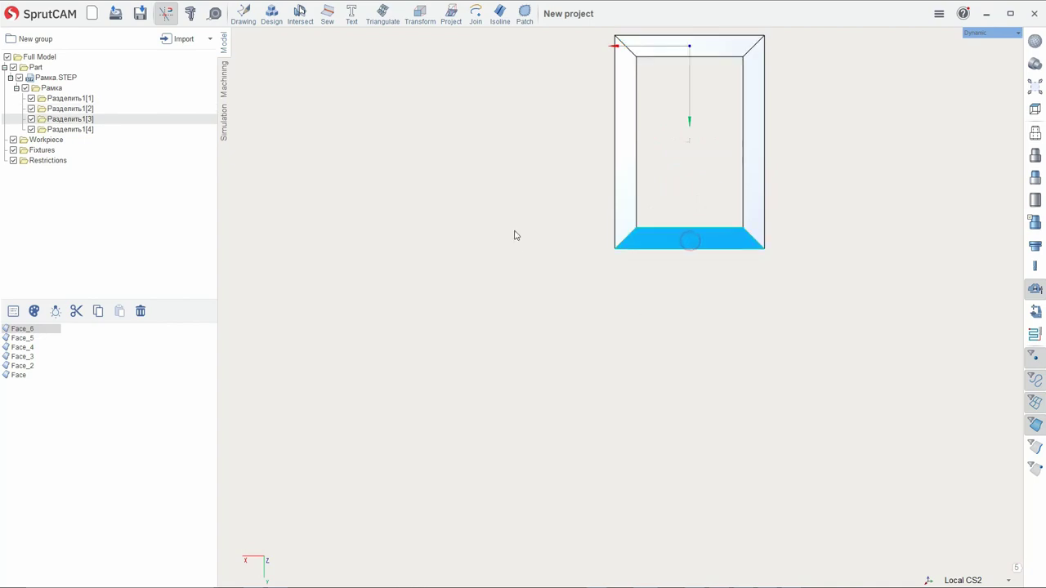
{"action": "left_click", "coordinate": [929, 581]}
{"action": "left_click", "coordinate": [833, 474]}
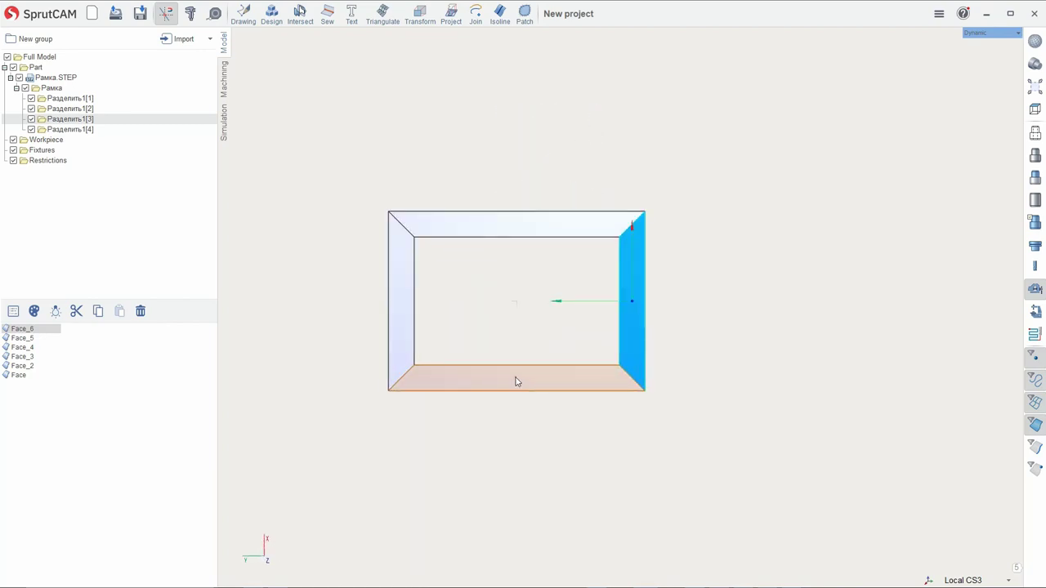
{"action": "left_click", "coordinate": [514, 380]}
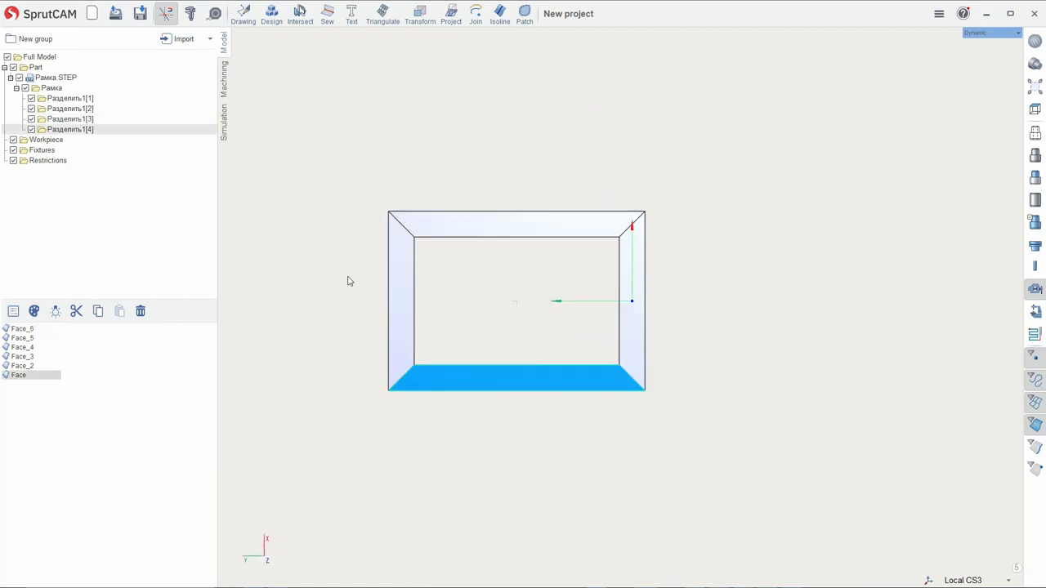
{"action": "left_click", "coordinate": [939, 583]}
Create Local CS4 on the fourth bar and switch to the HOMAG machining setup
{"action": "left_click", "coordinate": [841, 483]}
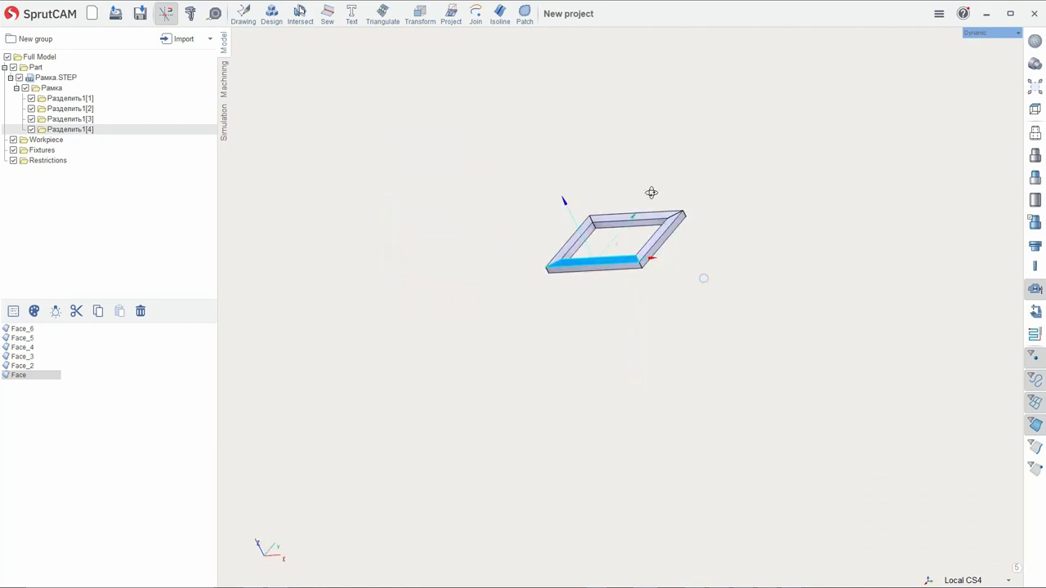
{"action": "left_click", "coordinate": [224, 80]}
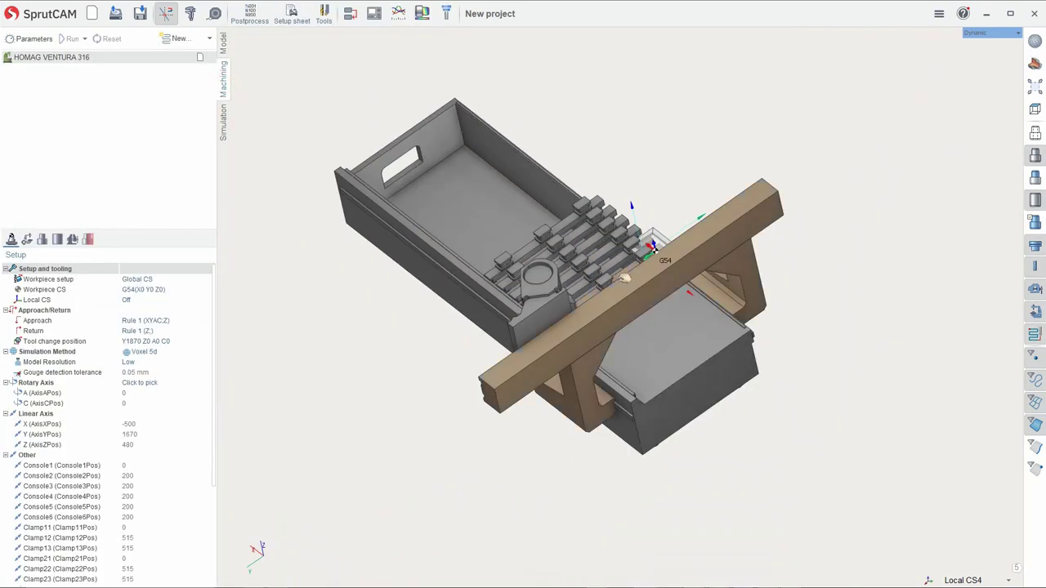
{"action": "mouse_move", "coordinate": [497, 269]}
{"action": "right_mouse_down"}
{"action": "mouse_move", "coordinate": [476, 217]}
{"action": "mouse_move", "coordinate": [688, 423]}
{"action": "right_mouse_up"}
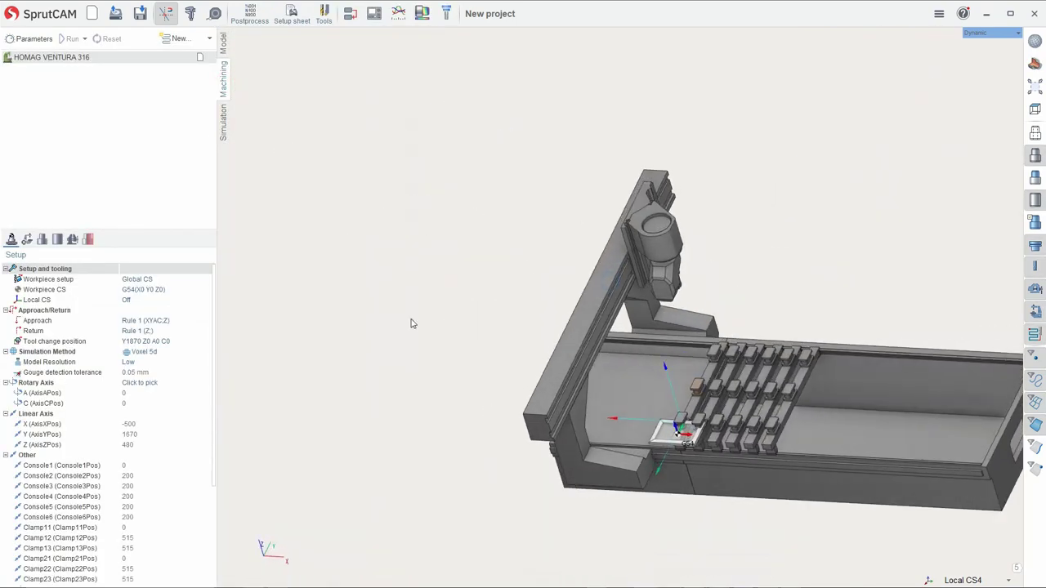
{"action": "right_click_drag", "start_coordinate": [606, 351], "coordinate": [553, 359]}
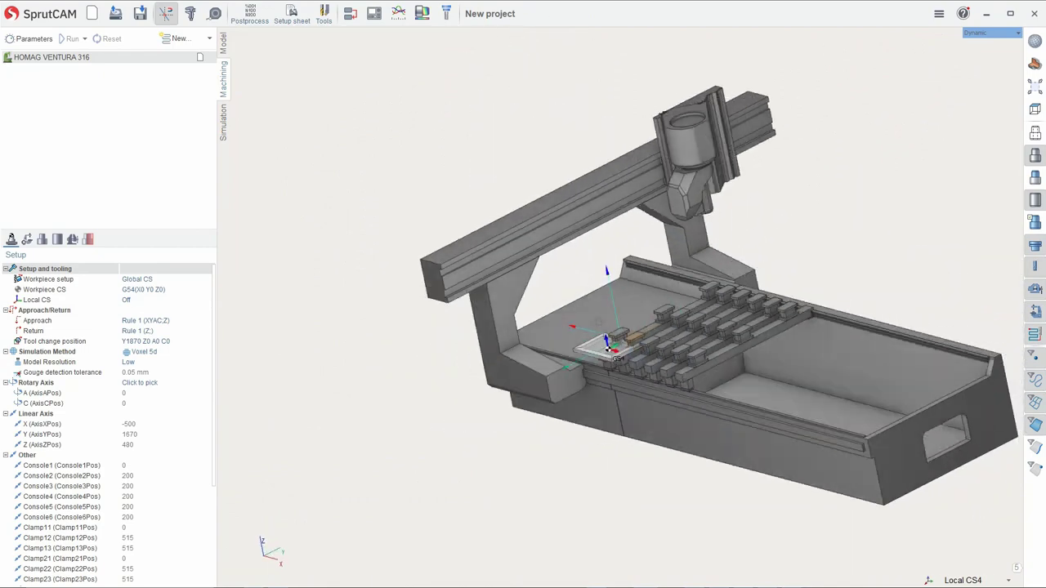
{"action": "scroll", "coordinate": [553, 359], "scroll_direction": "up", "scroll_amount": 2}
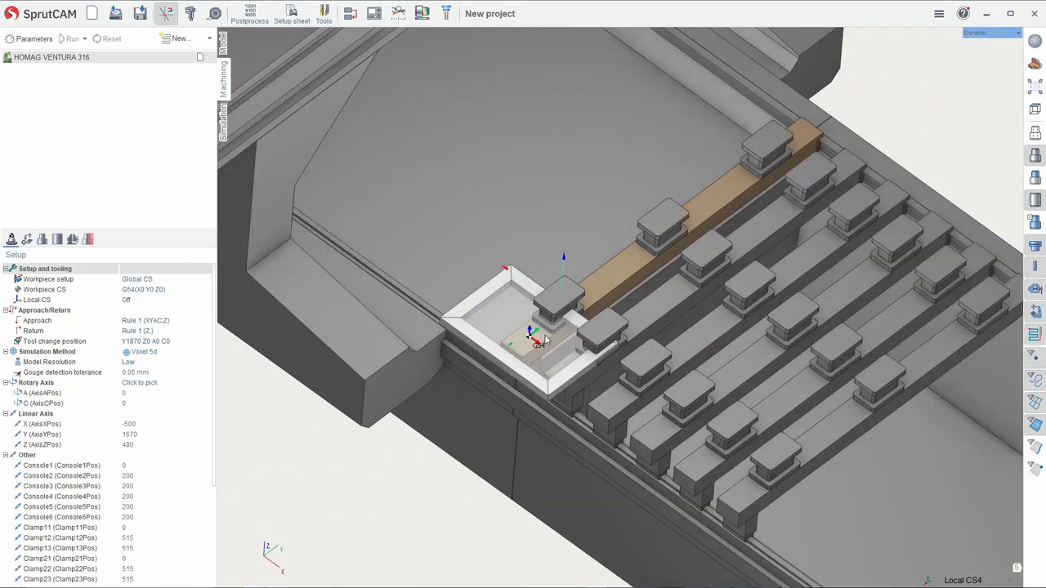
{"action": "scroll", "coordinate": [553, 360], "scroll_direction": "up", "scroll_amount": 2}
{"action": "scroll", "coordinate": [553, 359], "scroll_direction": "up", "scroll_amount": 2}
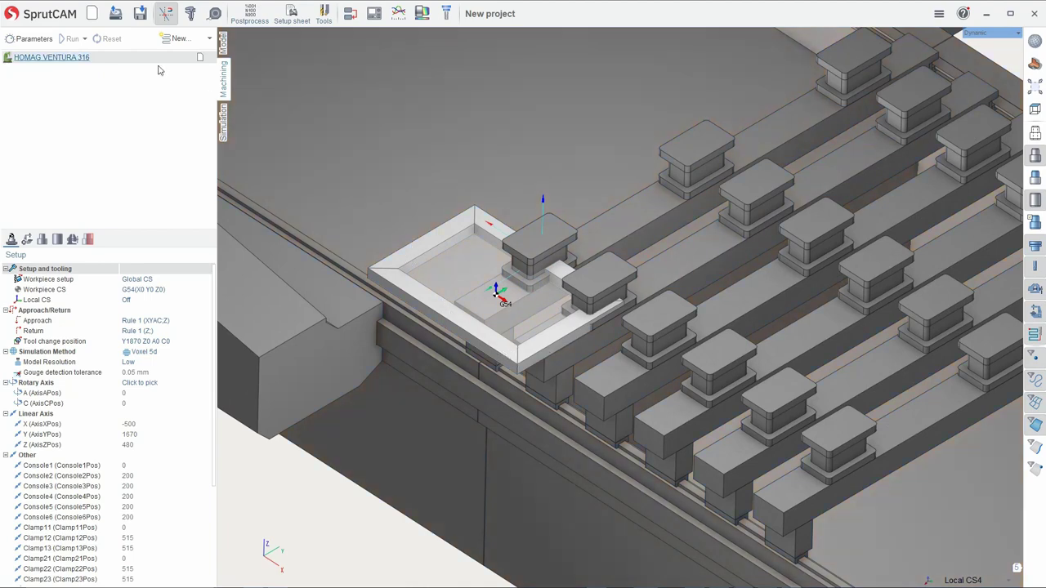
Add a new Part operation with only Разделить1[1] as its part geometry
{"action": "left_click", "coordinate": [209, 39]}
{"action": "mouse_move", "coordinate": [196, 57]}
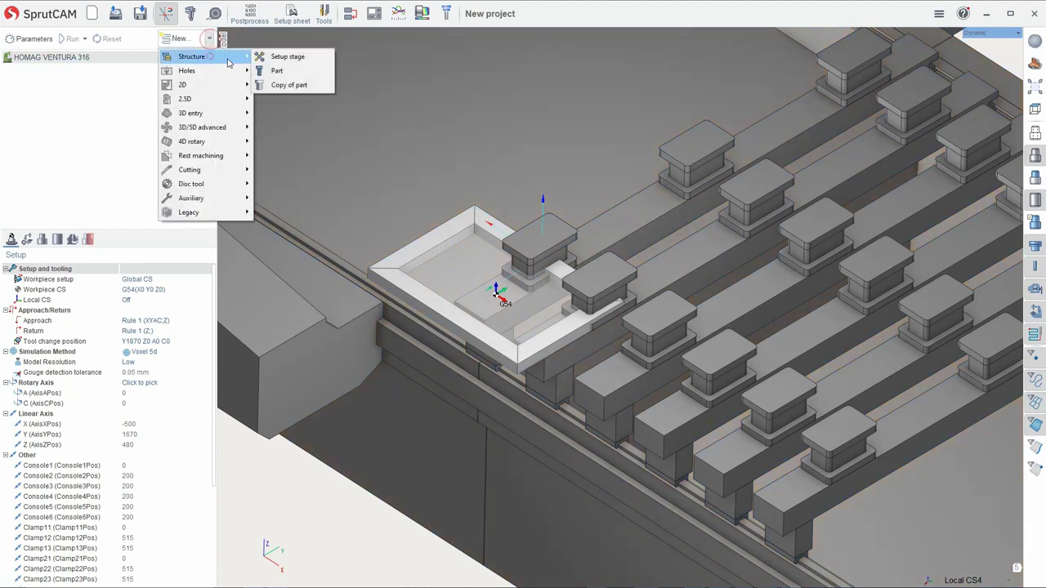
{"action": "left_click", "coordinate": [283, 70]}
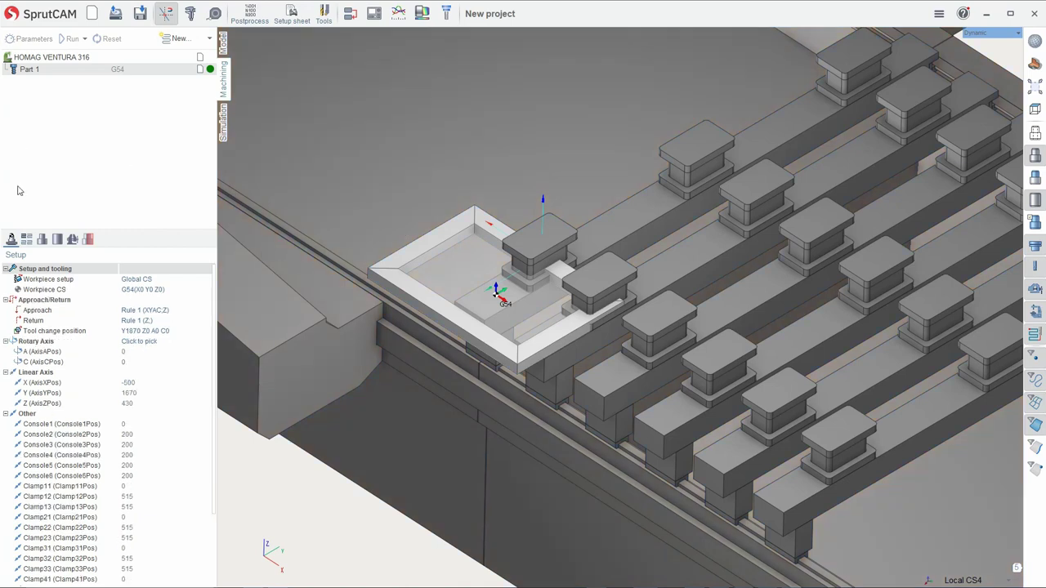
{"action": "left_click", "coordinate": [43, 239]}
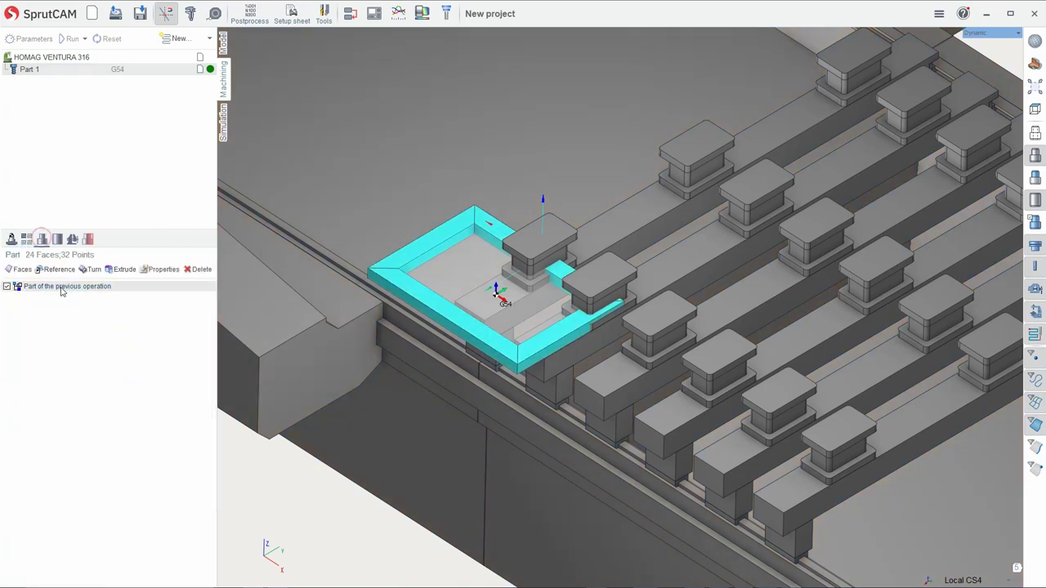
{"action": "left_click", "coordinate": [200, 269]}
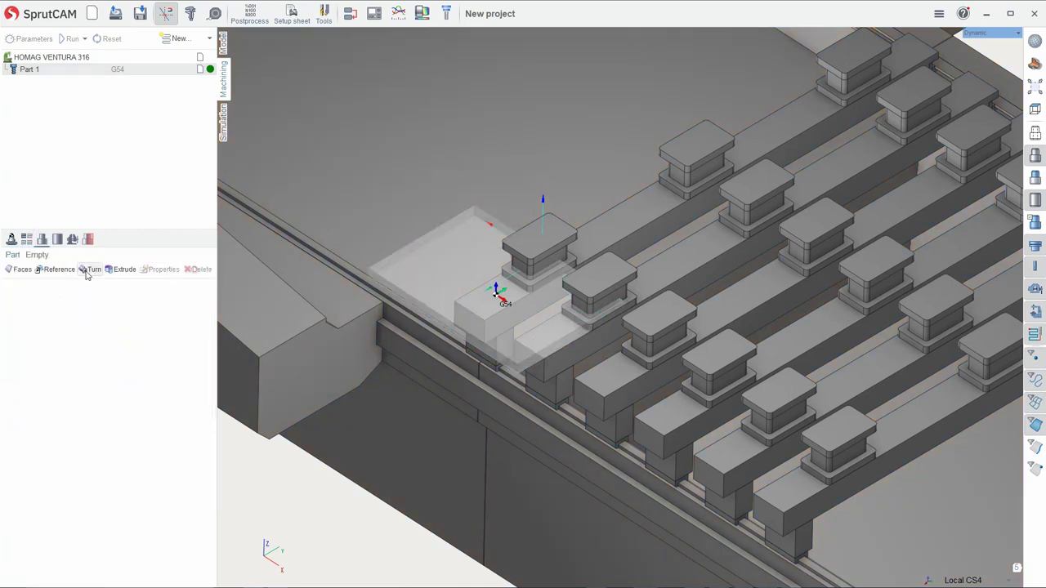
{"action": "left_click", "coordinate": [22, 269]}
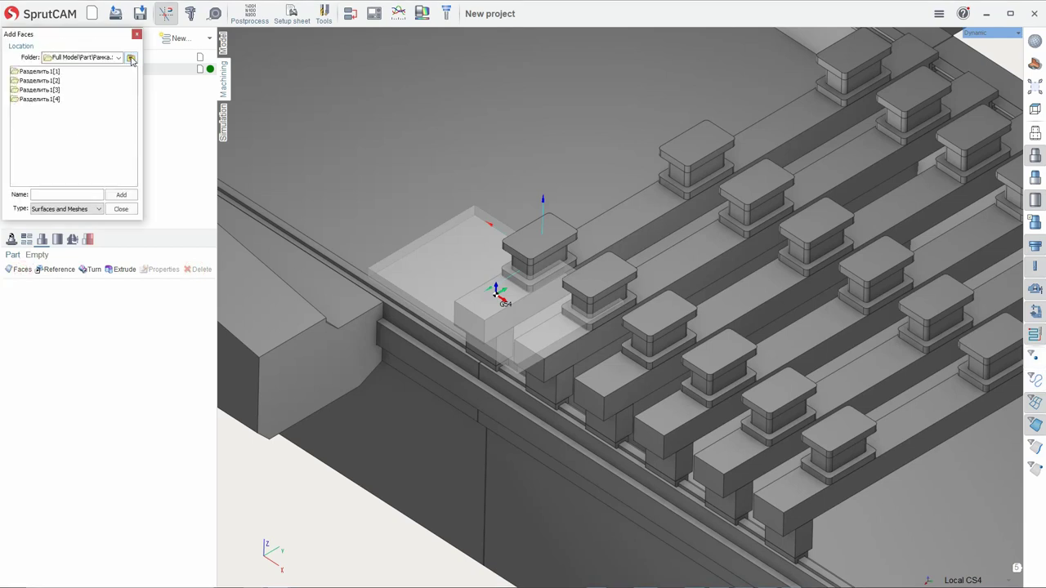
{"action": "left_click", "coordinate": [44, 72]}
{"action": "left_click", "coordinate": [121, 197]}
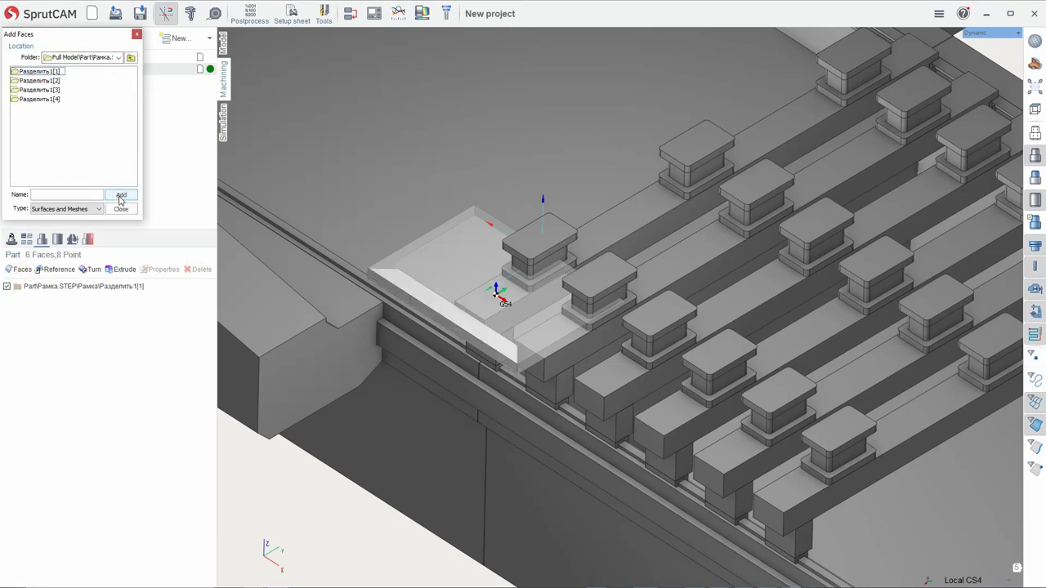
{"action": "left_click", "coordinate": [120, 209]}
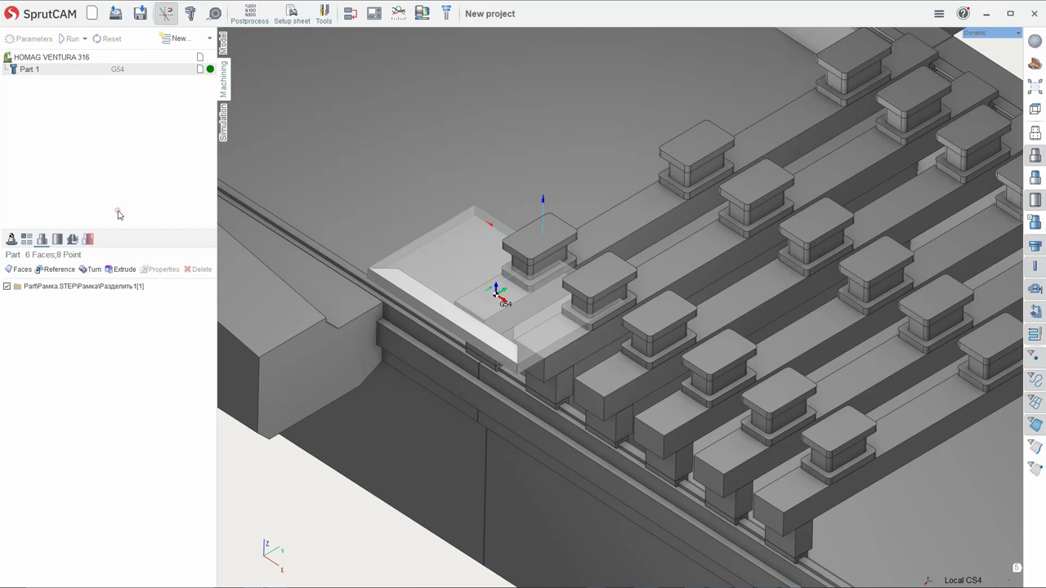
Swap the inherited machining-result workpiece for a box primitive with Negative and Positive X 20
{"action": "left_click", "coordinate": [56, 240]}
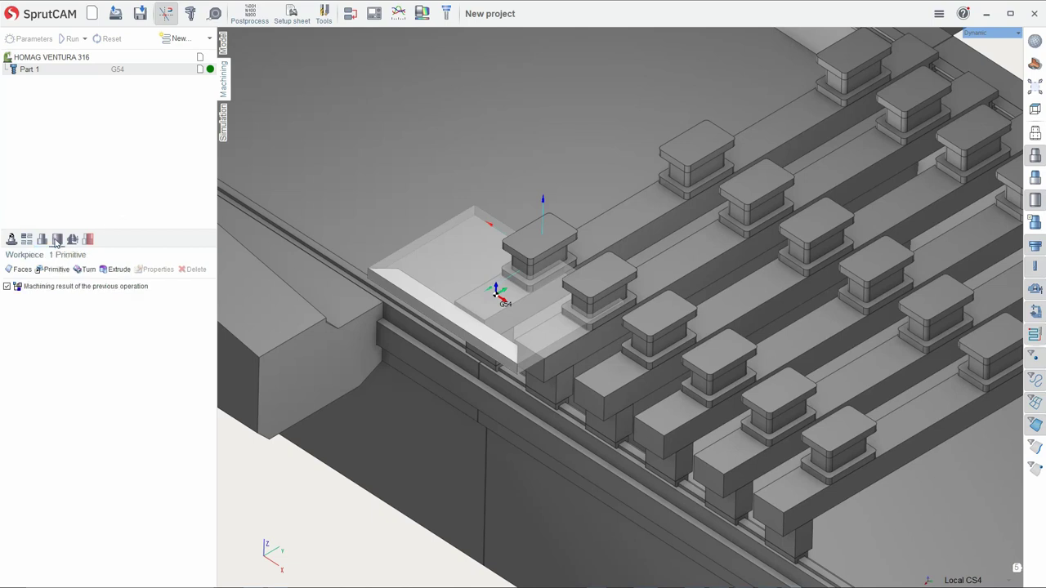
{"action": "left_click", "coordinate": [92, 288]}
{"action": "left_click", "coordinate": [193, 269]}
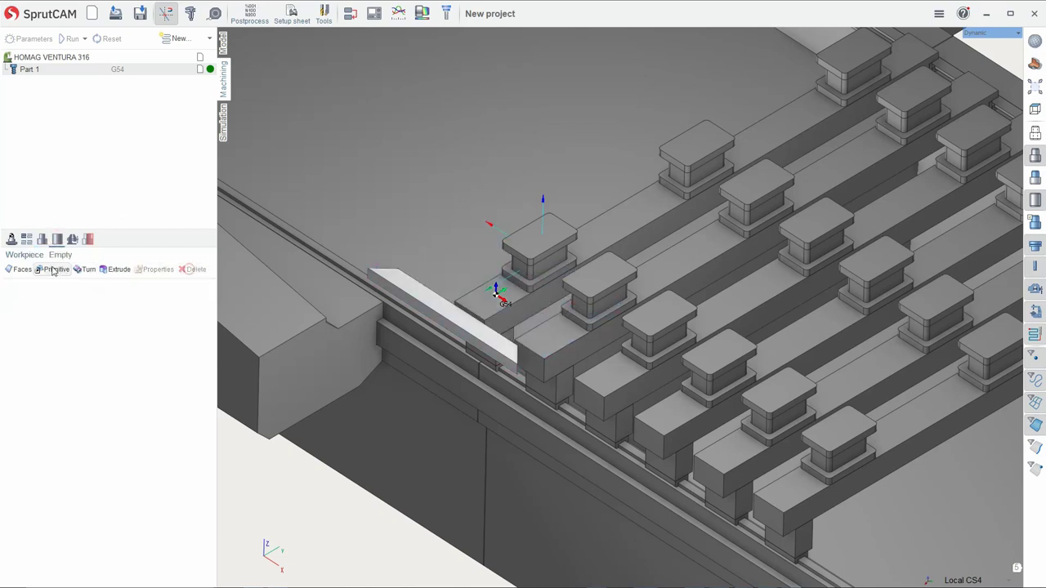
{"action": "left_click", "coordinate": [53, 269]}
{"action": "left_click", "coordinate": [14, 102]}
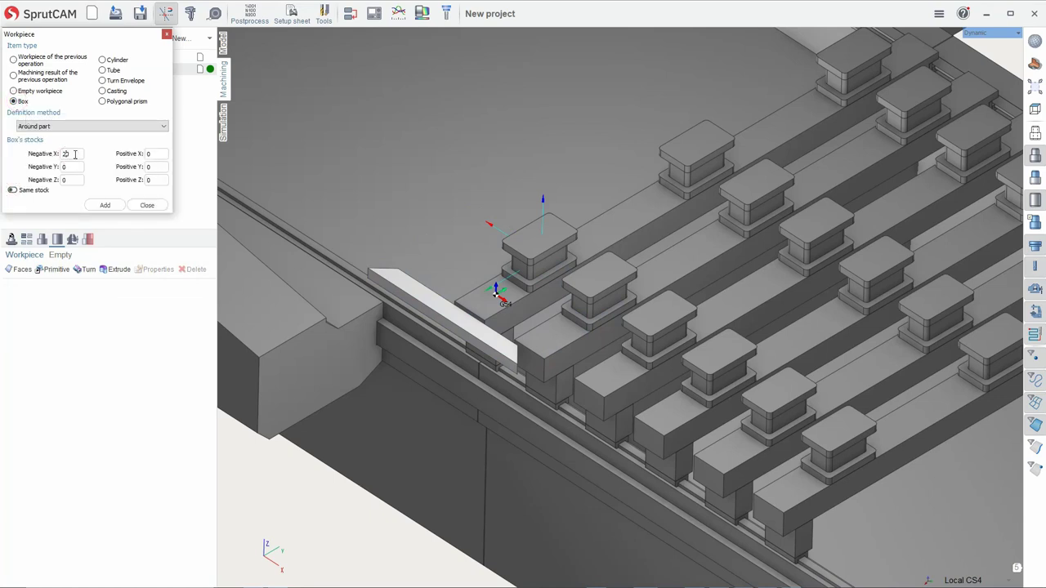
{"action": "type", "text": "20"}
{"action": "left_click", "coordinate": [105, 205]}
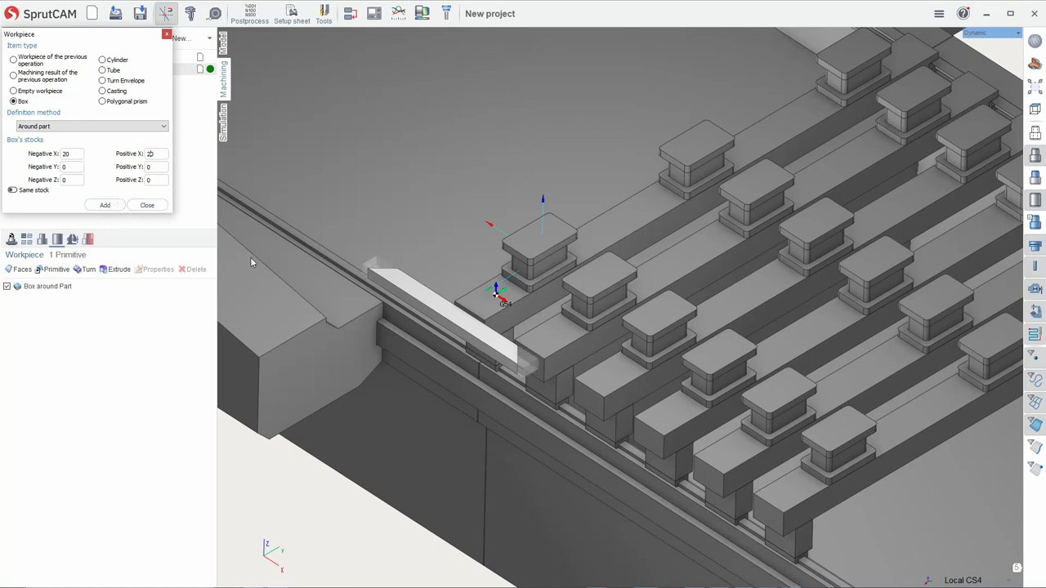
{"action": "left_click", "coordinate": [147, 206]}
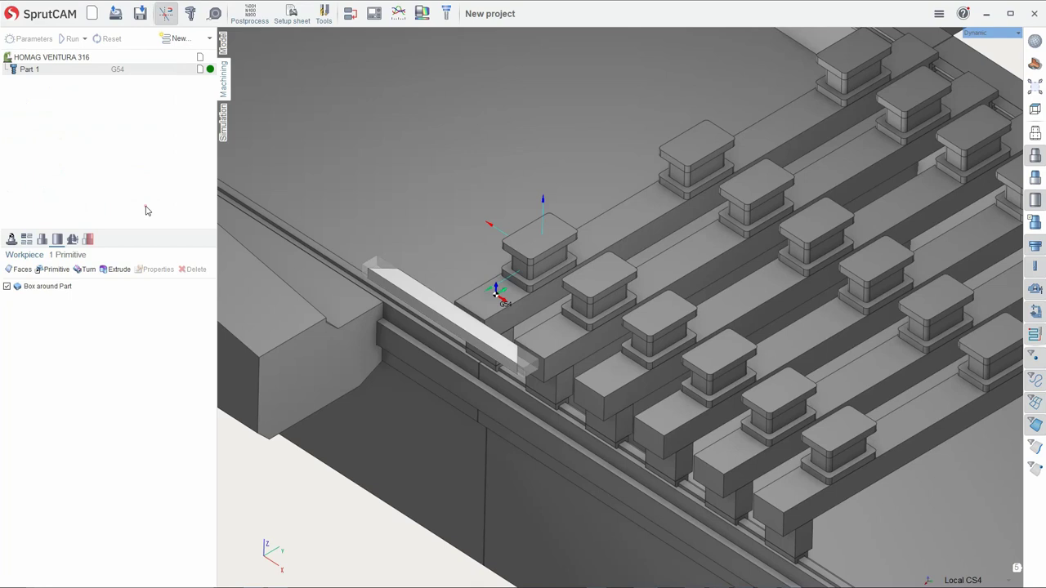
Enter Part 1's workpiece setup offsets of Y 150 and Z 130
{"action": "left_click", "coordinate": [11, 238]}
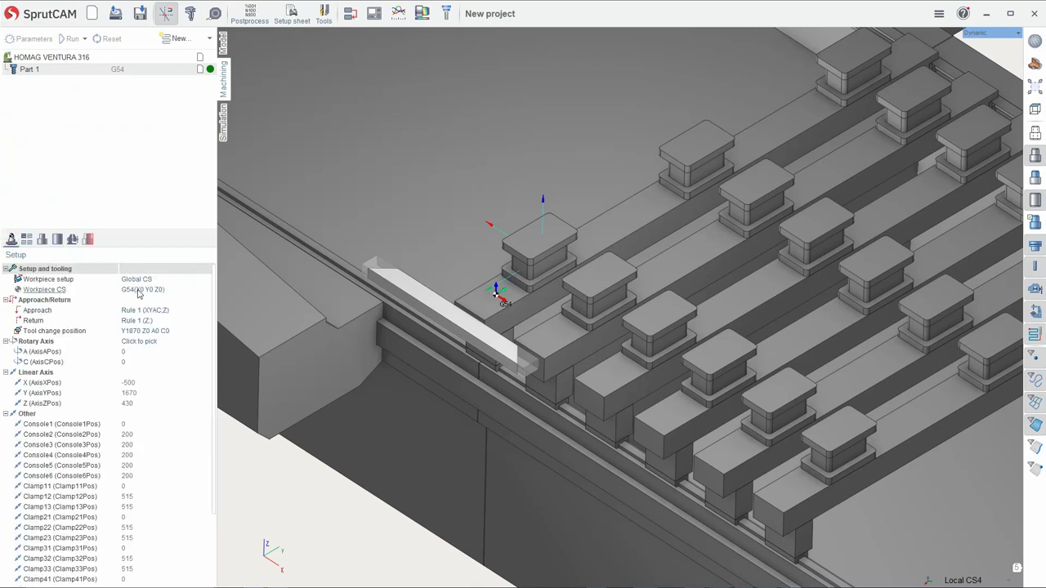
{"action": "left_click", "coordinate": [179, 277]}
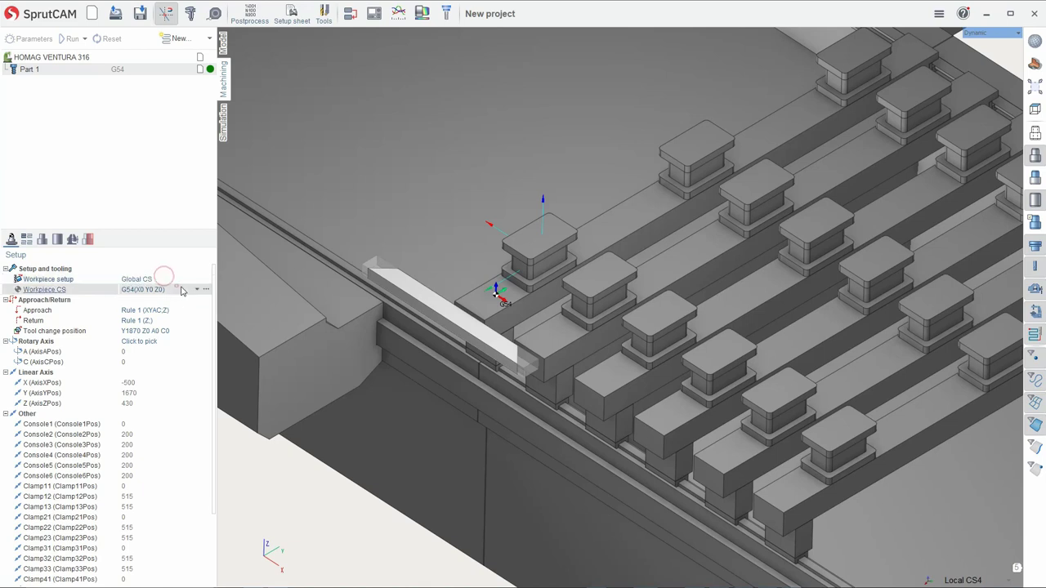
{"action": "left_click", "coordinate": [179, 276]}
{"action": "left_click", "coordinate": [206, 278]}
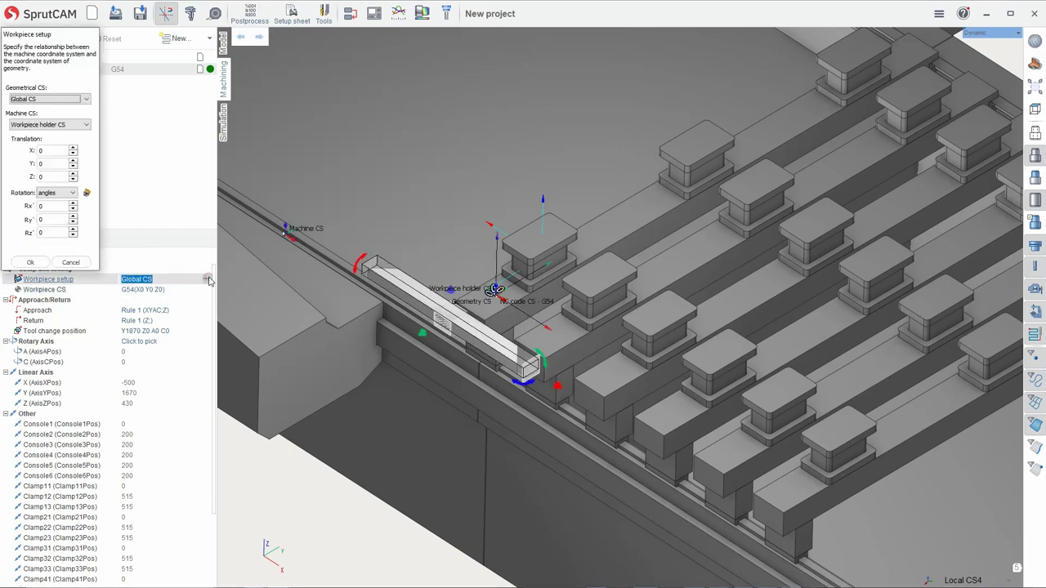
{"action": "double_click", "coordinate": [45, 164]}
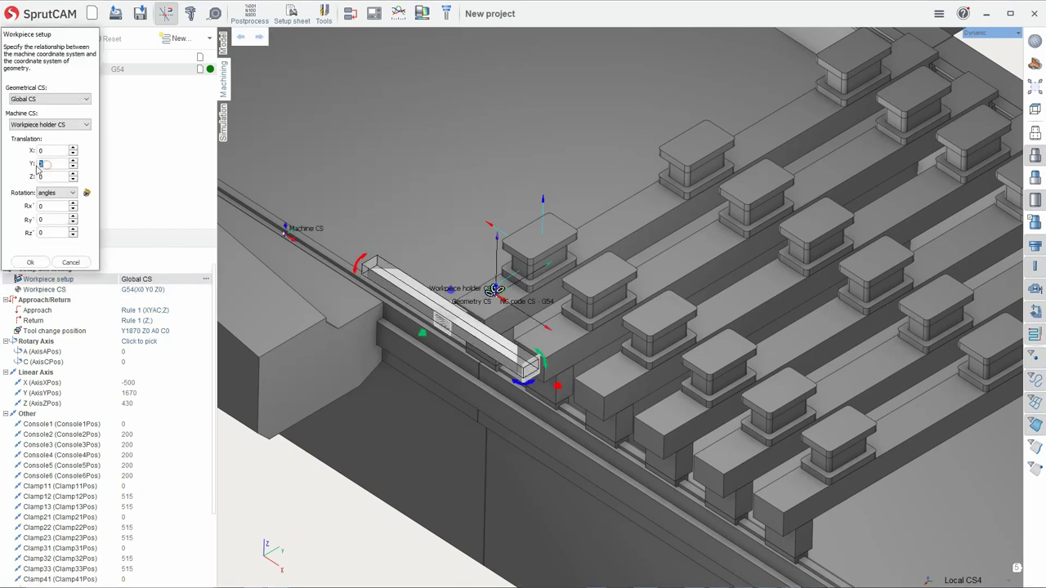
{"action": "type", "text": "130"}
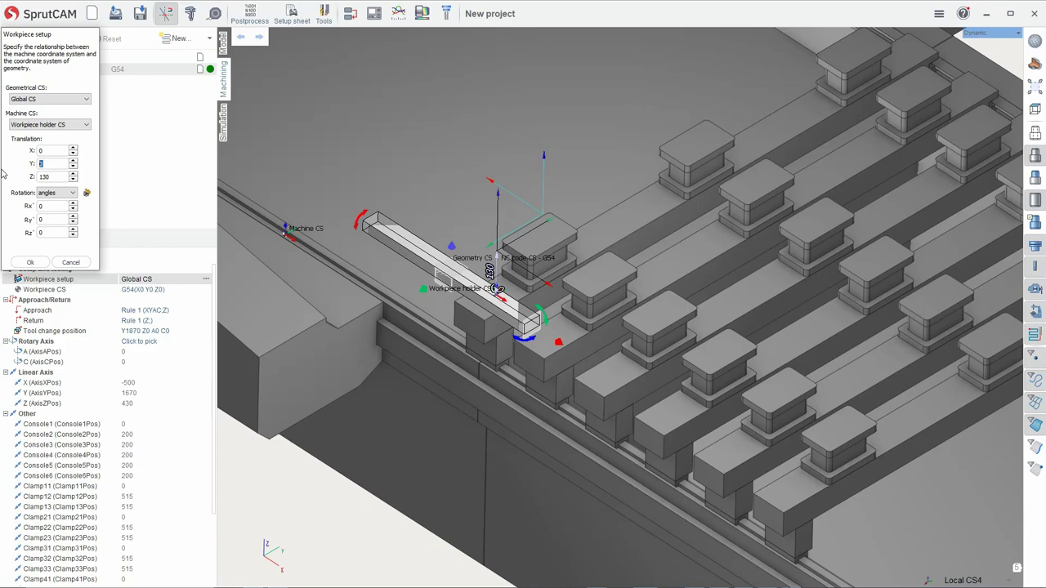
{"action": "type", "text": "150"}
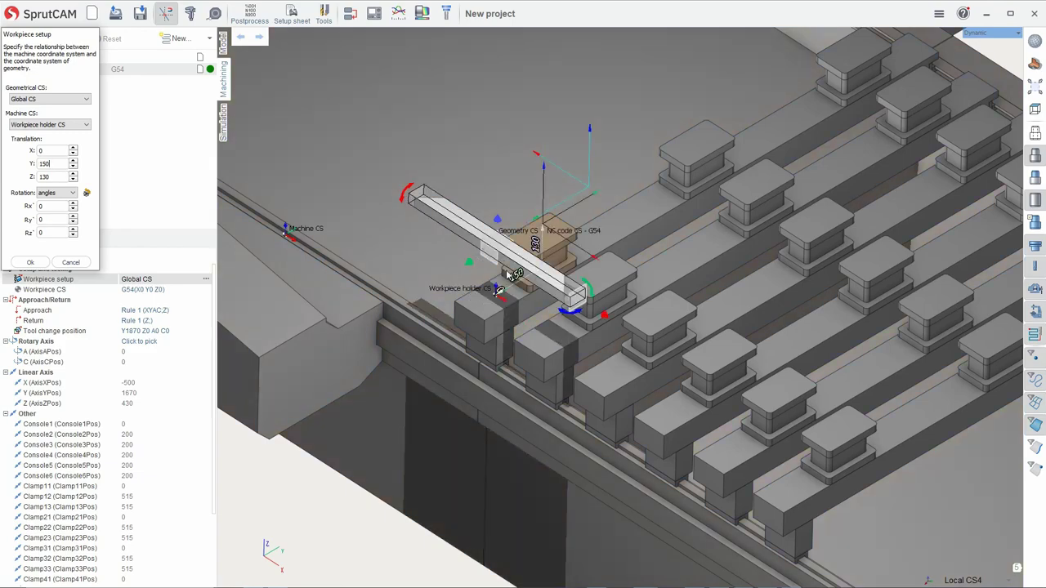
{"action": "middle_click_drag", "start_coordinate": [512, 272], "coordinate": [554, 315]}
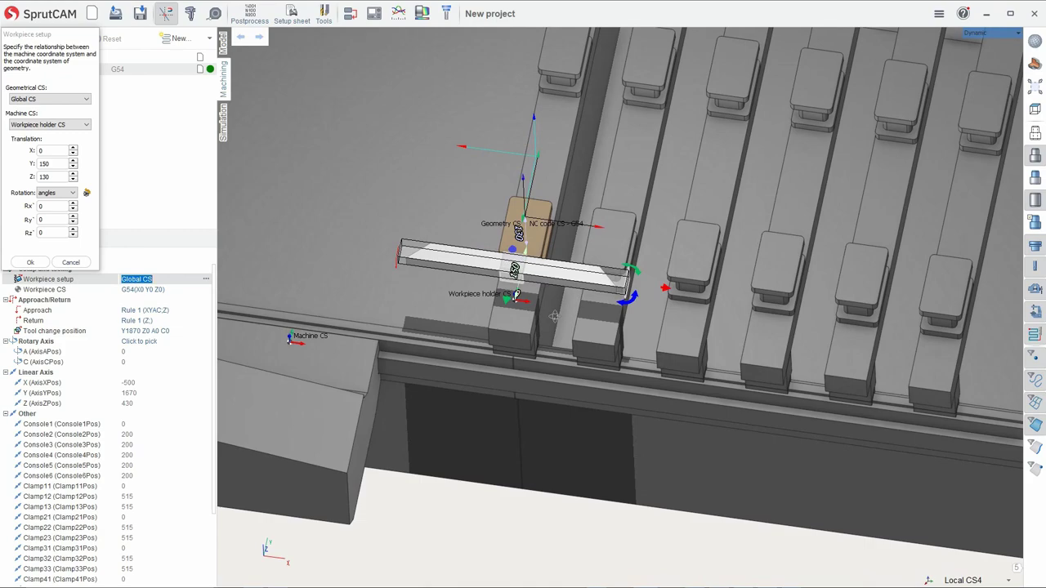
{"action": "middle_click_drag", "start_coordinate": [720, 364], "coordinate": [656, 290]}
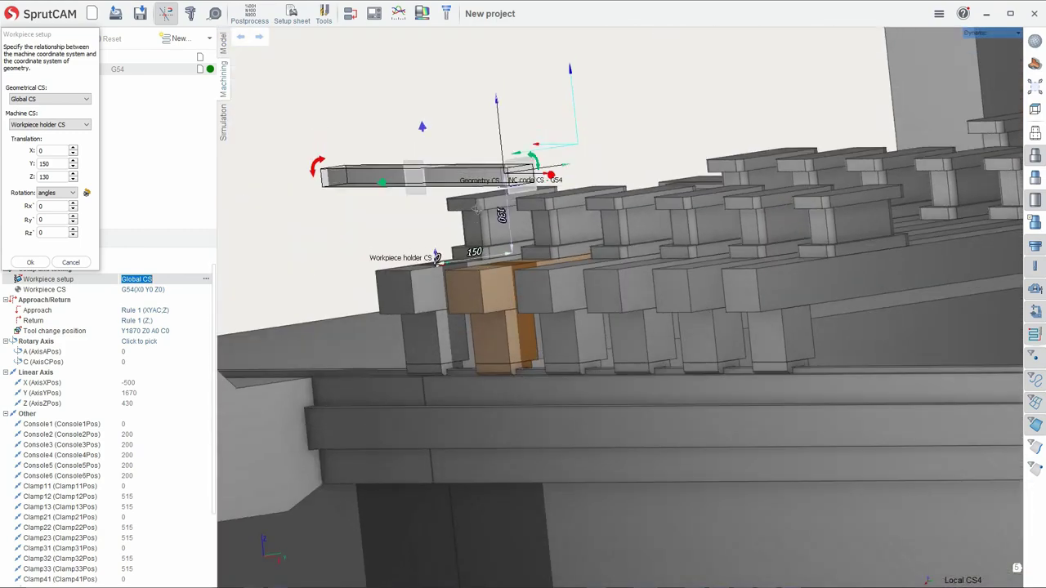
{"action": "middle_click_drag", "start_coordinate": [477, 208], "coordinate": [452, 215]}
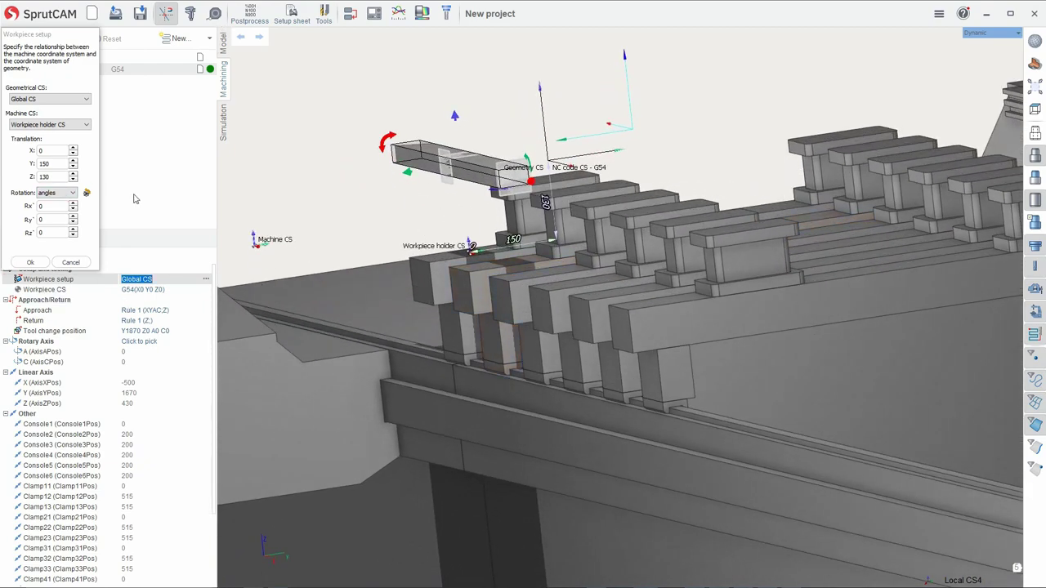
Set Local CS1 as the geometrical coordinate system and check the bar over the fixtures
{"action": "left_click", "coordinate": [58, 98]}
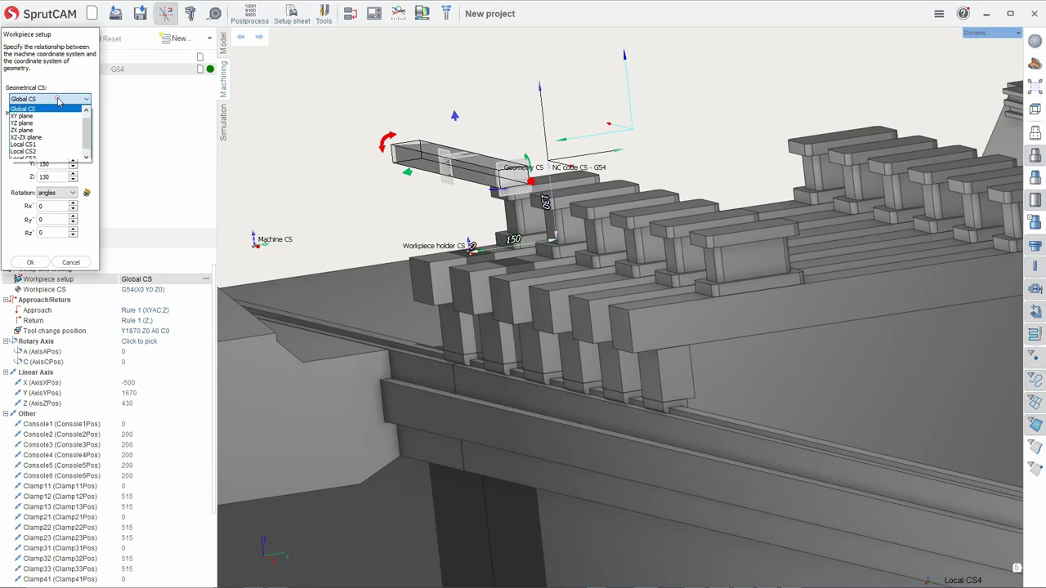
{"action": "left_click", "coordinate": [25, 144]}
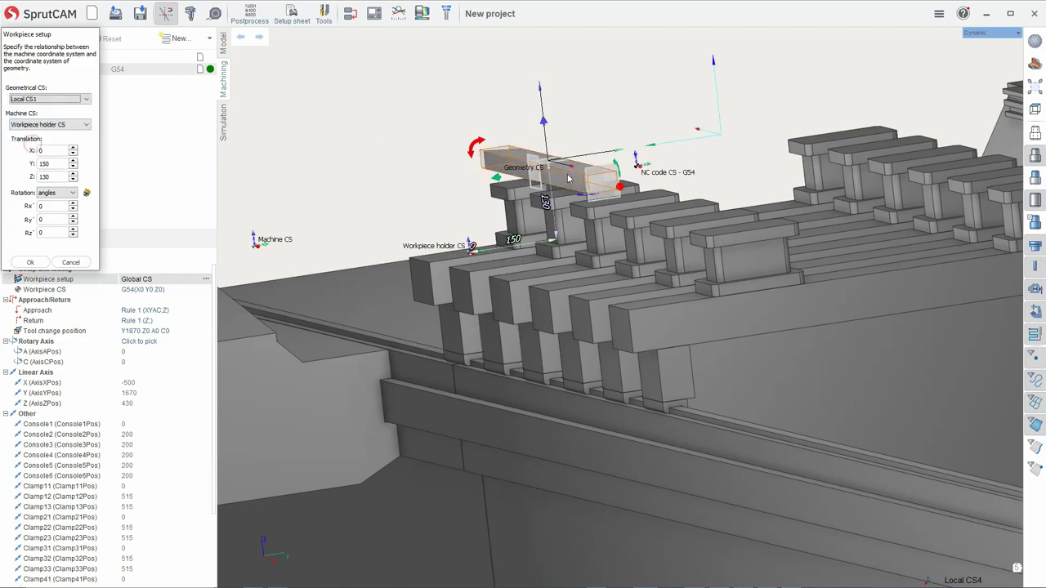
{"action": "scroll", "coordinate": [607, 260], "scroll_direction": "up", "scroll_amount": 5}
{"action": "scroll", "coordinate": [607, 260], "scroll_direction": "down", "scroll_amount": 3}
{"action": "middle_click_drag", "start_coordinate": [607, 260], "coordinate": [576, 326]}
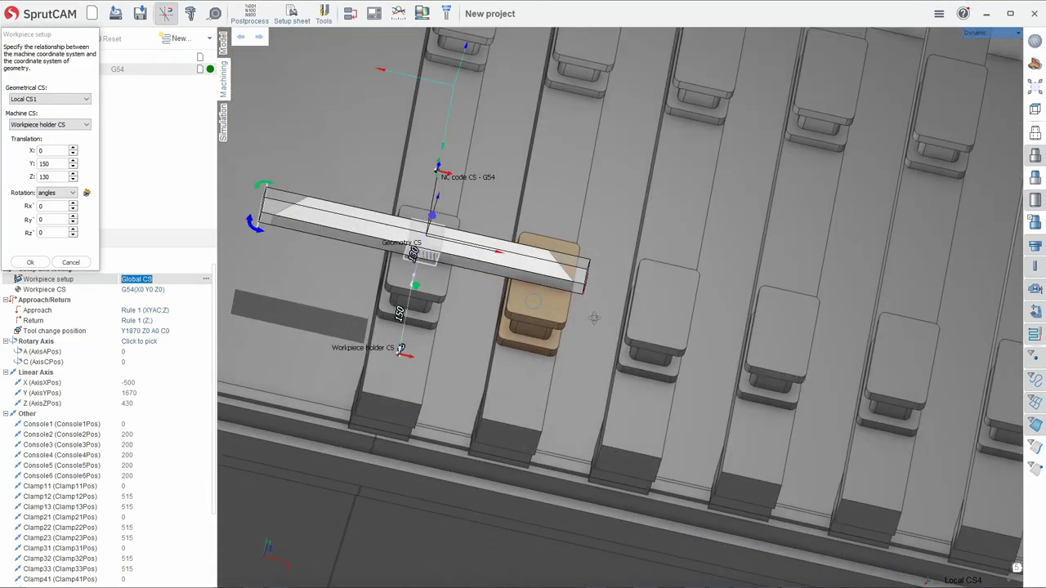
{"action": "scroll", "coordinate": [576, 327], "scroll_direction": "up", "scroll_amount": 3}
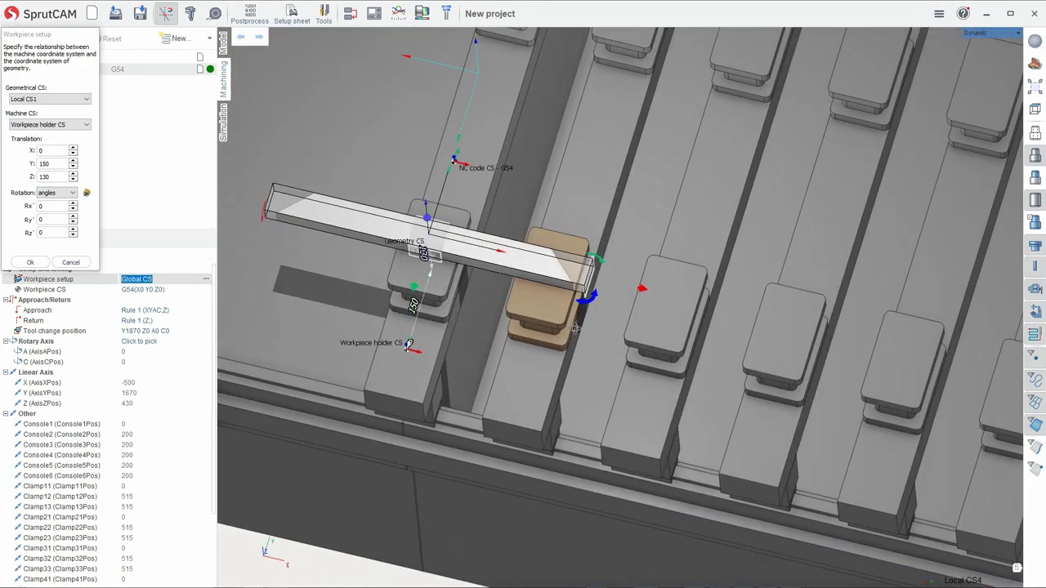
Confirm Part 1's placement and add Part 2 with Разделить1[2] as its geometry
{"action": "left_click", "coordinate": [28, 264]}
{"action": "middle_click_drag", "start_coordinate": [338, 287], "coordinate": [373, 217]}
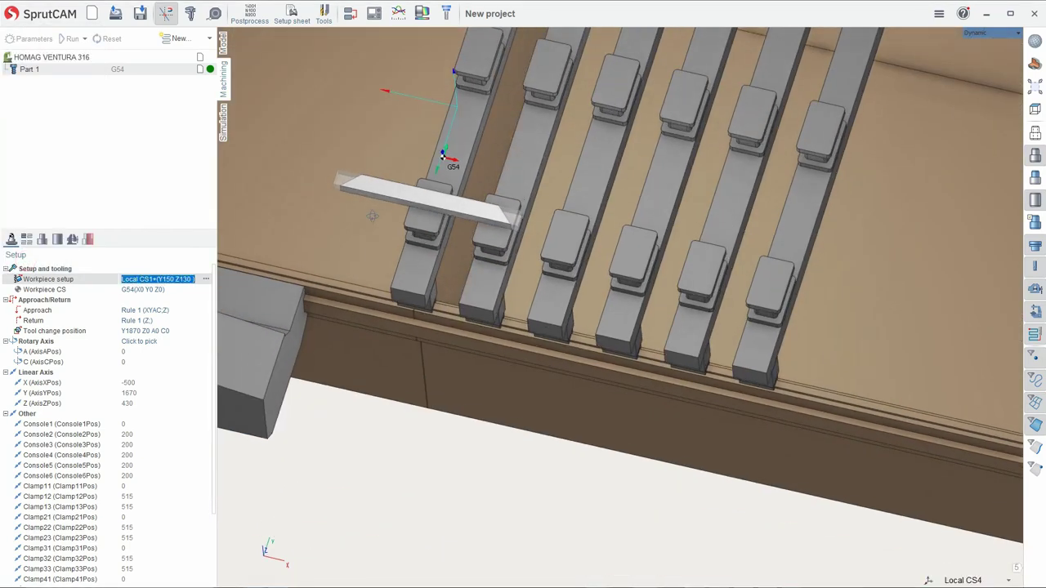
{"action": "scroll", "coordinate": [357, 206], "scroll_direction": "up", "scroll_amount": 3}
{"action": "left_click", "coordinate": [209, 38]}
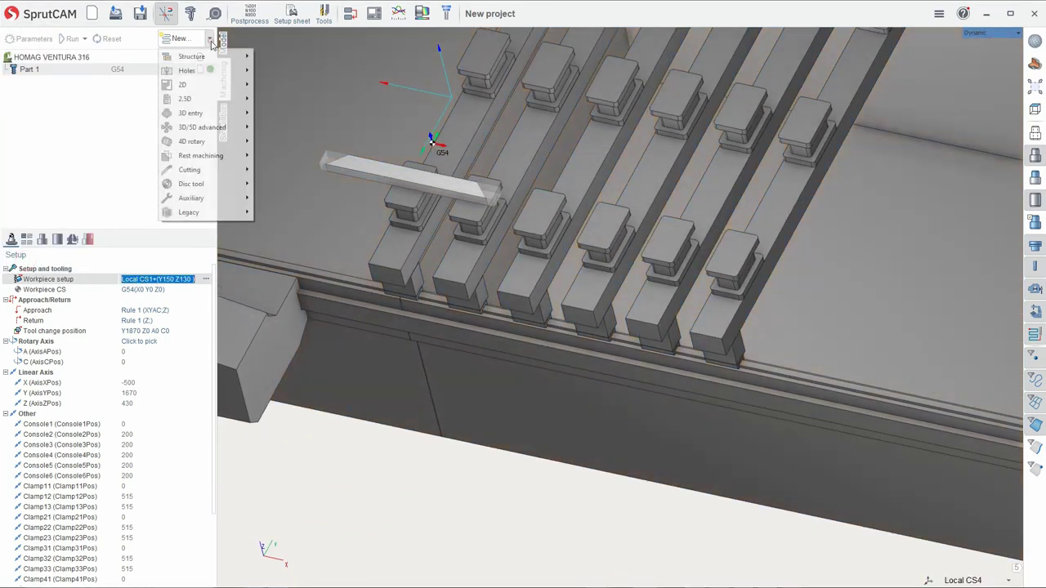
{"action": "left_click", "coordinate": [209, 55]}
{"action": "left_click", "coordinate": [297, 75]}
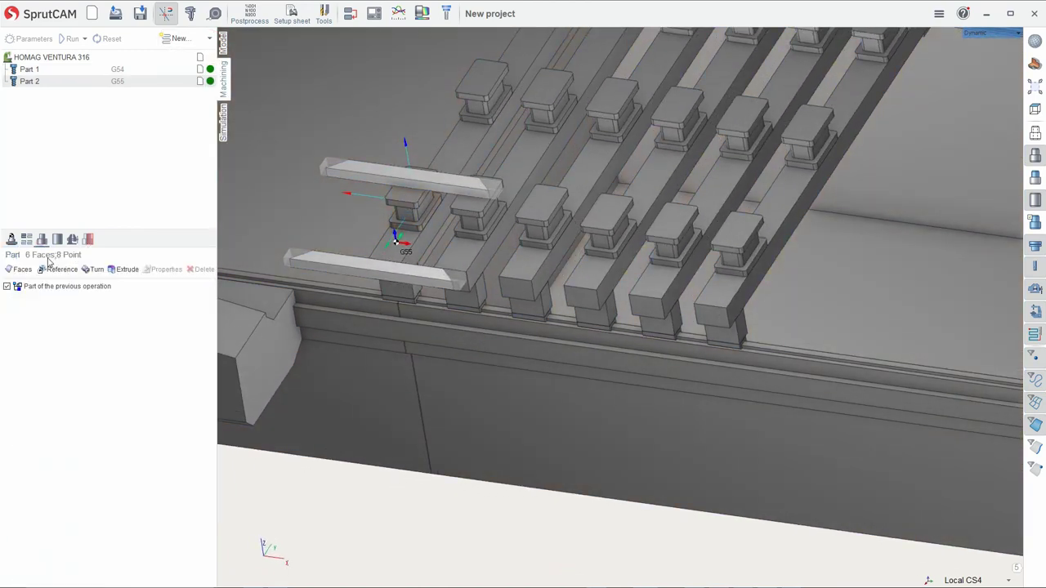
{"action": "left_click", "coordinate": [57, 288]}
{"action": "left_click", "coordinate": [203, 269]}
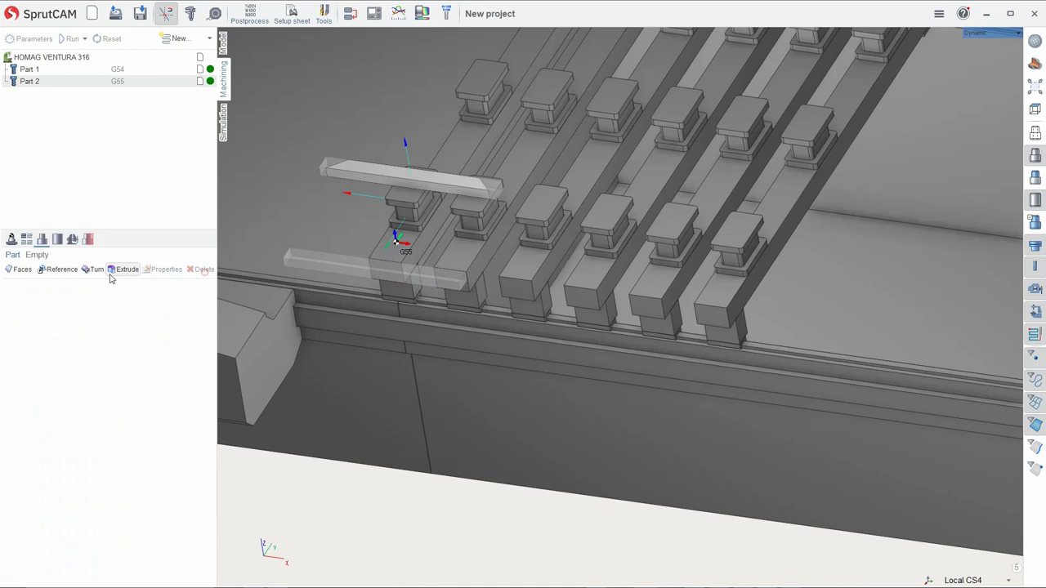
{"action": "left_click", "coordinate": [20, 270]}
{"action": "left_click", "coordinate": [40, 80]}
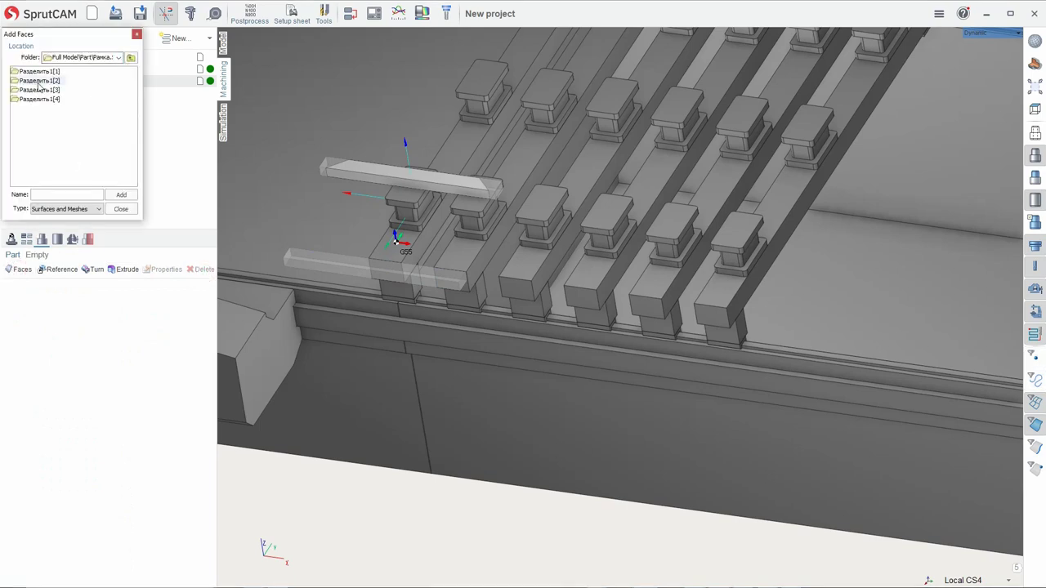
{"action": "left_click", "coordinate": [121, 195]}
{"action": "left_click", "coordinate": [121, 209]}
Give Part 2 a box workpiece with Negative Y 21 and Positive Y 20 stock
{"action": "left_click", "coordinate": [58, 238]}
{"action": "left_click", "coordinate": [57, 286]}
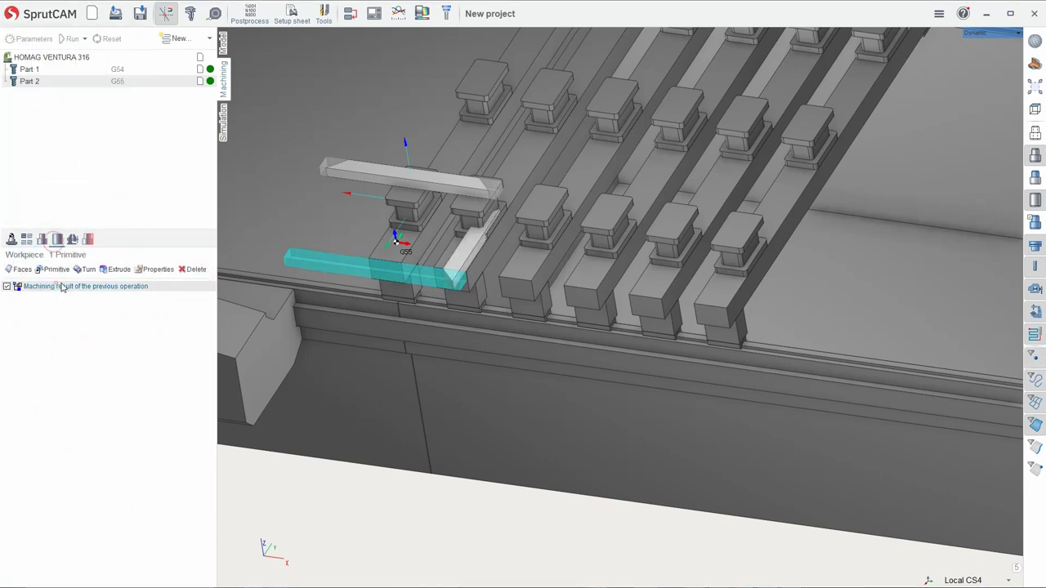
{"action": "left_click", "coordinate": [196, 269]}
{"action": "left_click", "coordinate": [56, 269]}
{"action": "left_click", "coordinate": [21, 102]}
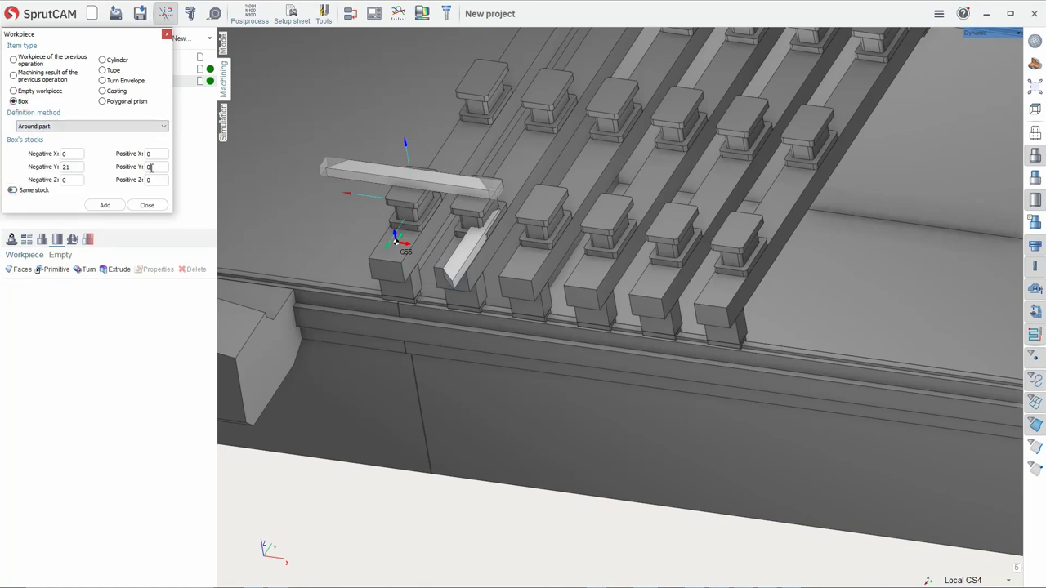
{"action": "left_click", "coordinate": [103, 205]}
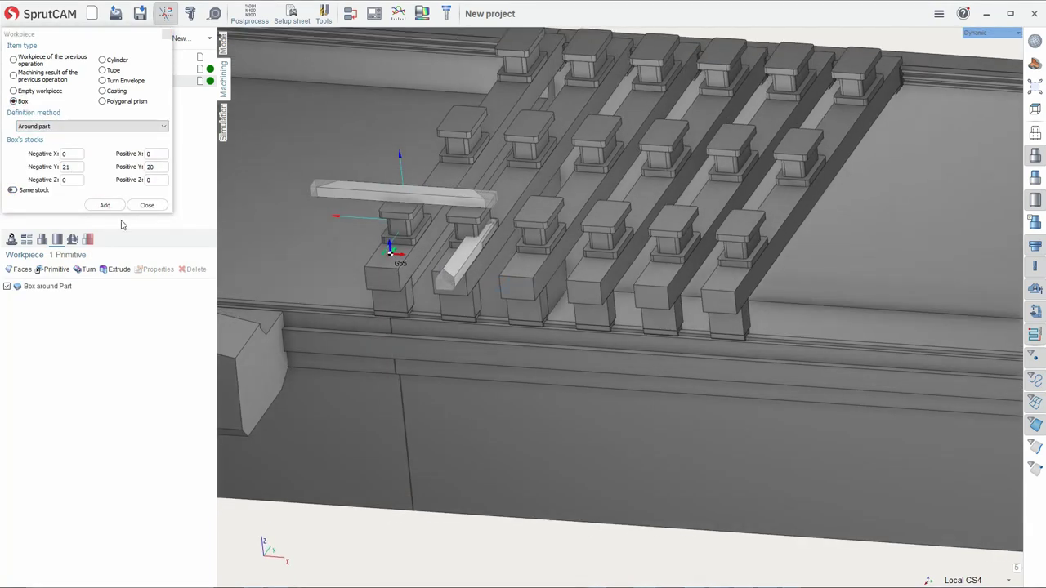
{"action": "left_click", "coordinate": [142, 205]}
{"action": "left_click", "coordinate": [12, 239]}
{"action": "left_click", "coordinate": [152, 279]}
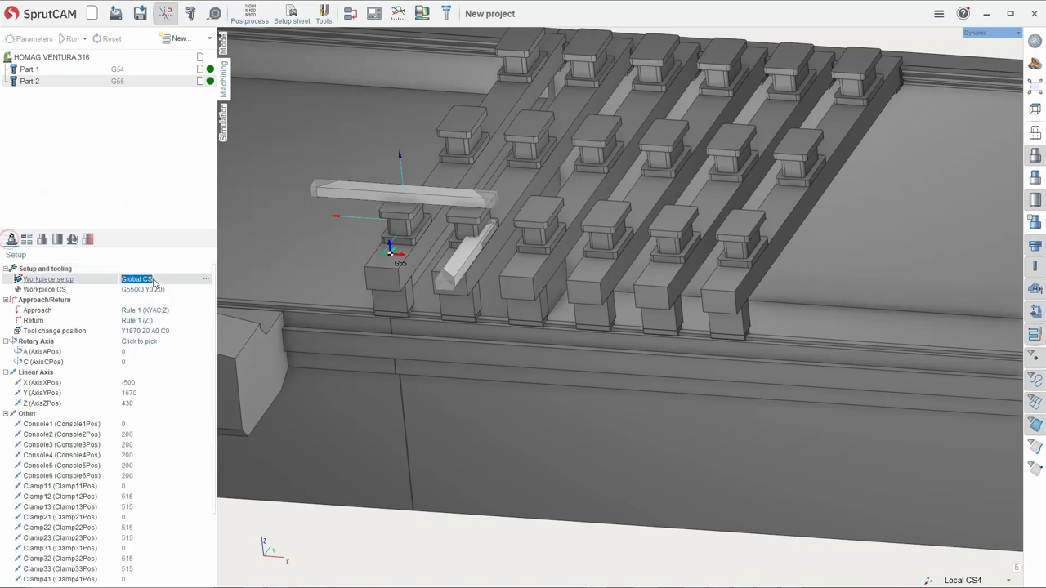
Tie Part 2's workpiece to Local CS2 with offsets X 465, Y 150, Z 130
{"action": "left_click", "coordinate": [206, 279]}
{"action": "left_click", "coordinate": [86, 99]}
{"action": "left_click", "coordinate": [28, 137]}
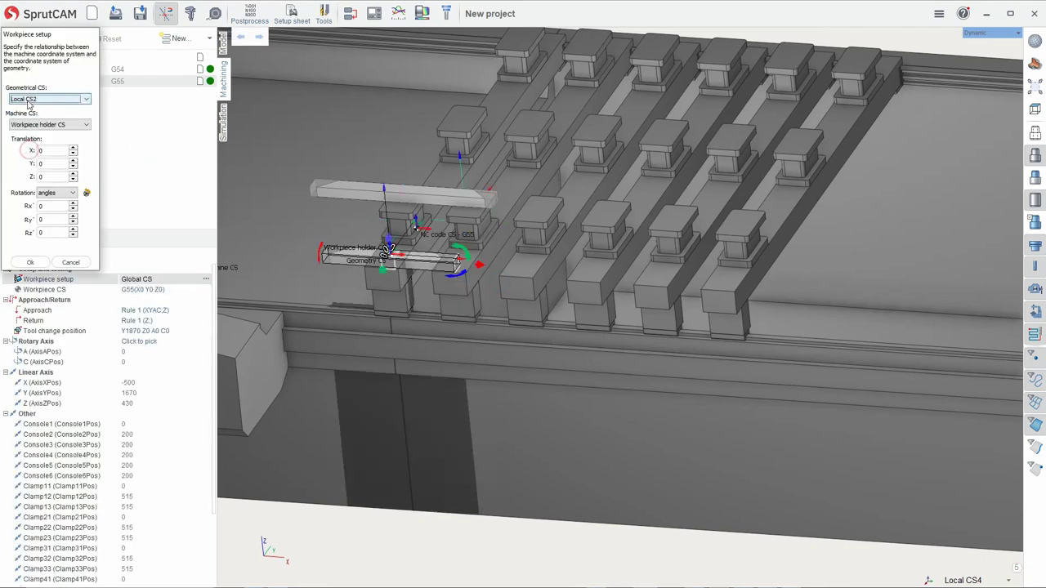
{"action": "left_click", "coordinate": [50, 176]}
{"action": "type", "text": "130"}
{"action": "key", "text": "Return"}
{"action": "type", "text": "150"}
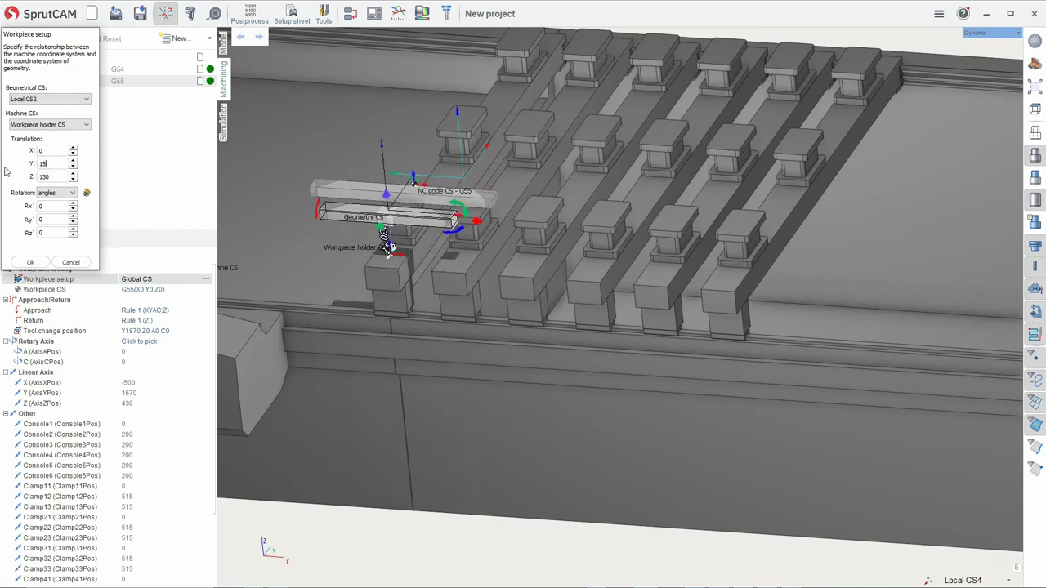
{"action": "left_click_drag", "start_coordinate": [504, 208], "coordinate": [629, 211]}
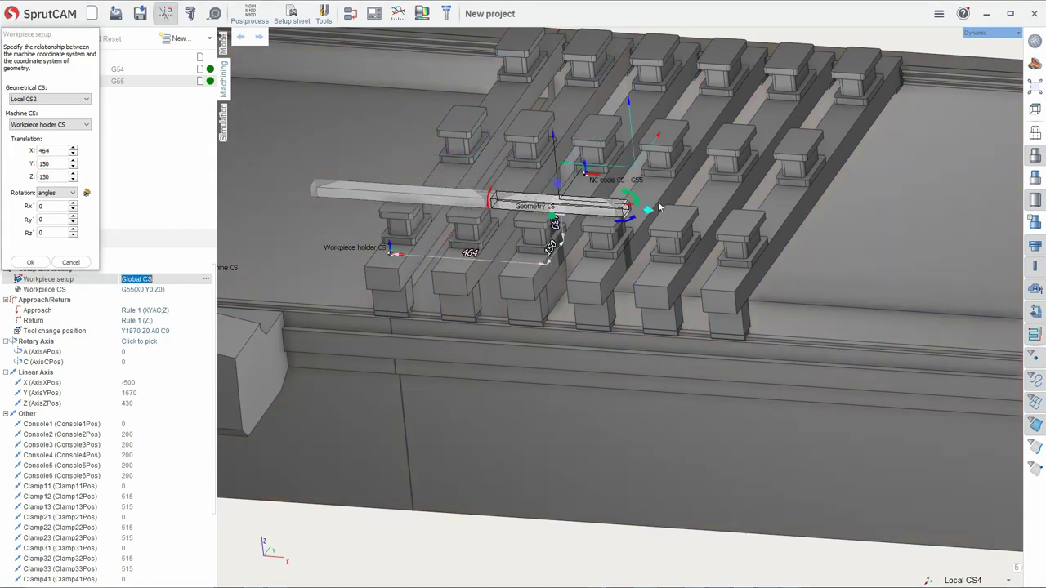
{"action": "scroll", "coordinate": [477, 203], "scroll_direction": "up", "scroll_amount": 5}
{"action": "scroll", "coordinate": [380, 280], "scroll_direction": "up", "scroll_amount": 2}
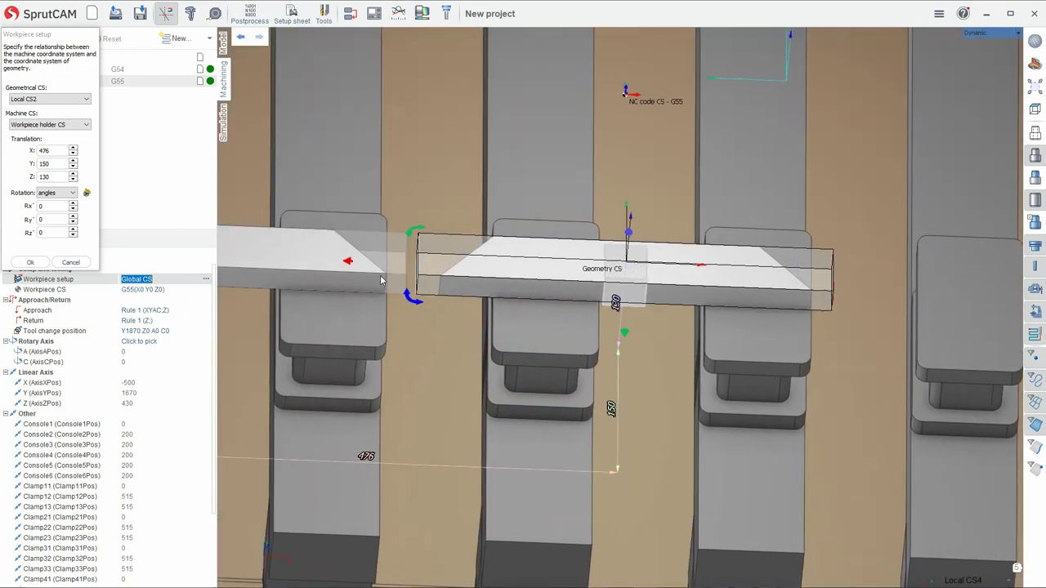
{"action": "left_click_drag", "start_coordinate": [340, 266], "coordinate": [331, 266]}
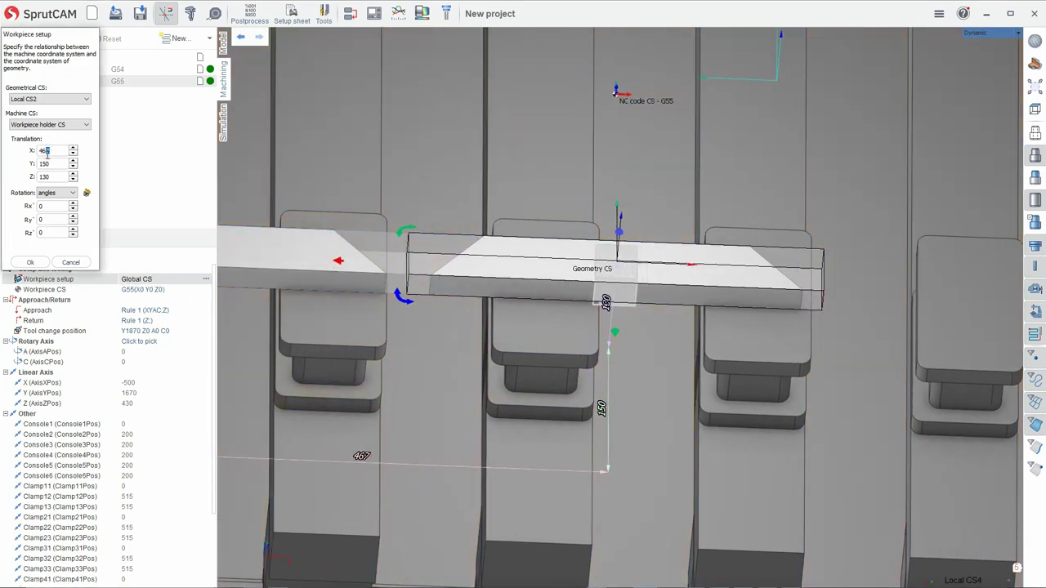
{"action": "type", "text": "5"}
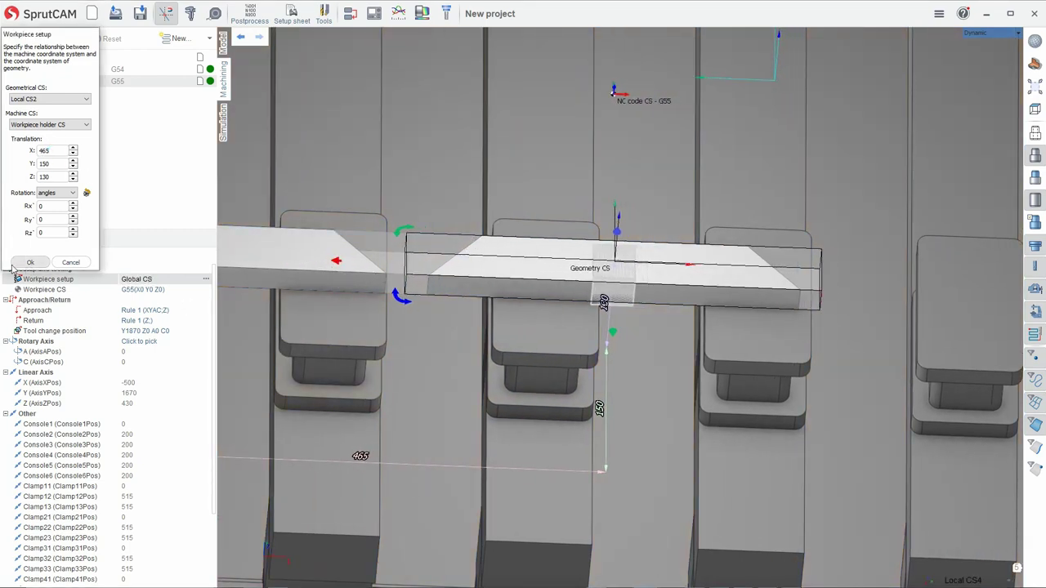
{"action": "left_click", "coordinate": [27, 263]}
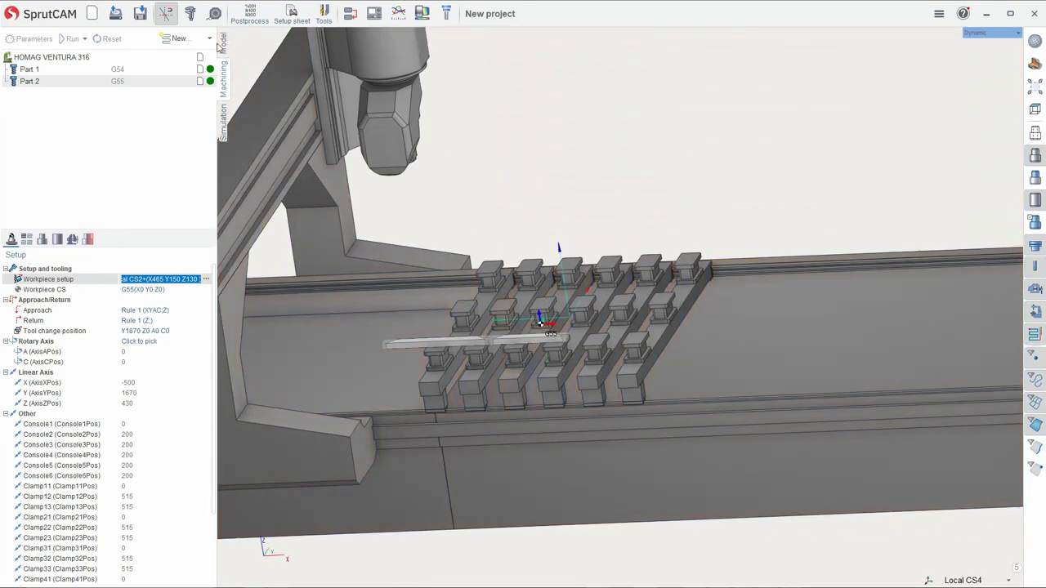
Add Part 3 using Разделить1[3] as geometry, boxed with 20 mm Y stock
{"action": "left_click", "coordinate": [209, 38]}
{"action": "mouse_move", "coordinate": [193, 56]}
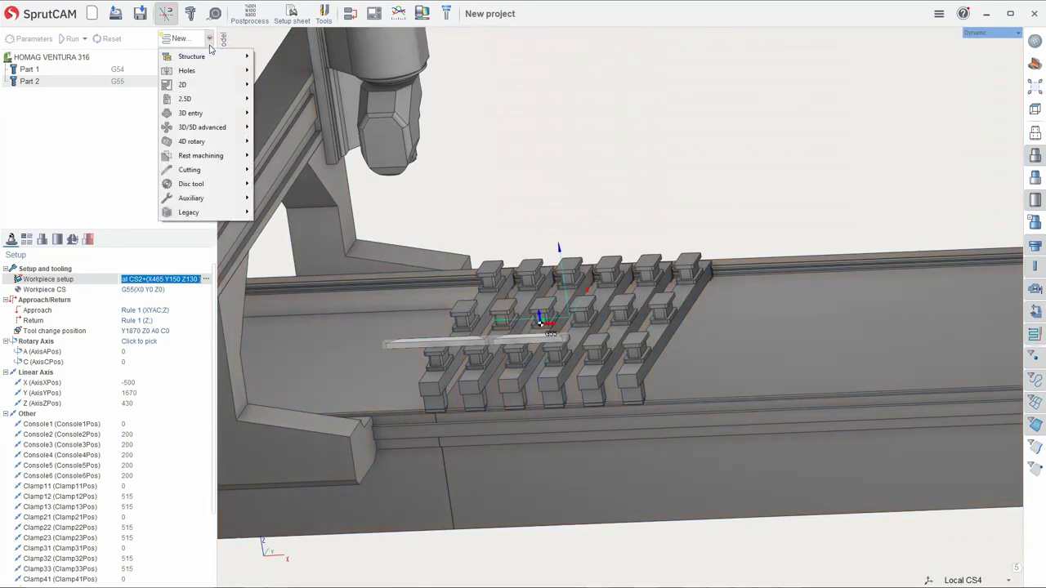
{"action": "left_click", "coordinate": [278, 70]}
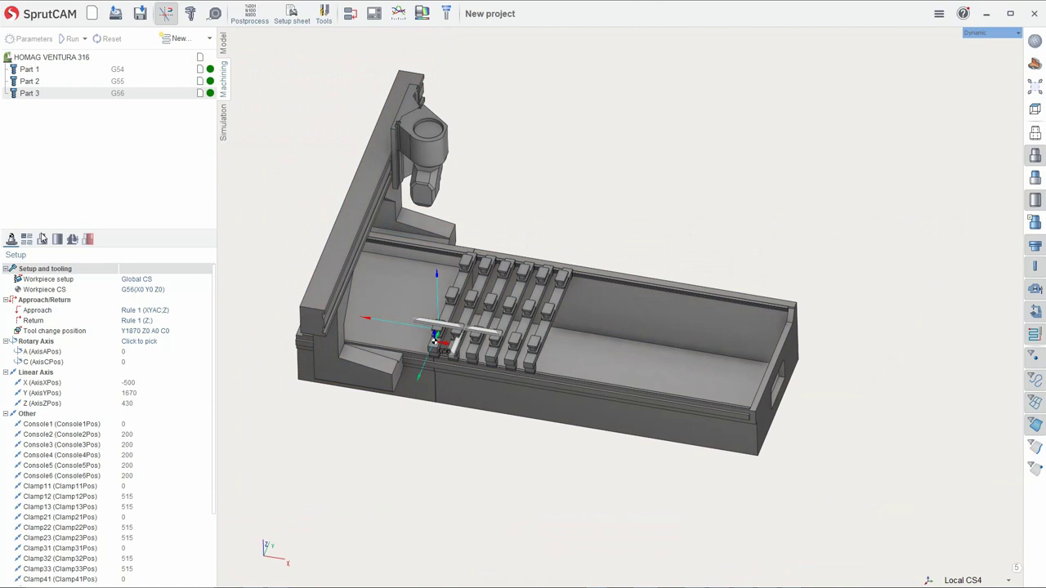
{"action": "left_click", "coordinate": [27, 267]}
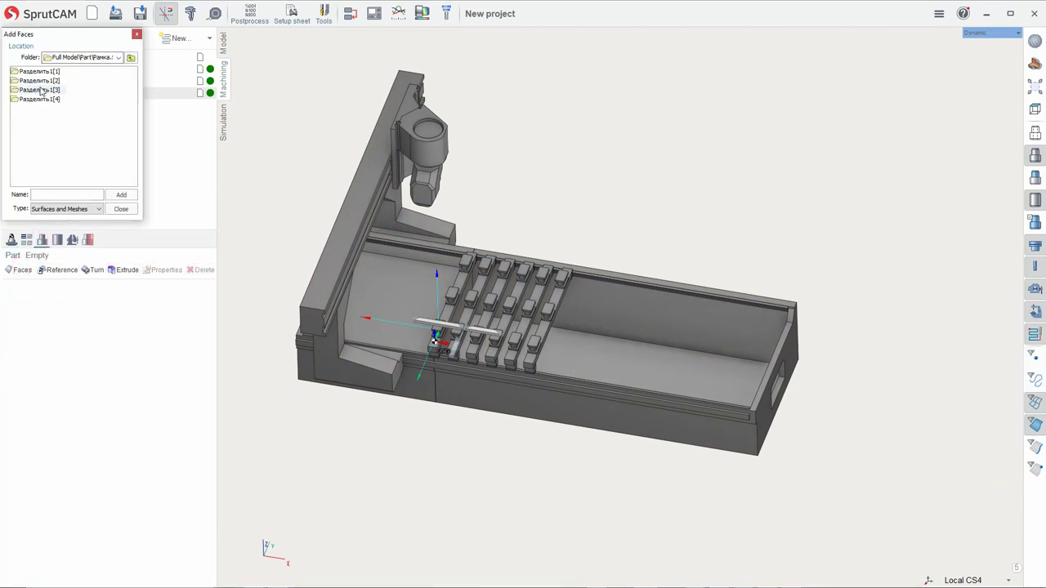
{"action": "double_click", "coordinate": [32, 90]}
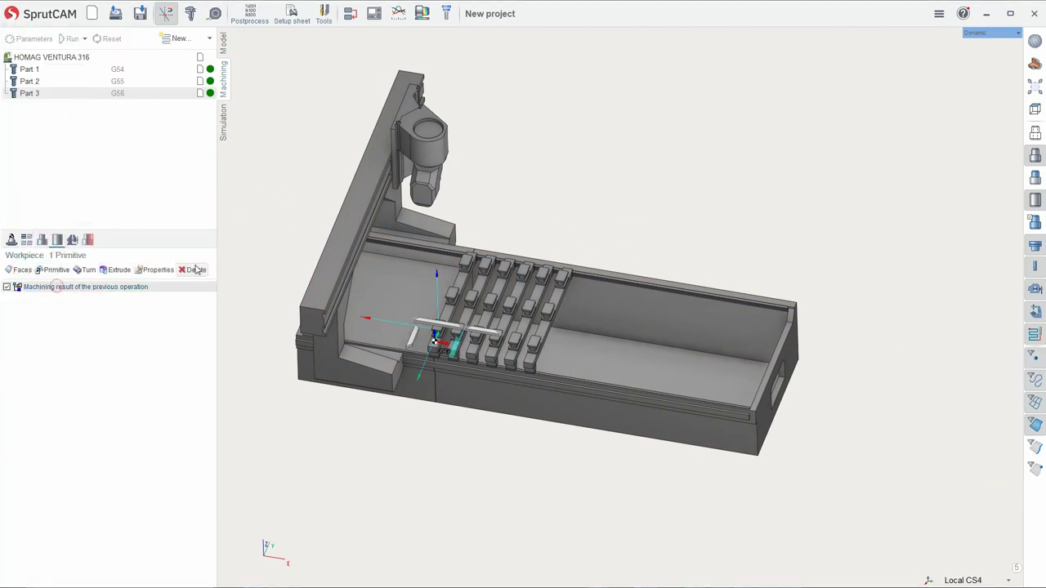
{"action": "left_click", "coordinate": [57, 271]}
{"action": "left_click", "coordinate": [13, 100]}
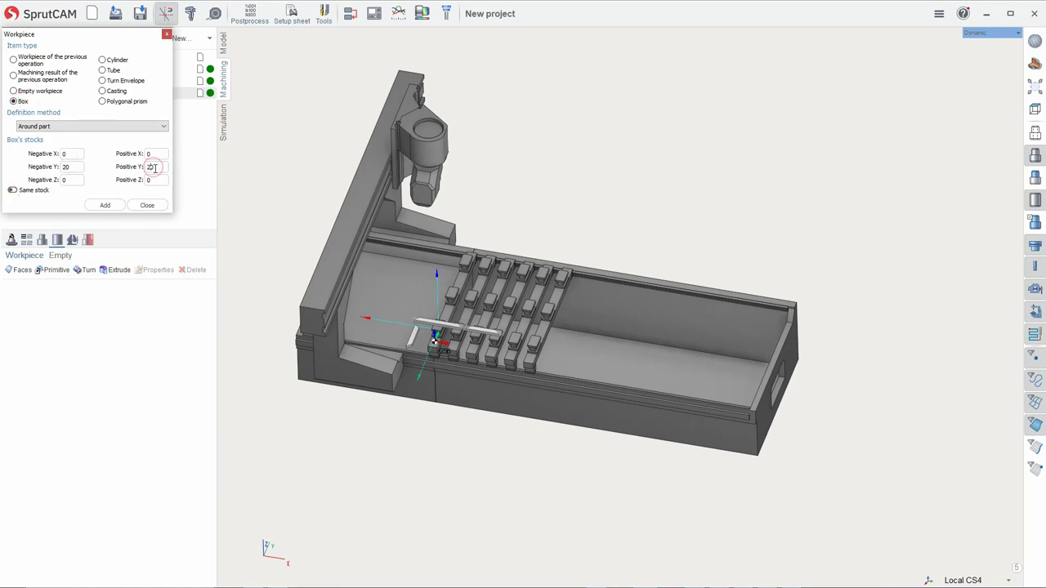
{"action": "left_click", "coordinate": [105, 205]}
{"action": "left_click", "coordinate": [147, 205]}
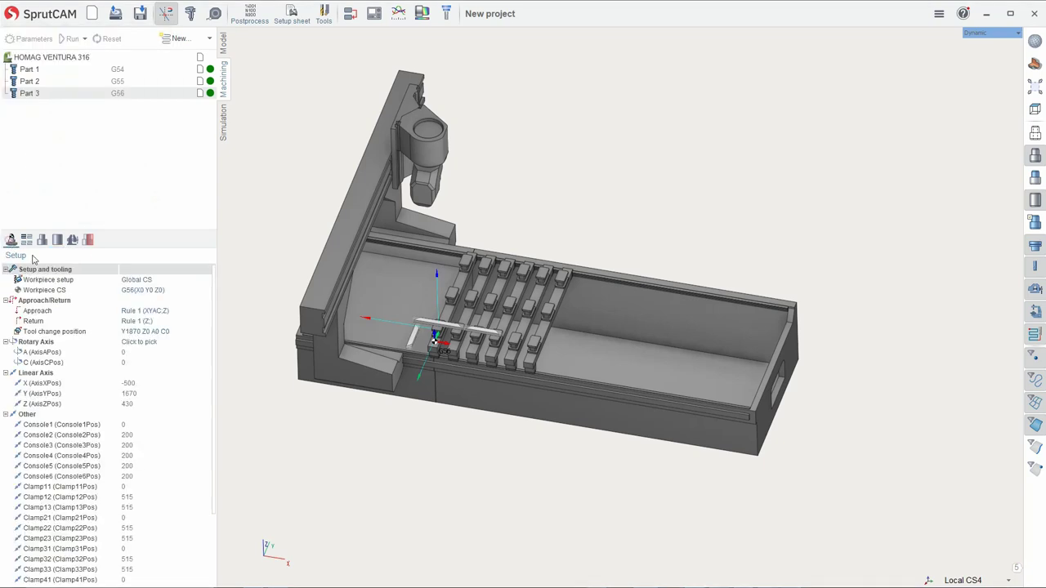
Base Part 3's workpiece on Local CS3, offset X 855, Y 150, Z 130
{"action": "left_click", "coordinate": [47, 279]}
{"action": "left_click", "coordinate": [206, 279]}
{"action": "left_click", "coordinate": [49, 99]}
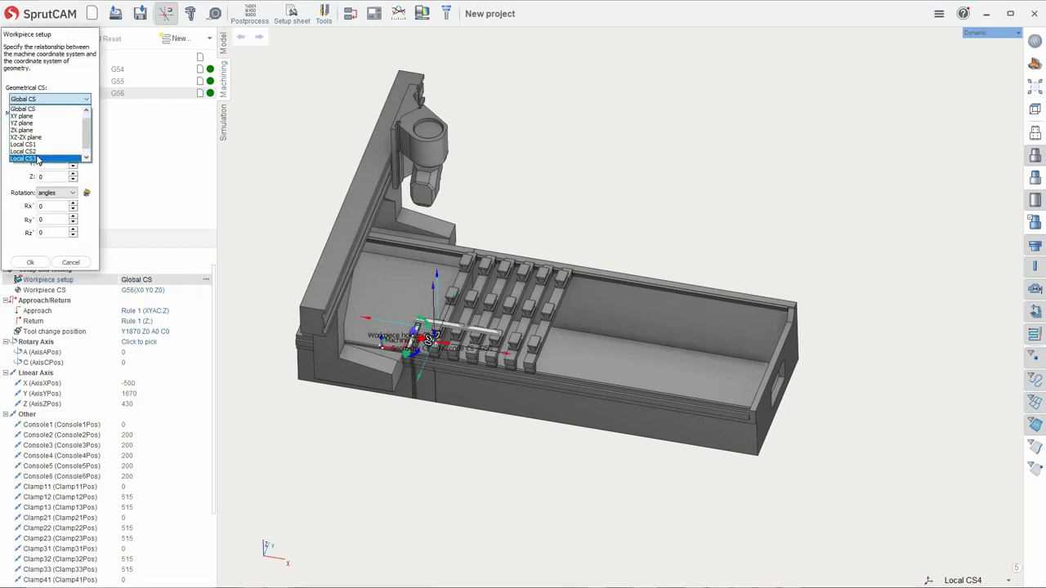
{"action": "left_click", "coordinate": [37, 158]}
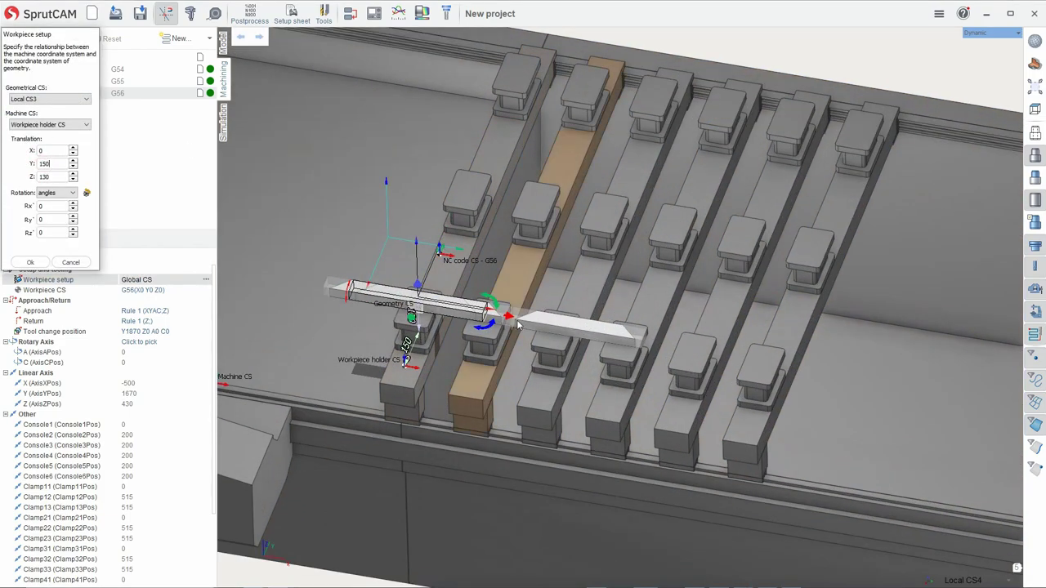
{"action": "left_click_drag", "start_coordinate": [458, 308], "coordinate": [819, 360]}
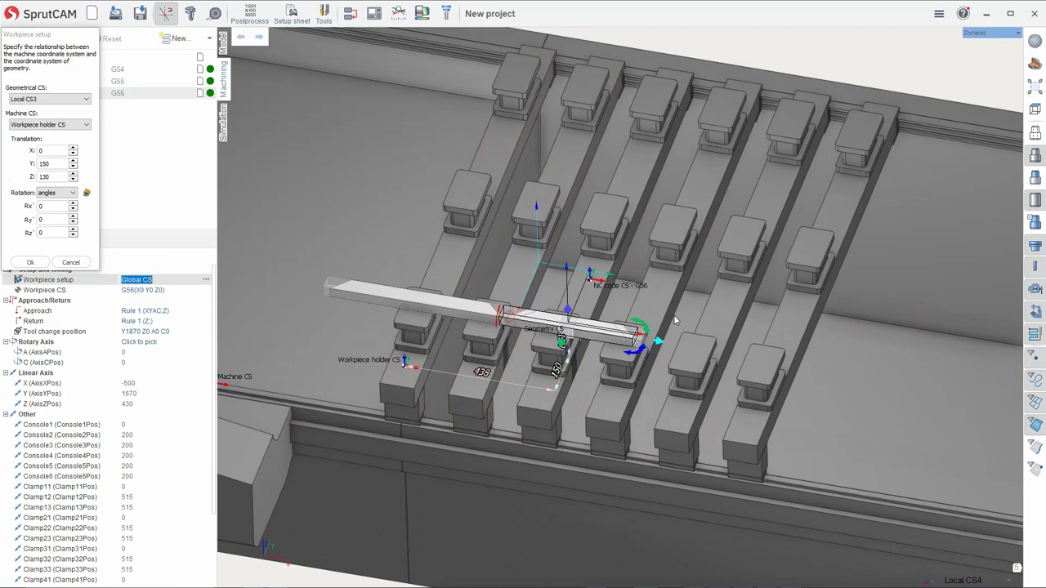
{"action": "scroll", "coordinate": [588, 357], "scroll_direction": "up", "scroll_amount": 5}
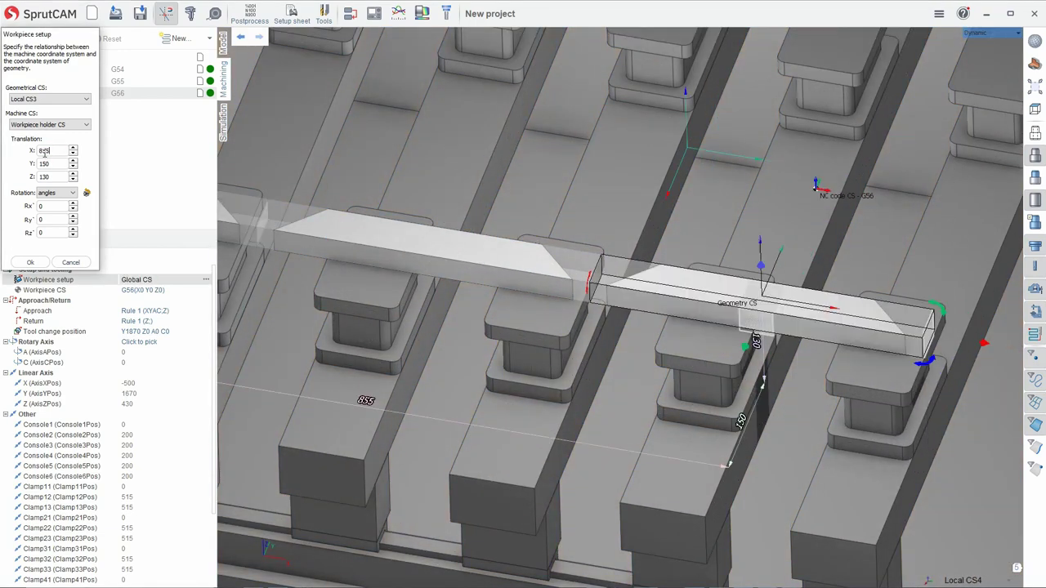
{"action": "left_click", "coordinate": [30, 262]}
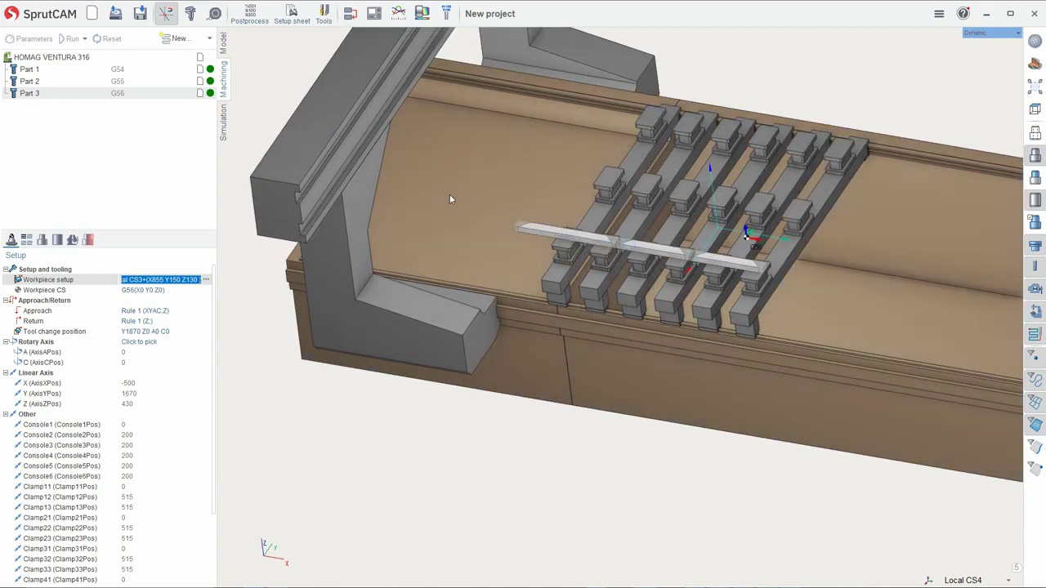
Add Part 4 (G57) with the fourth split body Разделить1[4] as its geometry
{"action": "left_click", "coordinate": [204, 38]}
{"action": "mouse_move", "coordinate": [207, 62]}
{"action": "left_click", "coordinate": [315, 71]}
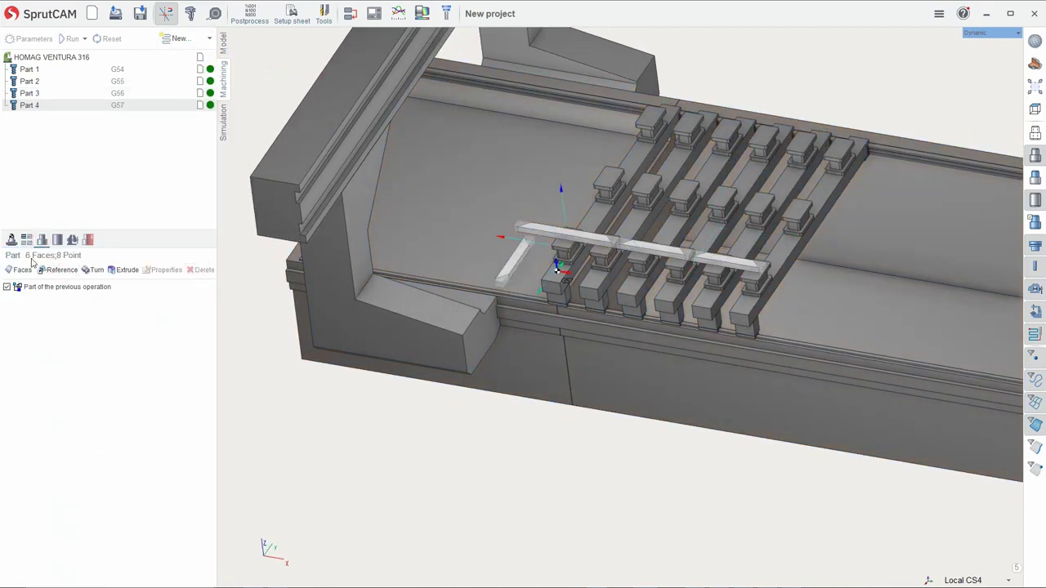
{"action": "left_click", "coordinate": [200, 269]}
{"action": "left_click", "coordinate": [20, 269]}
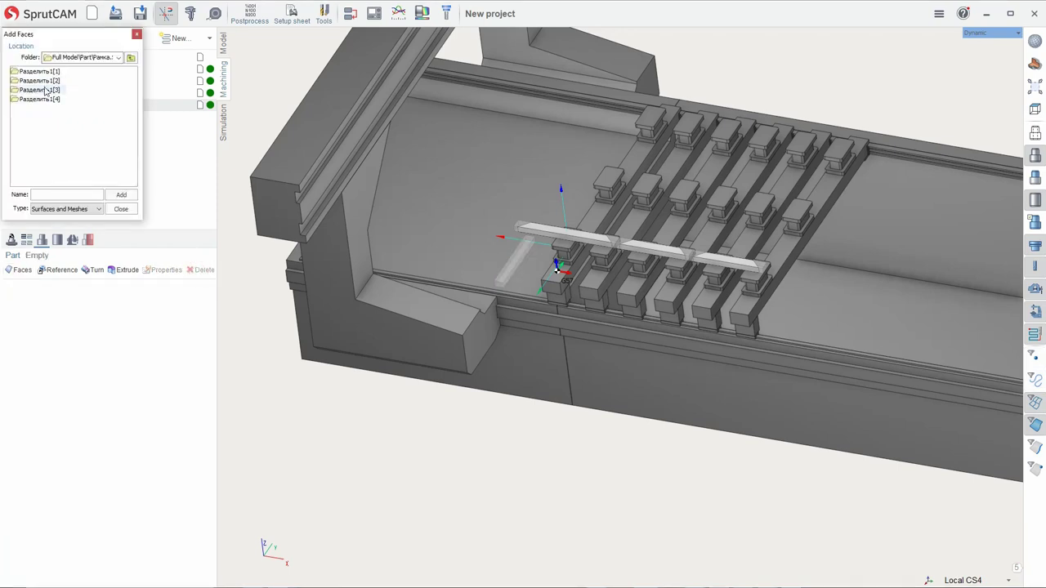
{"action": "left_click", "coordinate": [39, 99]}
{"action": "left_click", "coordinate": [123, 194]}
Give Part 4 a box workpiece around the part with Negative X 20
{"action": "left_click", "coordinate": [57, 240]}
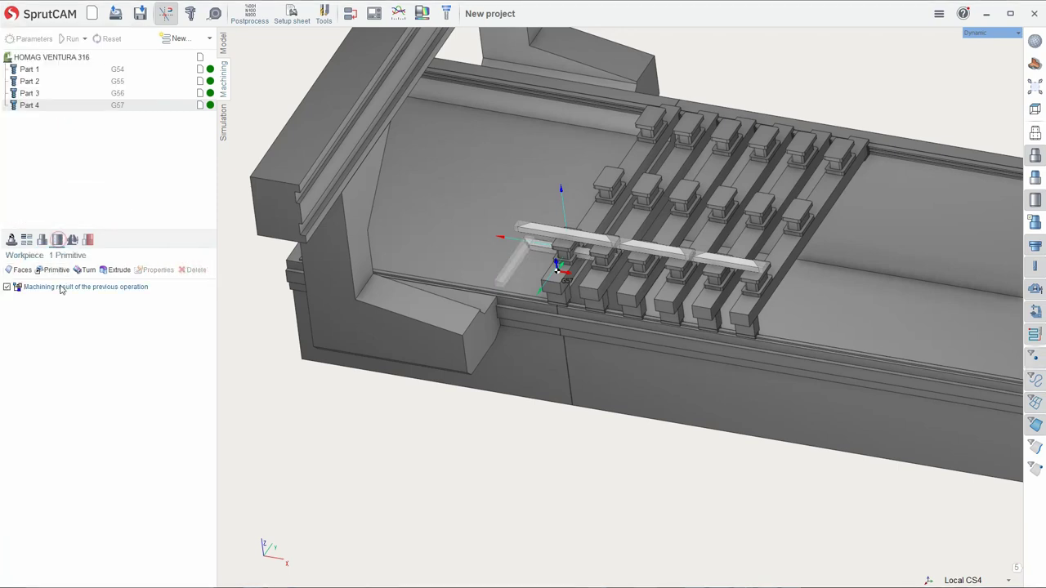
{"action": "left_click", "coordinate": [54, 269]}
{"action": "left_click", "coordinate": [14, 101]}
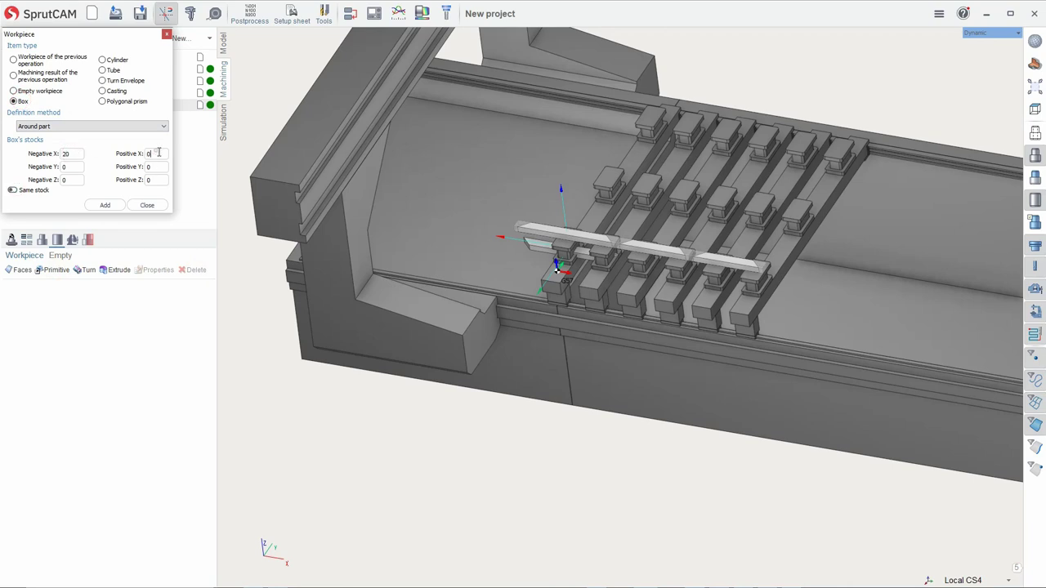
{"action": "type", "text": "20"}
{"action": "left_click", "coordinate": [105, 204]}
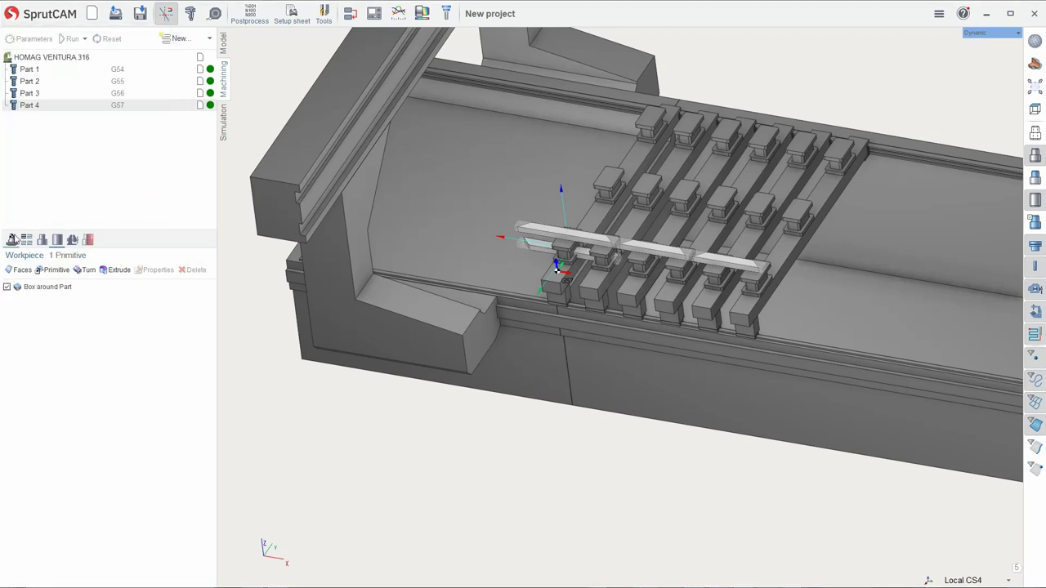
Base Part 4's workpiece on Local CS4 with Z 130 and Y 150
{"action": "left_click", "coordinate": [12, 240]}
{"action": "left_click", "coordinate": [147, 279]}
{"action": "left_click", "coordinate": [206, 279]}
{"action": "left_click", "coordinate": [77, 99]}
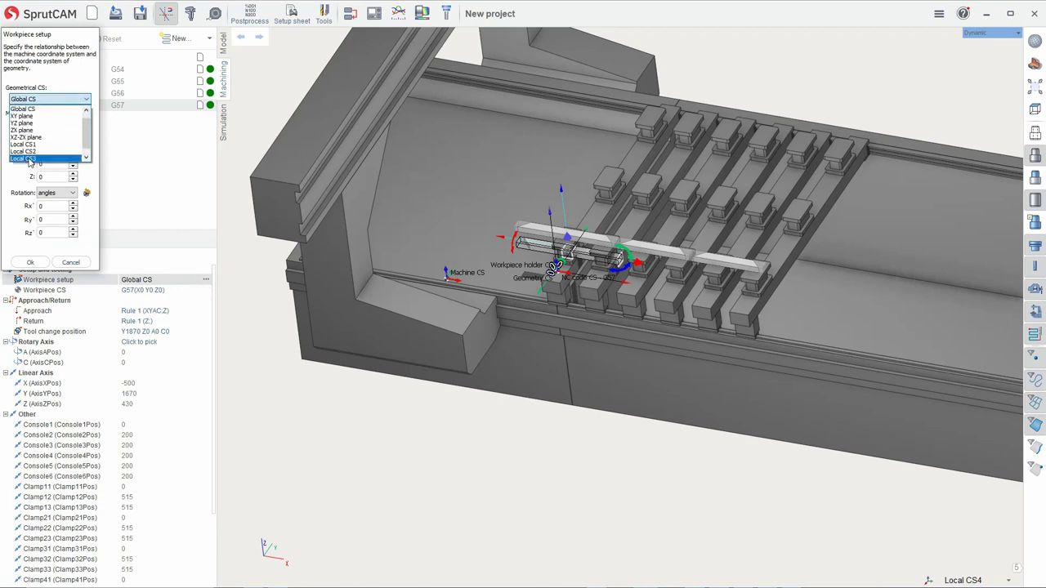
{"action": "left_click", "coordinate": [29, 159]}
{"action": "double_click", "coordinate": [49, 176]}
{"action": "type", "text": "130"}
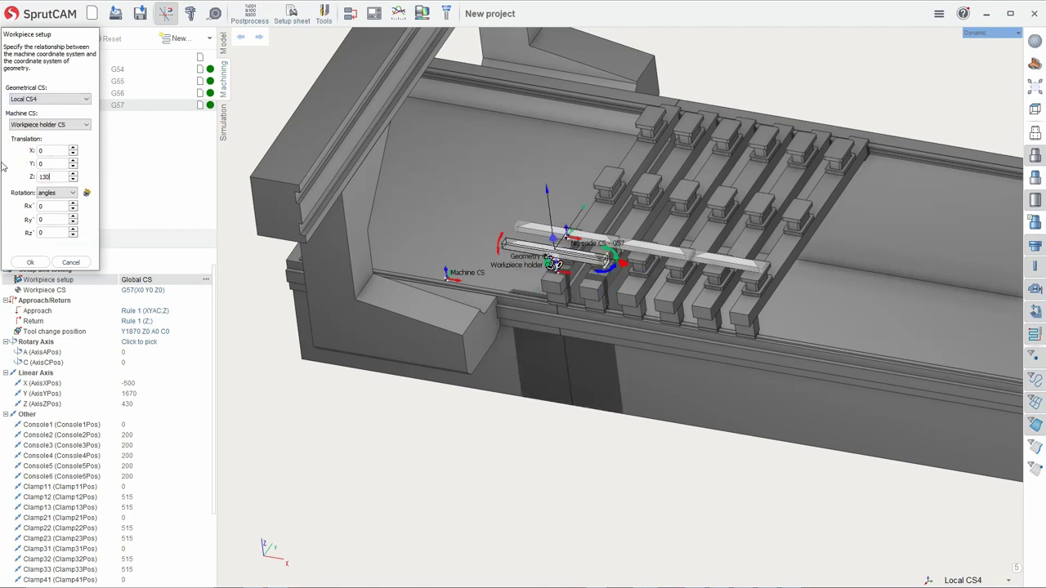
{"action": "type", "text": "150"}
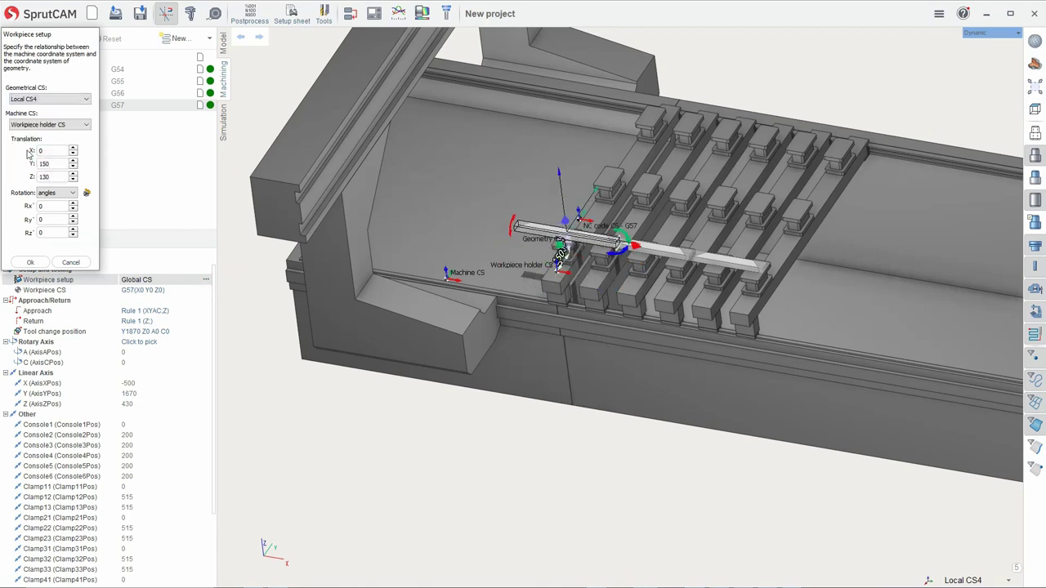
Move Part 4's workpiece to X 1320 and confirm the placement
{"action": "scroll", "coordinate": [719, 247], "scroll_direction": "up", "scroll_amount": 3}
{"action": "type", "text": "850"}
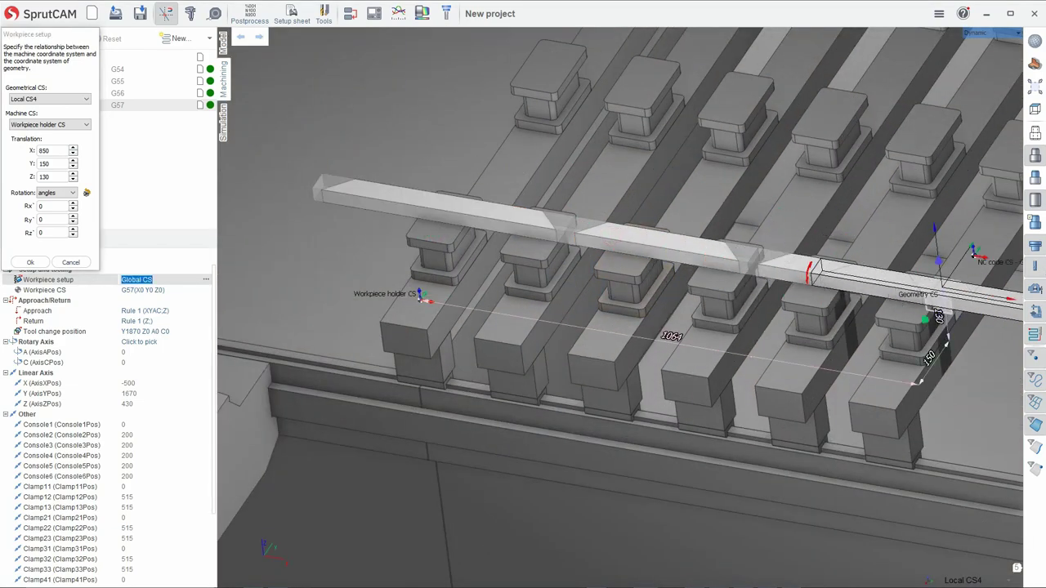
{"action": "left_click_drag", "start_coordinate": [719, 247], "coordinate": [923, 338]}
{"action": "scroll", "coordinate": [735, 298], "scroll_direction": "down", "scroll_amount": 3}
{"action": "left_click_drag", "start_coordinate": [646, 269], "coordinate": [678, 281]}
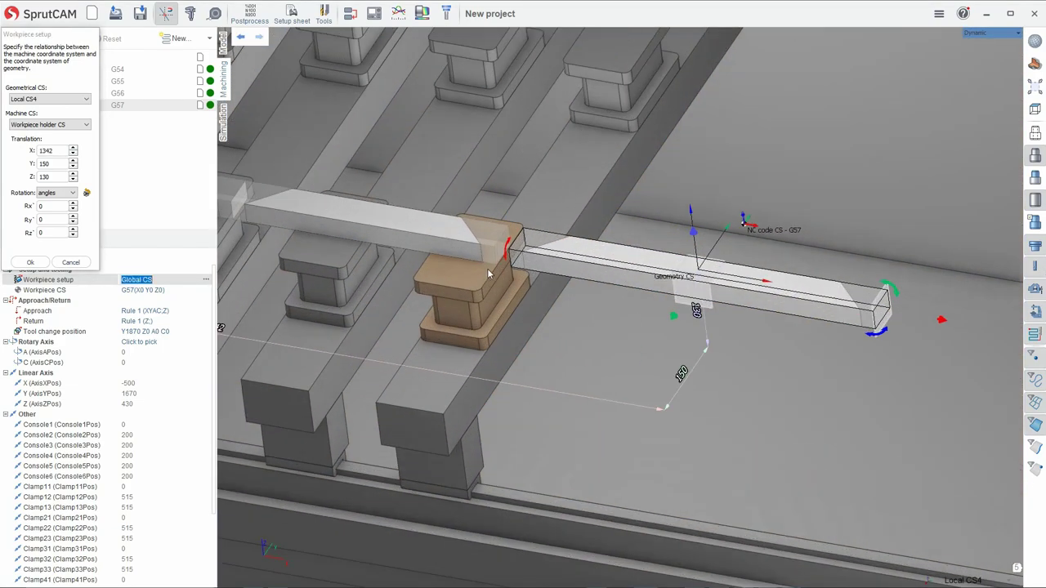
{"action": "scroll", "coordinate": [736, 299], "scroll_direction": "up", "scroll_amount": 3}
{"action": "middle_click_drag", "start_coordinate": [648, 218], "coordinate": [229, 221]}
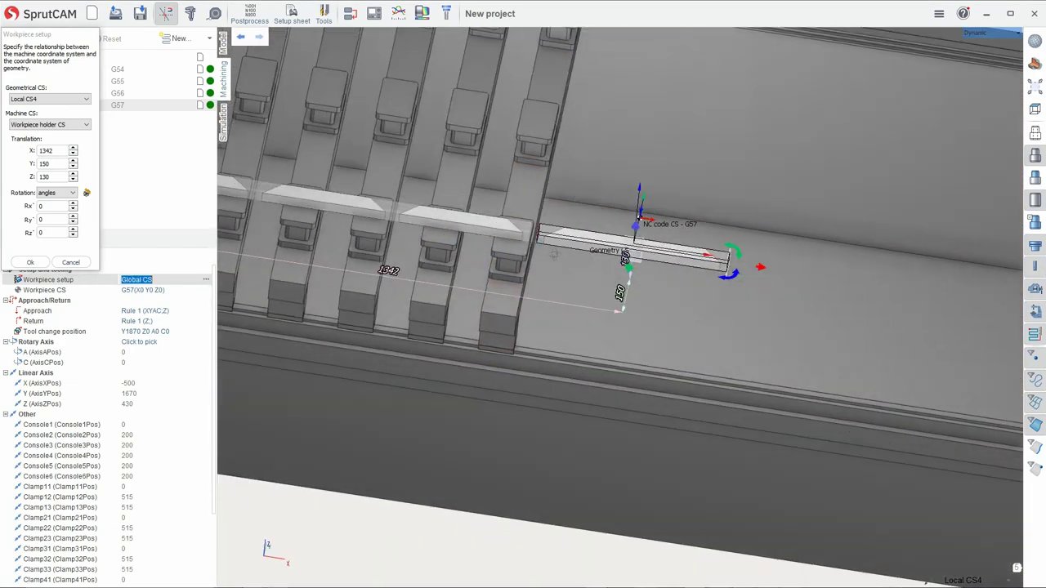
{"action": "double_click", "coordinate": [56, 150]}
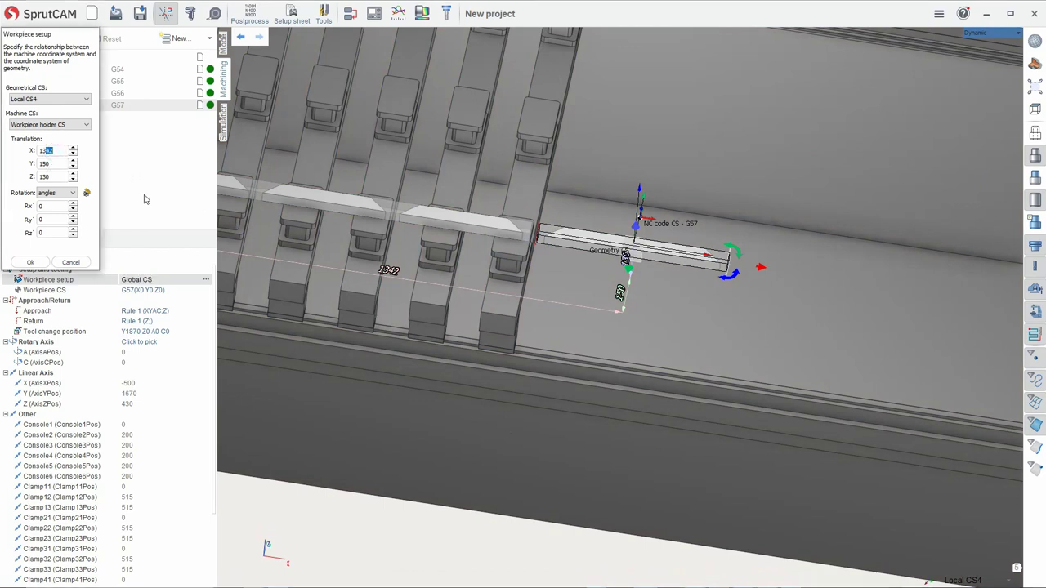
{"action": "type", "text": "2"}
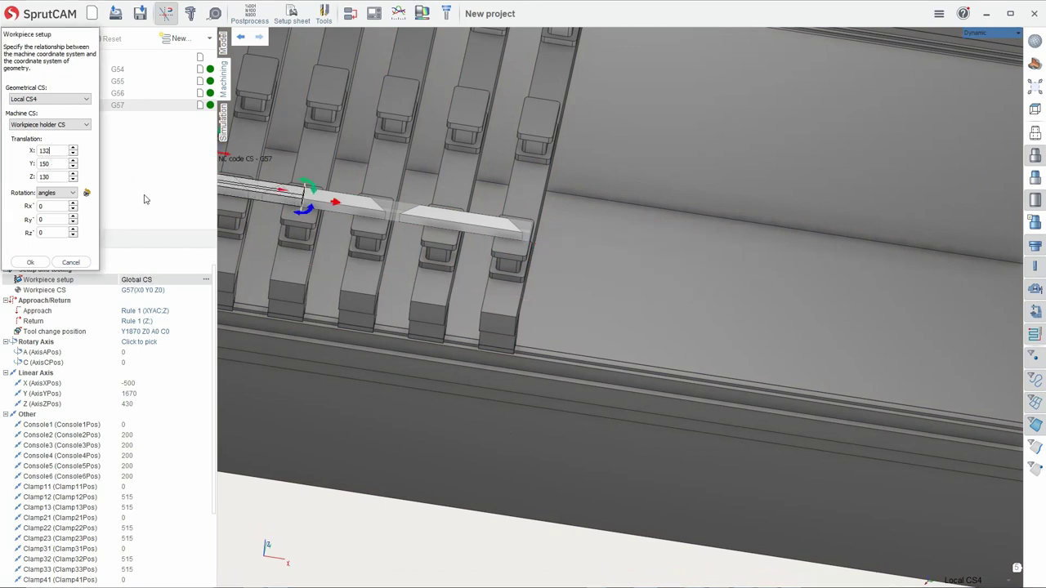
{"action": "type", "text": "0"}
{"action": "left_click", "coordinate": [30, 262]}
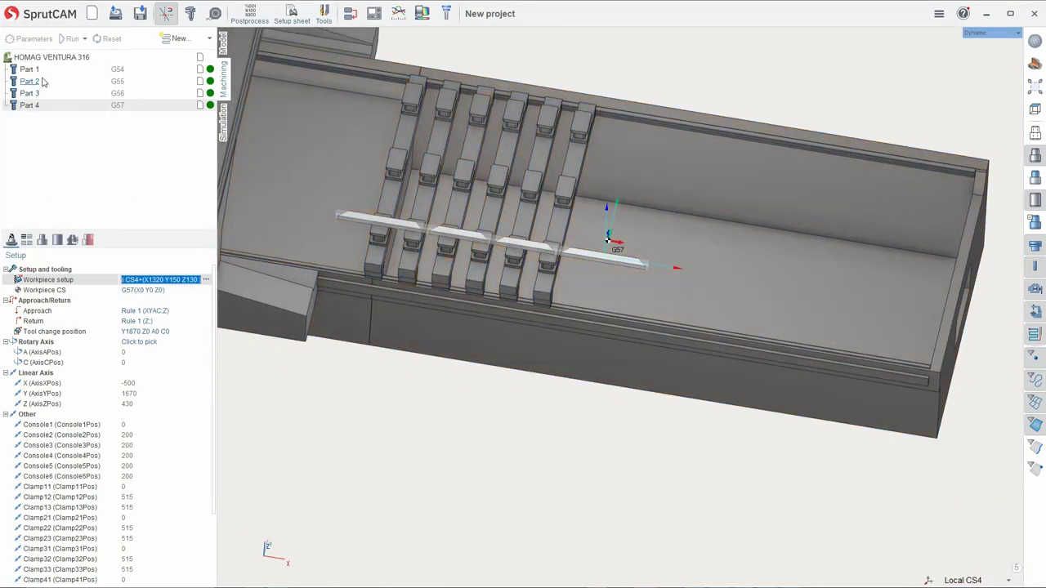
Frame the four mitered bars on the table and select the HOMAG VENTURA 316 machine root
{"action": "middle_click_drag", "start_coordinate": [458, 237], "coordinate": [507, 235]}
{"action": "scroll", "coordinate": [506, 236], "scroll_direction": "down", "scroll_amount": 3}
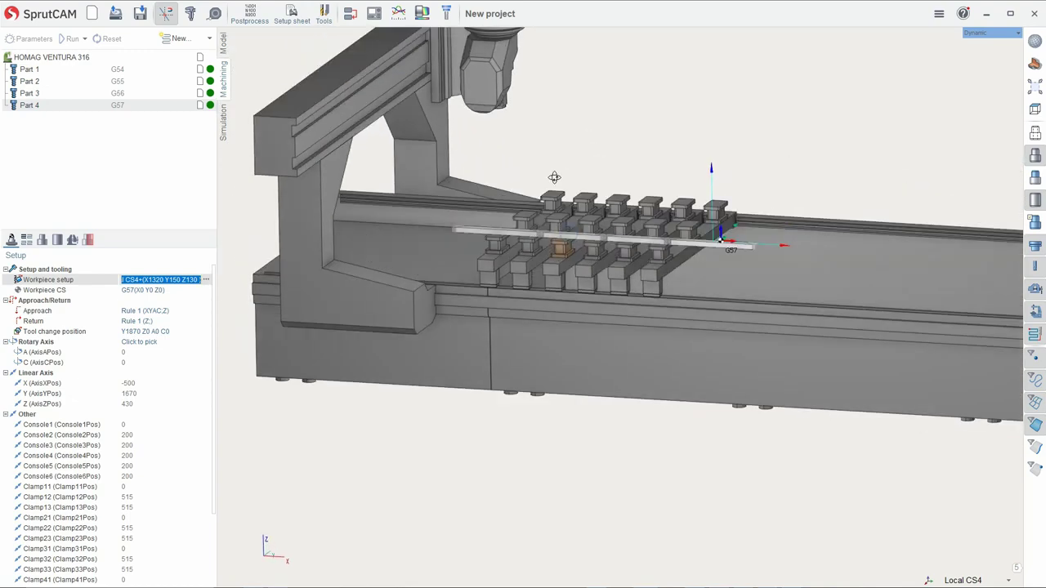
{"action": "scroll", "coordinate": [544, 232], "scroll_direction": "up", "scroll_amount": 3}
{"action": "left_click", "coordinate": [49, 57]}
{"action": "scroll", "coordinate": [621, 286], "scroll_direction": "up", "scroll_amount": 5}
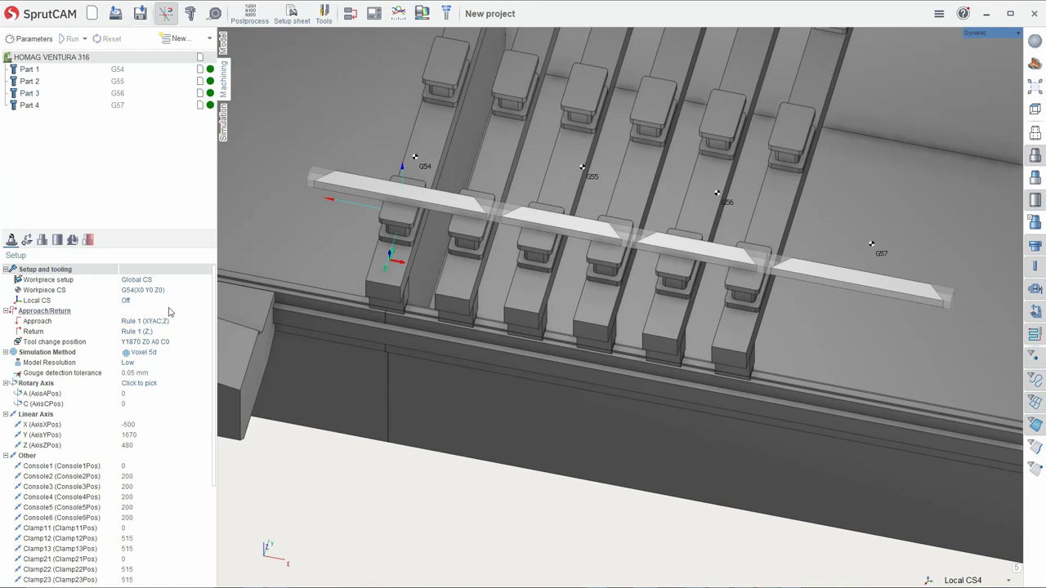
Edit Part 1's G54 workpiece CS and drag it toward the bar's lower-left corner
{"action": "left_click", "coordinate": [29, 69]}
{"action": "left_click", "coordinate": [147, 290]}
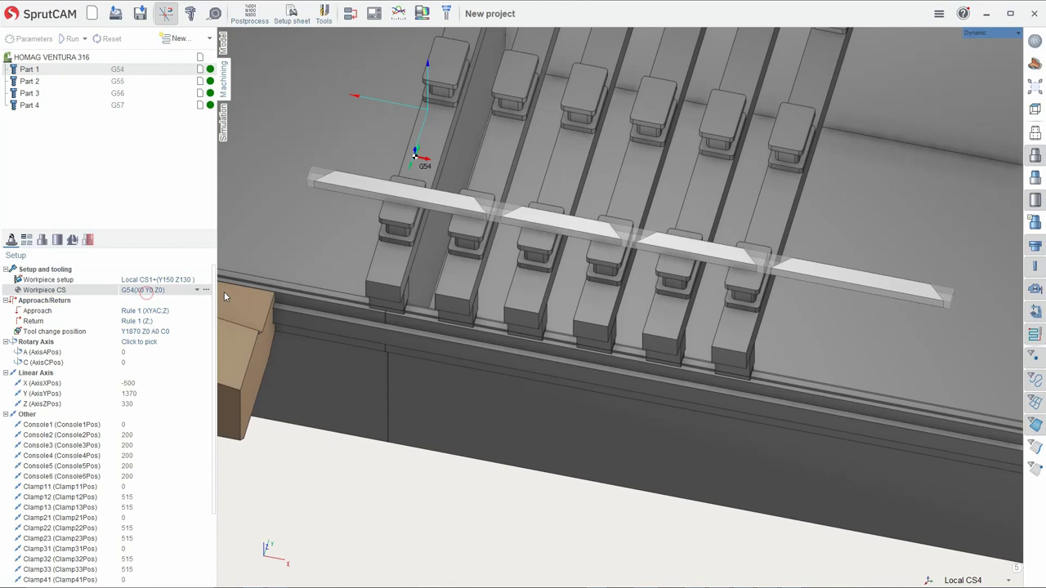
{"action": "left_click", "coordinate": [206, 291]}
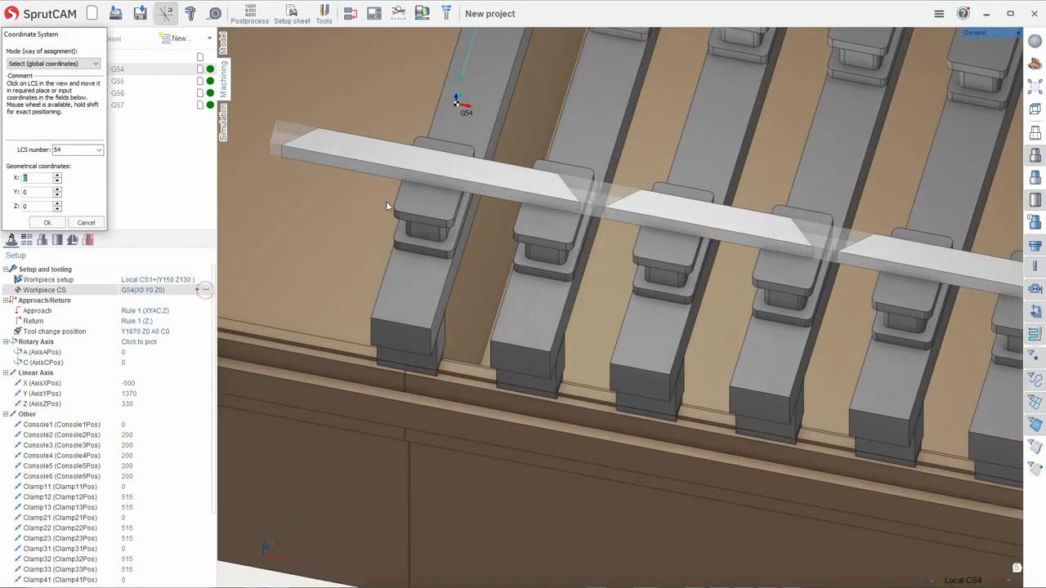
{"action": "scroll", "coordinate": [515, 237], "scroll_direction": "up", "scroll_amount": 3}
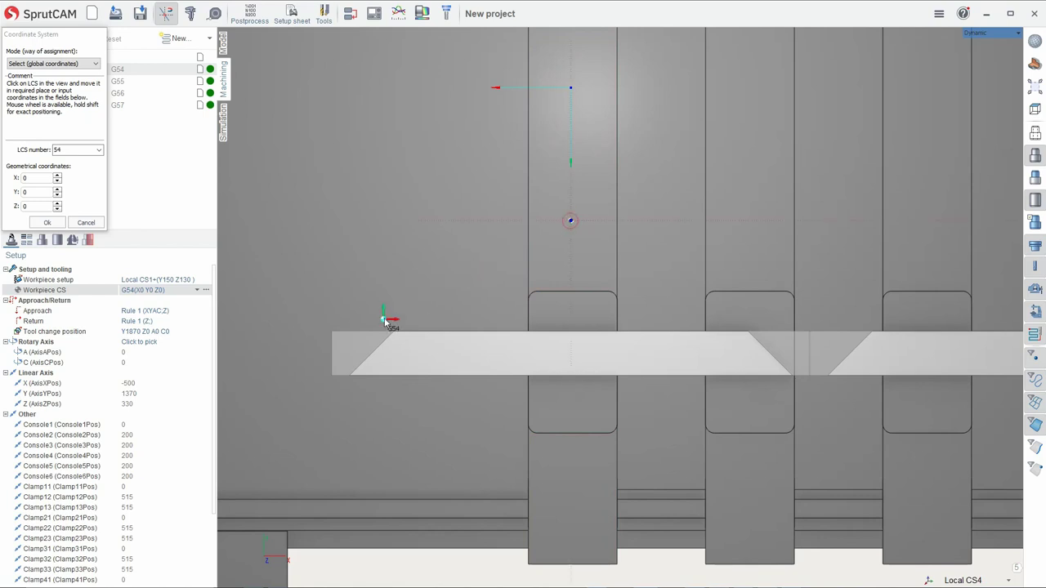
{"action": "mouse_move", "coordinate": [384, 320]}
{"action": "left_mouse_down"}
{"action": "mouse_move", "coordinate": [324, 377]}
{"action": "mouse_move", "coordinate": [332, 375]}
{"action": "left_mouse_up"}
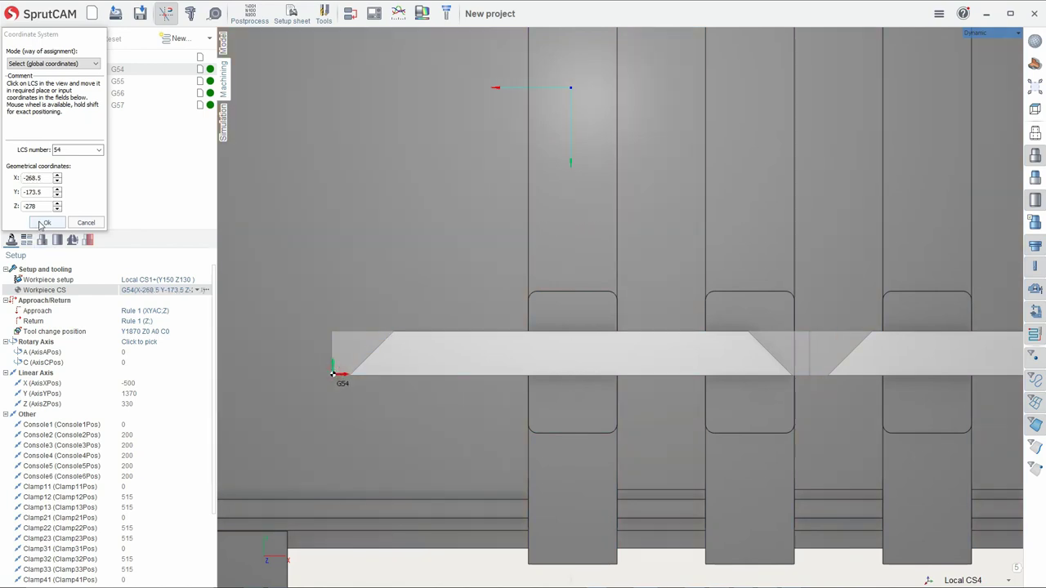
Snap G54 onto the corner at X -270, Y -175, Z 0 and confirm
{"action": "scroll", "coordinate": [329, 385], "scroll_direction": "up", "scroll_amount": 2}
{"action": "scroll", "coordinate": [383, 387], "scroll_direction": "up", "scroll_amount": 2}
{"action": "scroll", "coordinate": [394, 413], "scroll_direction": "up", "scroll_amount": 2}
{"action": "middle_click_drag", "start_coordinate": [395, 414], "coordinate": [445, 208]}
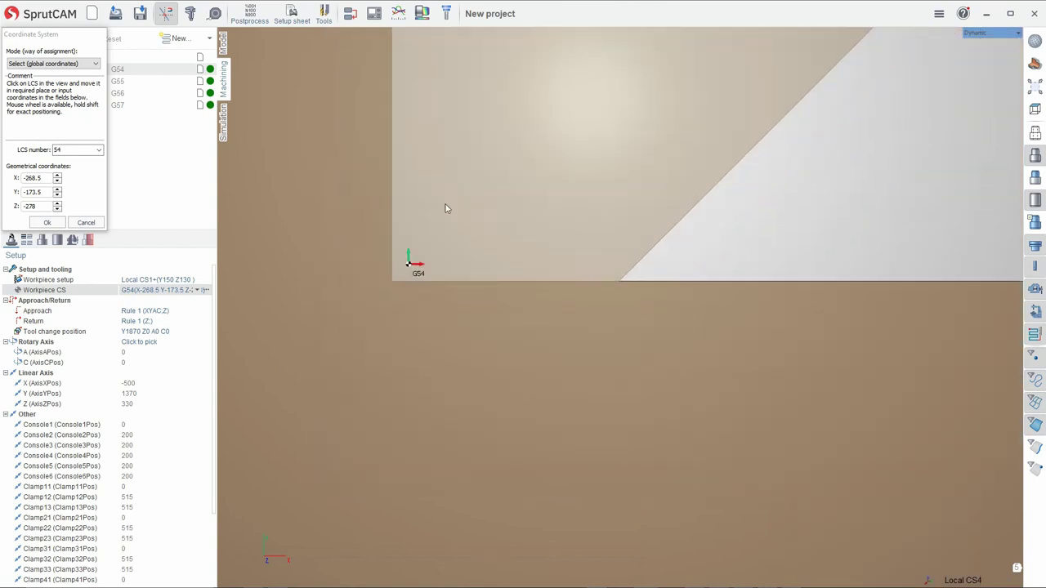
{"action": "left_click_drag", "start_coordinate": [409, 267], "coordinate": [392, 284]}
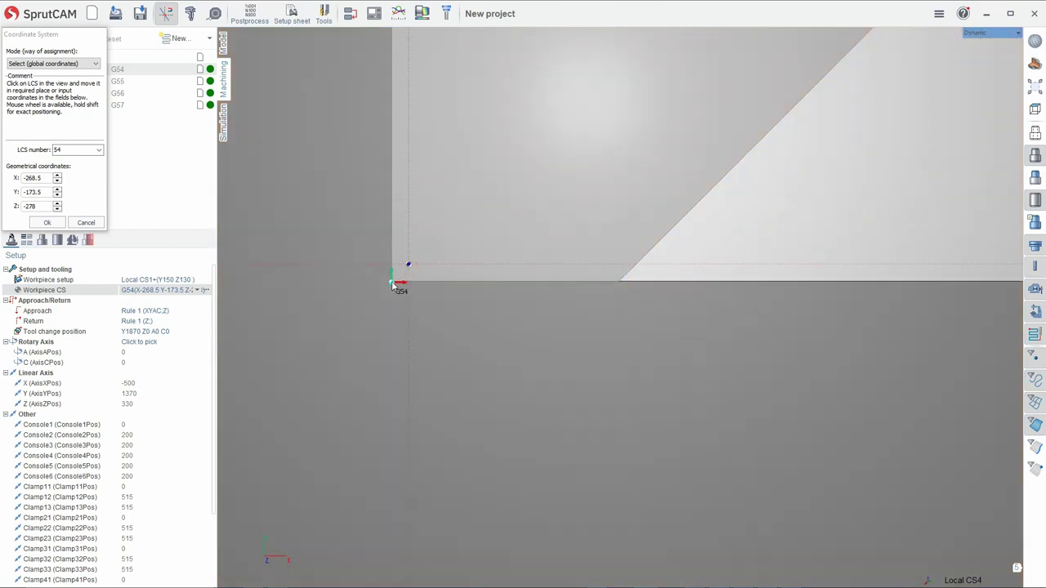
{"action": "left_click", "coordinate": [43, 193]}
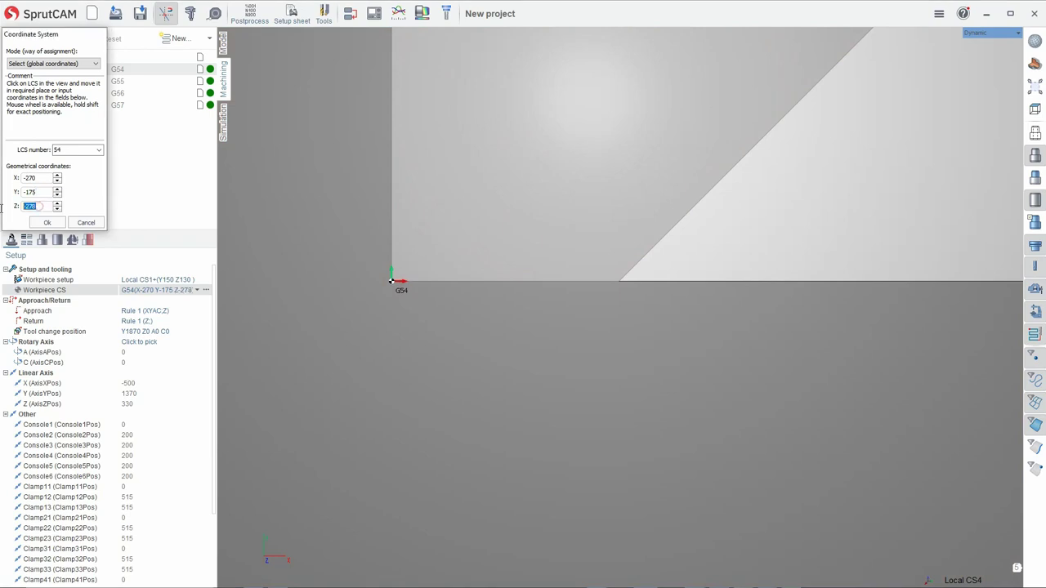
{"action": "type", "text": "0"}
{"action": "left_click", "coordinate": [46, 222]}
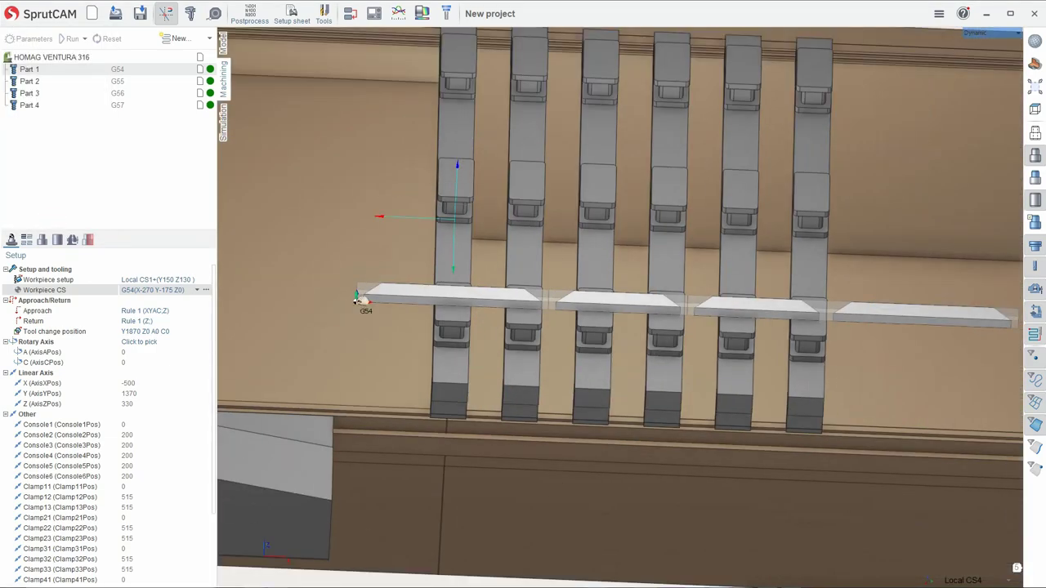
Set Part 2's Workpiece CS to G54
{"action": "left_click_drag", "start_coordinate": [417, 247], "coordinate": [369, 264]}
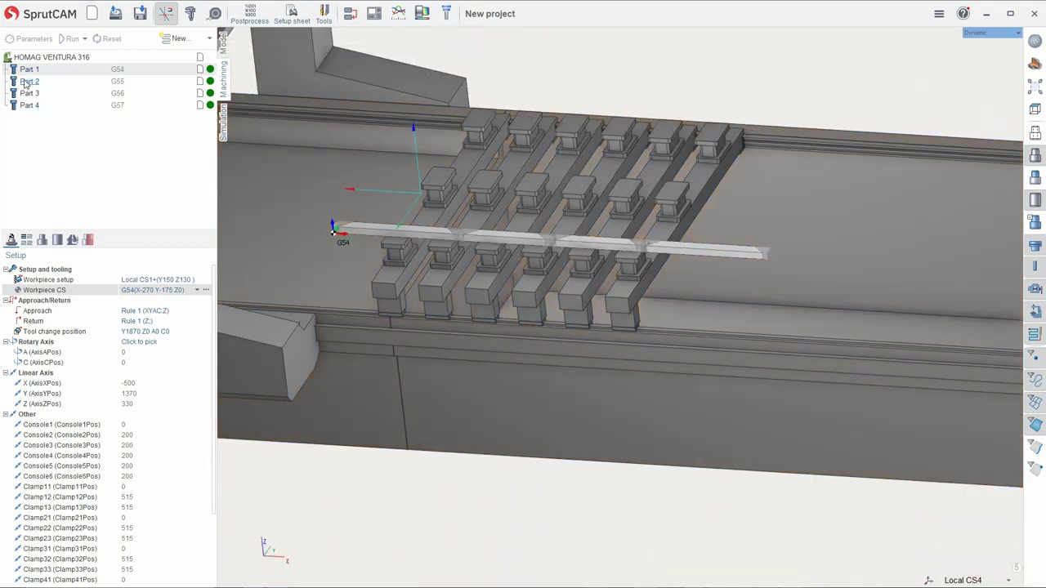
{"action": "left_click", "coordinate": [26, 82]}
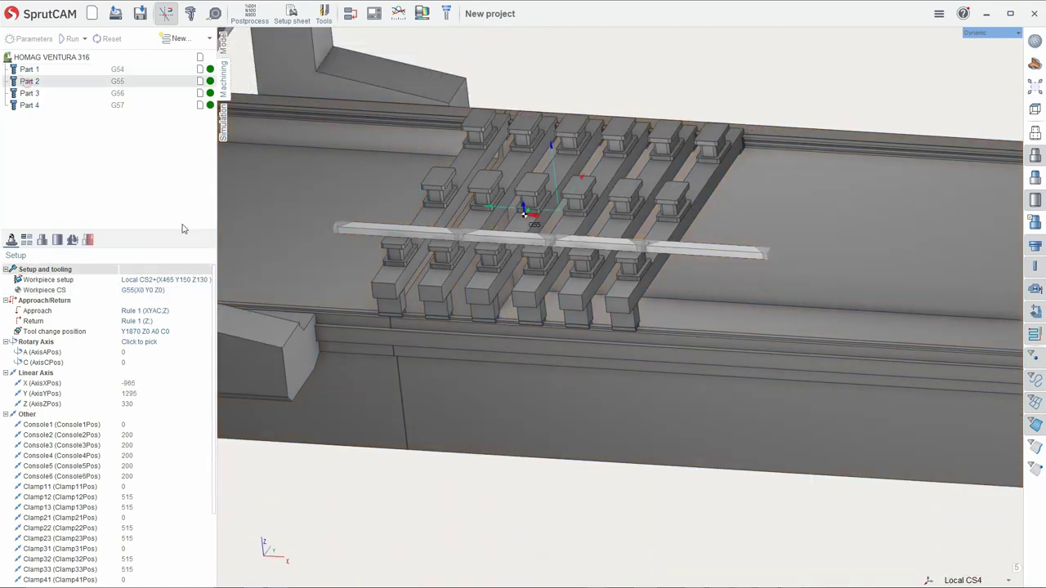
{"action": "left_click", "coordinate": [159, 292]}
{"action": "left_click", "coordinate": [157, 291]}
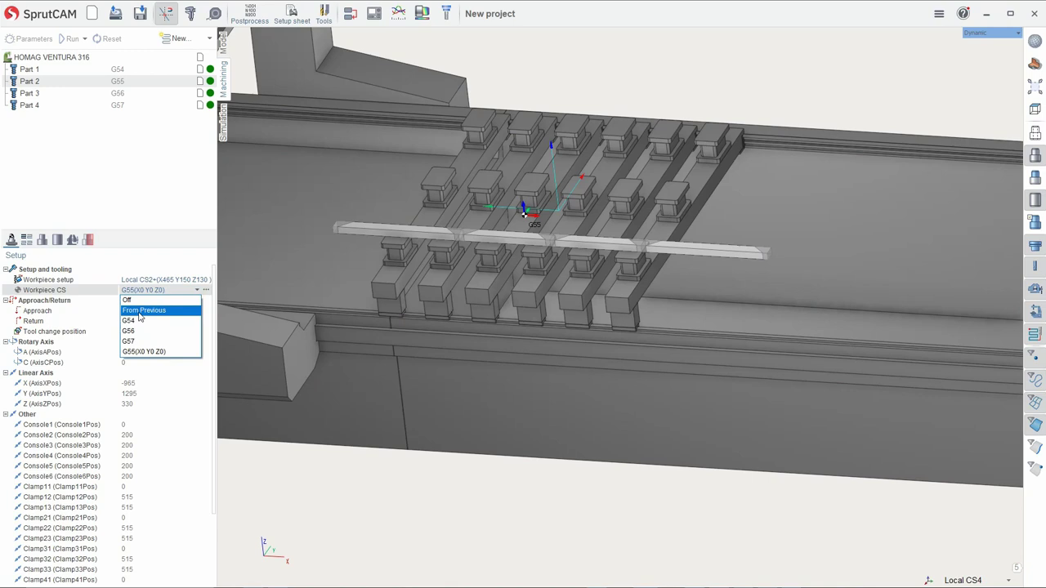
{"action": "left_click", "coordinate": [139, 318]}
Set Parts 3 and 4's Workpiece CS to From Previous
{"action": "left_click", "coordinate": [31, 93]}
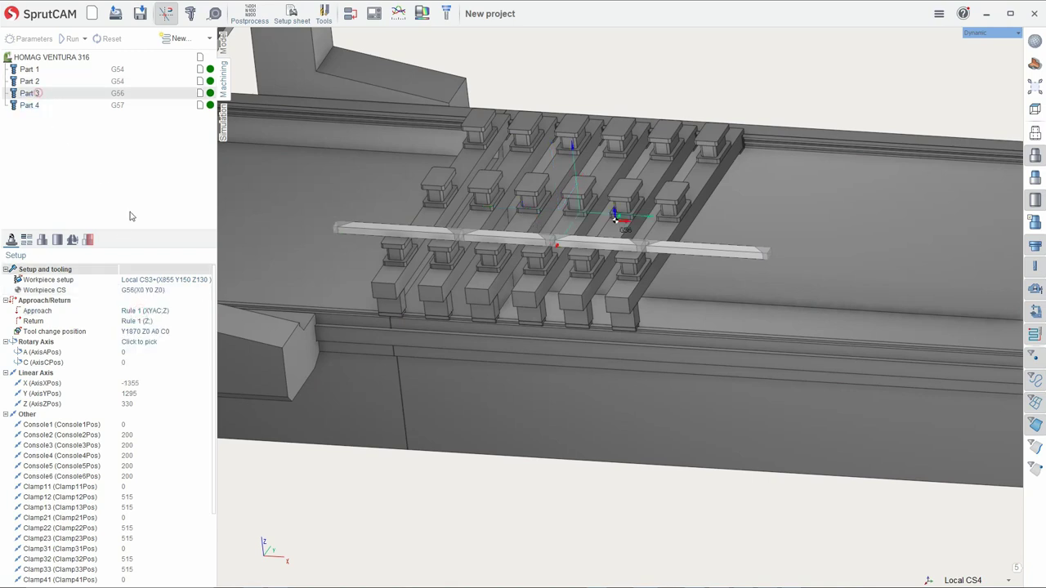
{"action": "left_click", "coordinate": [178, 290]}
{"action": "left_click", "coordinate": [147, 306]}
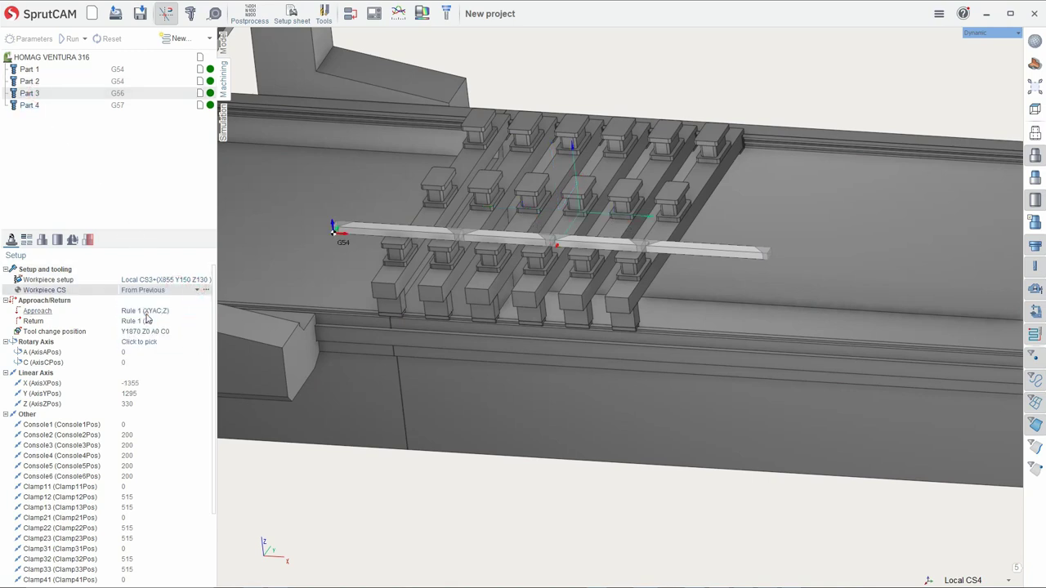
{"action": "left_click", "coordinate": [30, 105]}
{"action": "left_click", "coordinate": [194, 293]}
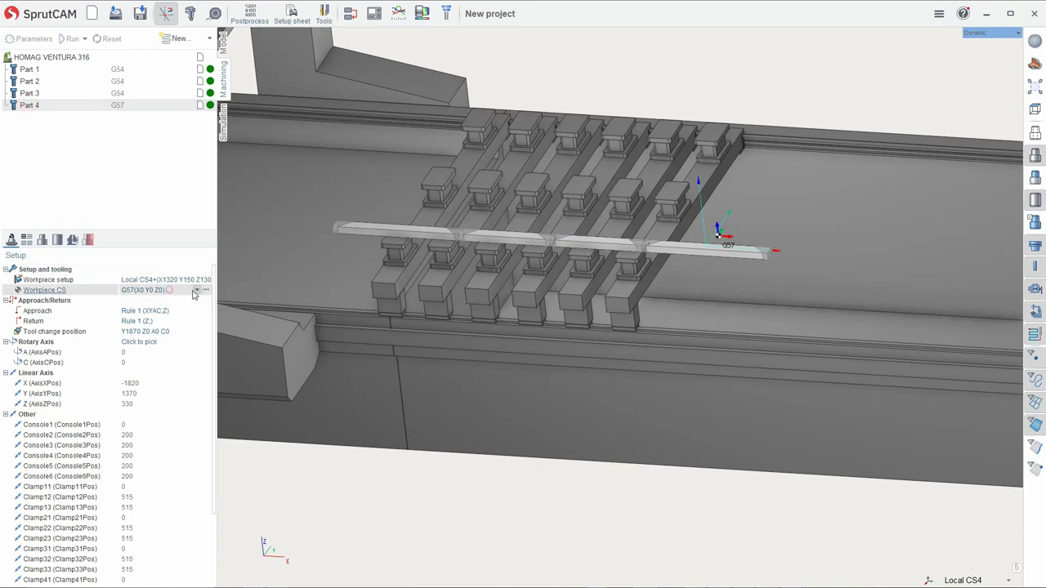
{"action": "left_click", "coordinate": [196, 290]}
{"action": "left_click", "coordinate": [143, 311]}
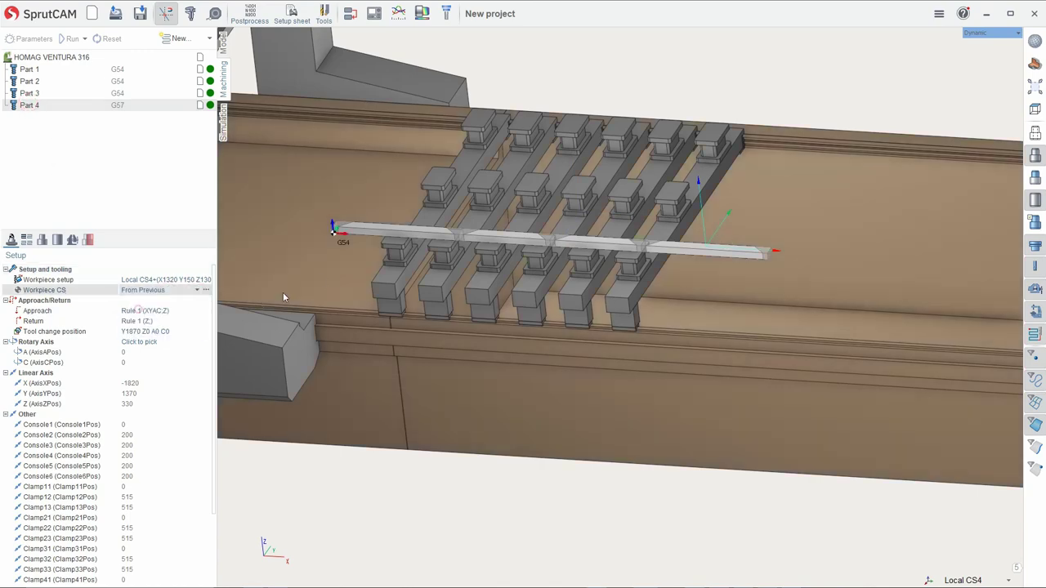
Check the coordinate systems of Parts 1 through 4 from a top view
{"action": "middle_click_drag", "start_coordinate": [283, 296], "coordinate": [370, 302]}
{"action": "left_click", "coordinate": [31, 69]}
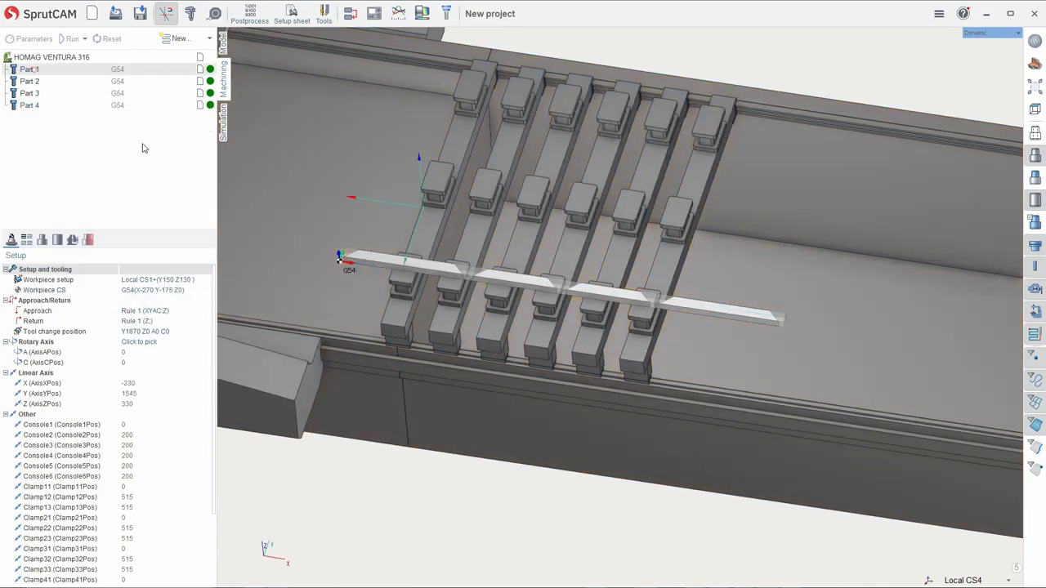
{"action": "left_click", "coordinate": [30, 83]}
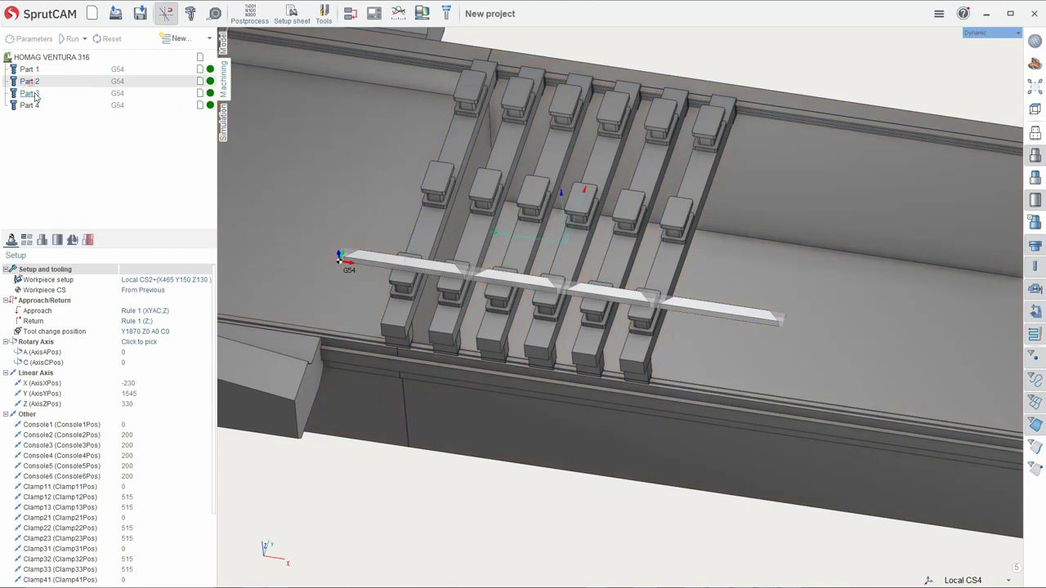
{"action": "left_click", "coordinate": [30, 105]}
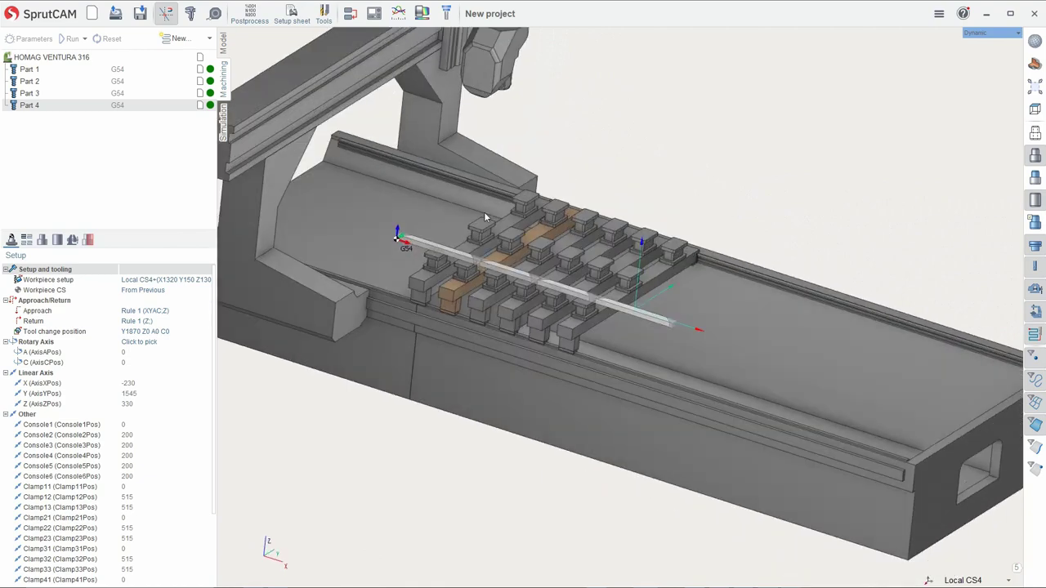
Edit the machine's X axis and Console1–Console3 position values in the table setup
{"action": "left_click", "coordinate": [50, 57]}
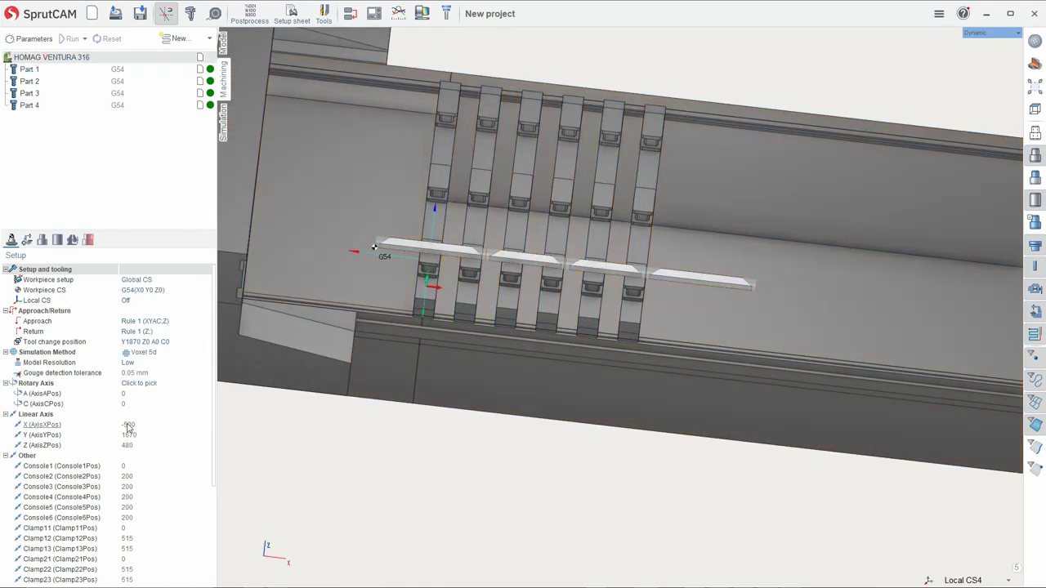
{"action": "left_click", "coordinate": [128, 428]}
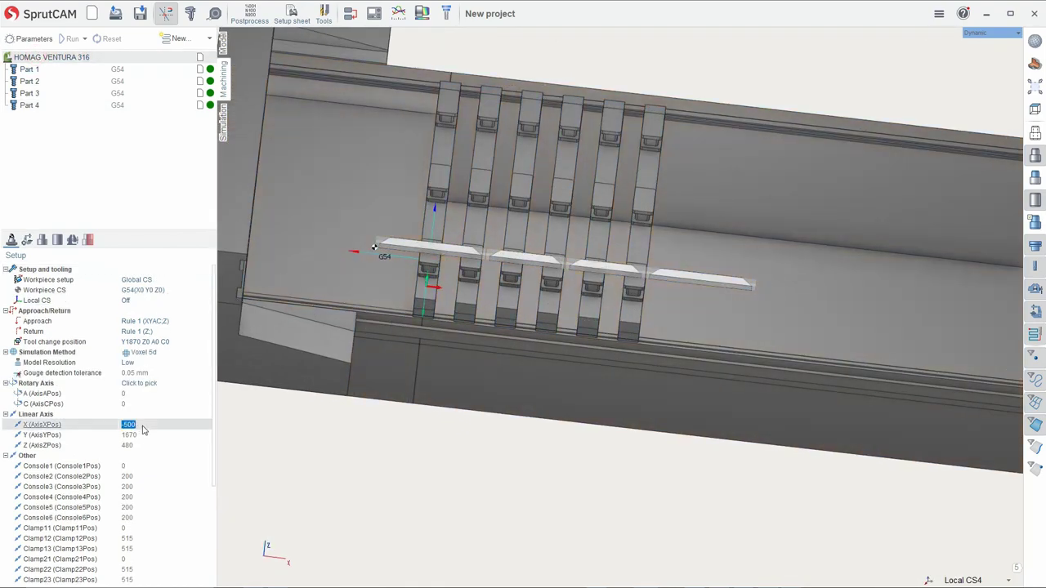
{"action": "left_click", "coordinate": [142, 466]}
{"action": "scroll", "coordinate": [143, 466], "scroll_direction": "down", "scroll_amount": 2}
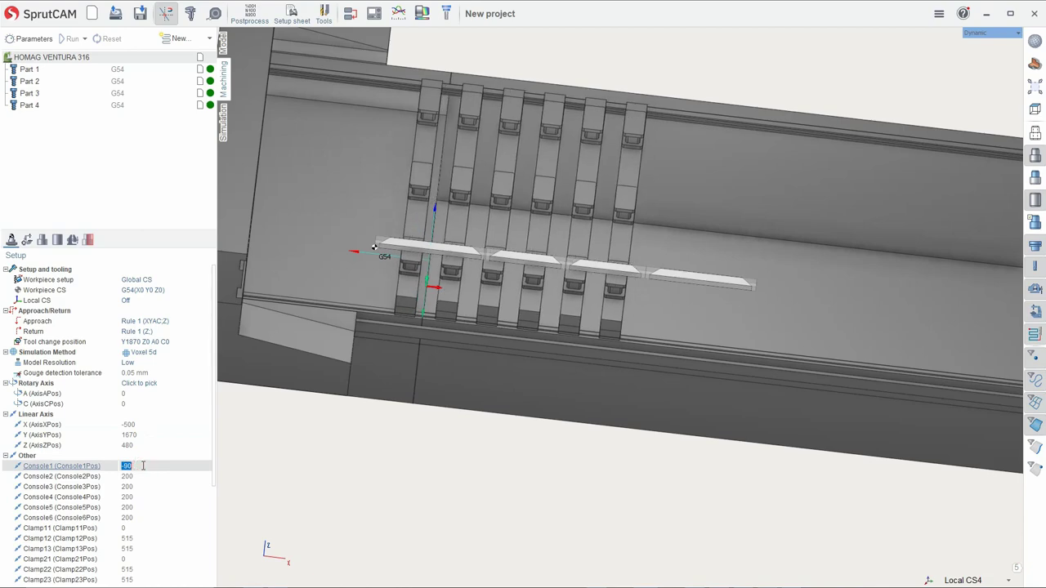
{"action": "scroll", "coordinate": [426, 251], "scroll_direction": "up", "scroll_amount": 3}
{"action": "scroll", "coordinate": [427, 251], "scroll_direction": "up", "scroll_amount": 3}
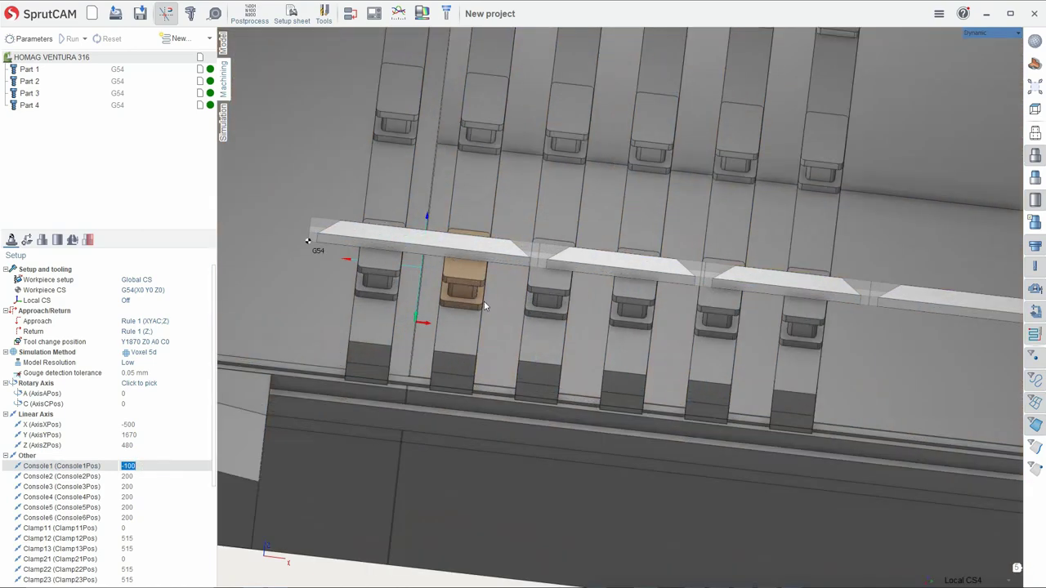
{"action": "scroll", "coordinate": [483, 301], "scroll_direction": "down", "scroll_amount": 2}
{"action": "left_click", "coordinate": [145, 477]}
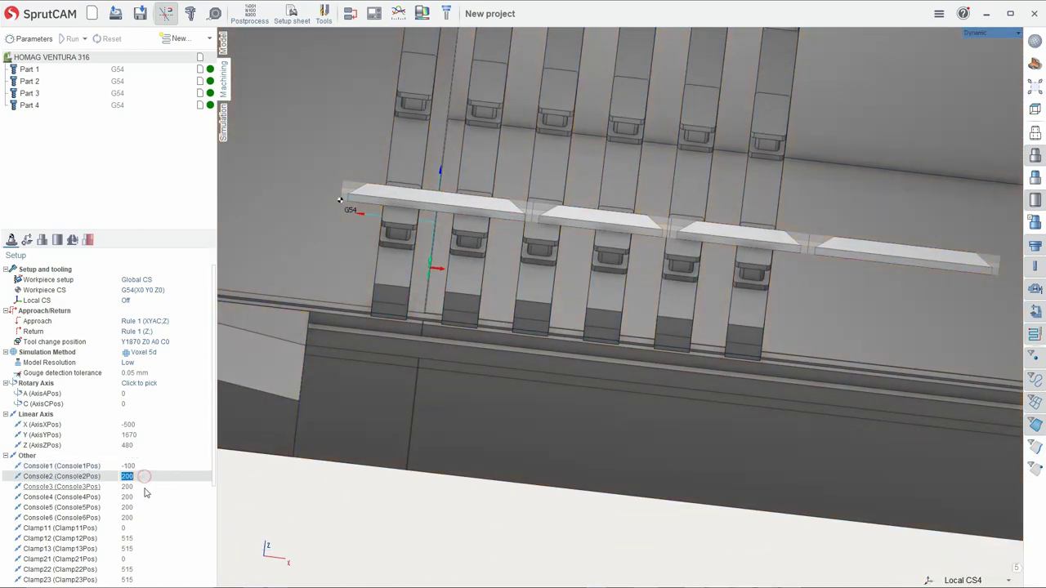
{"action": "left_click", "coordinate": [145, 487]}
Edit the Console4–Console6 and Clamp11 position values
{"action": "scroll", "coordinate": [146, 487], "scroll_direction": "up", "scroll_amount": 1}
{"action": "scroll", "coordinate": [145, 487], "scroll_direction": "up", "scroll_amount": 1}
{"action": "scroll", "coordinate": [145, 488], "scroll_direction": "up", "scroll_amount": 1}
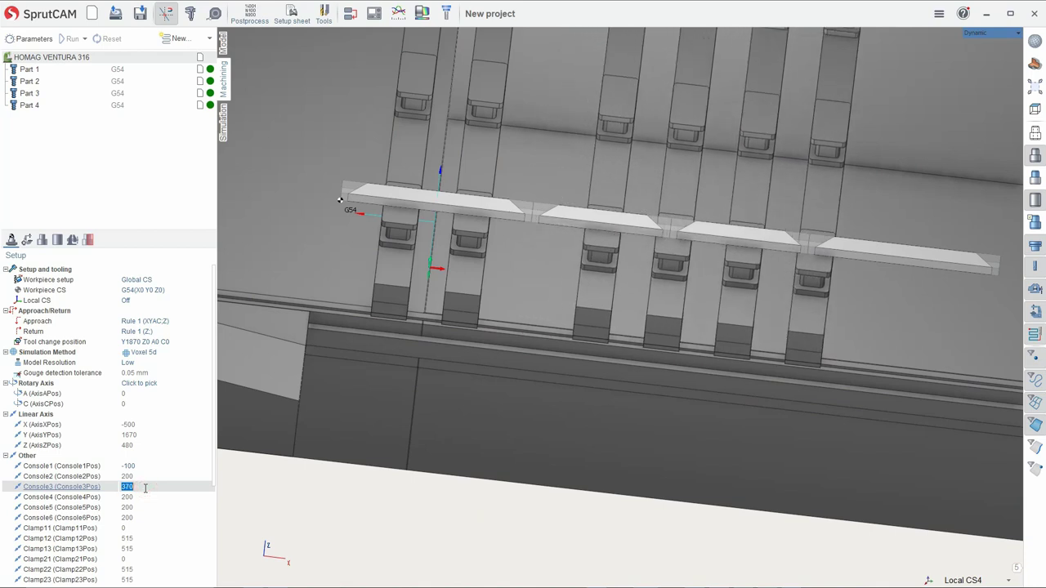
{"action": "scroll", "coordinate": [145, 488], "scroll_direction": "up", "scroll_amount": 1}
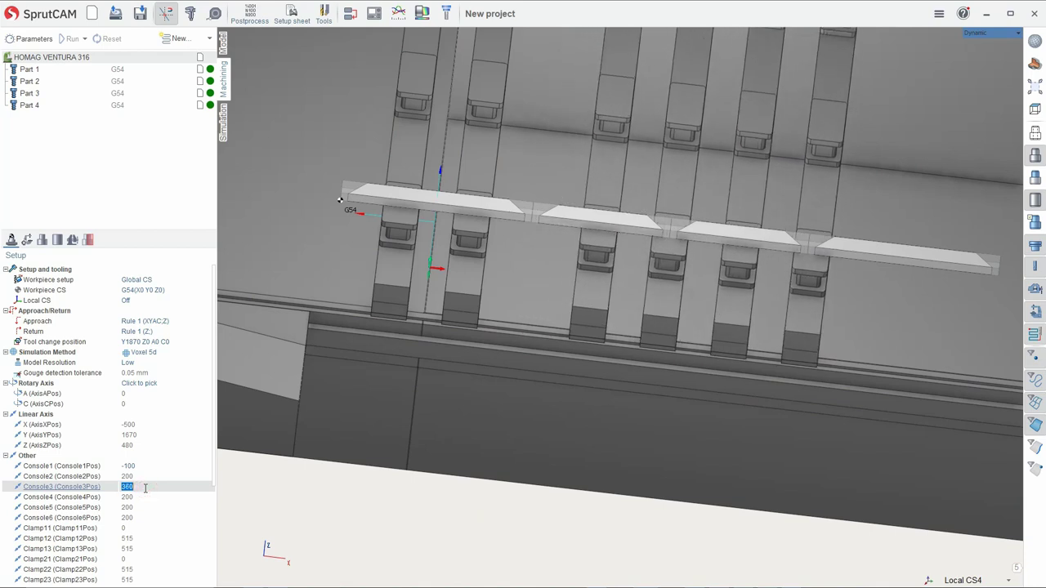
{"action": "scroll", "coordinate": [146, 488], "scroll_direction": "up", "scroll_amount": 1}
{"action": "left_click", "coordinate": [143, 496]}
{"action": "scroll", "coordinate": [143, 497], "scroll_direction": "up", "scroll_amount": 3}
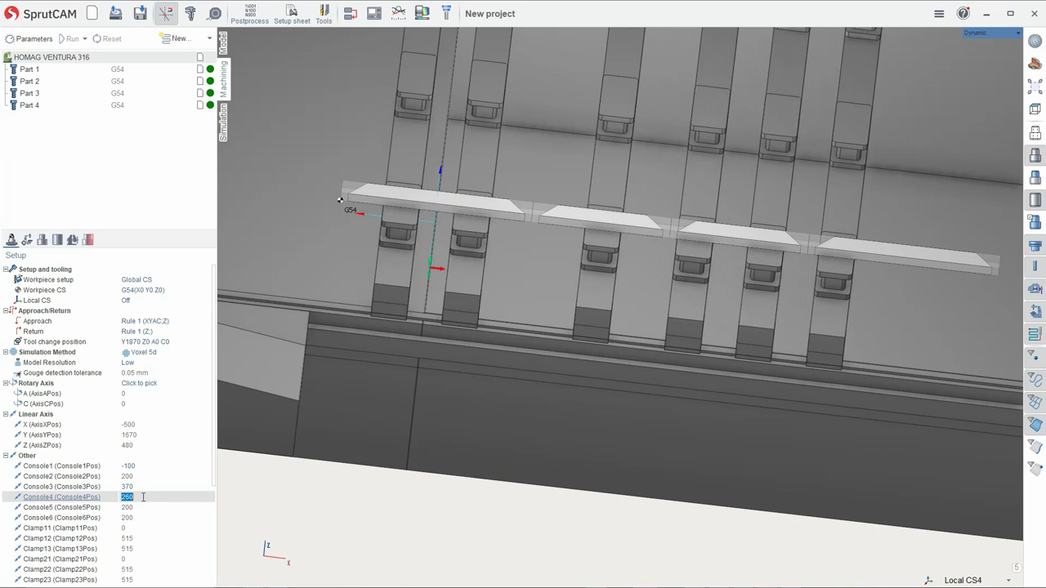
{"action": "scroll", "coordinate": [142, 497], "scroll_direction": "up", "scroll_amount": 3}
{"action": "scroll", "coordinate": [143, 496], "scroll_direction": "up", "scroll_amount": 1}
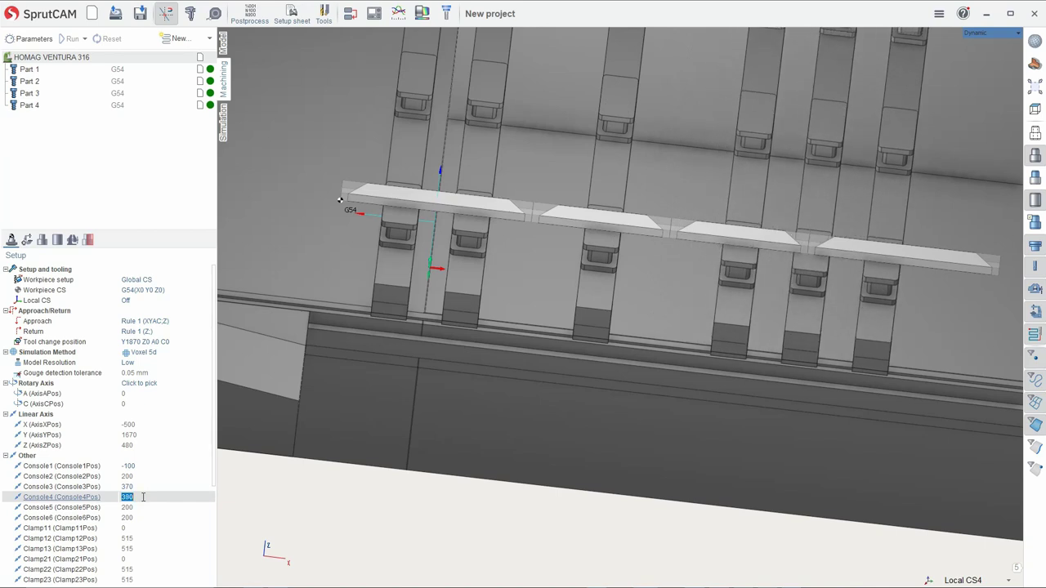
{"action": "scroll", "coordinate": [143, 497], "scroll_direction": "up", "scroll_amount": 1}
{"action": "left_click", "coordinate": [143, 507]}
{"action": "scroll", "coordinate": [143, 507], "scroll_direction": "up", "scroll_amount": 3}
{"action": "scroll", "coordinate": [143, 507], "scroll_direction": "up", "scroll_amount": 3}
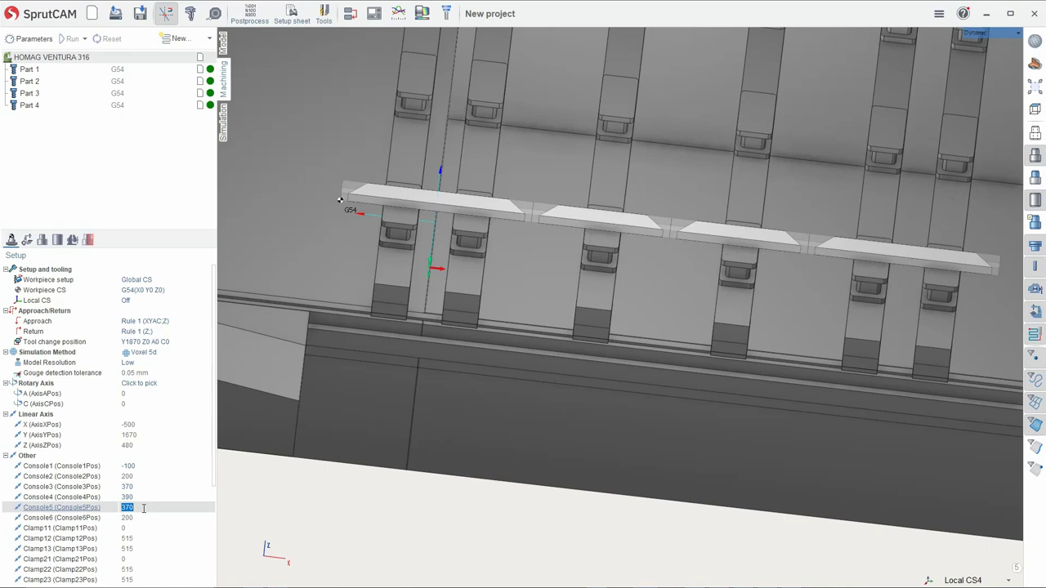
{"action": "left_click", "coordinate": [143, 517]}
{"action": "right_click_drag", "start_coordinate": [351, 270], "coordinate": [412, 355]}
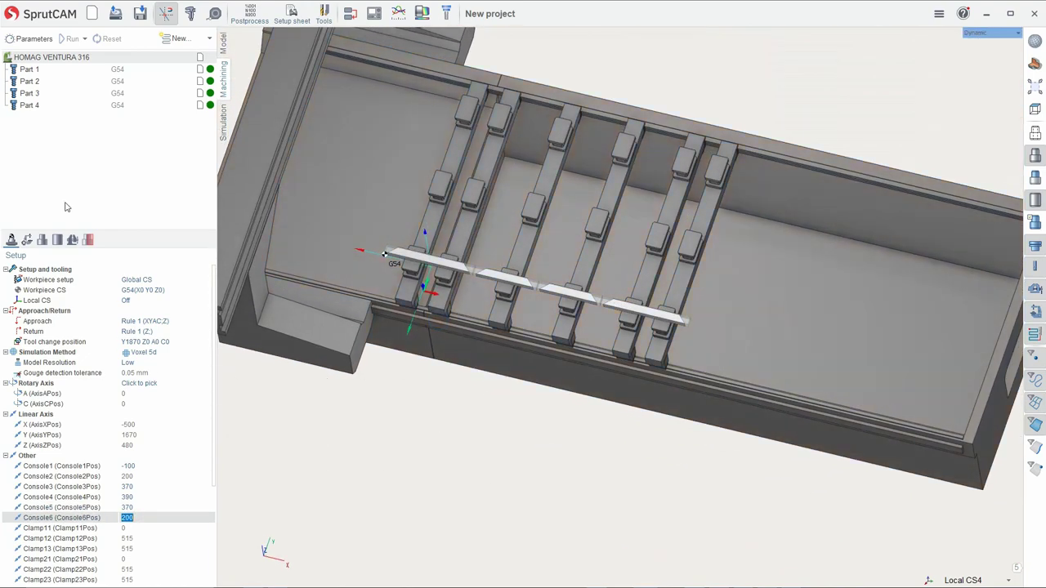
{"action": "left_click", "coordinate": [149, 528]}
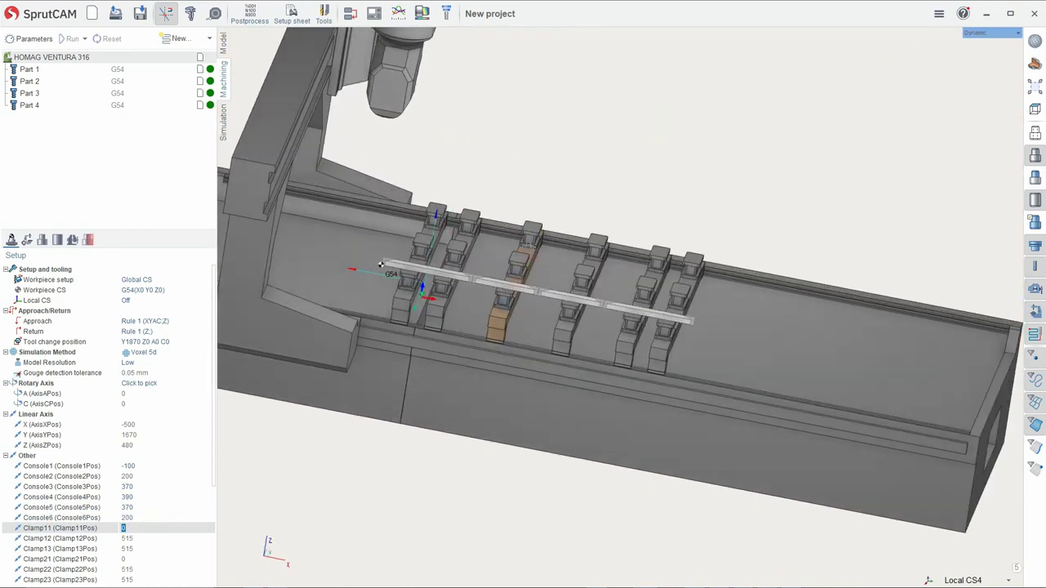
Add a Disc cutting 2D operation to Part 1 from the disc tool operations
{"action": "right_click_drag", "start_coordinate": [379, 264], "coordinate": [399, 245]}
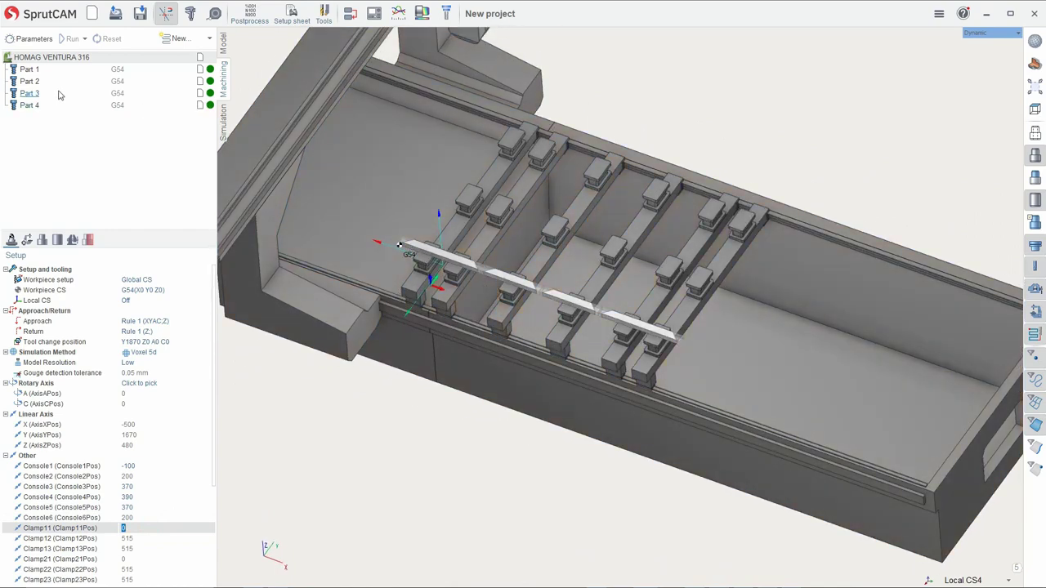
{"action": "right_click_drag", "start_coordinate": [393, 270], "coordinate": [484, 372]}
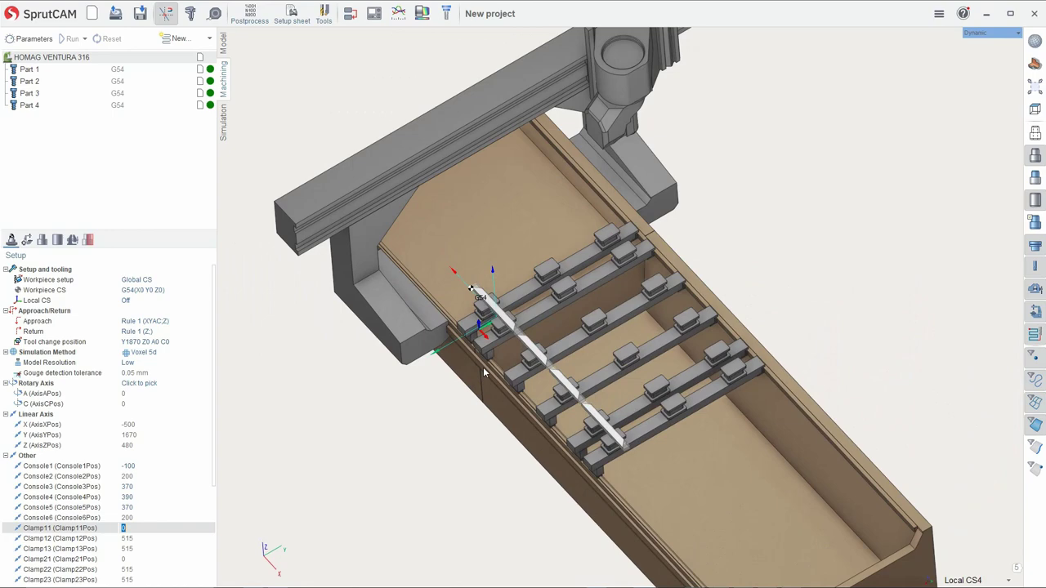
{"action": "scroll", "coordinate": [483, 371], "scroll_direction": "up", "scroll_amount": 5}
{"action": "scroll", "coordinate": [615, 364], "scroll_direction": "down", "scroll_amount": 5}
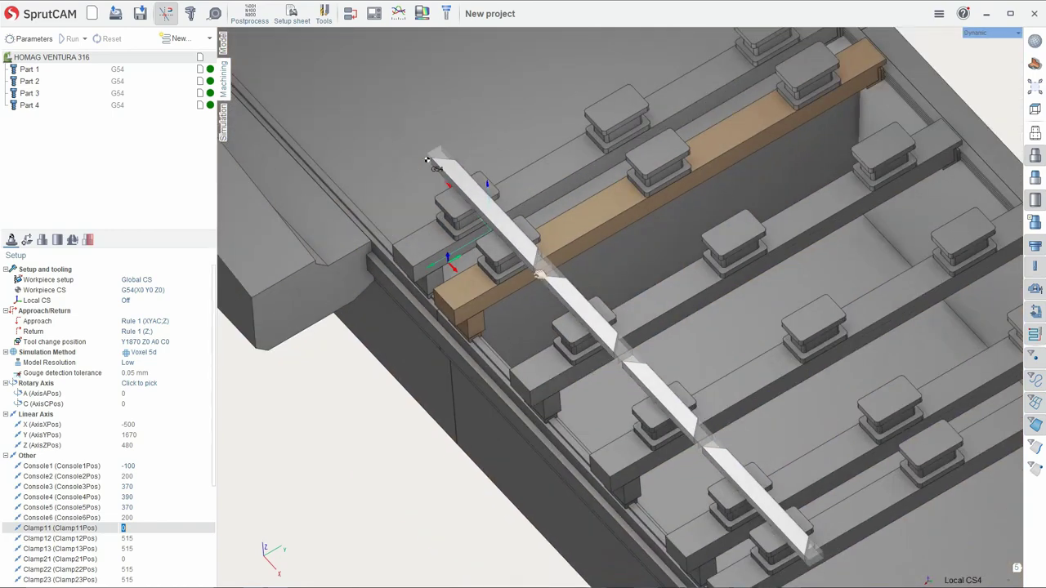
{"action": "mouse_move", "coordinate": [614, 363]}
{"action": "right_mouse_down"}
{"action": "mouse_move", "coordinate": [429, 172]}
{"action": "mouse_move", "coordinate": [509, 313]}
{"action": "right_mouse_up"}
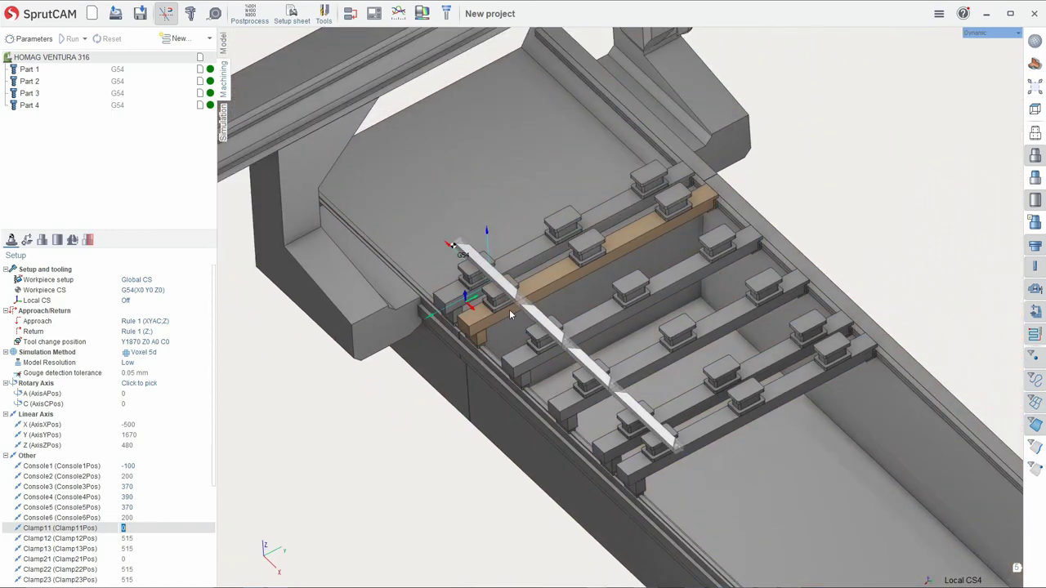
{"action": "left_click", "coordinate": [36, 71]}
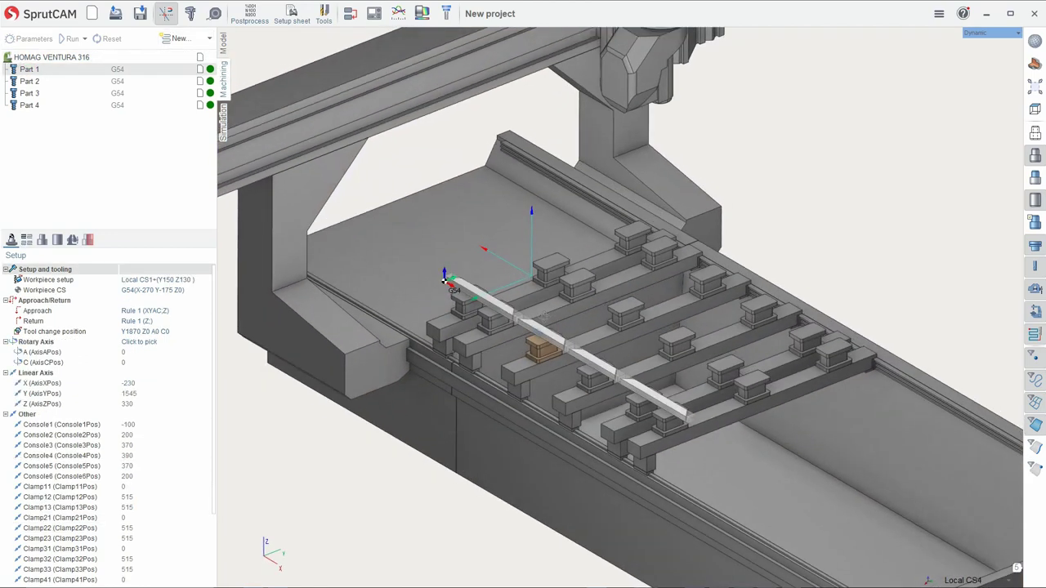
{"action": "left_click", "coordinate": [209, 42]}
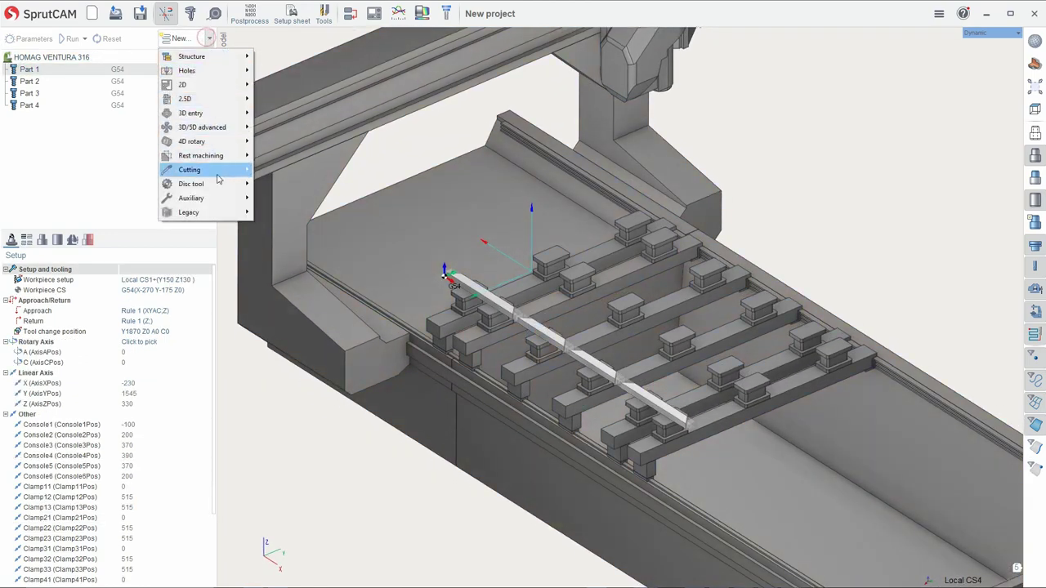
{"action": "left_click", "coordinate": [214, 184]}
{"action": "left_click", "coordinate": [293, 198]}
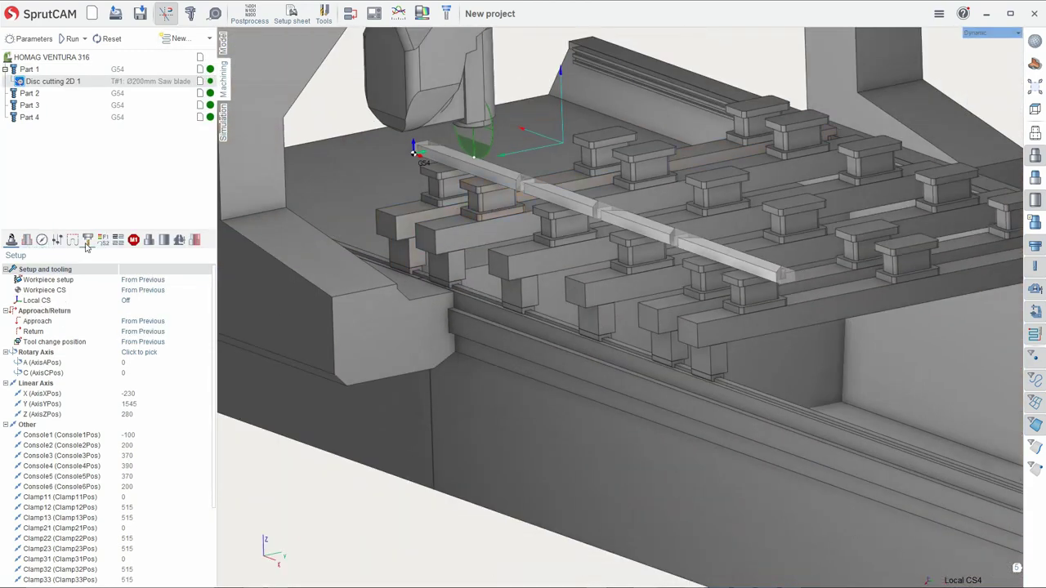
Make the disc tool a cylindrical mill with 200 mm diameter and 3 mm length
{"action": "left_click", "coordinate": [87, 240]}
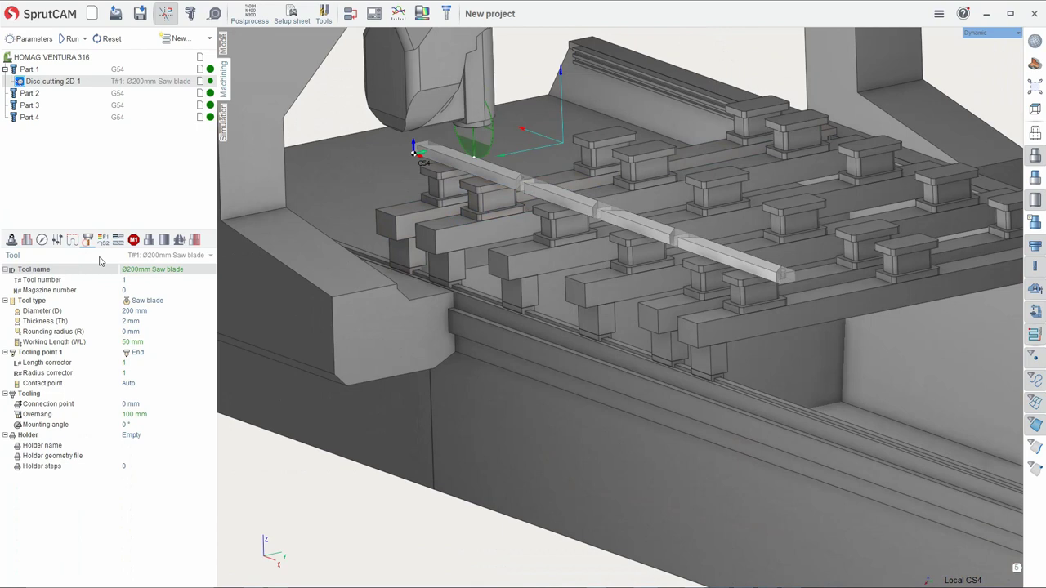
{"action": "left_click", "coordinate": [155, 302]}
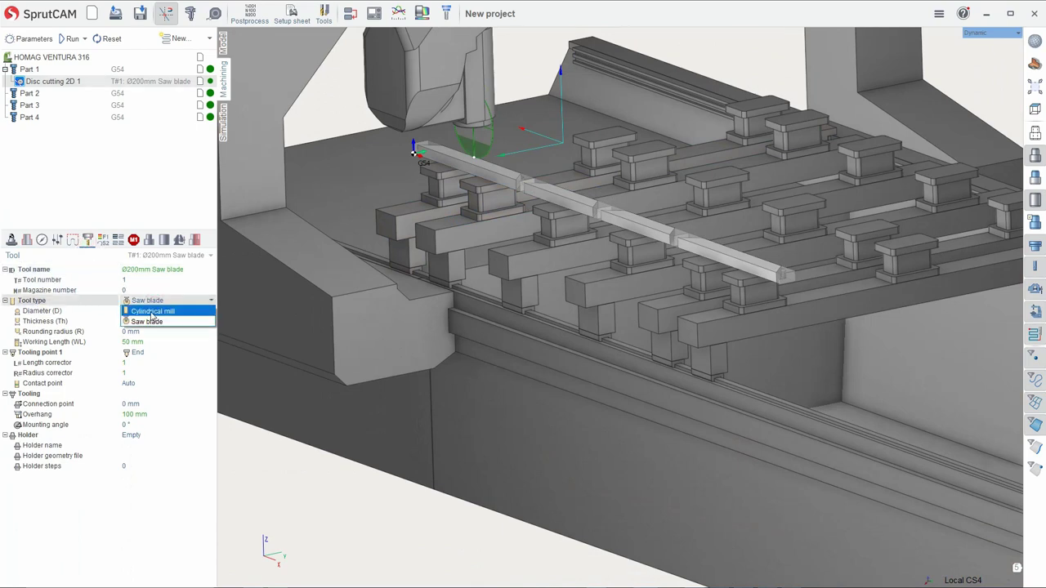
{"action": "left_click", "coordinate": [153, 312]}
{"action": "left_click", "coordinate": [133, 312]}
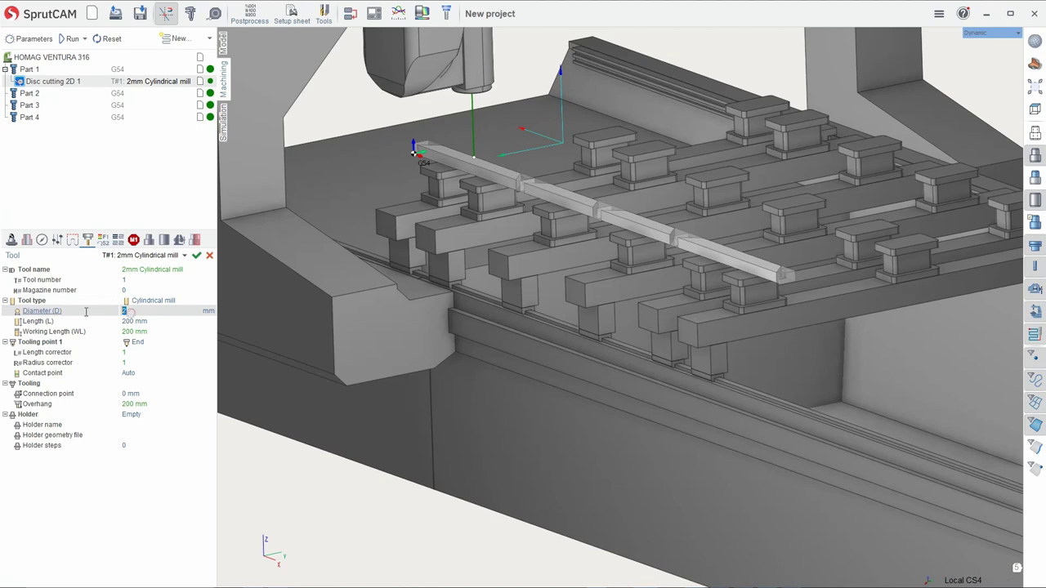
{"action": "type", "text": "2"}
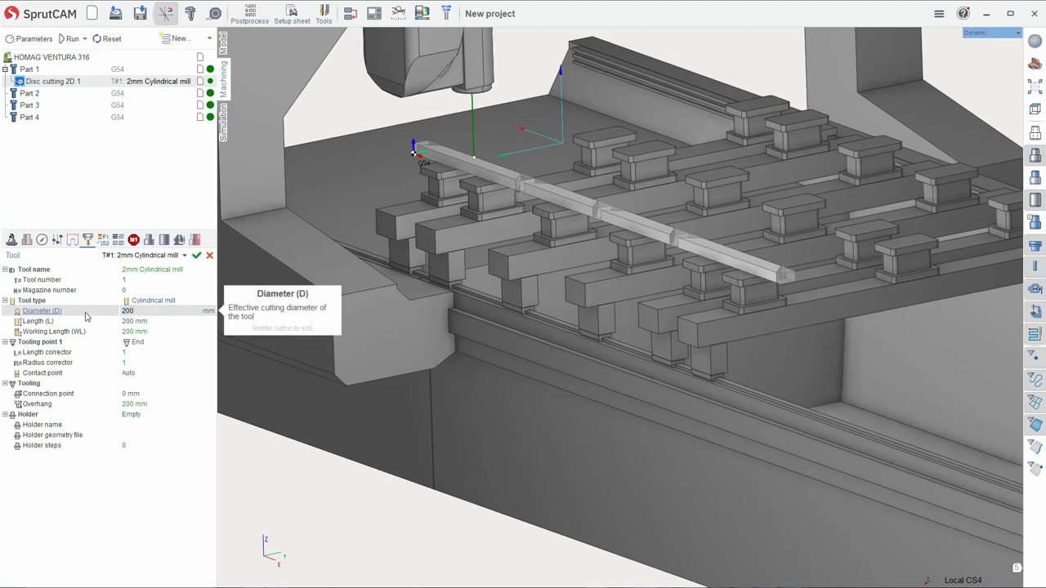
{"action": "left_click", "coordinate": [131, 321]}
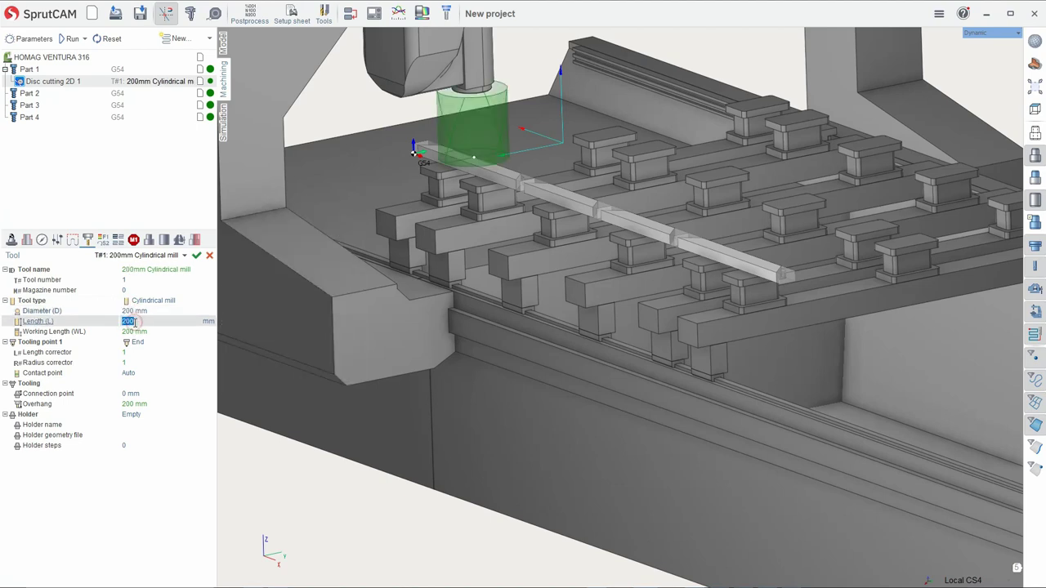
{"action": "type", "text": "3"}
{"action": "key", "text": "Return"}
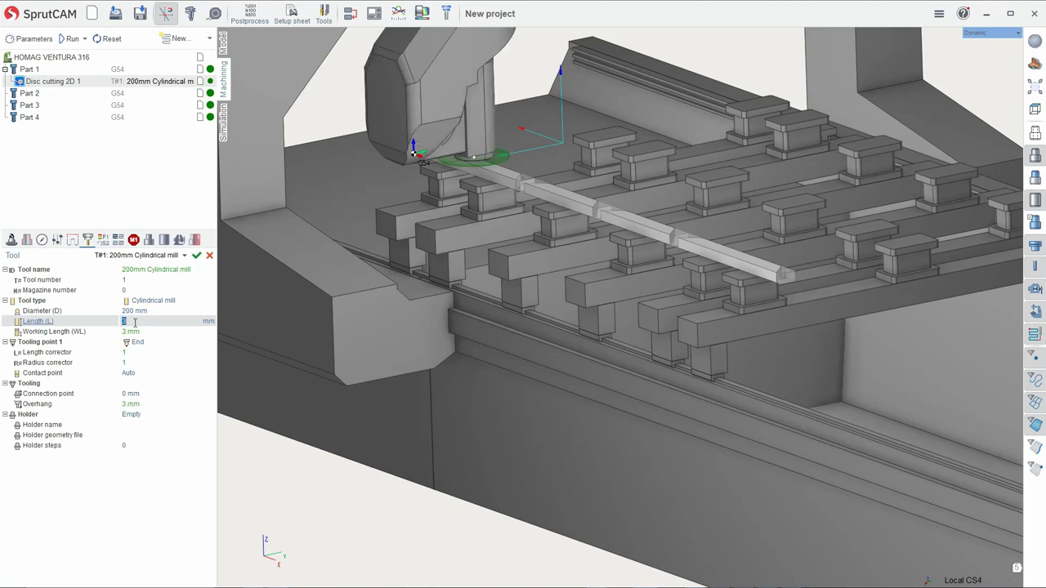
Fit holder 392.272HMD-40 12 052 to the tool and apply the changes
{"action": "left_click", "coordinate": [149, 416]}
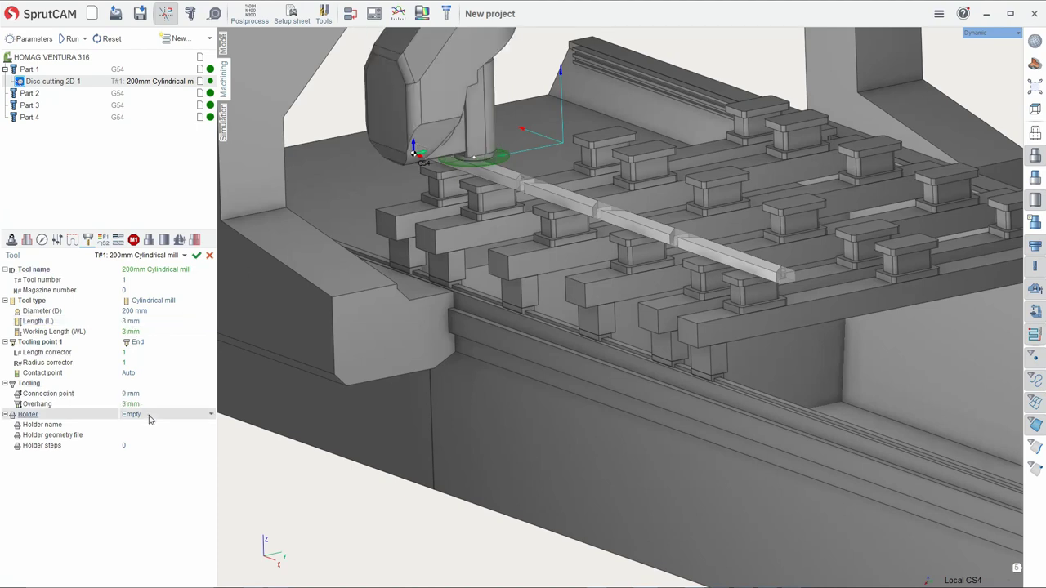
{"action": "left_click", "coordinate": [206, 415]}
{"action": "left_click", "coordinate": [148, 454]}
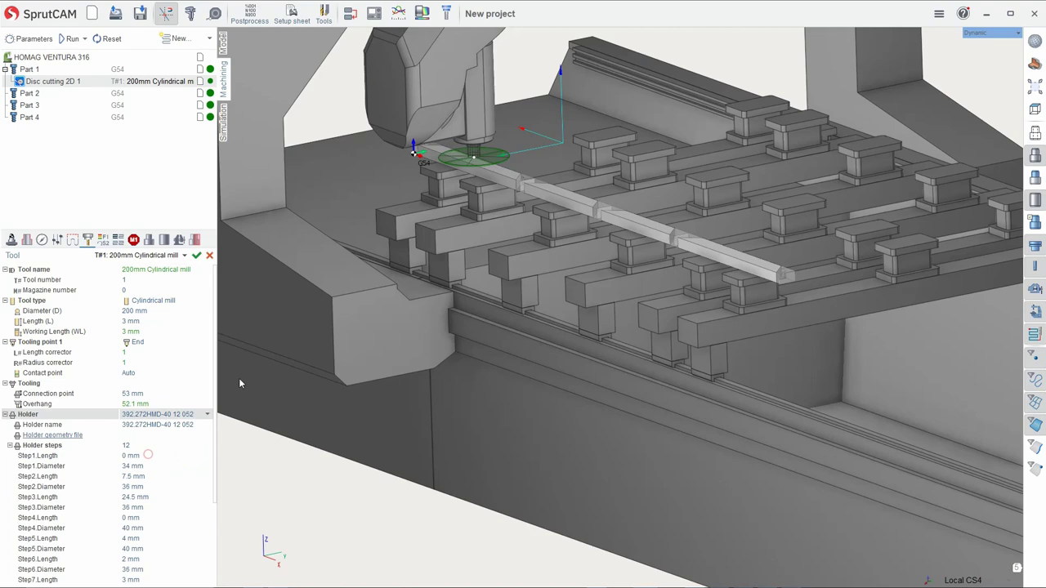
{"action": "scroll", "coordinate": [472, 170], "scroll_direction": "up", "scroll_amount": 3}
{"action": "scroll", "coordinate": [482, 131], "scroll_direction": "up", "scroll_amount": 3}
{"action": "mouse_move", "coordinate": [485, 120]}
{"action": "middle_mouse_down"}
{"action": "mouse_move", "coordinate": [491, 196]}
{"action": "mouse_move", "coordinate": [284, 274]}
{"action": "middle_mouse_up"}
{"action": "scroll", "coordinate": [491, 196], "scroll_direction": "down", "scroll_amount": 3}
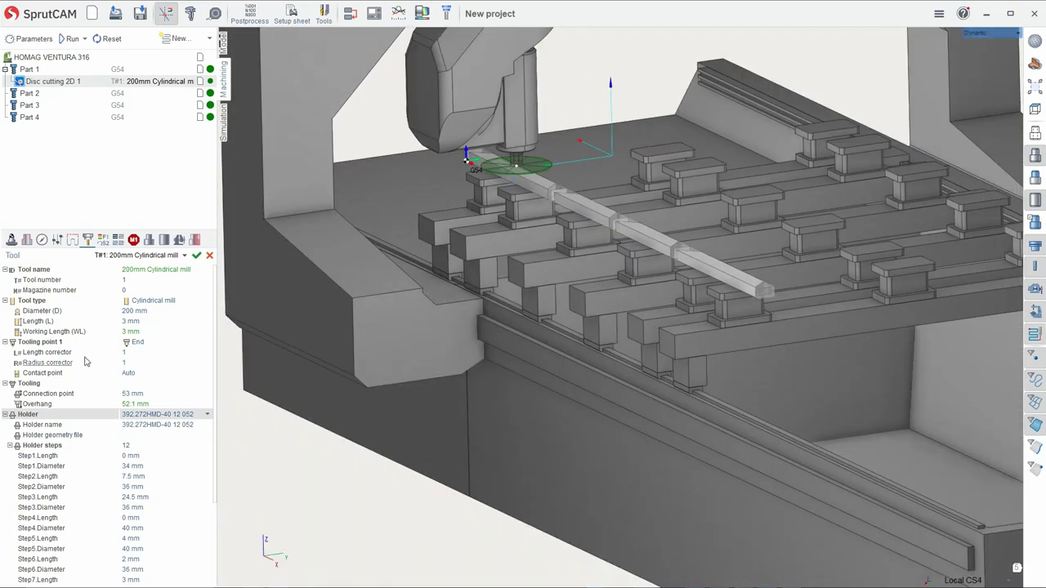
{"action": "left_click", "coordinate": [196, 256]}
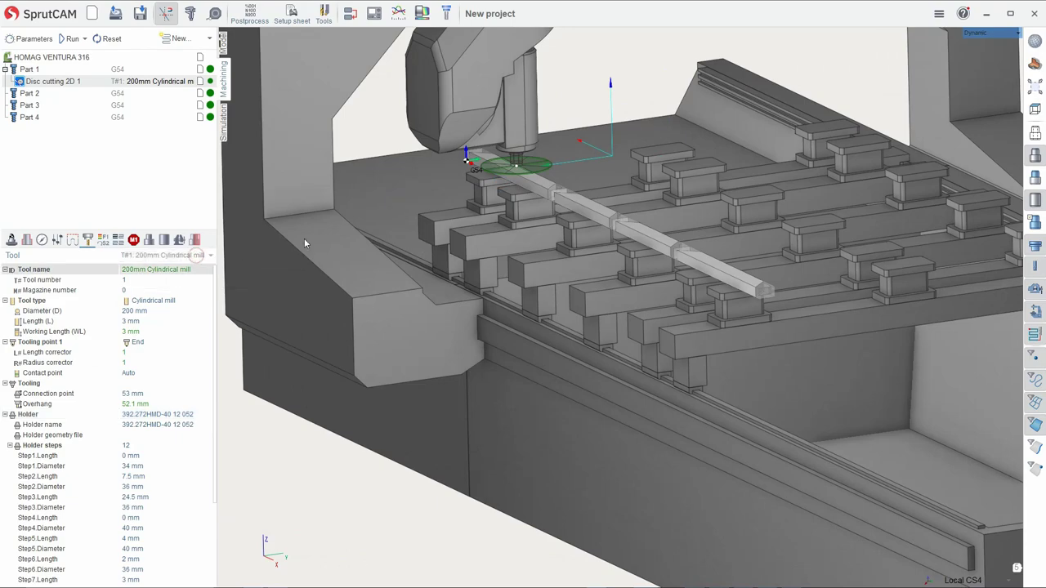
{"action": "scroll", "coordinate": [495, 182], "scroll_direction": "up", "scroll_amount": 3}
{"action": "mouse_move", "coordinate": [495, 182]}
{"action": "middle_mouse_down"}
{"action": "mouse_move", "coordinate": [416, 208]}
{"action": "mouse_move", "coordinate": [455, 185]}
{"action": "mouse_move", "coordinate": [453, 198]}
{"action": "middle_mouse_up"}
{"action": "scroll", "coordinate": [416, 207], "scroll_direction": "down", "scroll_amount": 3}
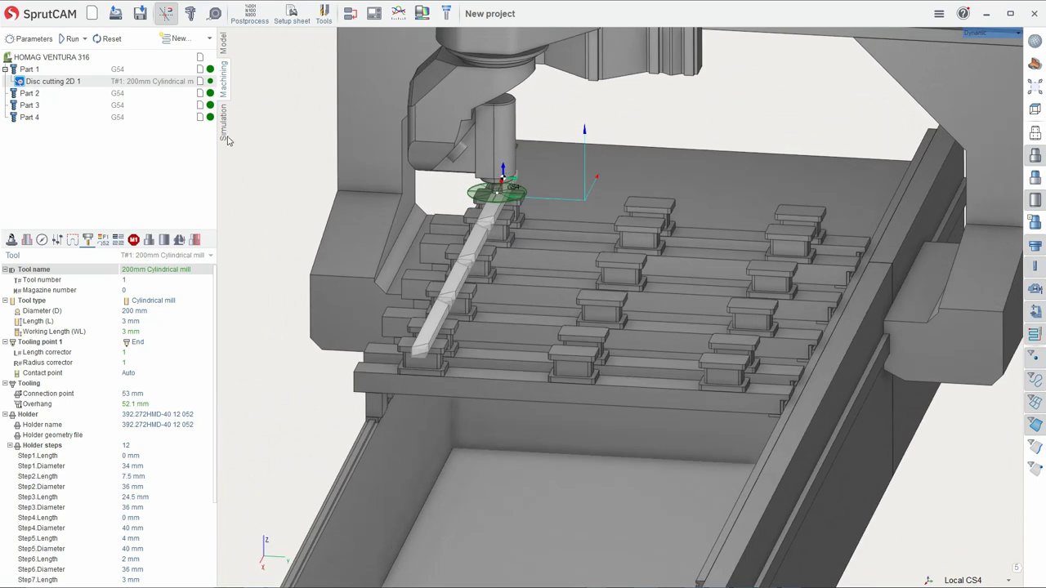
{"action": "middle_click_drag", "start_coordinate": [349, 232], "coordinate": [343, 214]}
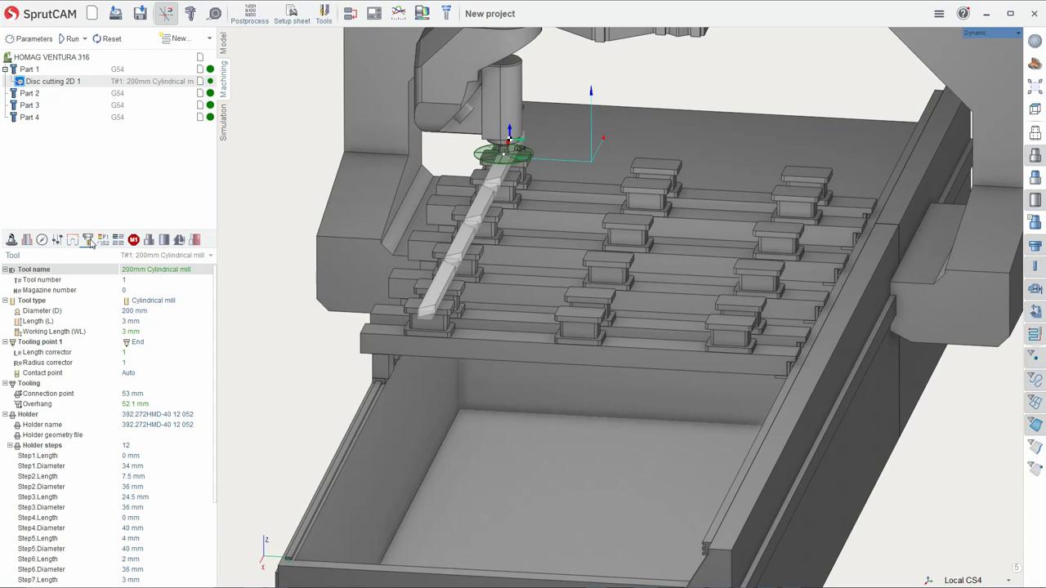
Set the engage lead to By Line, 10 mm long at 45°
{"action": "left_click", "coordinate": [73, 240]}
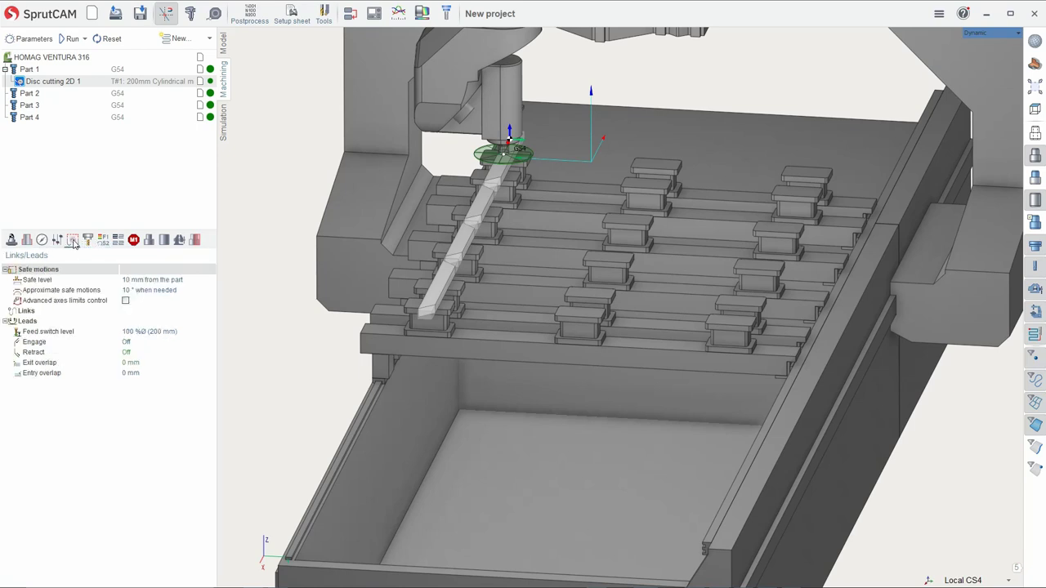
{"action": "left_click", "coordinate": [144, 344]}
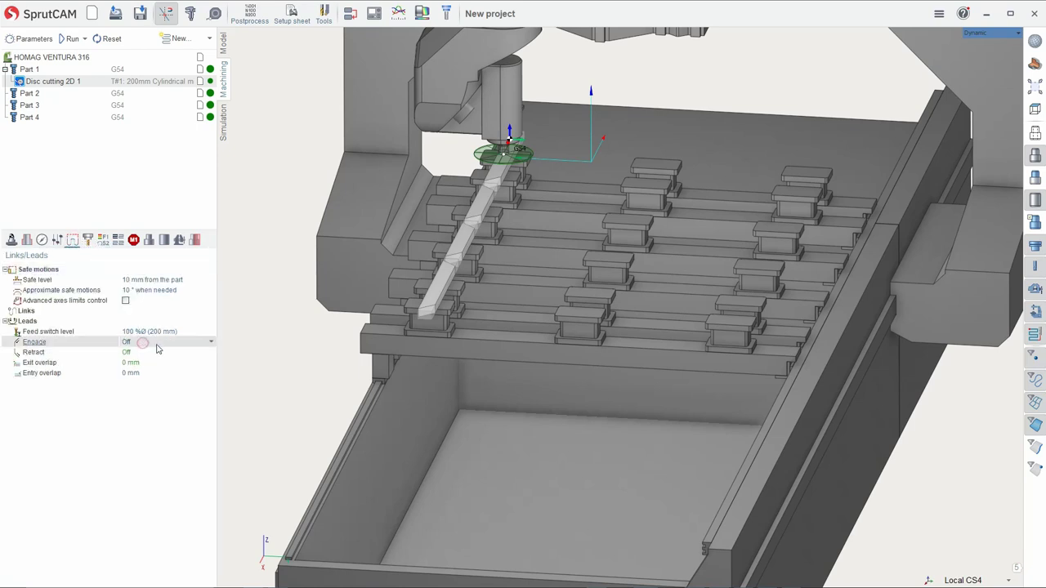
{"action": "left_click", "coordinate": [157, 348]}
{"action": "left_click", "coordinate": [139, 368]}
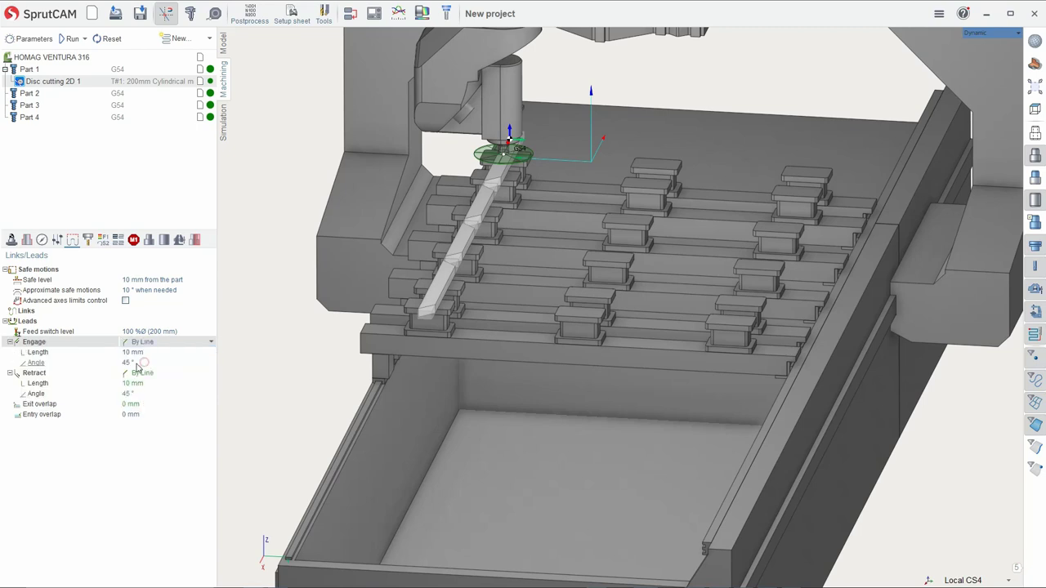
{"action": "left_click", "coordinate": [130, 353]}
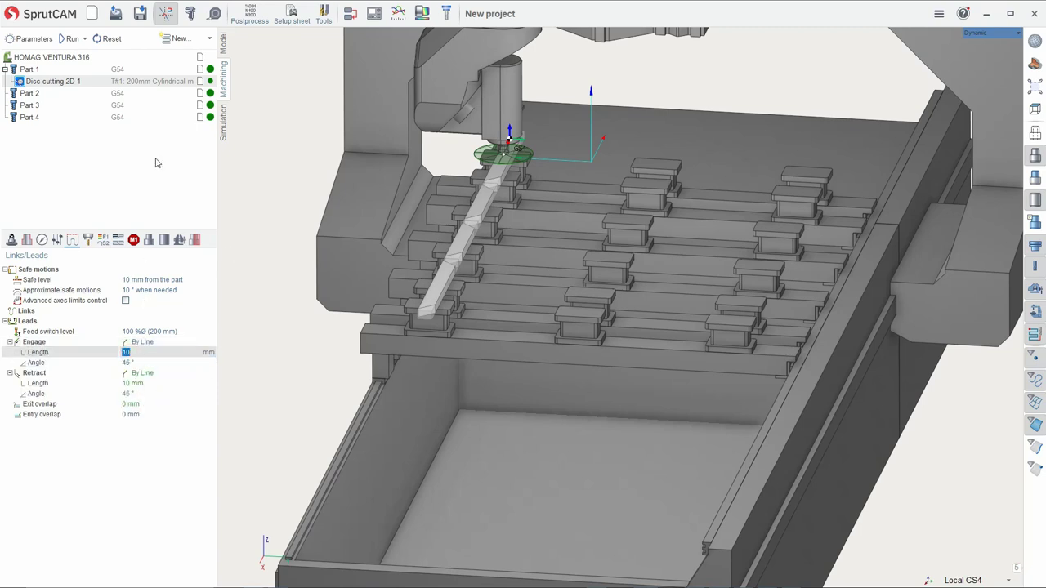
Preview the assembled frame, then hide the front, back and right bars
{"action": "left_click", "coordinate": [12, 240]}
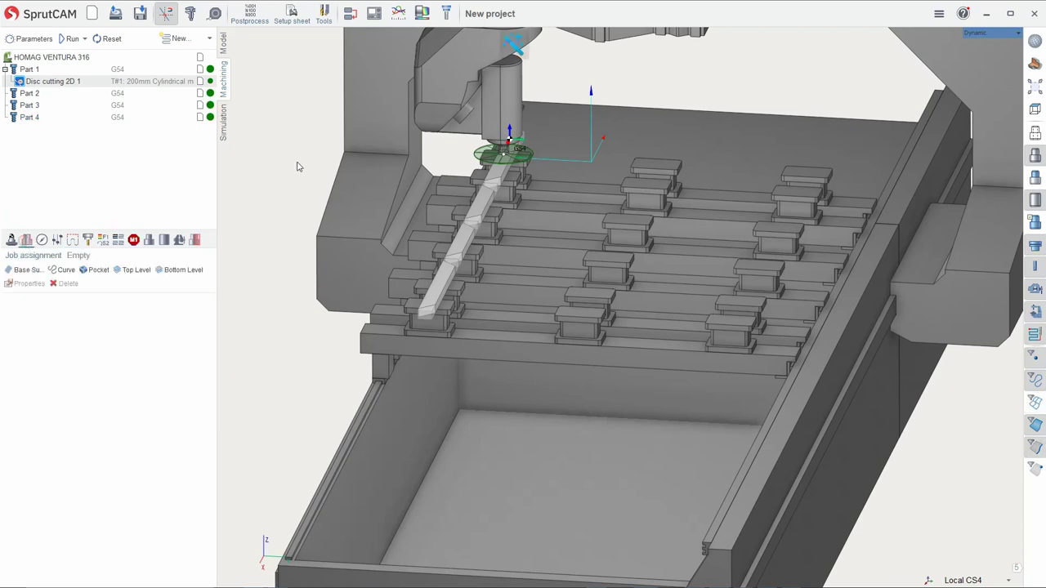
{"action": "scroll", "coordinate": [514, 203], "scroll_direction": "up", "scroll_amount": 3}
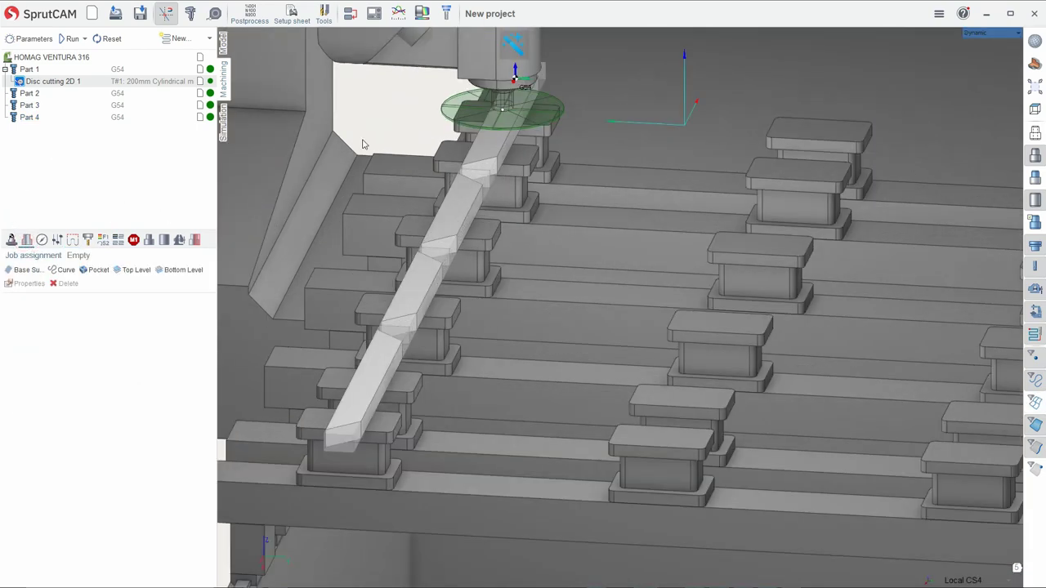
{"action": "left_click", "coordinate": [1036, 133]}
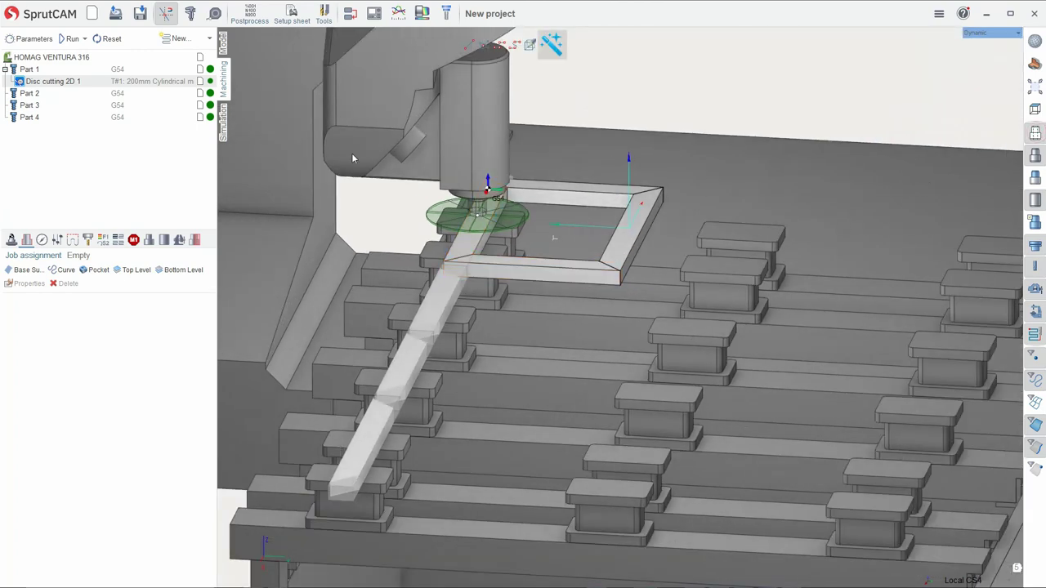
{"action": "left_click", "coordinate": [223, 43]}
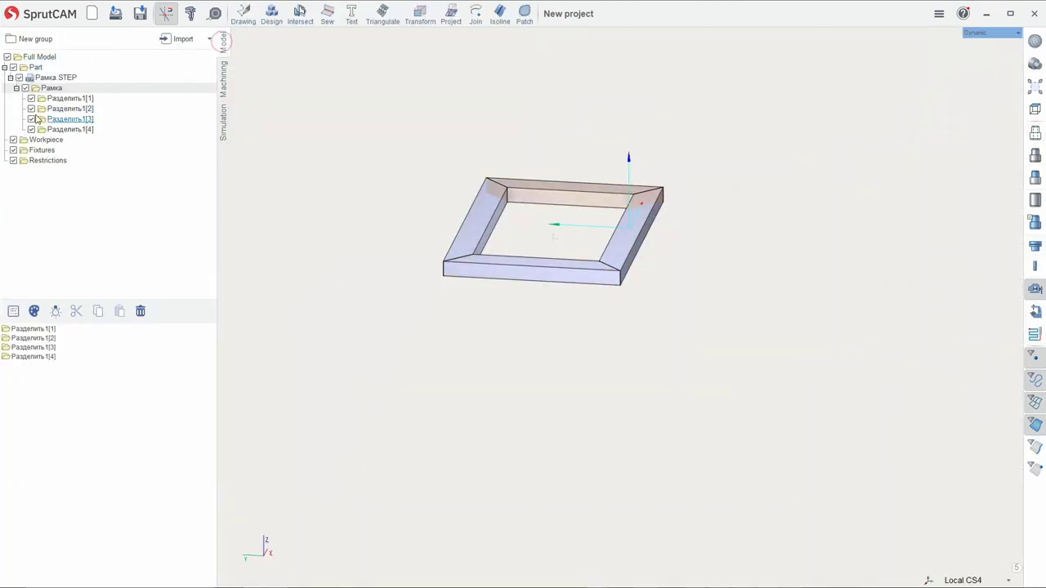
{"action": "left_click", "coordinate": [31, 109]}
{"action": "left_click", "coordinate": [31, 120]}
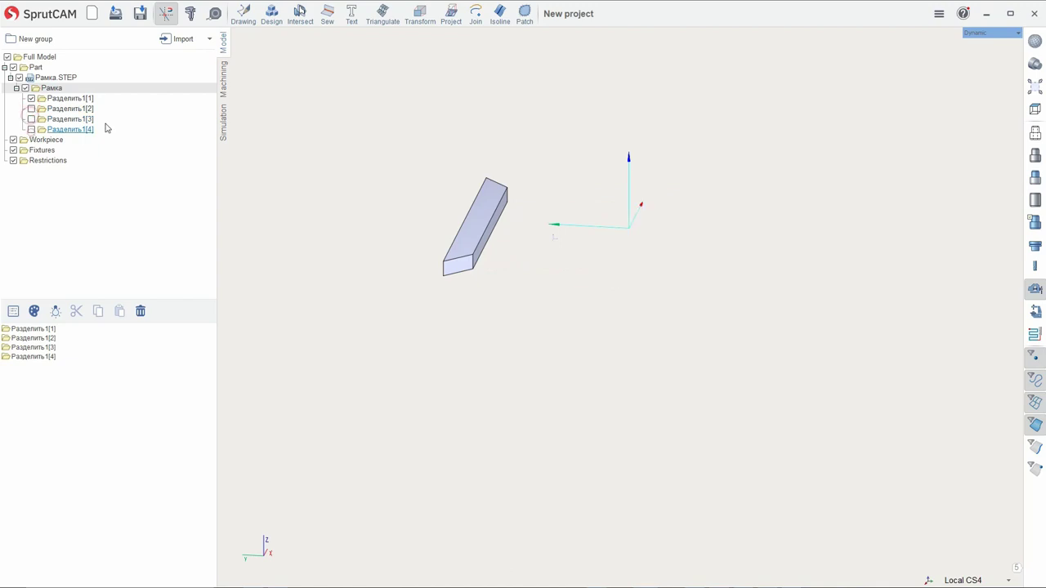
{"action": "left_click", "coordinate": [223, 79]}
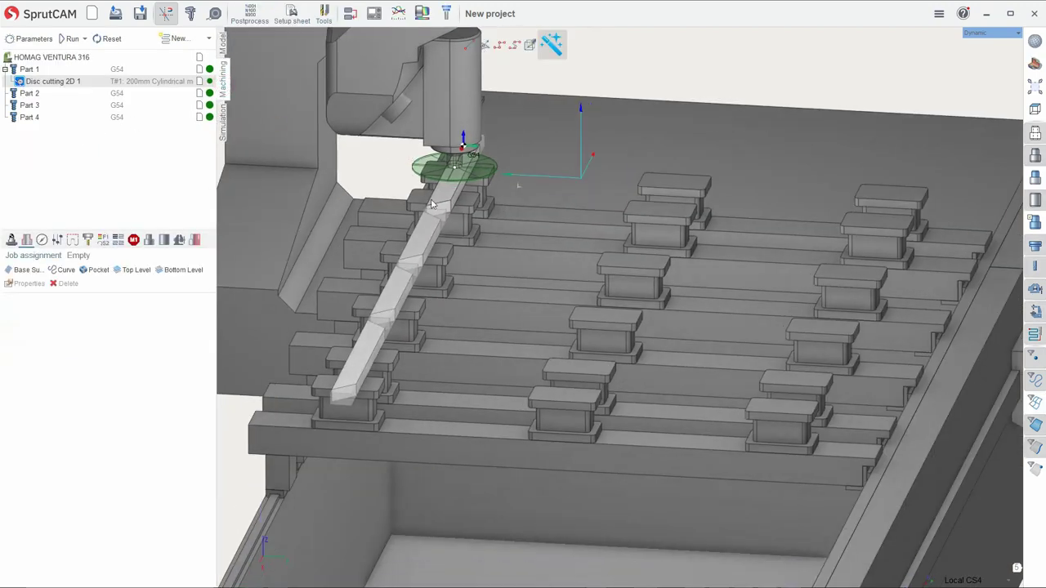
Assign the beam's two mitered end edges as the cutting curves
{"action": "scroll", "coordinate": [427, 240], "scroll_direction": "up", "scroll_amount": 3}
{"action": "scroll", "coordinate": [409, 187], "scroll_direction": "up", "scroll_amount": 2}
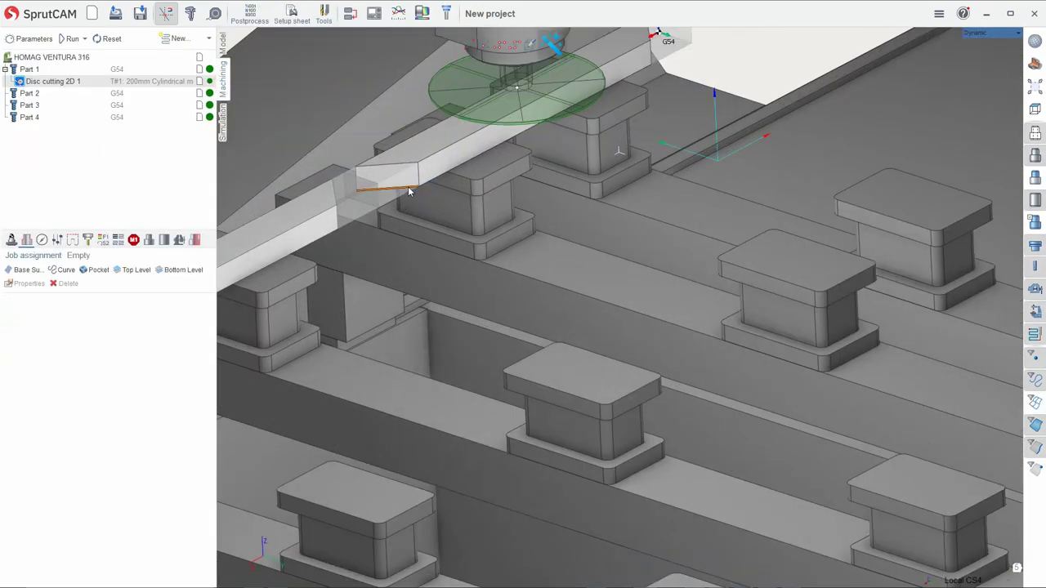
{"action": "middle_click_drag", "start_coordinate": [408, 210], "coordinate": [302, 285]}
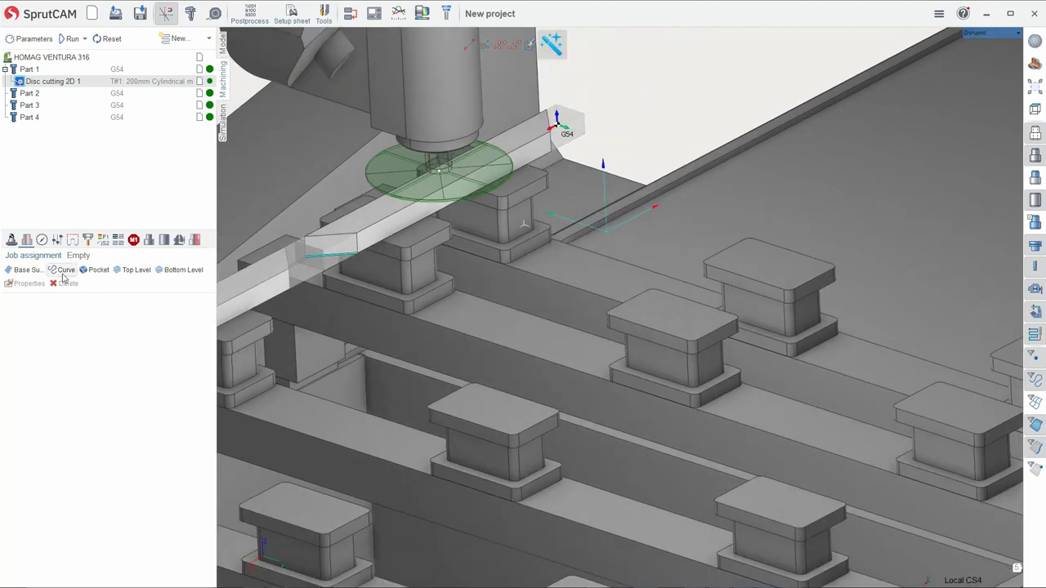
{"action": "left_click", "coordinate": [289, 263]}
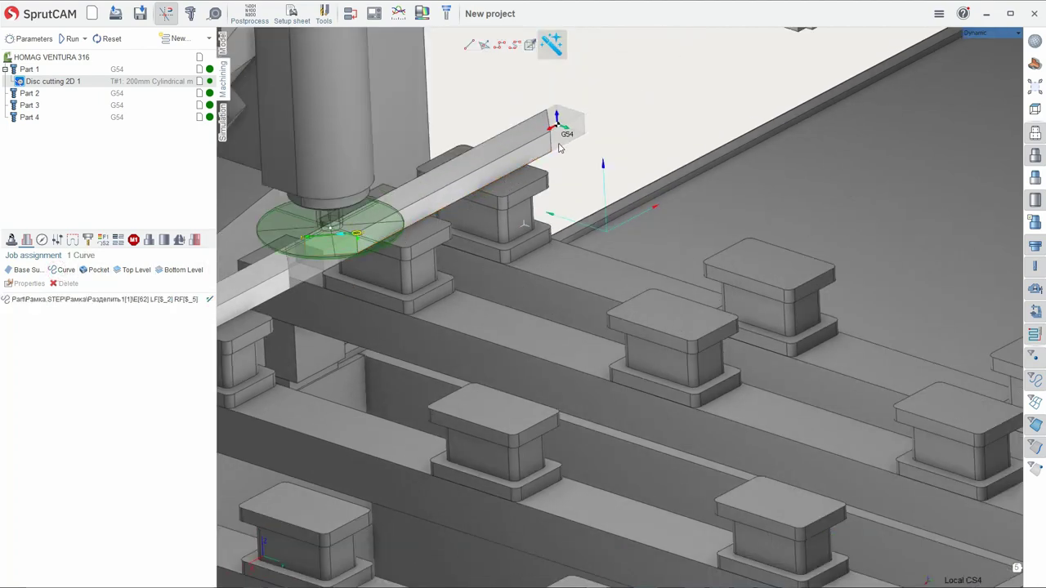
{"action": "right_click_drag", "start_coordinate": [560, 147], "coordinate": [461, 158]}
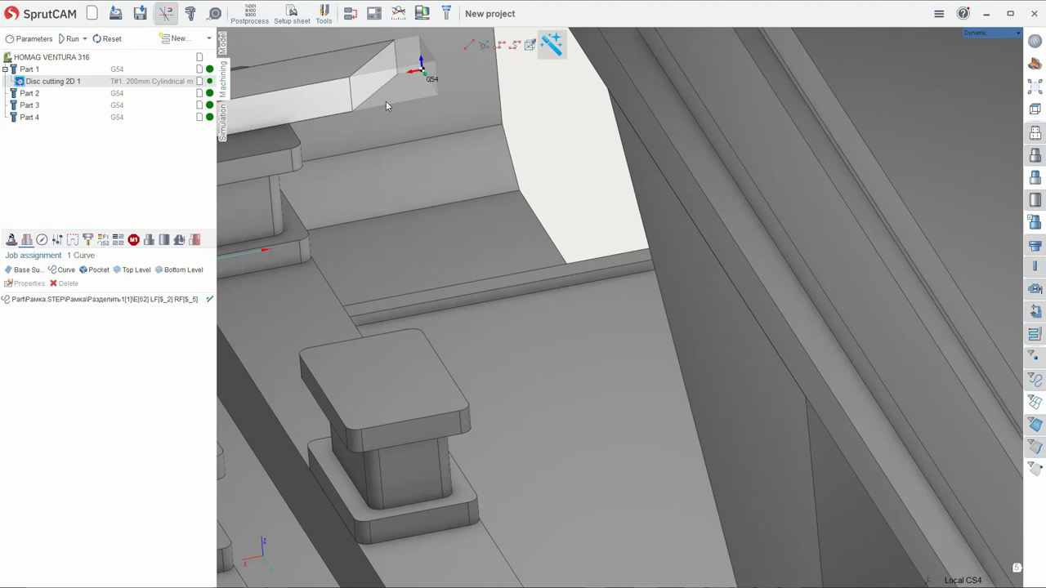
{"action": "left_click", "coordinate": [63, 274]}
{"action": "scroll", "coordinate": [515, 245], "scroll_direction": "down", "scroll_amount": 5}
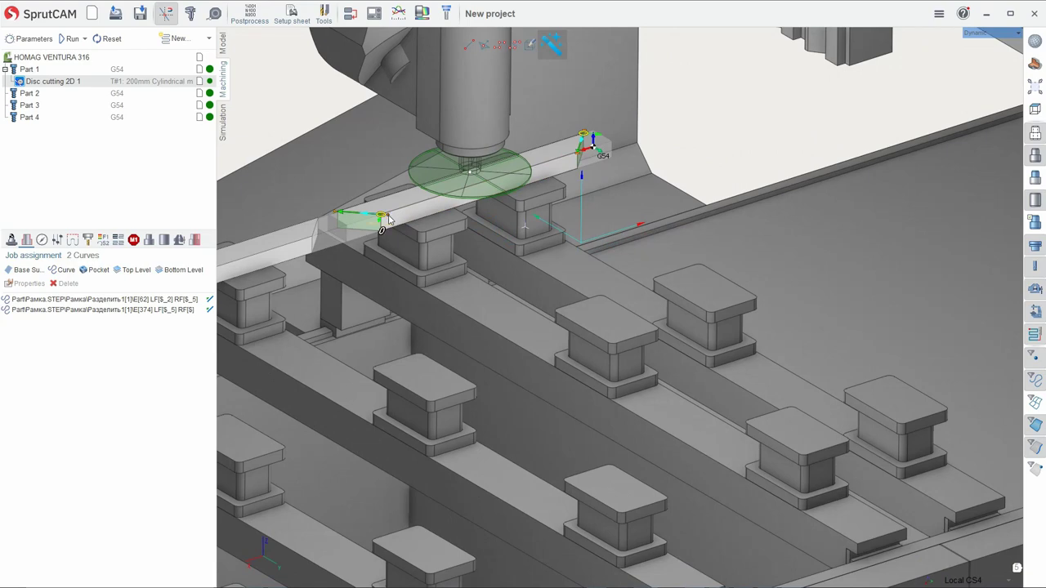
{"action": "scroll", "coordinate": [389, 217], "scroll_direction": "up", "scroll_amount": 3}
{"action": "scroll", "coordinate": [441, 212], "scroll_direction": "up", "scroll_amount": 3}
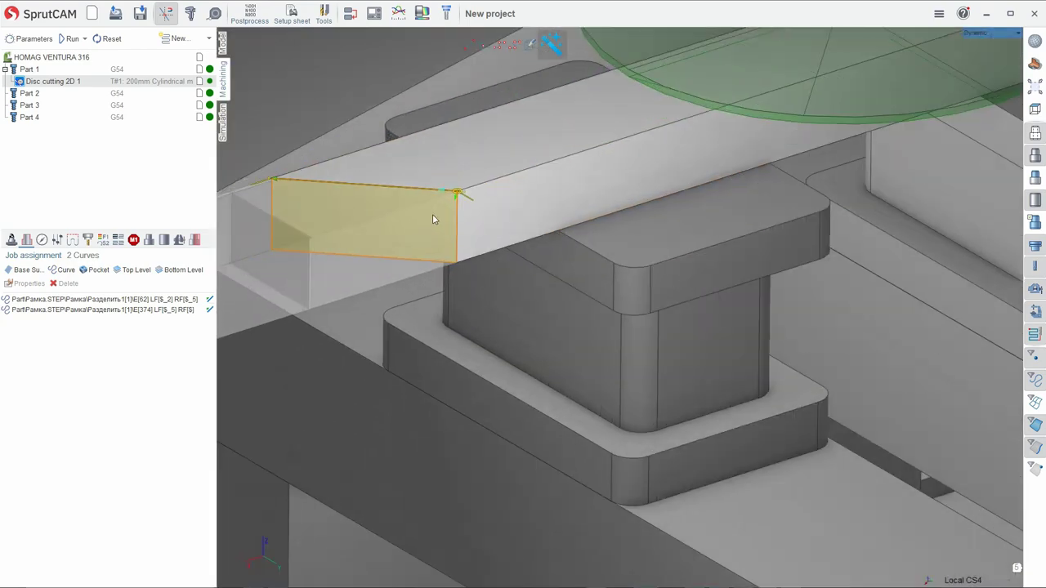
Extend the cut curve by 100 mm beyond the edge end
{"action": "left_click_drag", "start_coordinate": [475, 202], "coordinate": [532, 196]}
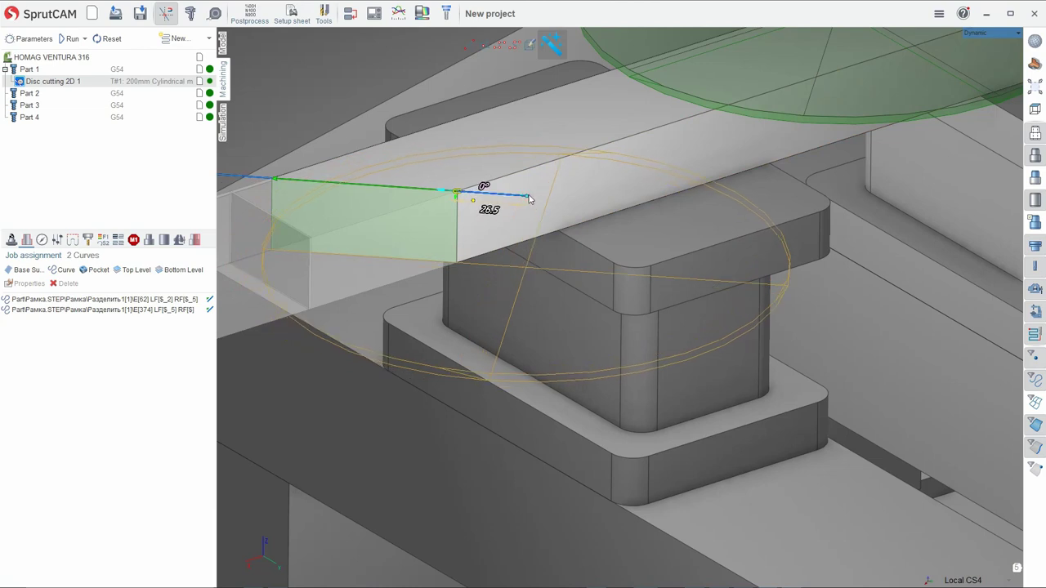
{"action": "left_click", "coordinate": [486, 212]}
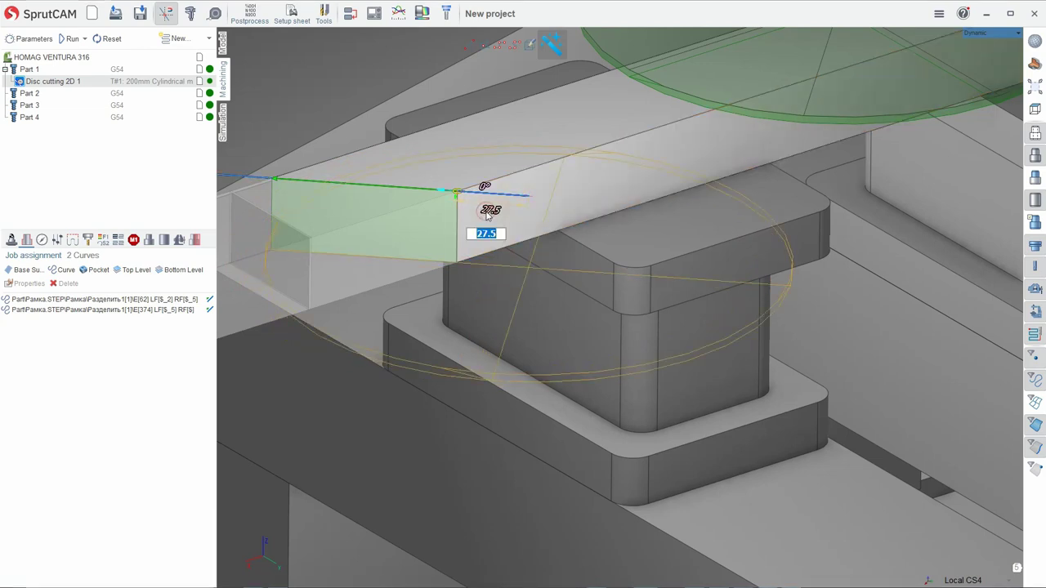
{"action": "key", "text": "Return"}
{"action": "scroll", "coordinate": [482, 220], "scroll_direction": "down", "scroll_amount": 5}
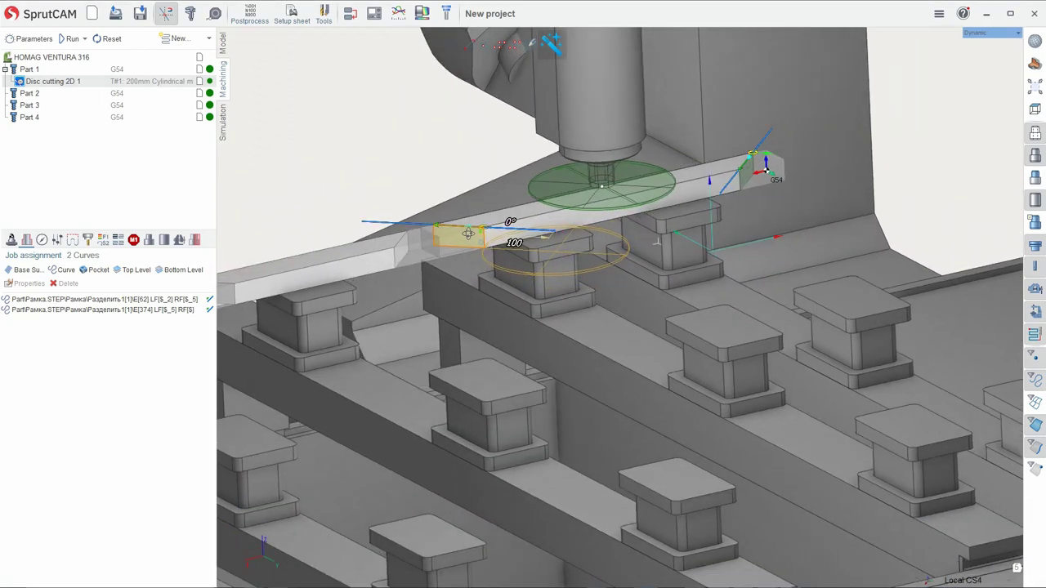
{"action": "right_click_drag", "start_coordinate": [468, 233], "coordinate": [458, 255]}
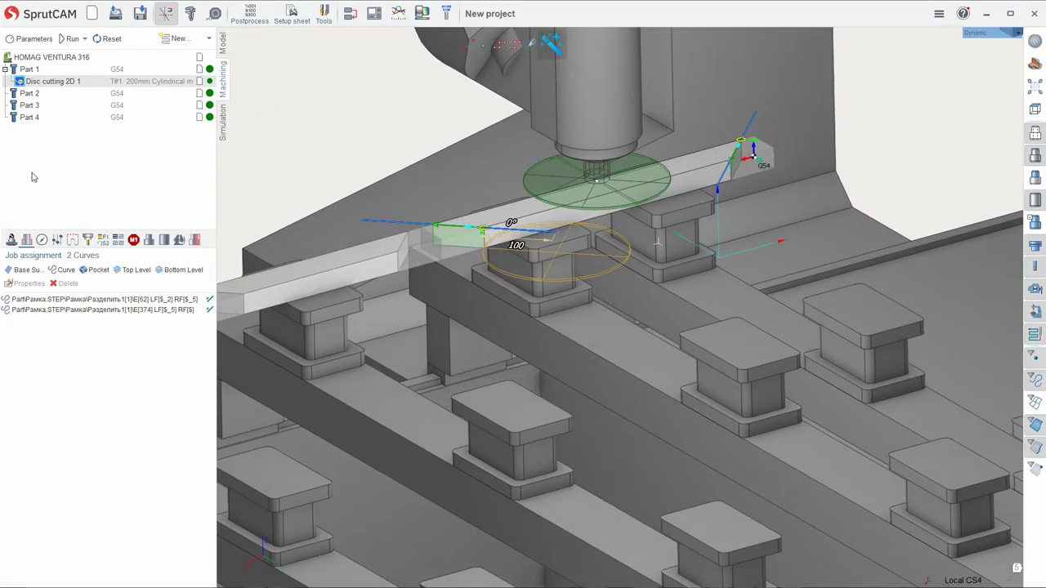
Set engage and retract lead lengths to 100 mm and calculate the toolpath
{"action": "left_click", "coordinate": [71, 241]}
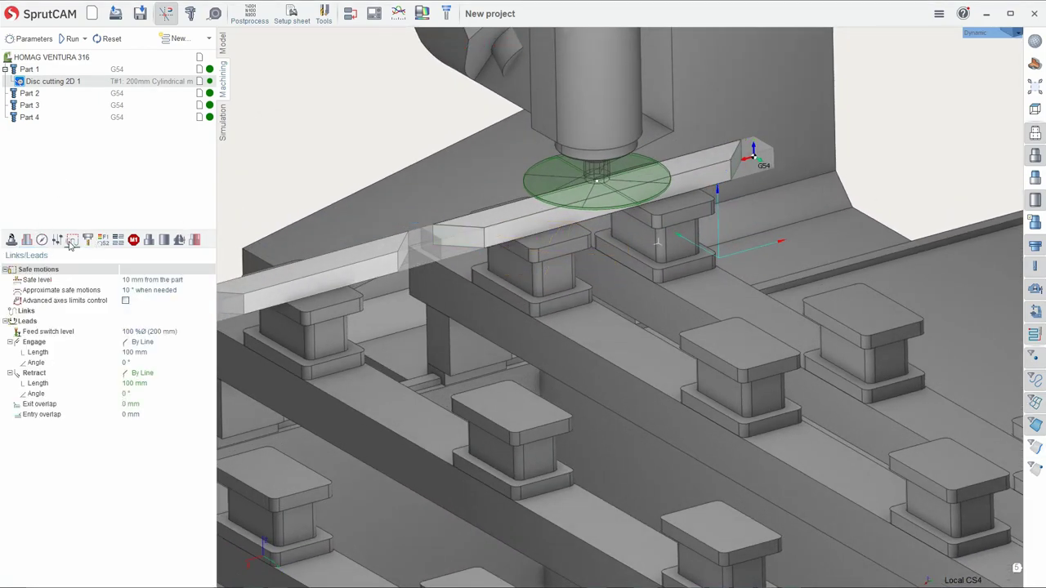
{"action": "left_click", "coordinate": [138, 352]}
{"action": "left_click", "coordinate": [131, 383]}
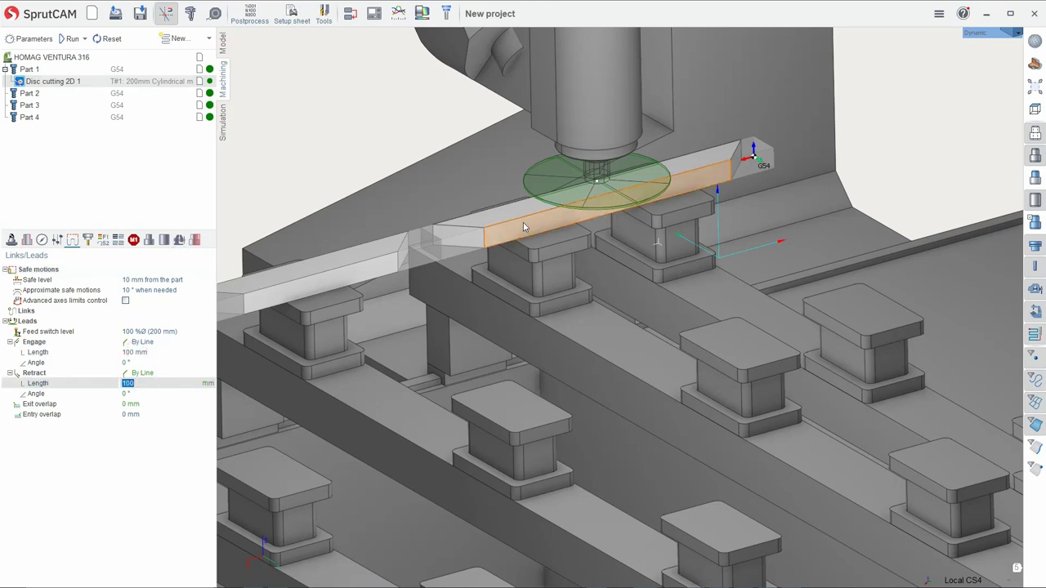
{"action": "right_click_drag", "start_coordinate": [524, 224], "coordinate": [548, 191]}
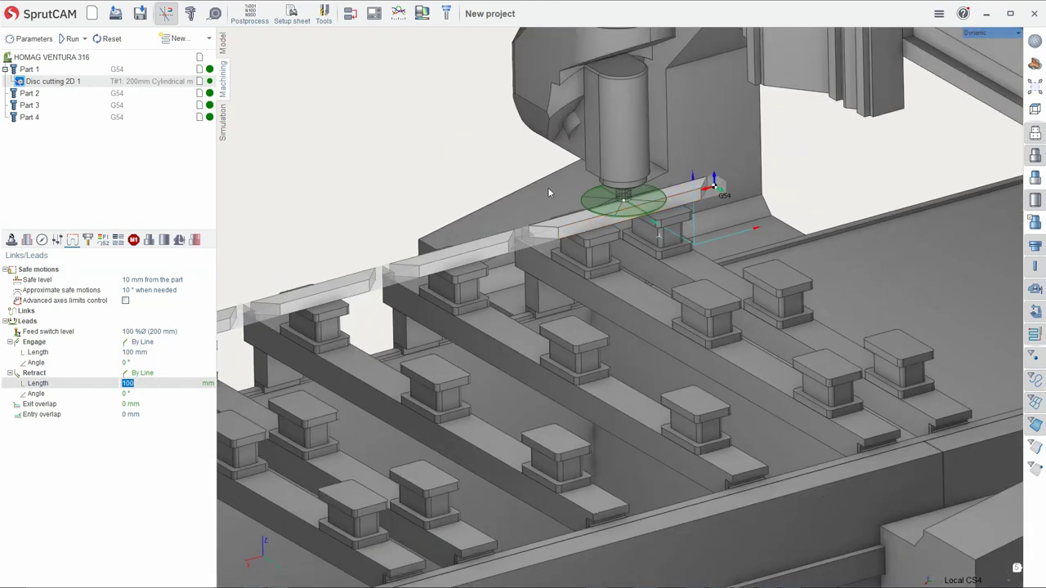
{"action": "left_click", "coordinate": [71, 46]}
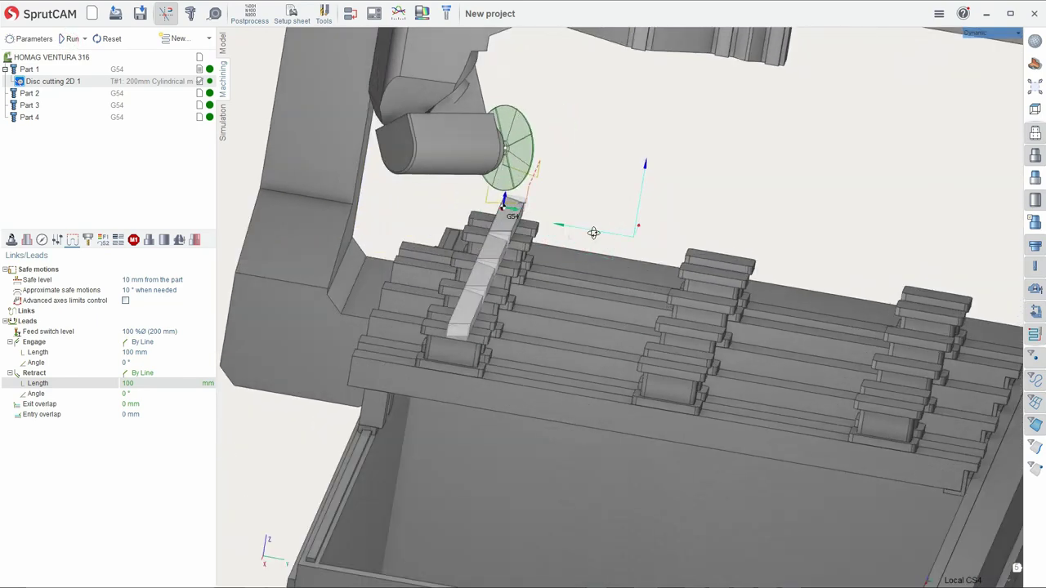
{"action": "right_click_drag", "start_coordinate": [593, 232], "coordinate": [584, 238]}
Play Part 1's disc cutting simulation at higher speed, then return to Machining
{"action": "left_click", "coordinate": [222, 125]}
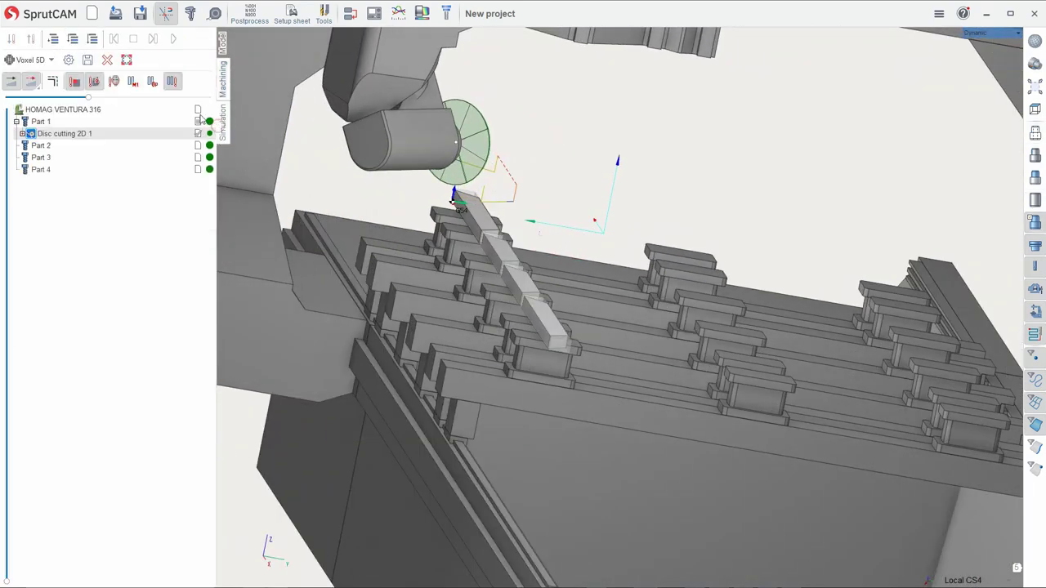
{"action": "left_click", "coordinate": [173, 40]}
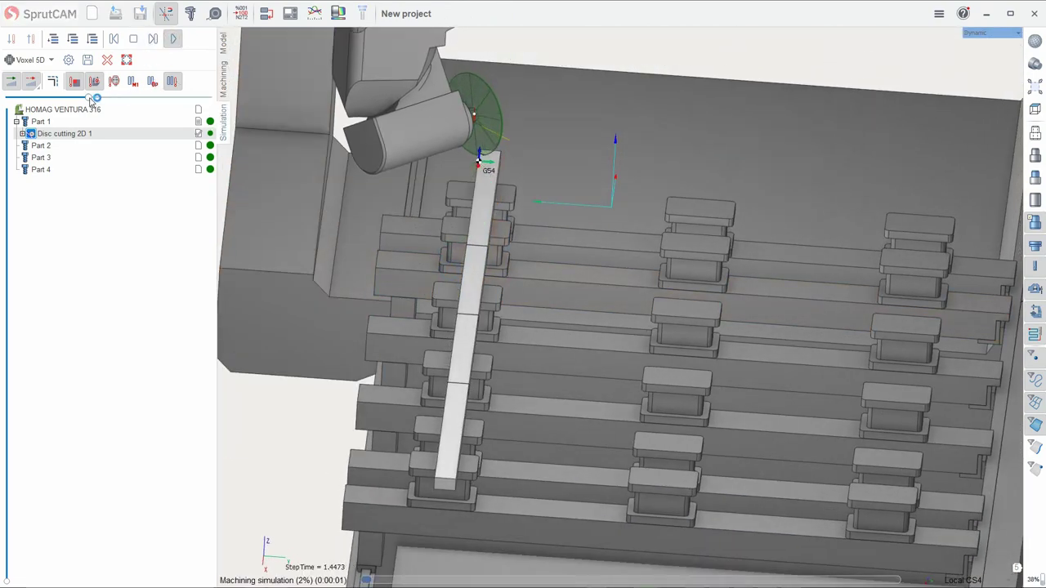
{"action": "left_click_drag", "start_coordinate": [90, 97], "coordinate": [147, 96]}
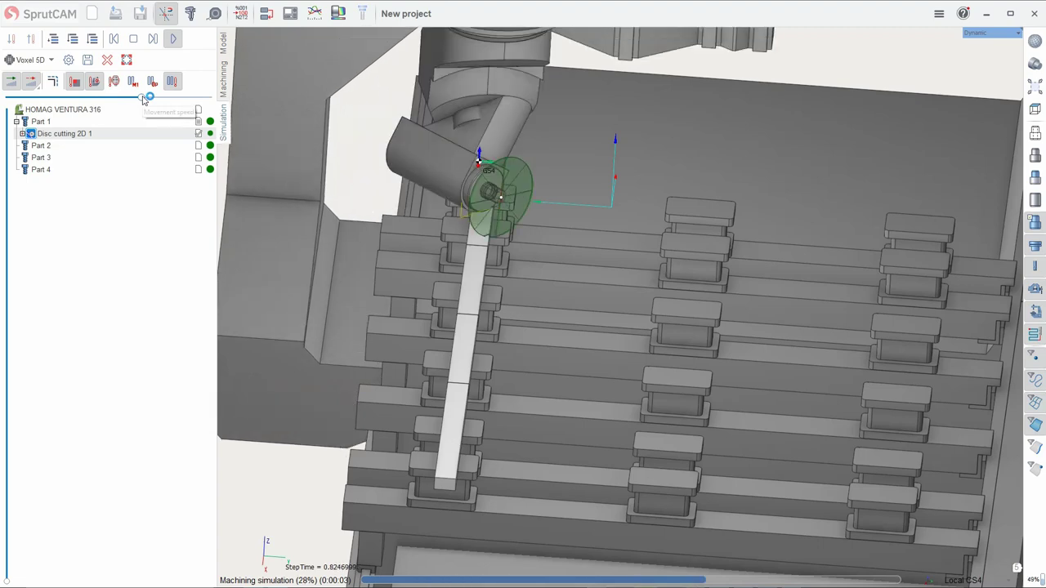
{"action": "left_click", "coordinate": [222, 82]}
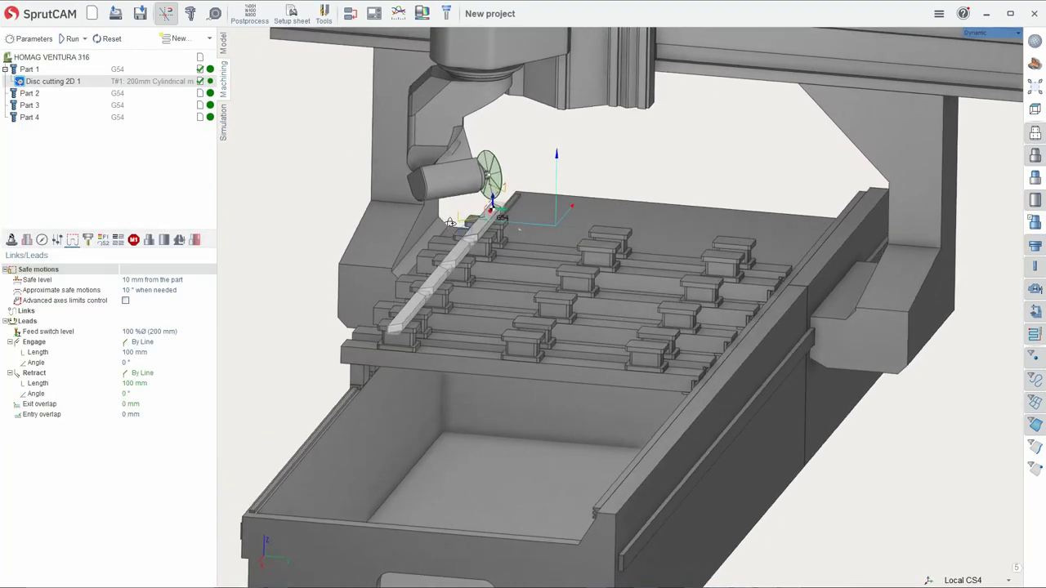
Set Disc cutting 2D 1's safe level to 50 mm above the part and recalculate
{"action": "right_click_drag", "start_coordinate": [451, 233], "coordinate": [443, 217]}
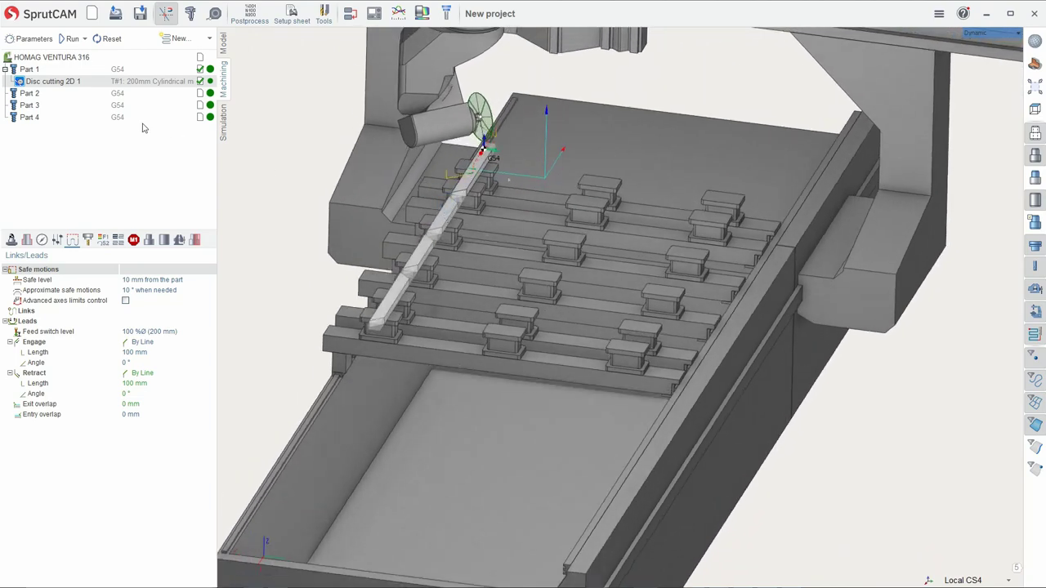
{"action": "left_click", "coordinate": [154, 281]}
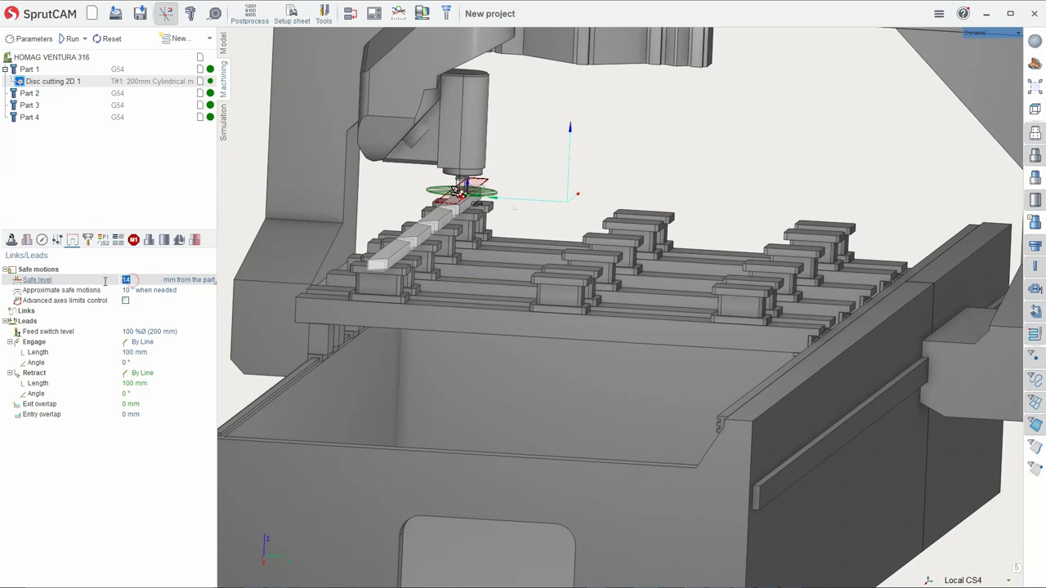
{"action": "type", "text": "50"}
{"action": "key", "text": "Return"}
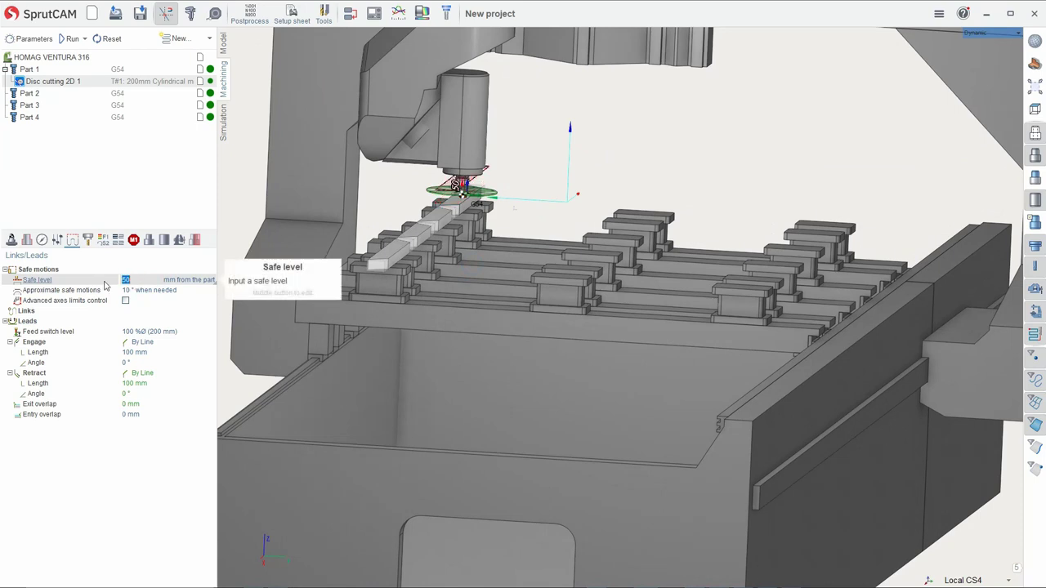
{"action": "left_click", "coordinate": [72, 38]}
{"action": "middle_click_drag", "start_coordinate": [467, 183], "coordinate": [454, 194]}
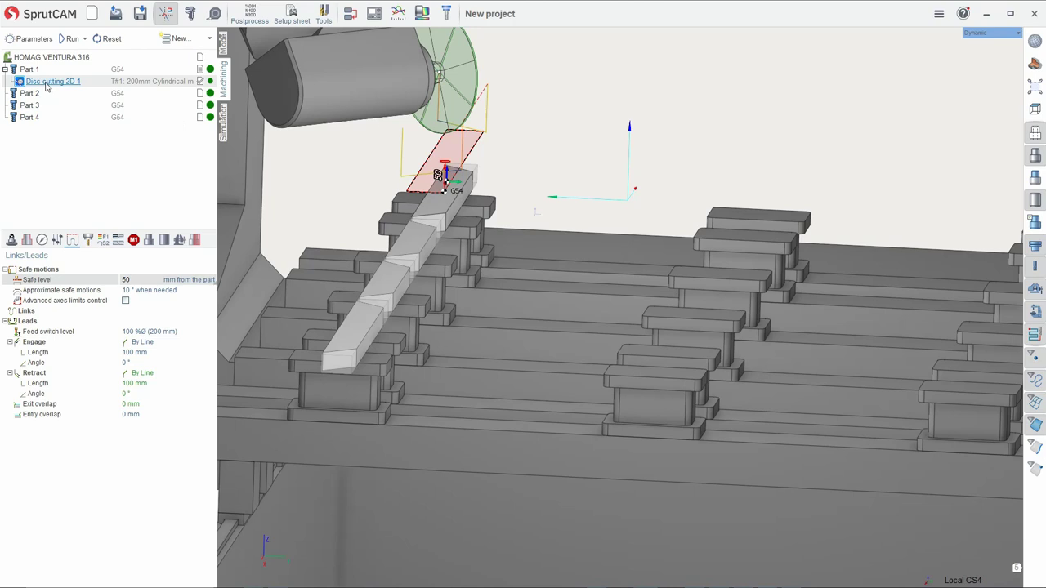
Copy Part 1's Disc cutting 2D 1 operation and paste it under Part 2
{"action": "right_click", "coordinate": [47, 87]}
{"action": "left_click", "coordinate": [71, 107]}
{"action": "left_click", "coordinate": [26, 94]}
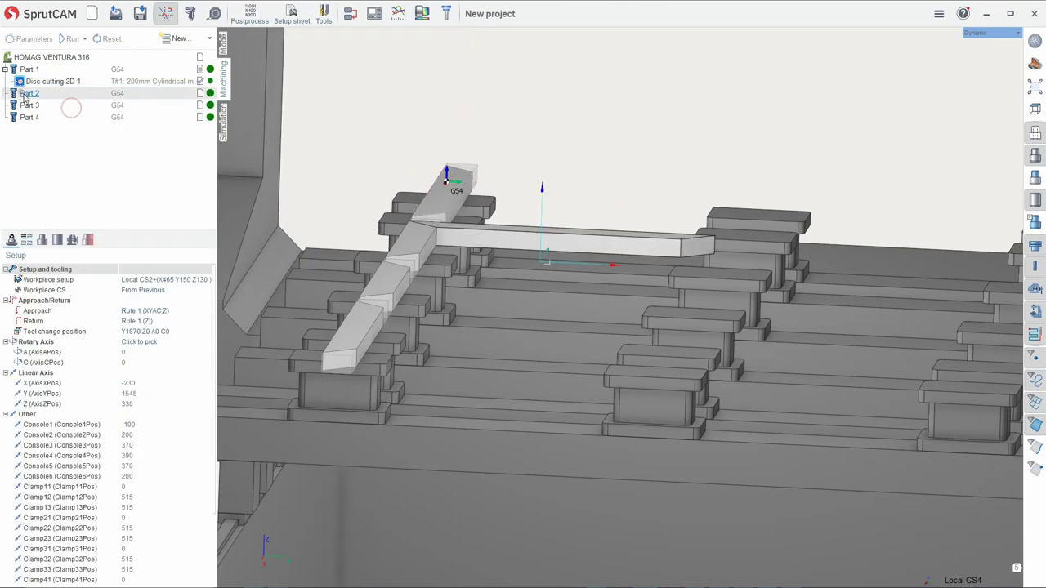
{"action": "right_click", "coordinate": [28, 95]}
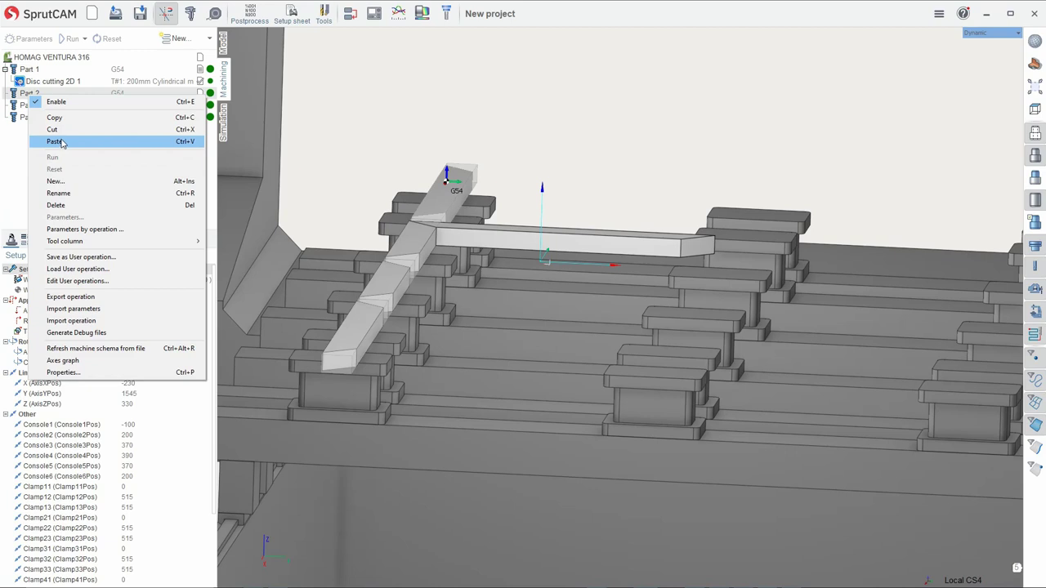
{"action": "left_click", "coordinate": [61, 144]}
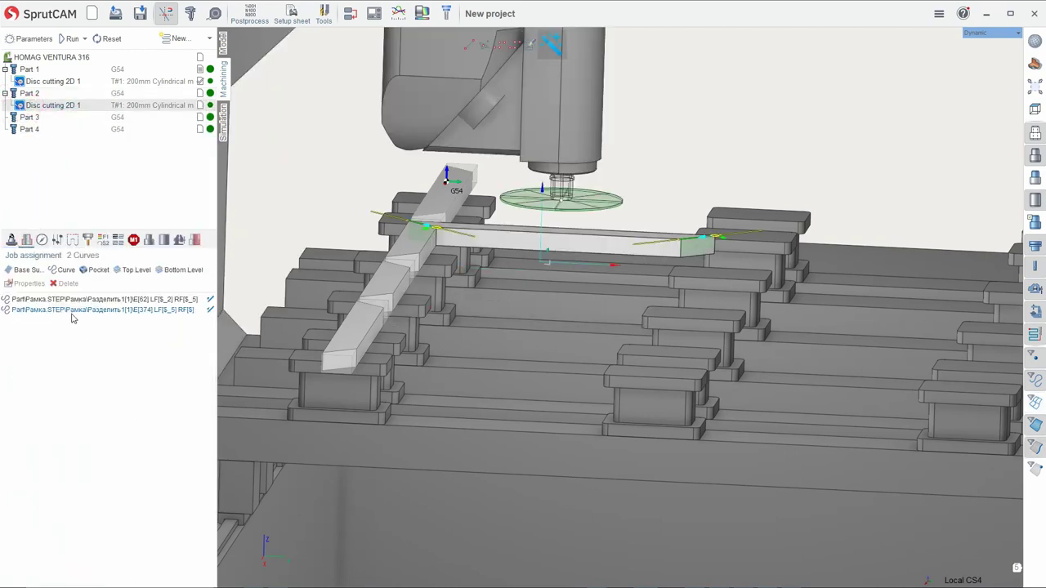
Replace Part 2's copied cutting curves with the second bar's own edge
{"action": "right_click", "coordinate": [72, 315]}
{"action": "left_click", "coordinate": [90, 361]}
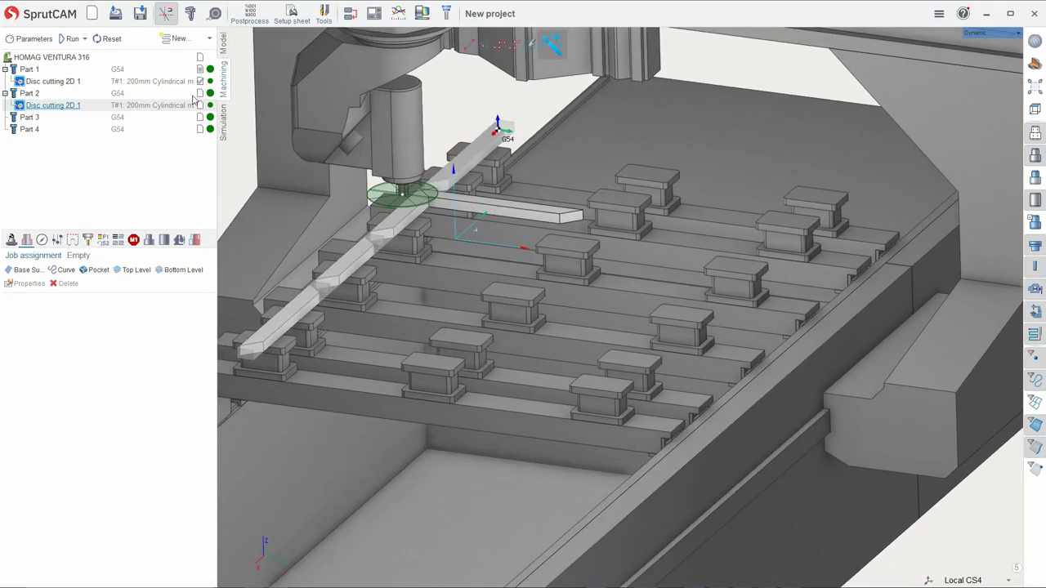
{"action": "left_click", "coordinate": [223, 45]}
{"action": "left_click", "coordinate": [133, 109]}
{"action": "left_click", "coordinate": [223, 79]}
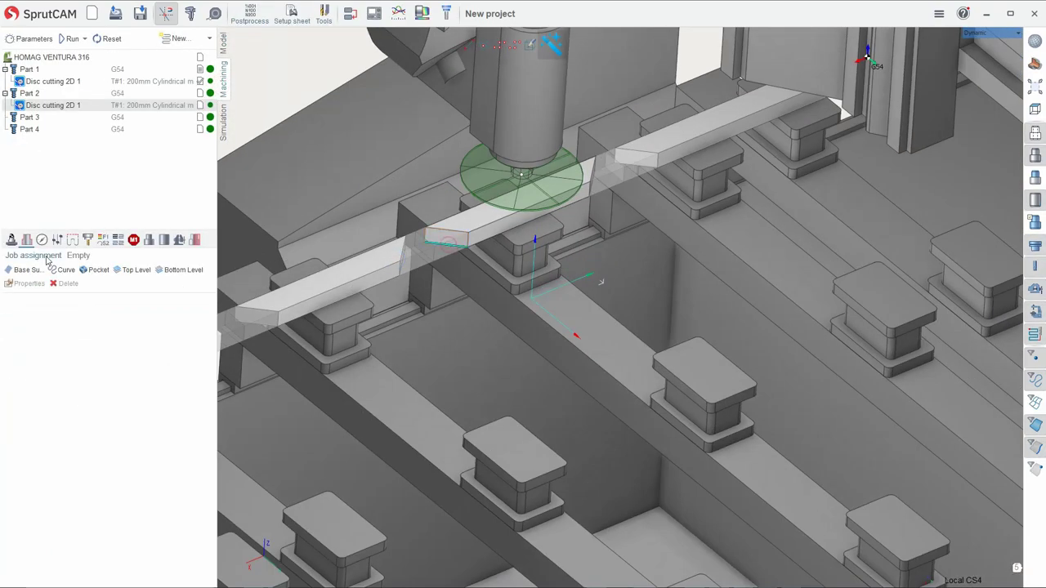
{"action": "left_click", "coordinate": [466, 216]}
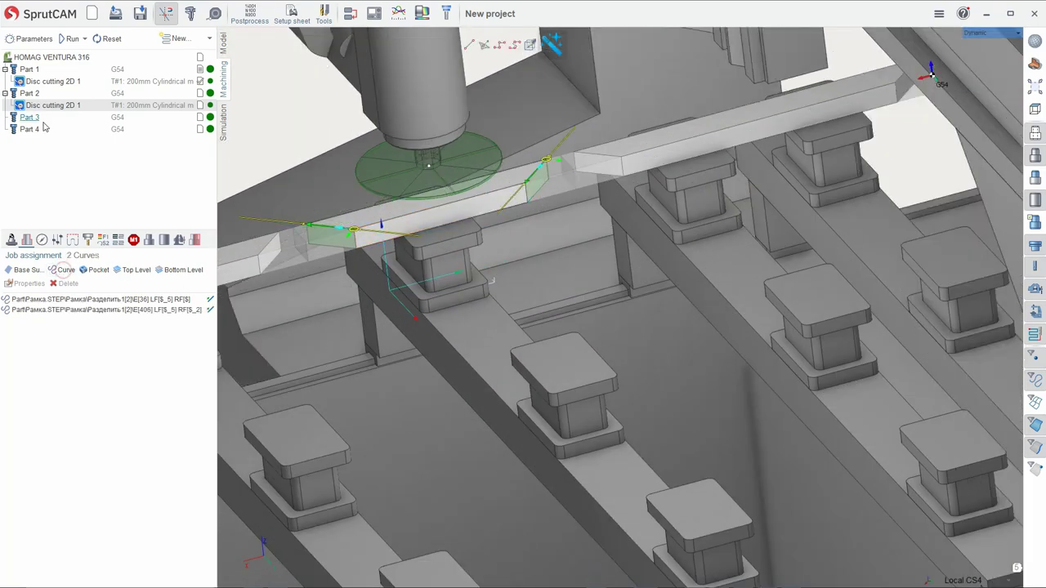
Paste the disc cutting operation under Part 3 and select it
{"action": "left_click", "coordinate": [29, 117]}
{"action": "right_click", "coordinate": [25, 117]}
{"action": "left_click", "coordinate": [66, 164]}
{"action": "left_click", "coordinate": [49, 129]}
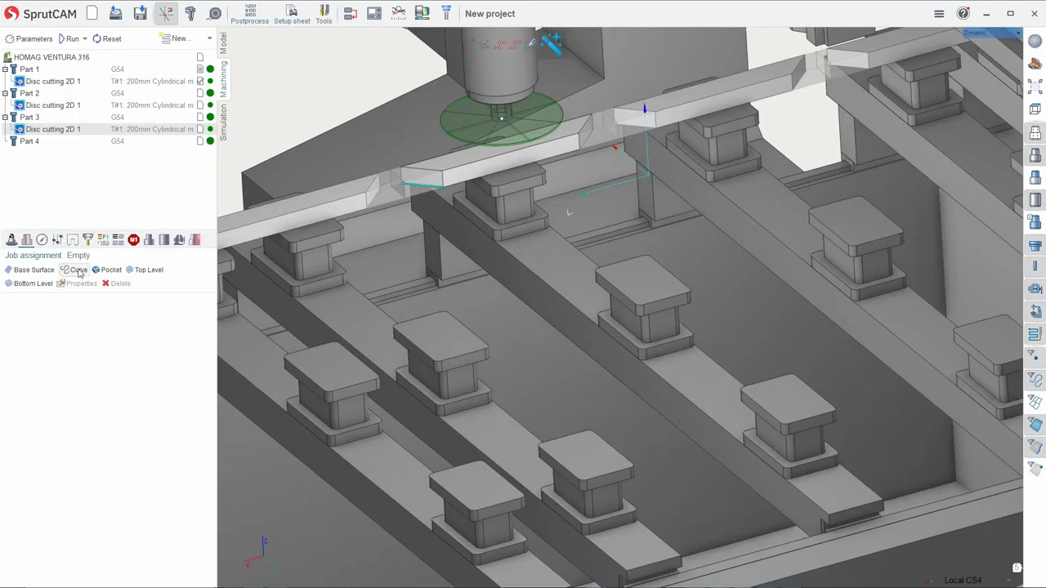
Pick Part 3's cutting edge, then paste the disc cut into Part 4 and clear its curves
{"action": "left_click", "coordinate": [79, 272]}
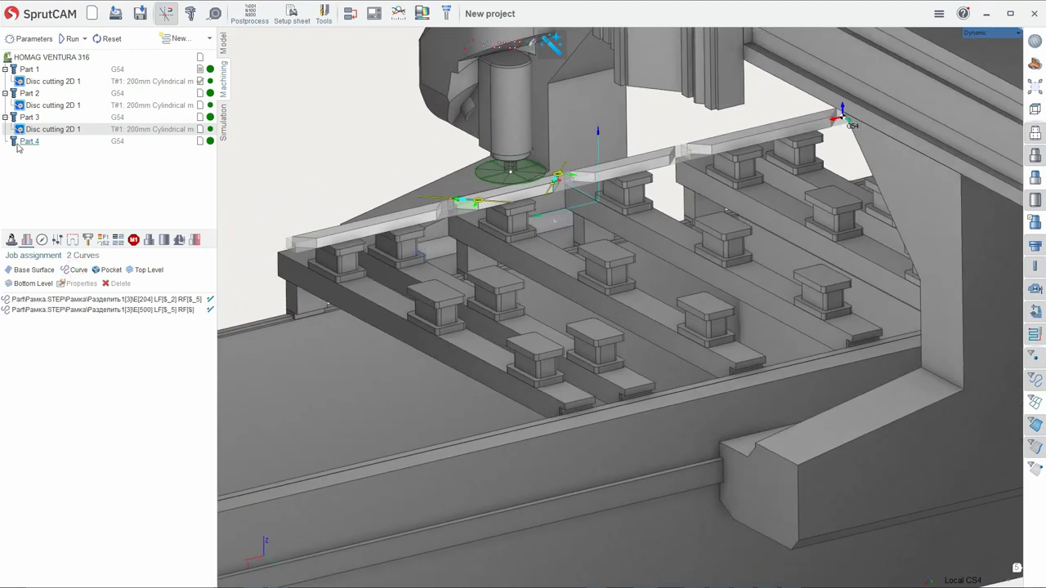
{"action": "right_click", "coordinate": [29, 141]}
{"action": "left_click", "coordinate": [36, 179]}
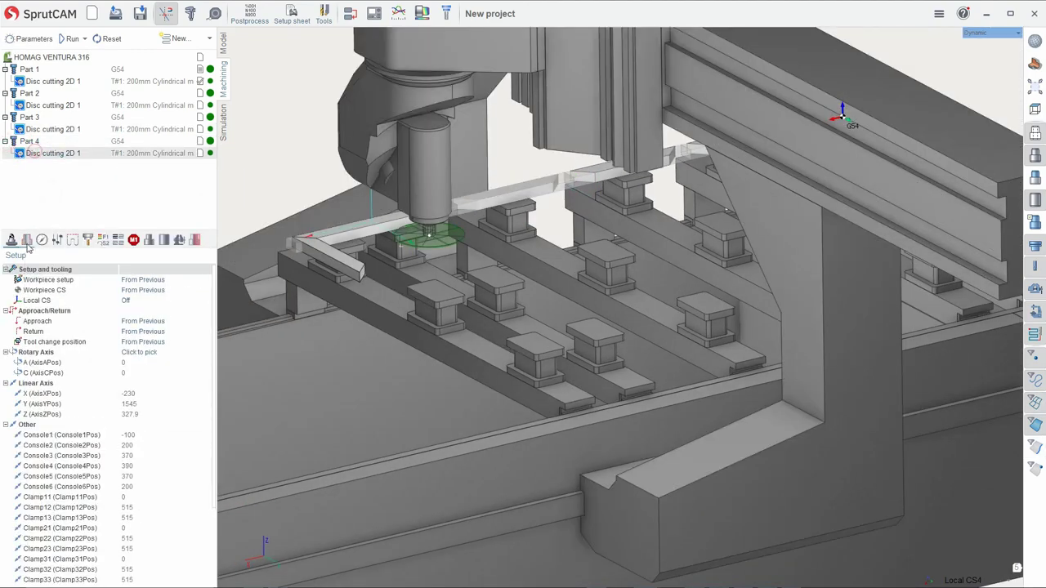
{"action": "right_click", "coordinate": [49, 315]}
{"action": "left_click", "coordinate": [75, 370]}
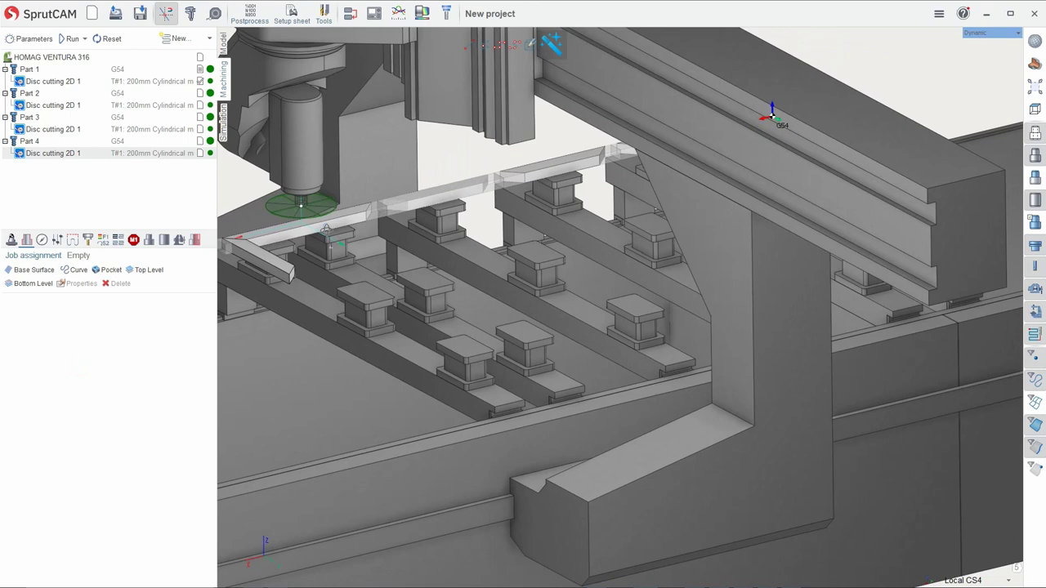
Show only the fourth bar, Разделить1[4], and pick its two edges as Part 4's curves
{"action": "left_click", "coordinate": [223, 45]}
{"action": "left_click", "coordinate": [31, 118]}
{"action": "left_click", "coordinate": [31, 129]}
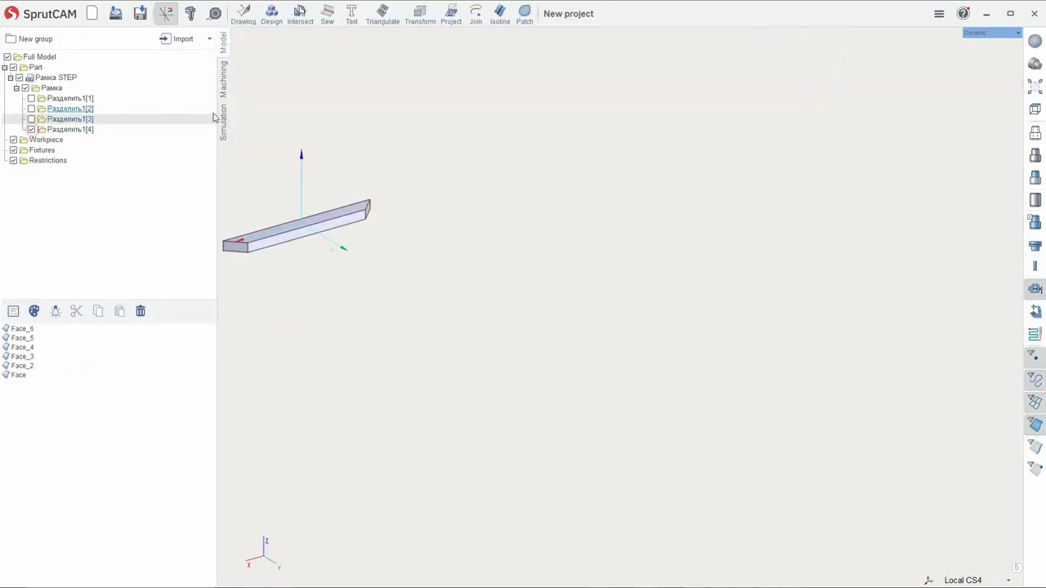
{"action": "left_click", "coordinate": [224, 80]}
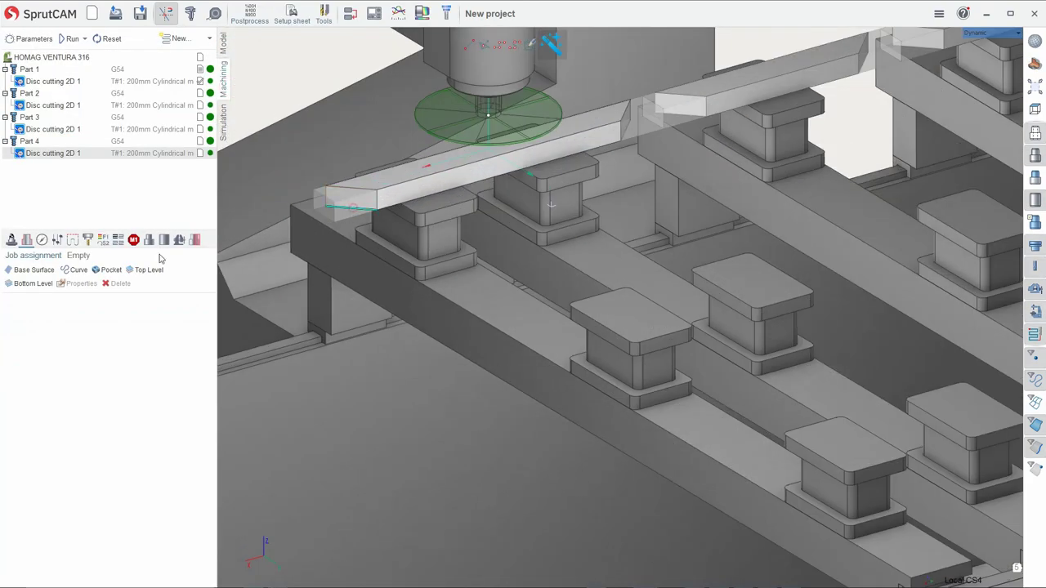
{"action": "left_click", "coordinate": [73, 274]}
{"action": "left_click", "coordinate": [320, 251]}
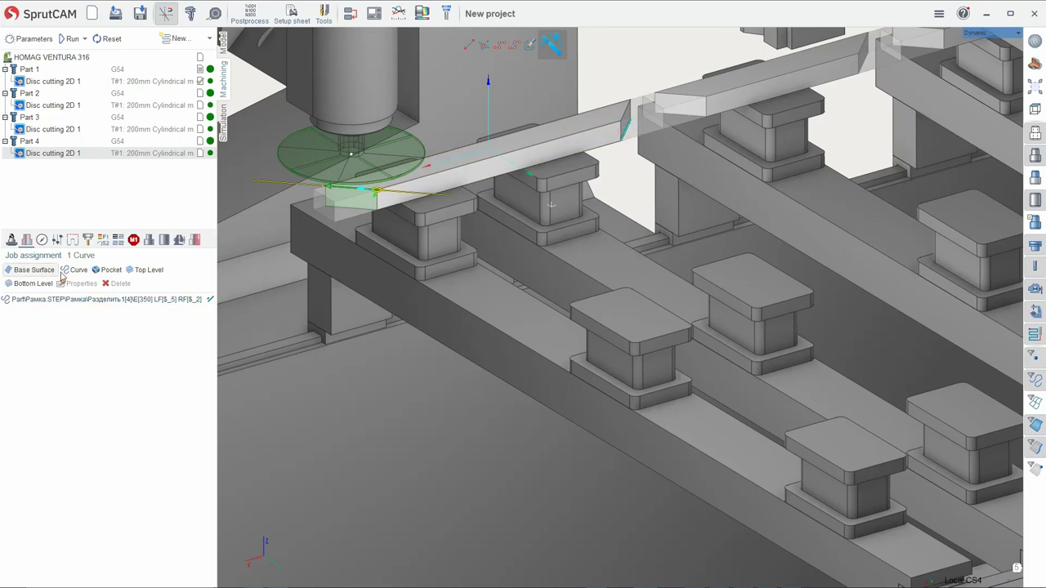
{"action": "middle_click_drag", "start_coordinate": [319, 251], "coordinate": [226, 173]}
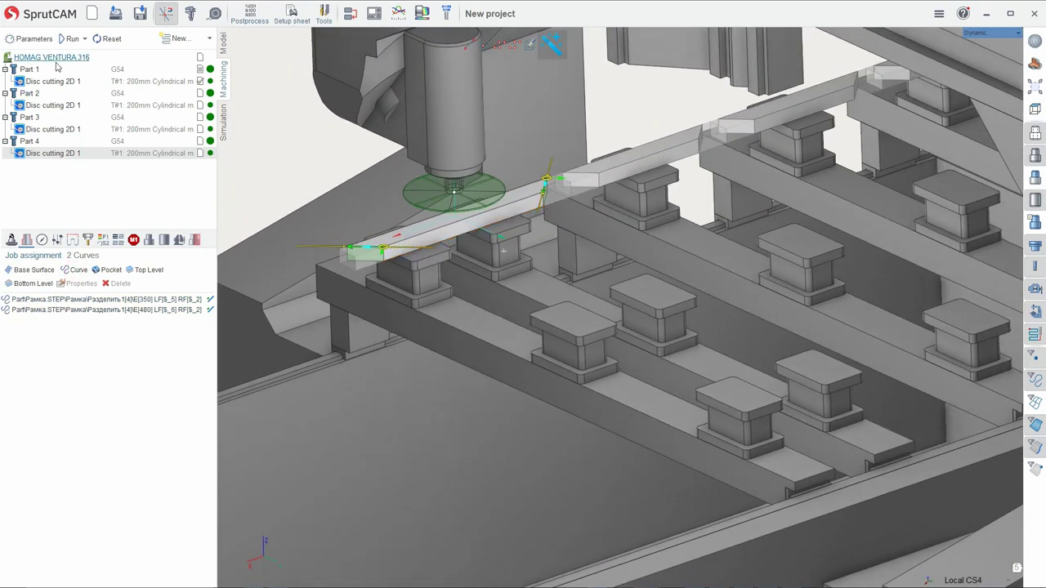
Calculate all toolpaths, then play the simulation and skip ahead to Part 4's cut
{"action": "left_click", "coordinate": [55, 61]}
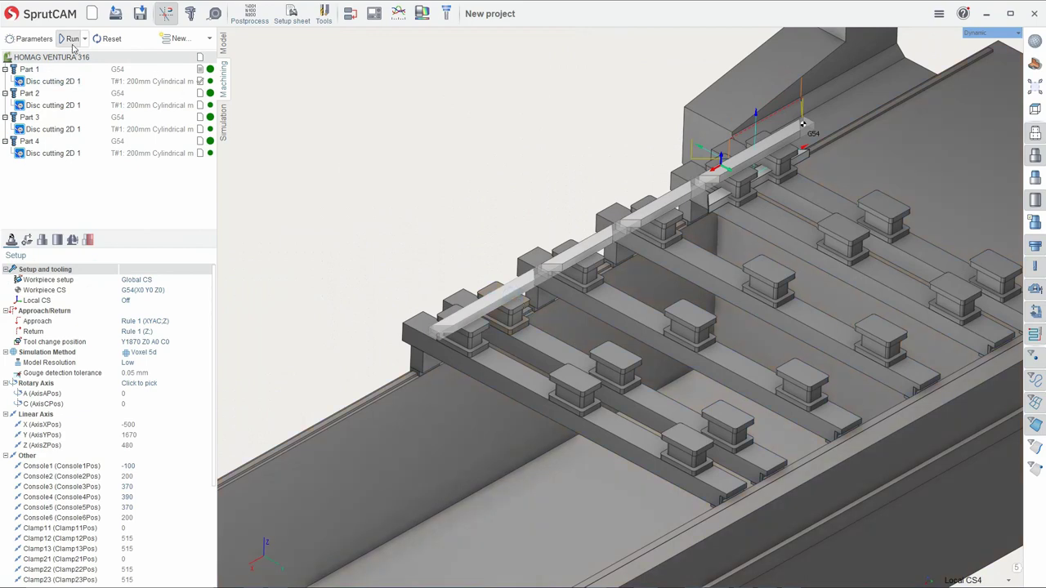
{"action": "left_click", "coordinate": [70, 38]}
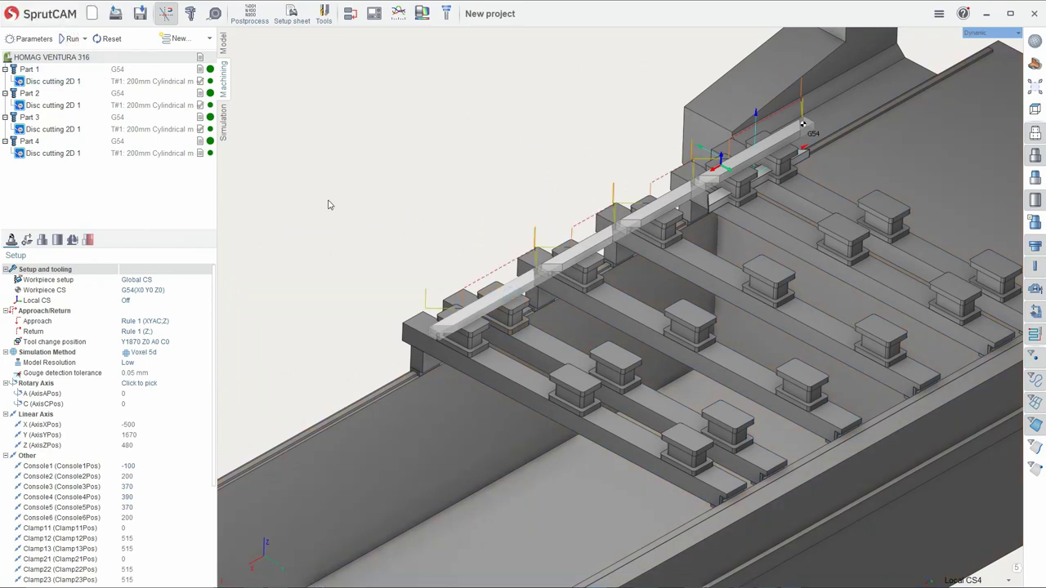
{"action": "right_click_drag", "start_coordinate": [327, 204], "coordinate": [493, 285]}
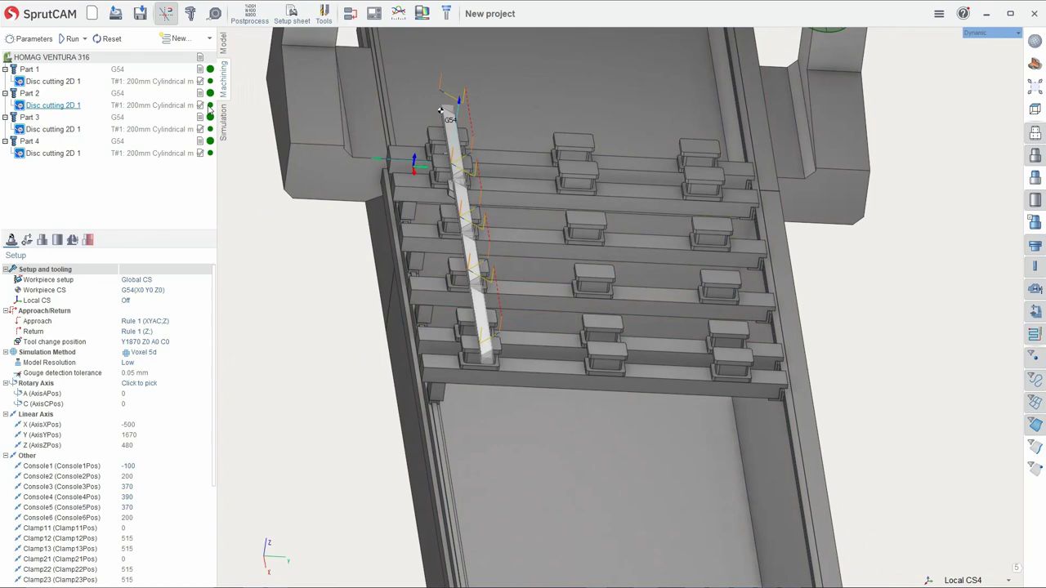
{"action": "left_click", "coordinate": [224, 122]}
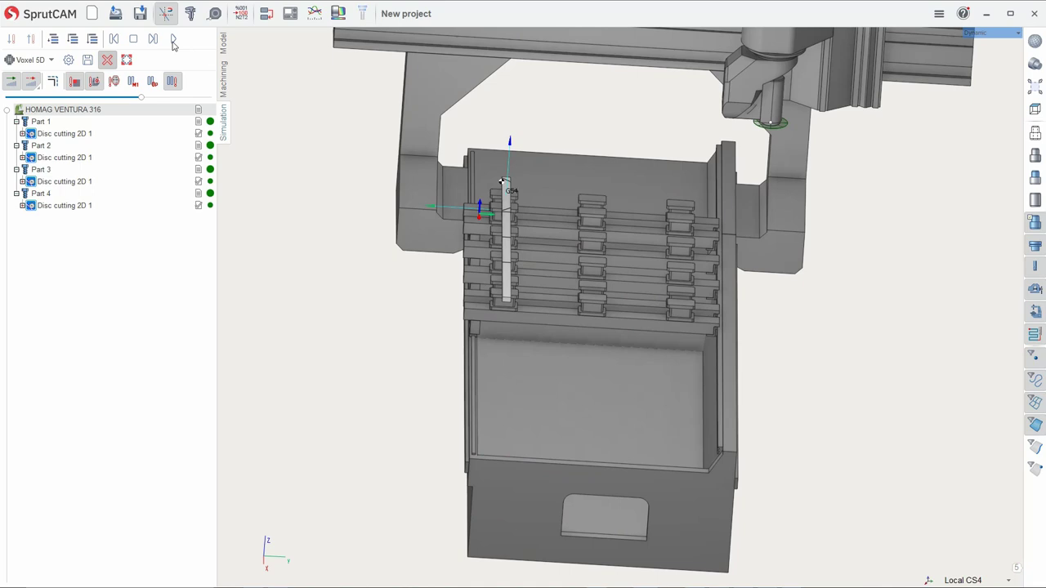
{"action": "left_click", "coordinate": [173, 41]}
{"action": "left_click_drag", "start_coordinate": [142, 98], "coordinate": [170, 98]}
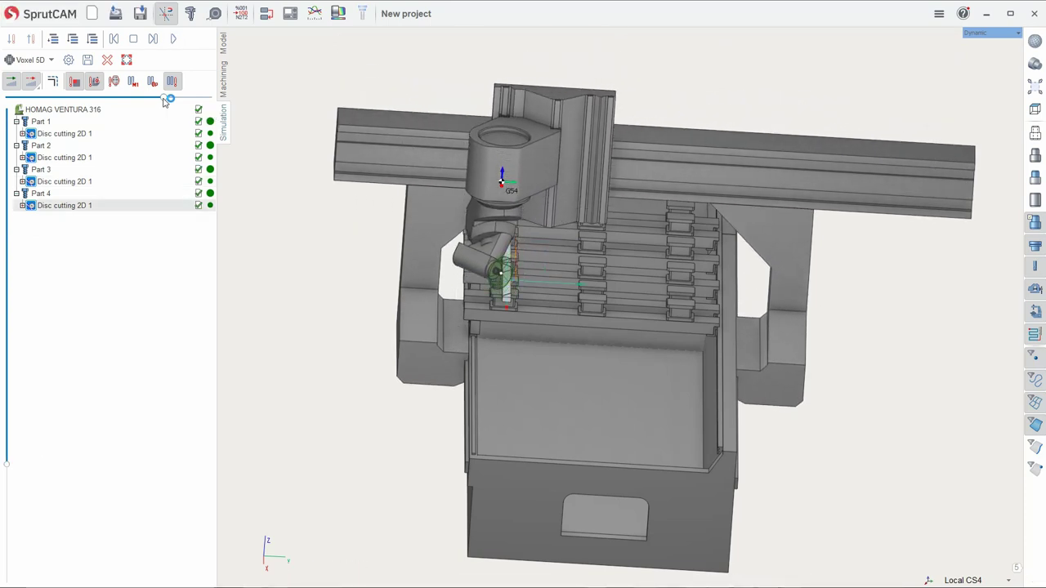
Back in machining, browse the Auxiliary new-operation types without adding one
{"action": "left_click", "coordinate": [224, 85]}
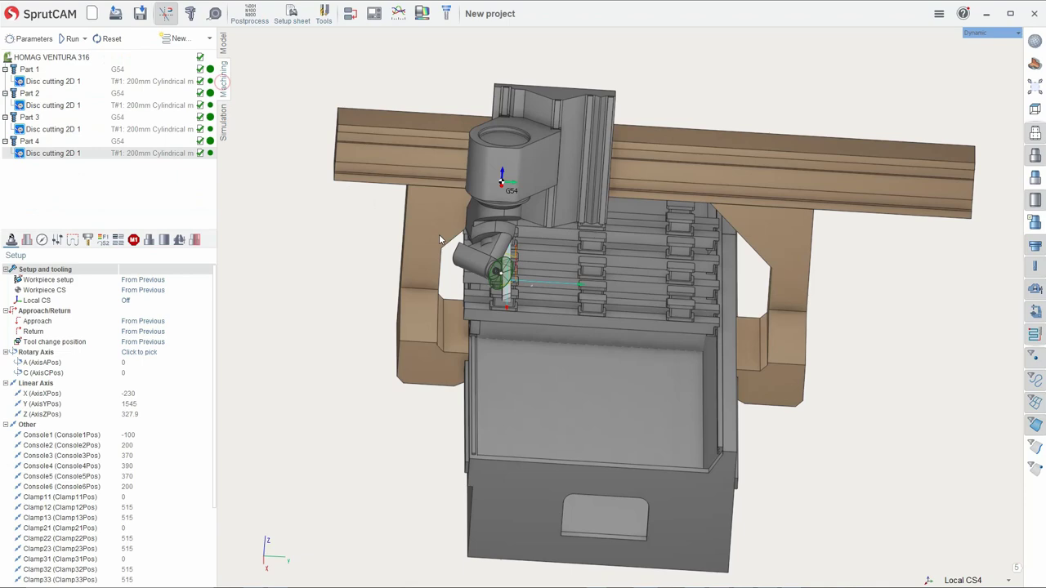
{"action": "scroll", "coordinate": [439, 240], "scroll_direction": "up", "scroll_amount": 5}
{"action": "mouse_move", "coordinate": [489, 240]}
{"action": "right_mouse_down"}
{"action": "mouse_move", "coordinate": [514, 199]}
{"action": "mouse_move", "coordinate": [467, 196]}
{"action": "mouse_move", "coordinate": [412, 220]}
{"action": "right_mouse_up"}
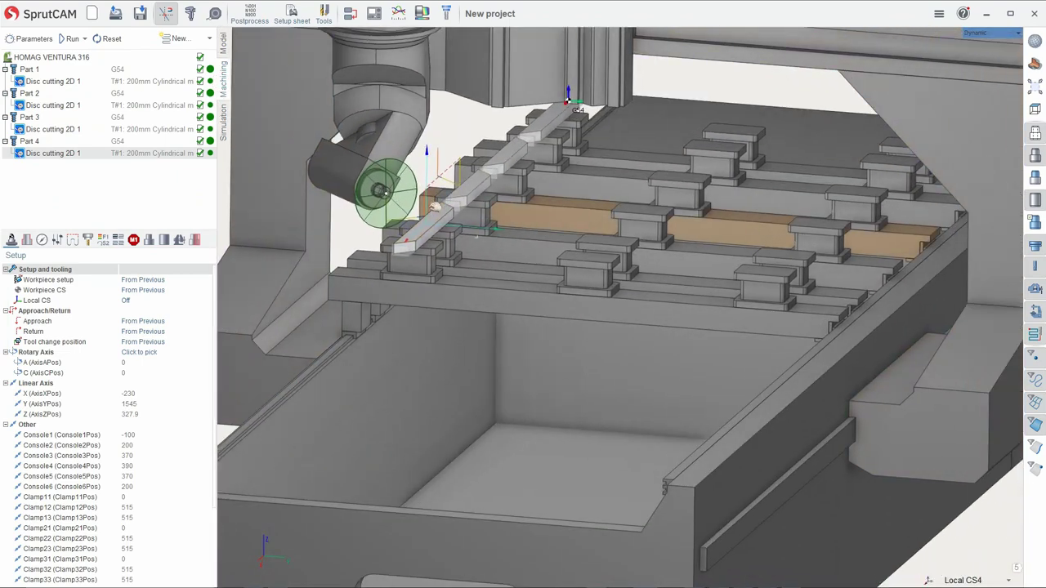
{"action": "right_click_drag", "start_coordinate": [286, 96], "coordinate": [488, 285]}
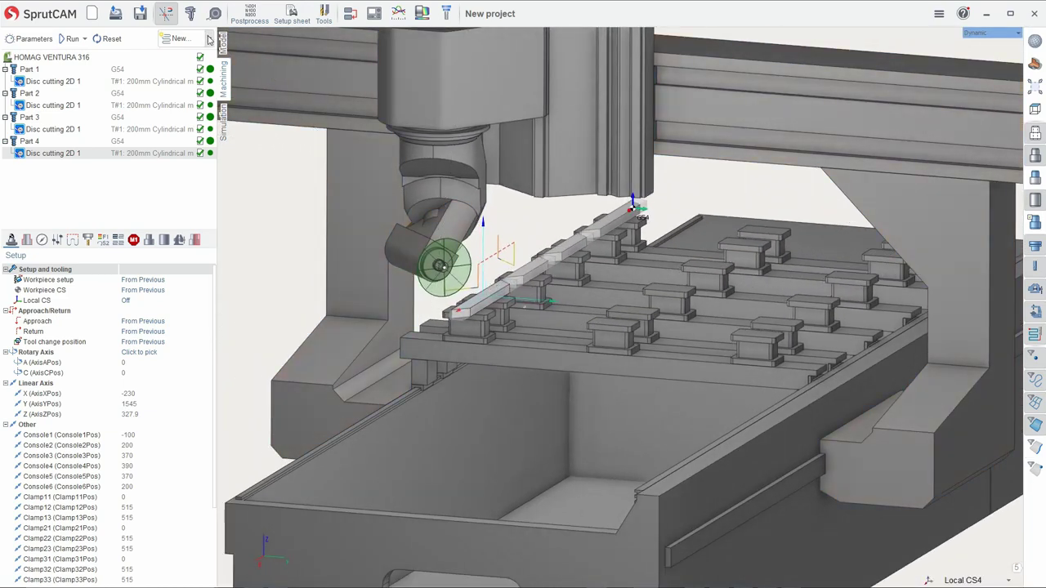
{"action": "left_click", "coordinate": [209, 40]}
{"action": "left_click", "coordinate": [212, 198]}
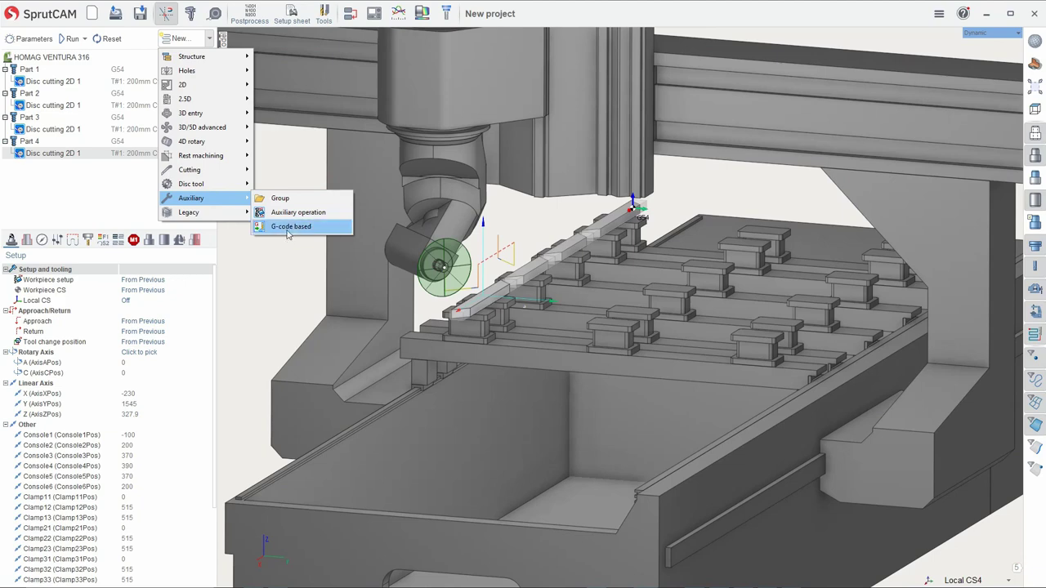
{"action": "left_click", "coordinate": [274, 280]}
Select HOMAG VENTURA 316 to show its G54, Voxel 5d setup
{"action": "middle_click_drag", "start_coordinate": [382, 245], "coordinate": [442, 261]}
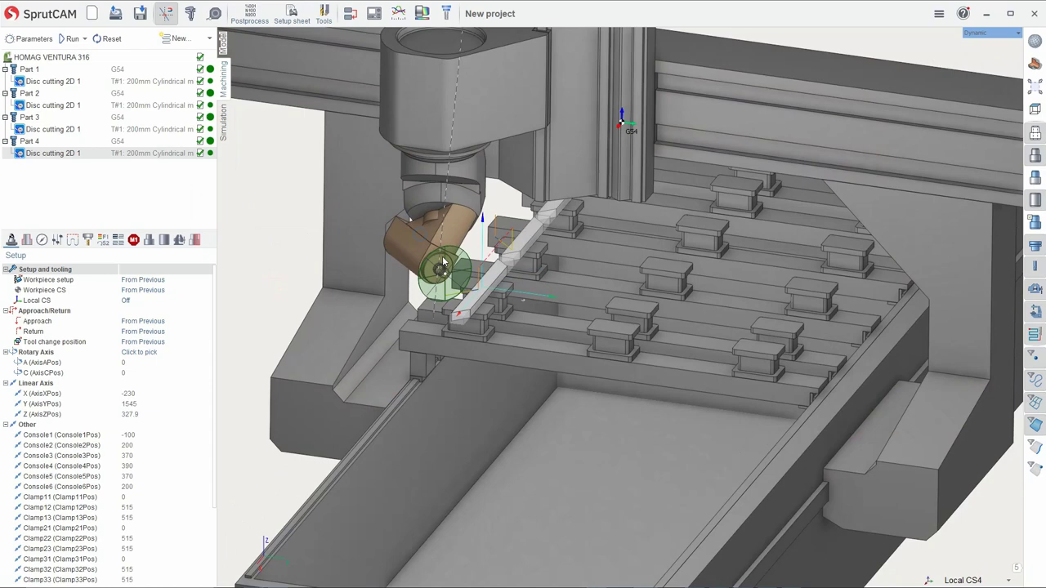
{"action": "middle_click_drag", "start_coordinate": [304, 174], "coordinate": [434, 190]}
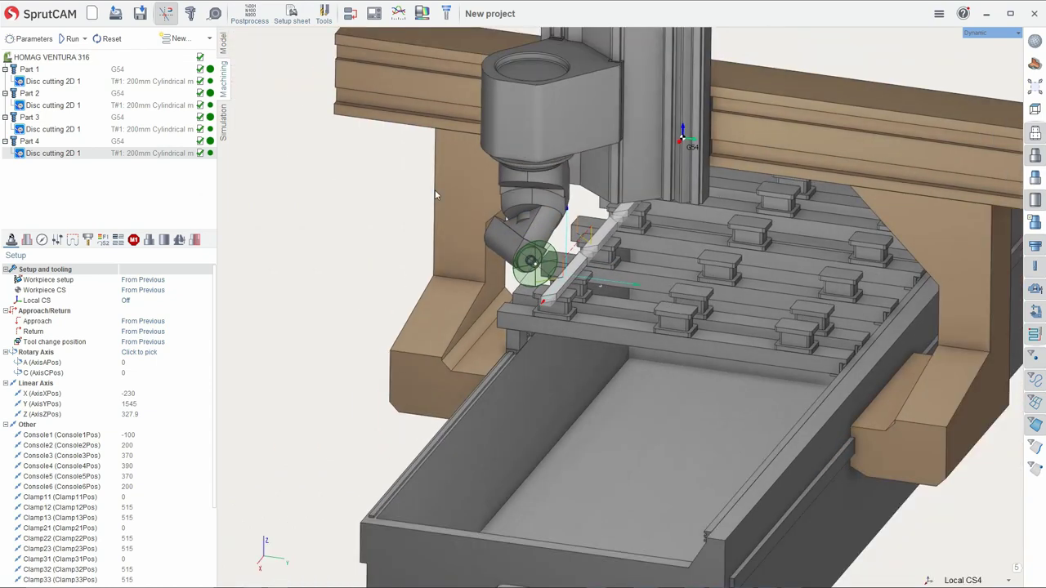
{"action": "left_click", "coordinate": [58, 59]}
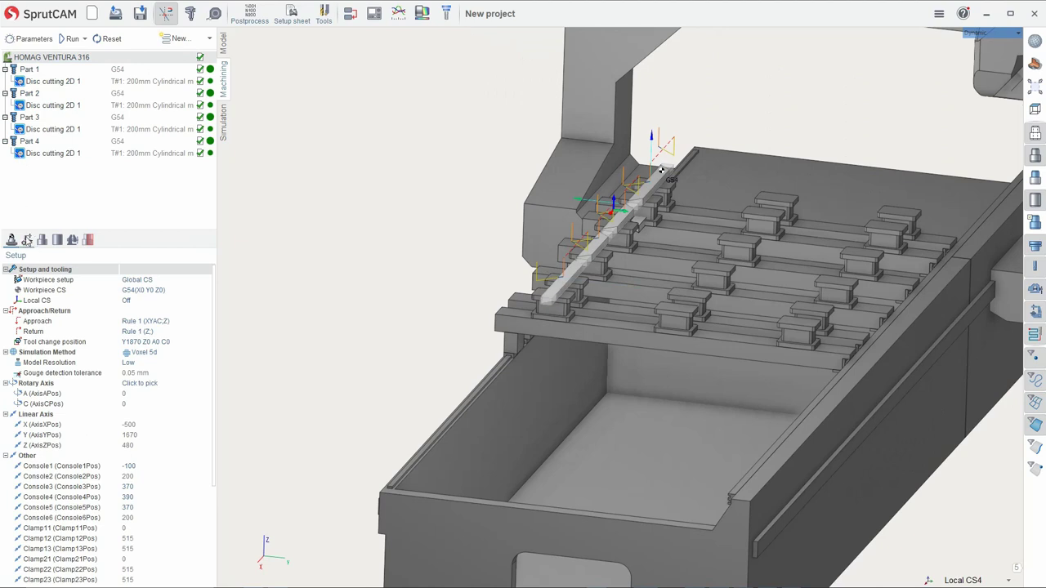
Expand Schema through Axis X, Y, Z, C, A to Tool and tick Gripping
{"action": "left_click", "coordinate": [27, 239]}
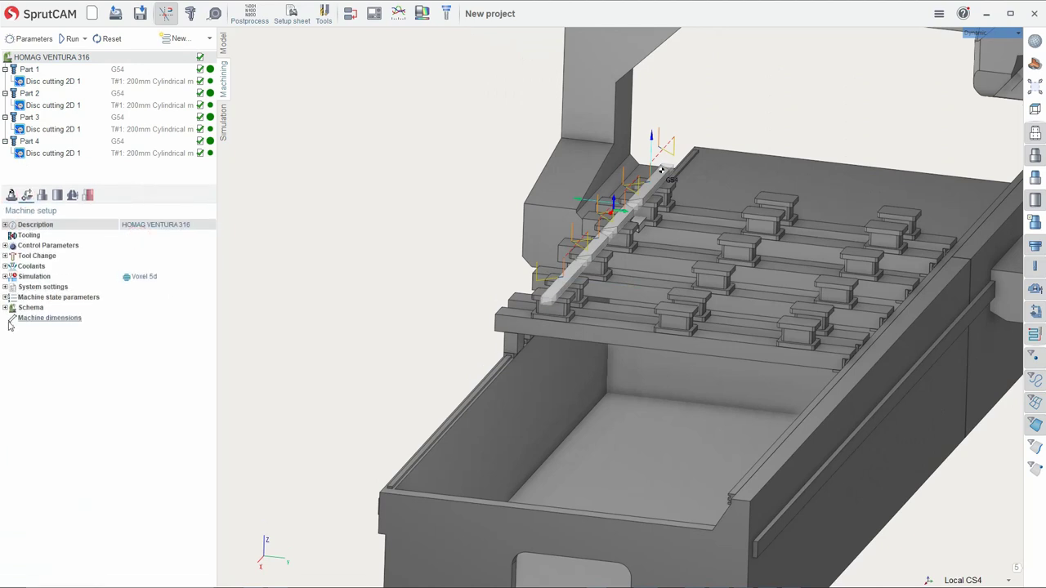
{"action": "left_click", "coordinate": [5, 307]}
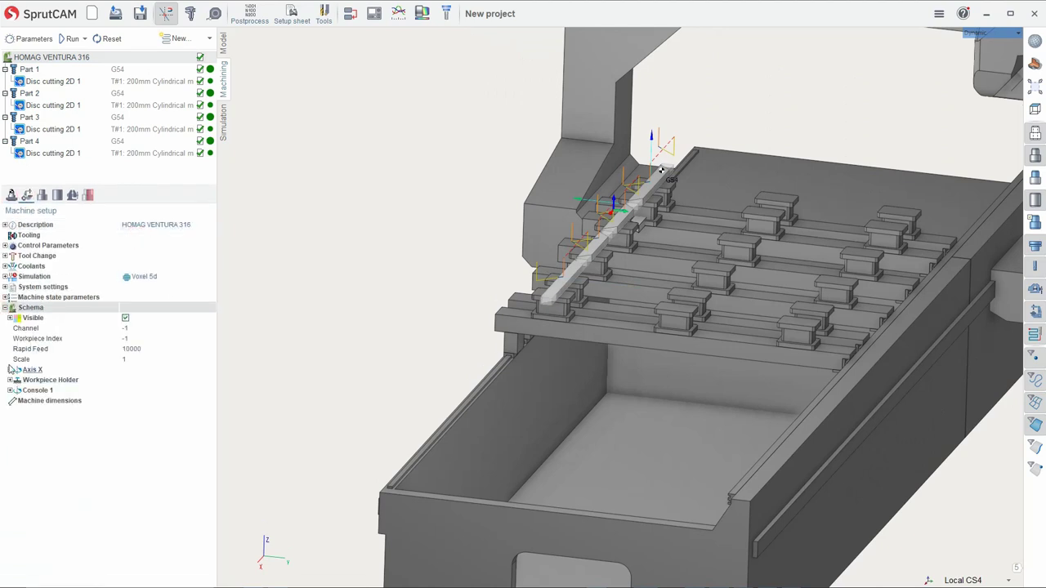
{"action": "left_click", "coordinate": [10, 369]}
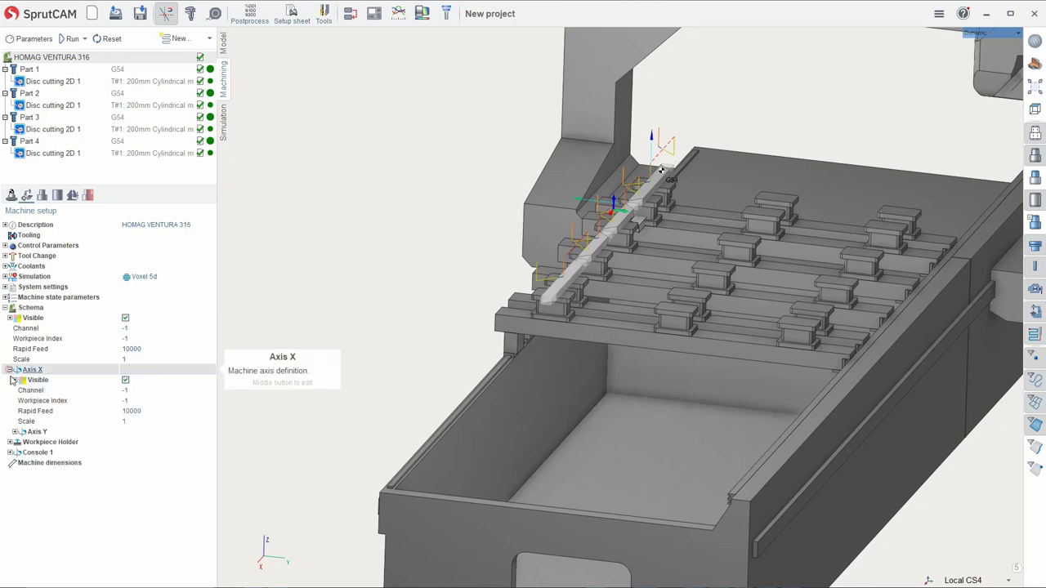
{"action": "left_click", "coordinate": [13, 432]}
{"action": "left_click", "coordinate": [14, 431]}
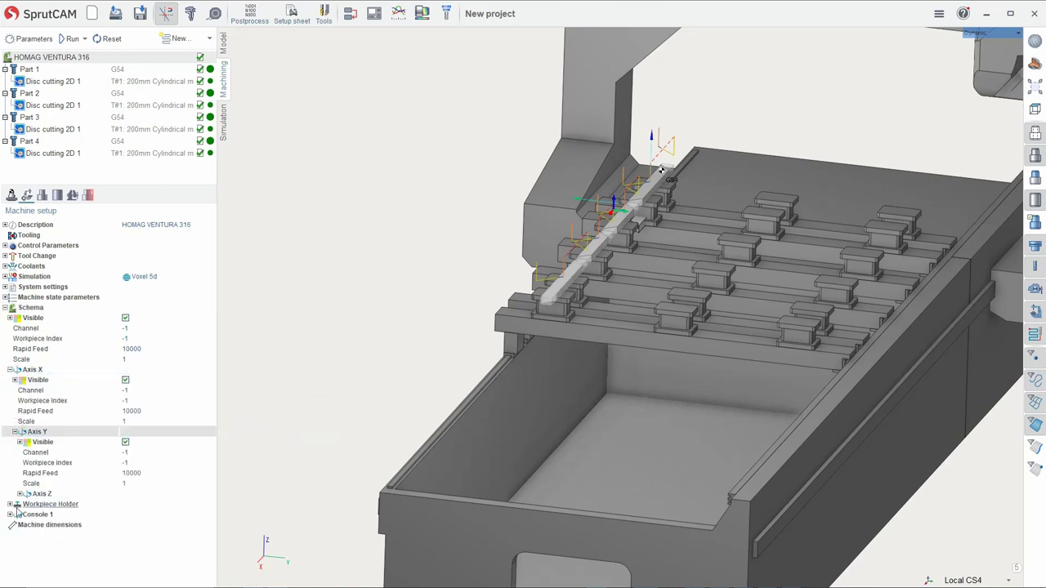
{"action": "left_click", "coordinate": [20, 495]}
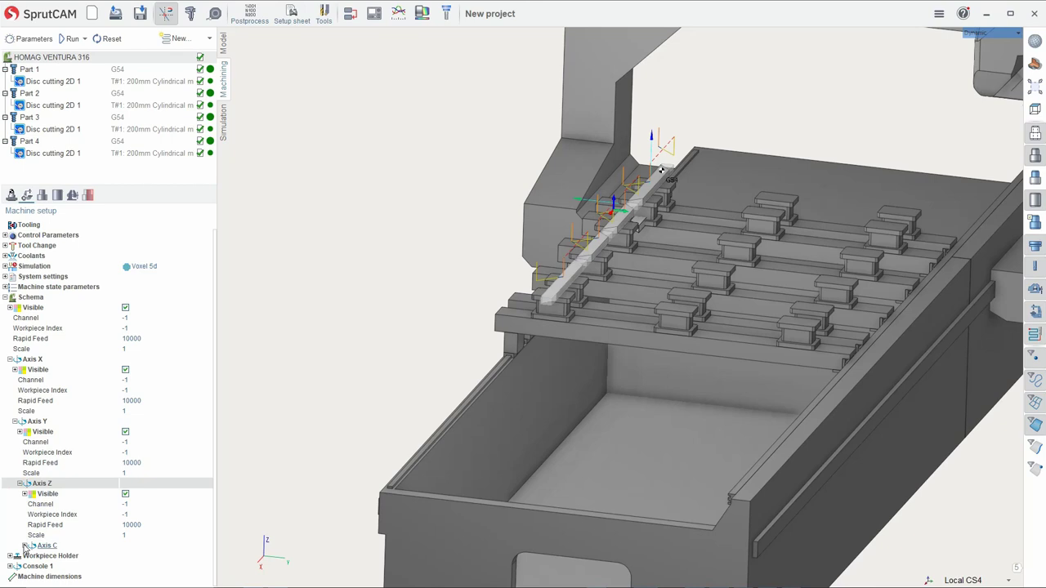
{"action": "left_click", "coordinate": [25, 545]}
{"action": "left_click", "coordinate": [30, 546]}
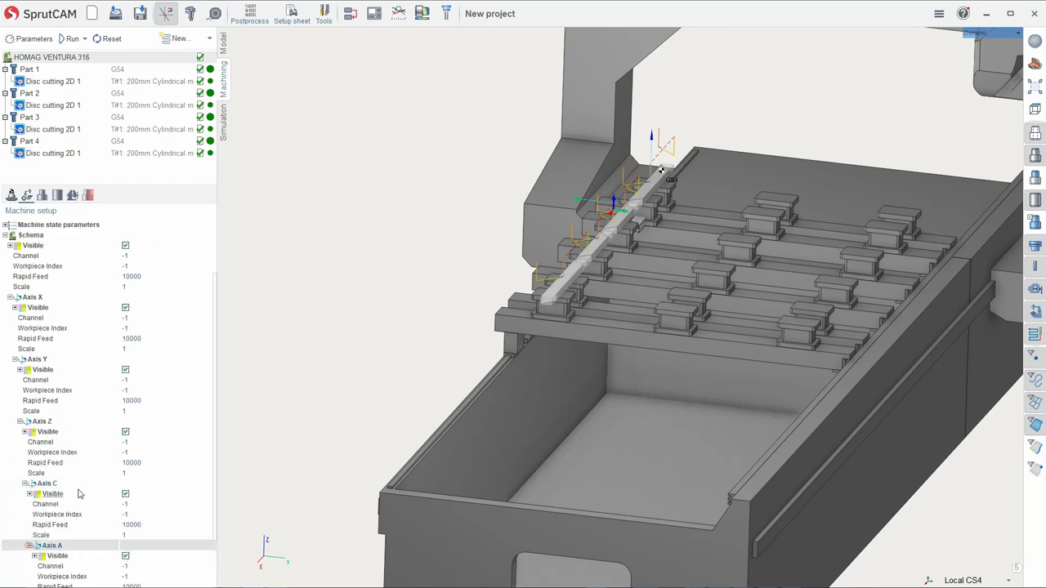
{"action": "left_click", "coordinate": [35, 546]}
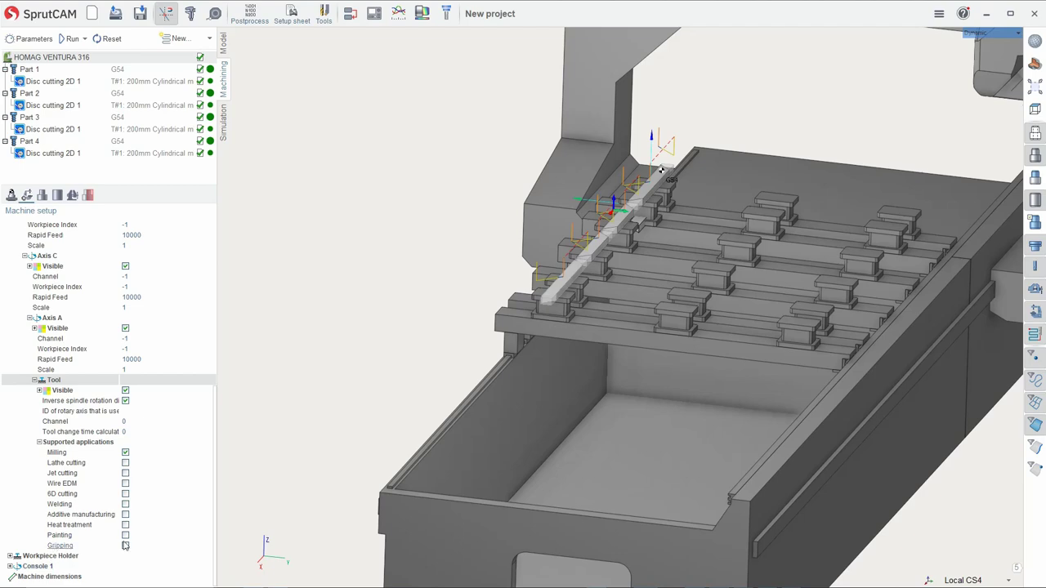
{"action": "left_click", "coordinate": [125, 545]}
{"action": "scroll", "coordinate": [340, 307], "scroll_direction": "down", "scroll_amount": 2}
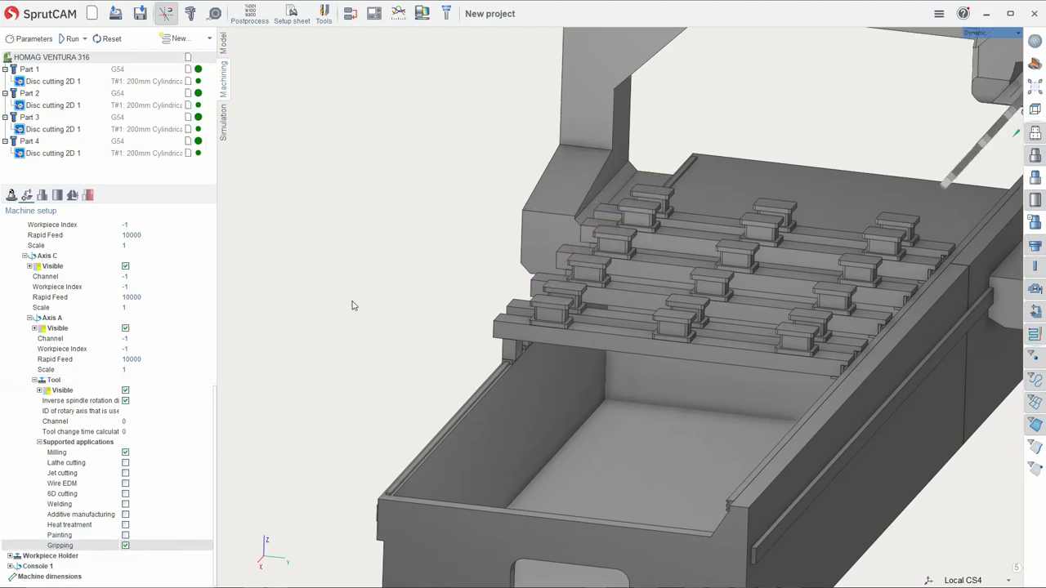
{"action": "scroll", "coordinate": [351, 303], "scroll_direction": "down", "scroll_amount": 3}
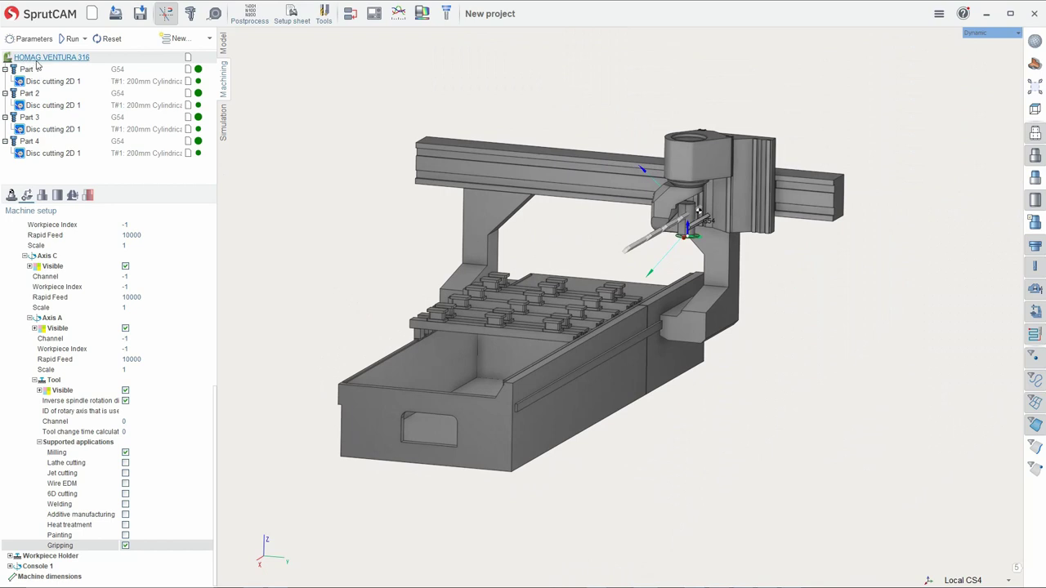
Set the workpiece connector to 2 - Workpiece, then select Part 1's disc cut
{"action": "left_click", "coordinate": [12, 195]}
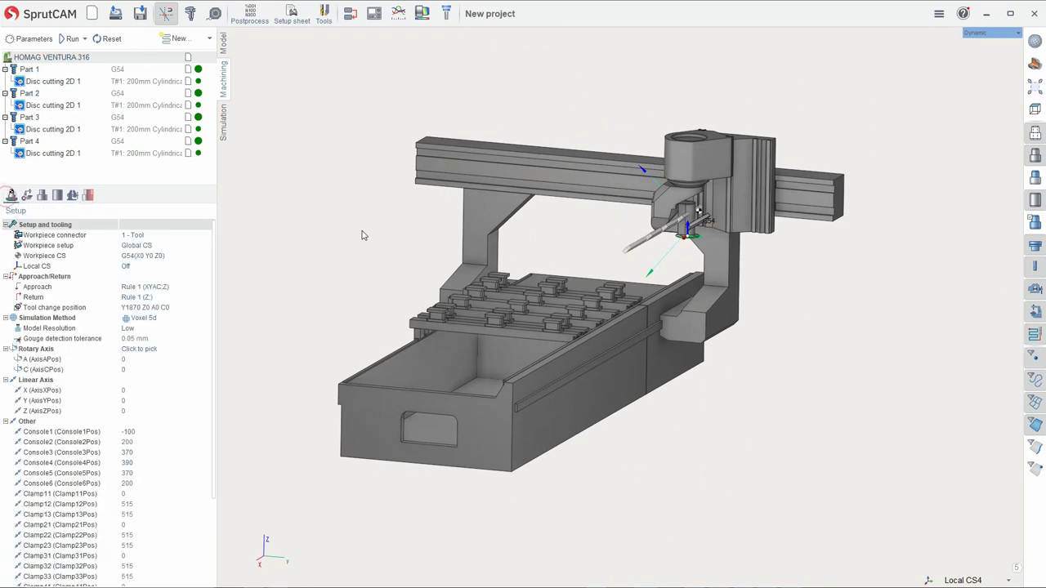
{"action": "left_click", "coordinate": [162, 234]}
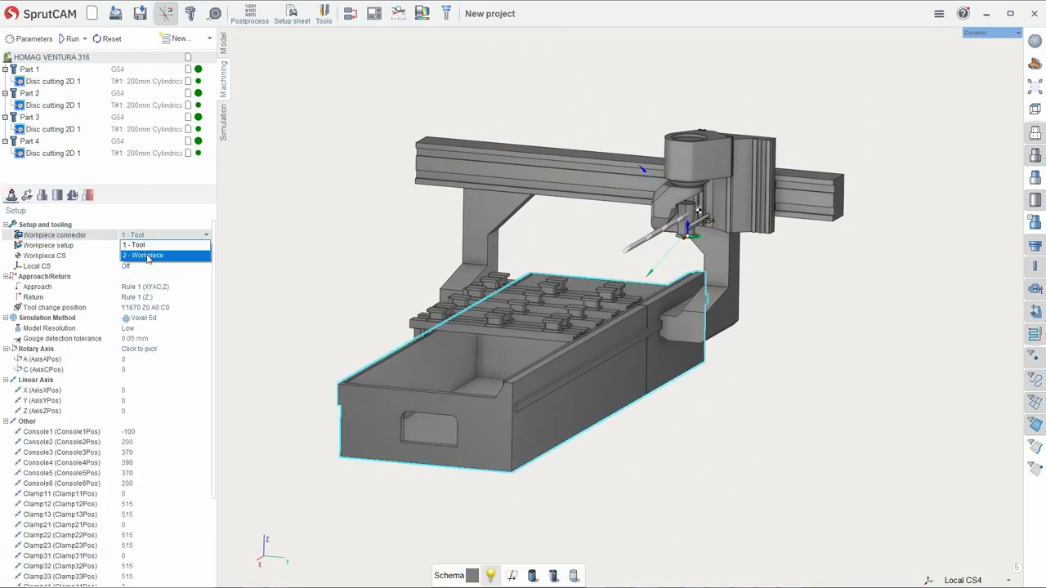
{"action": "left_click", "coordinate": [147, 255]}
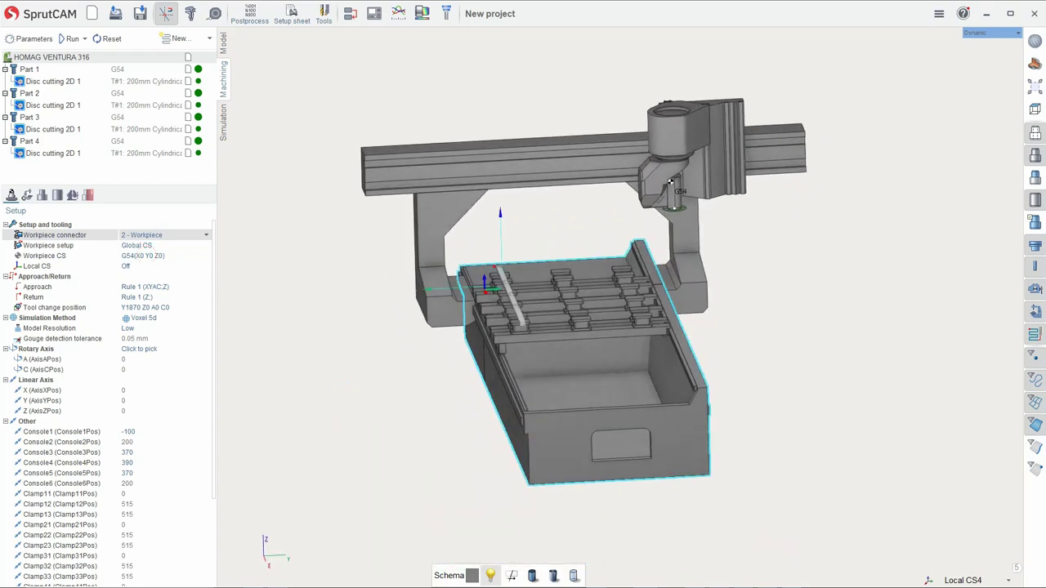
{"action": "left_click", "coordinate": [49, 81]}
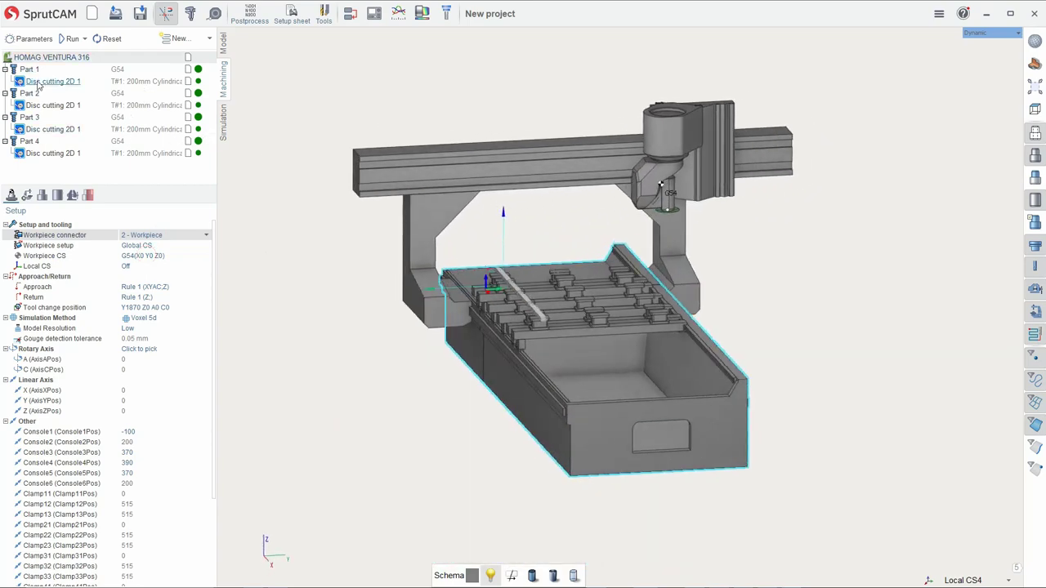
{"action": "left_click", "coordinate": [210, 39]}
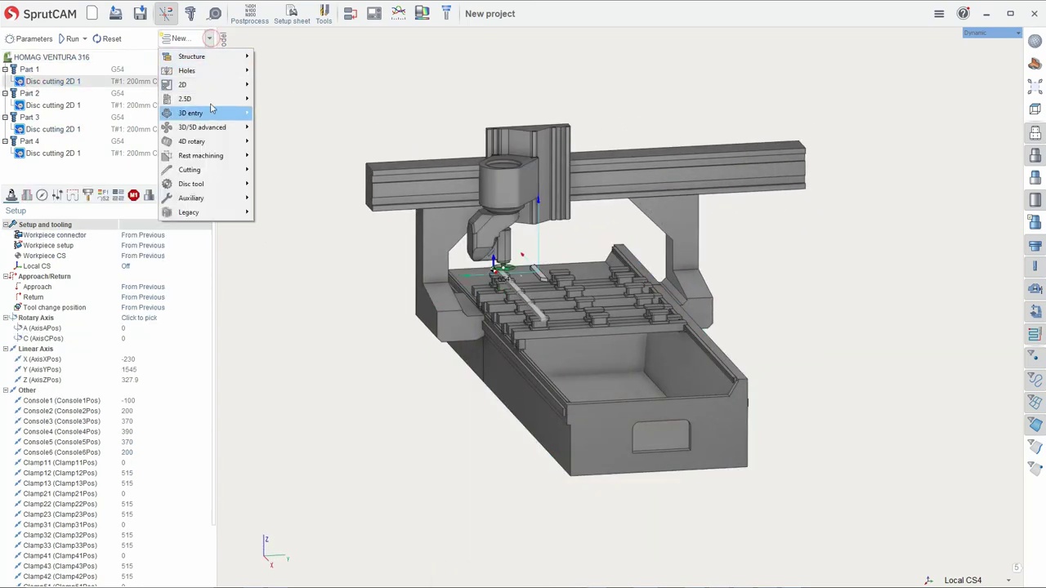
{"action": "mouse_move", "coordinate": [191, 198]}
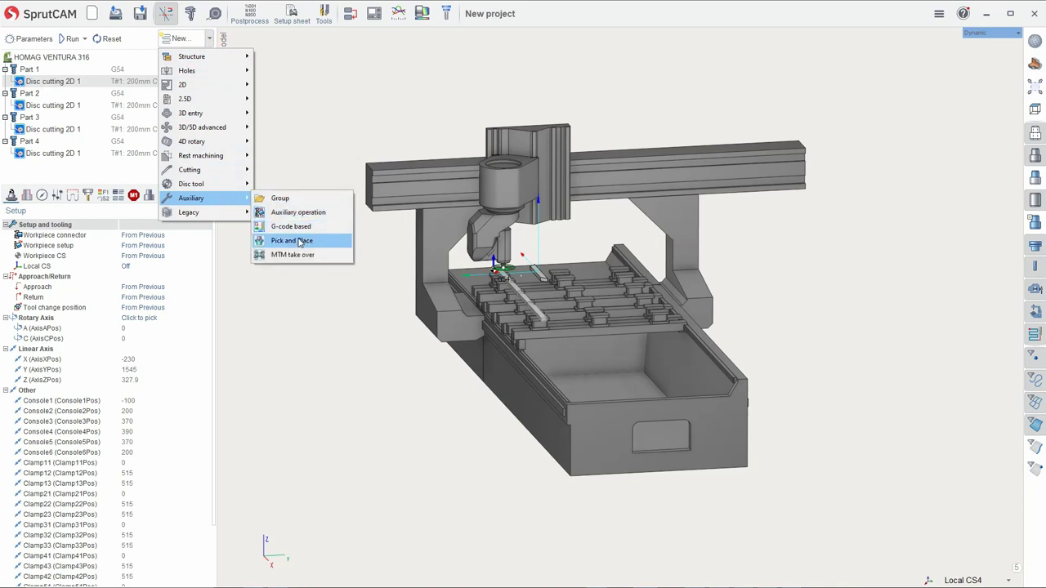
Add a Pick and Place operation after Part 1's disc cut
{"action": "left_click", "coordinate": [301, 242]}
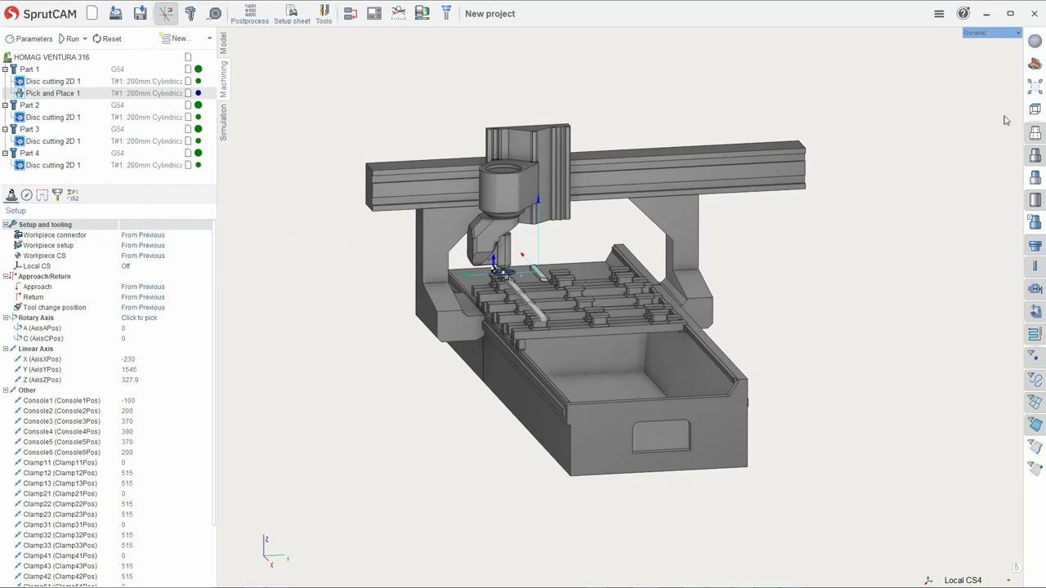
{"action": "left_click", "coordinate": [1033, 133]}
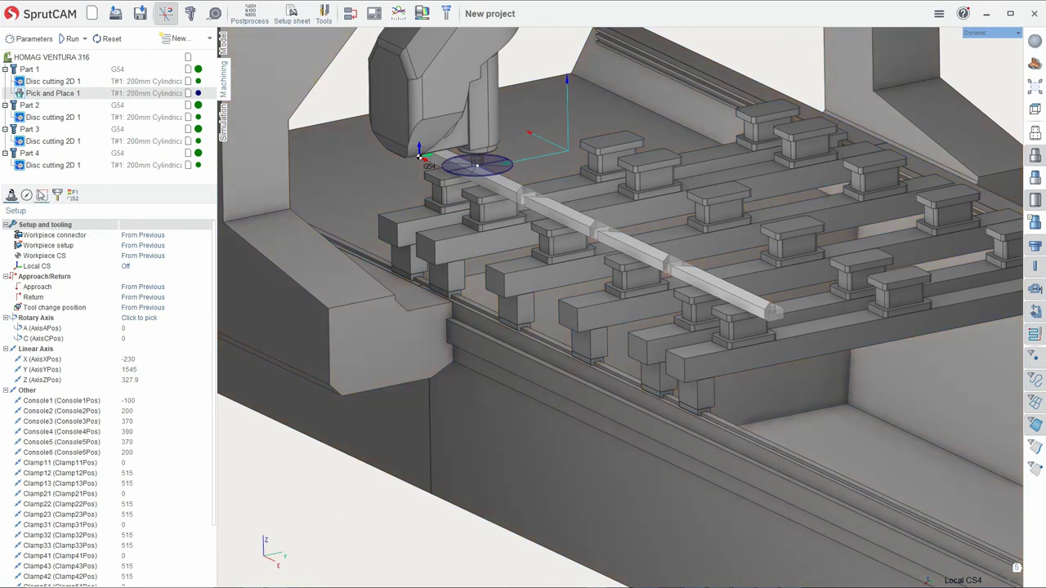
Give the Pick and Place tool a 40 mm diameter and 10 mm length
{"action": "left_click", "coordinate": [58, 196]}
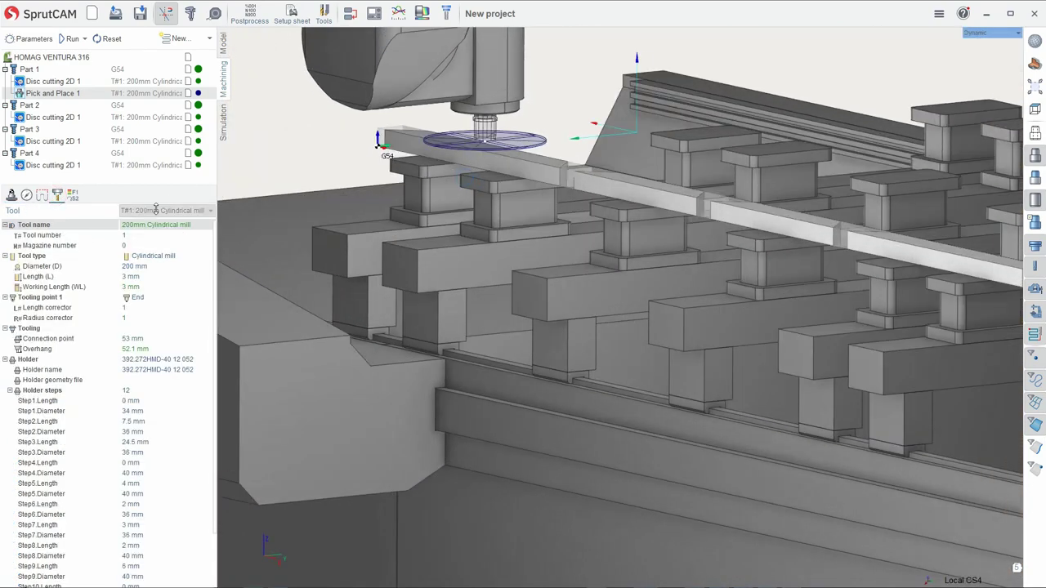
{"action": "left_click", "coordinate": [140, 267]}
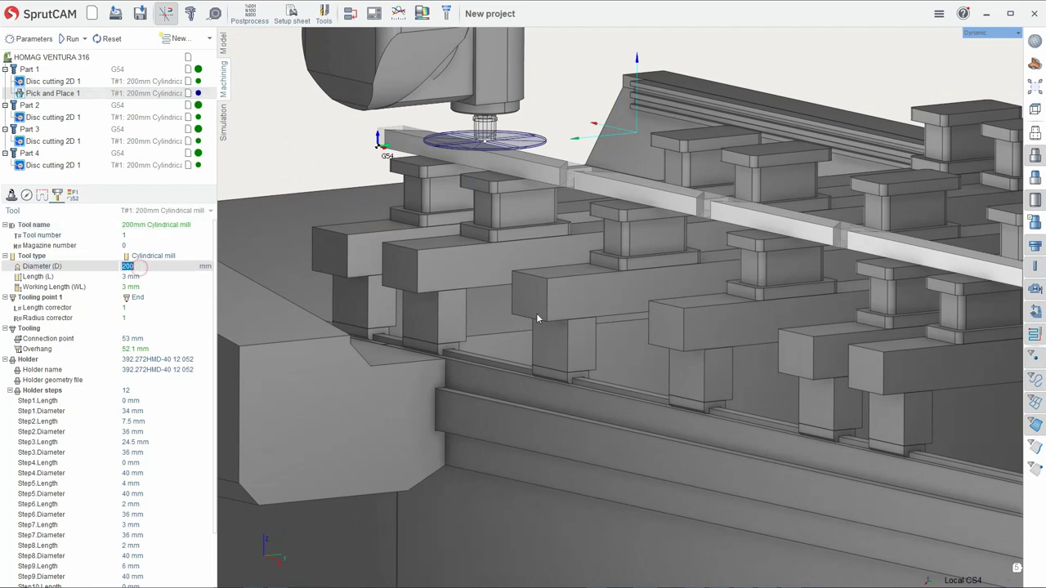
{"action": "type", "text": "40"}
{"action": "key", "text": "Return"}
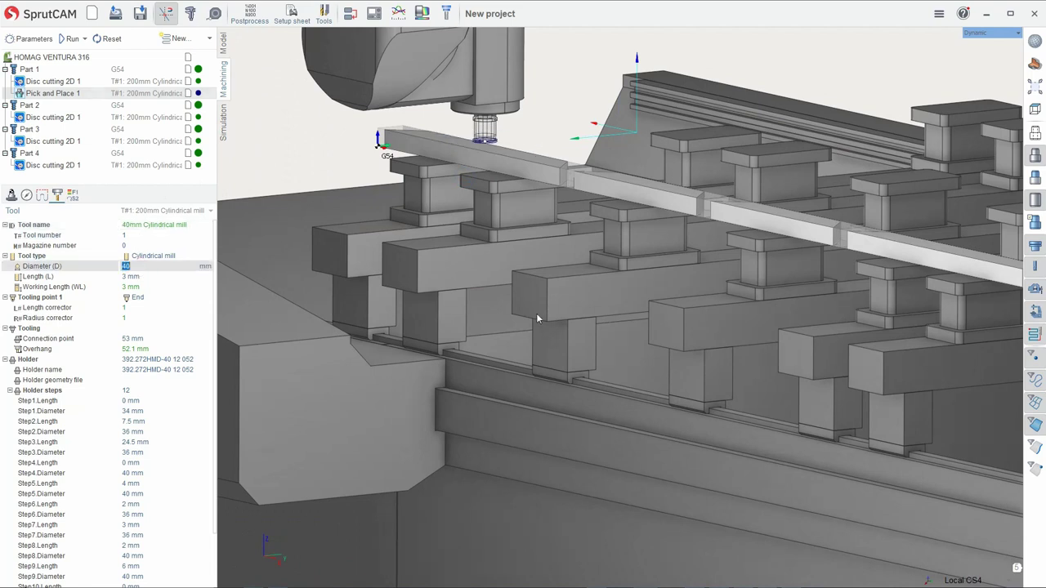
{"action": "left_click", "coordinate": [158, 276]}
{"action": "type", "text": "10"}
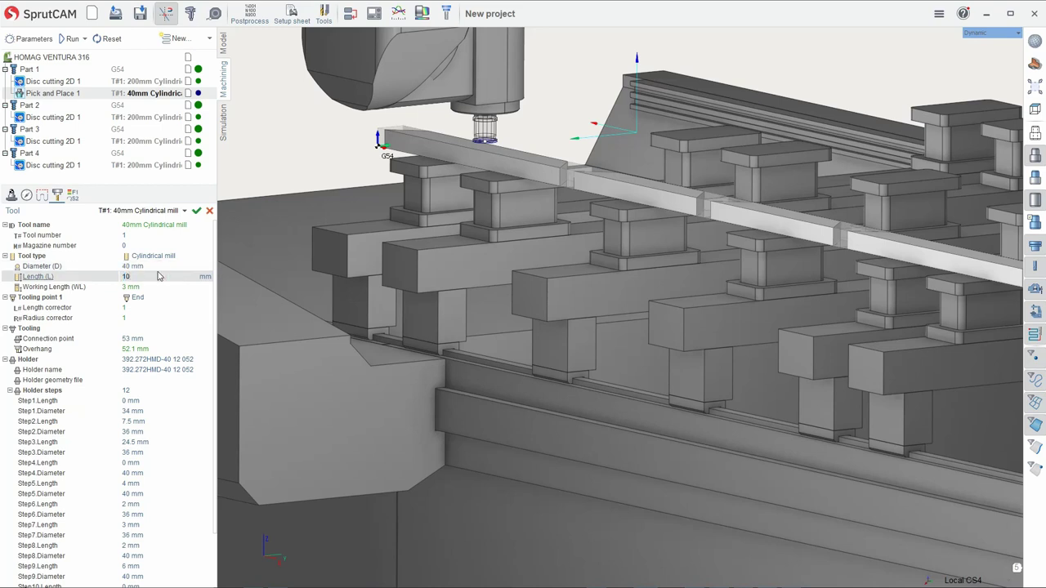
{"action": "key", "text": "Return"}
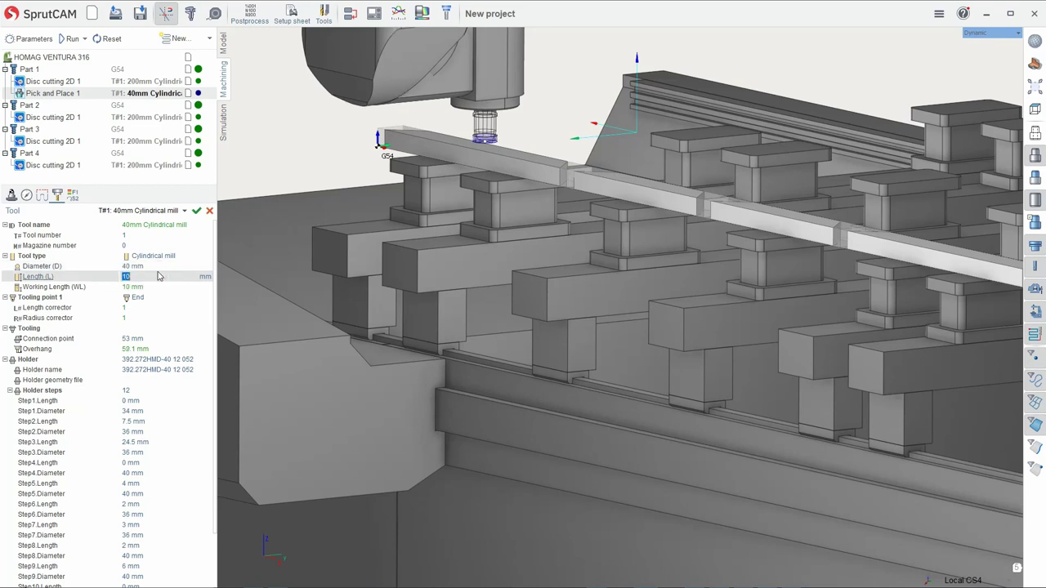
Fit an empty two-step holder (10/20 and 40/20 mm) and save as new tool T#2
{"action": "left_click", "coordinate": [155, 361]}
{"action": "left_click", "coordinate": [155, 361]}
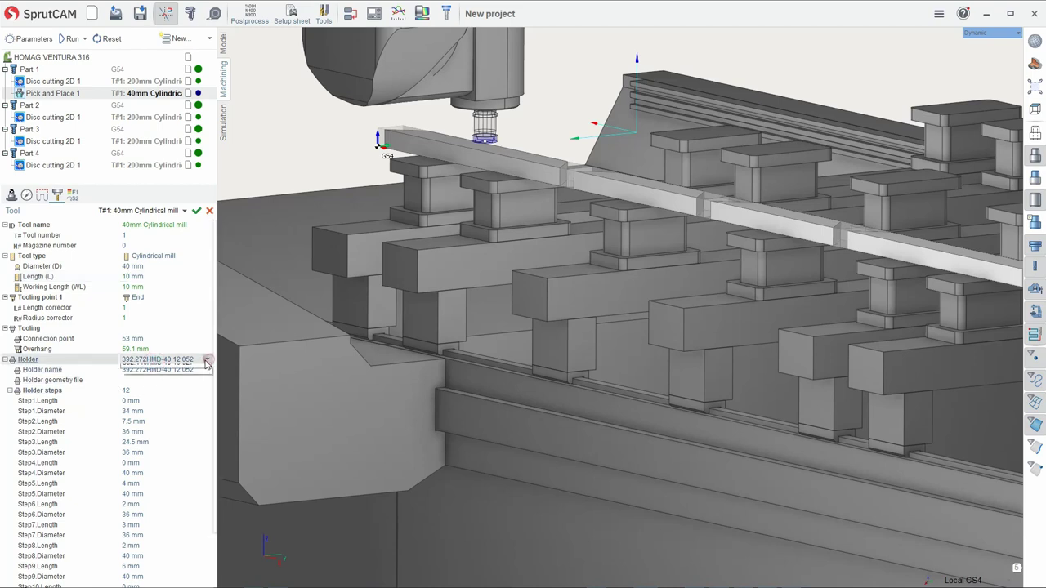
{"action": "left_click", "coordinate": [153, 369]}
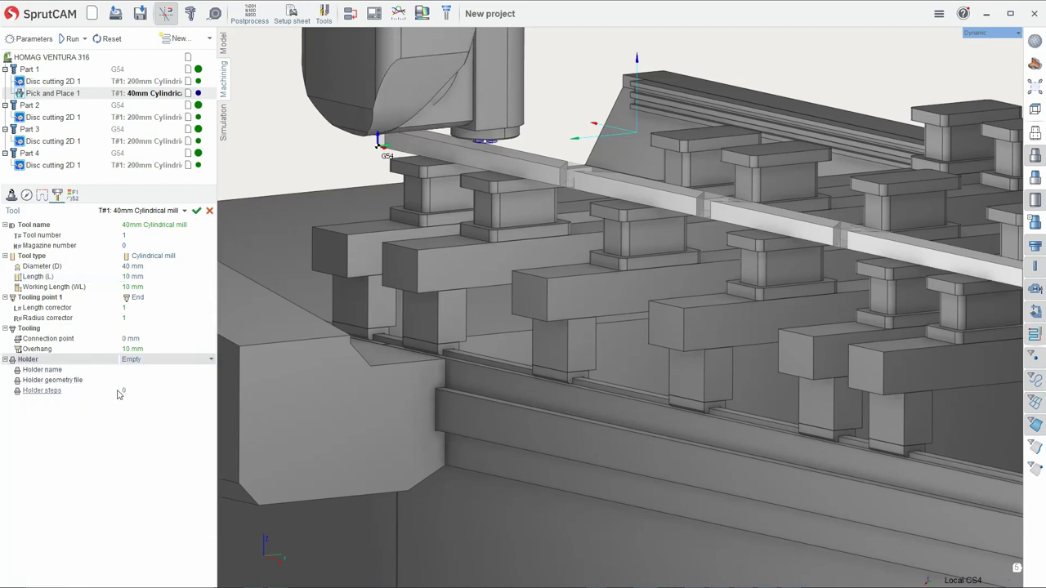
{"action": "left_click", "coordinate": [131, 391]}
{"action": "type", "text": "2"}
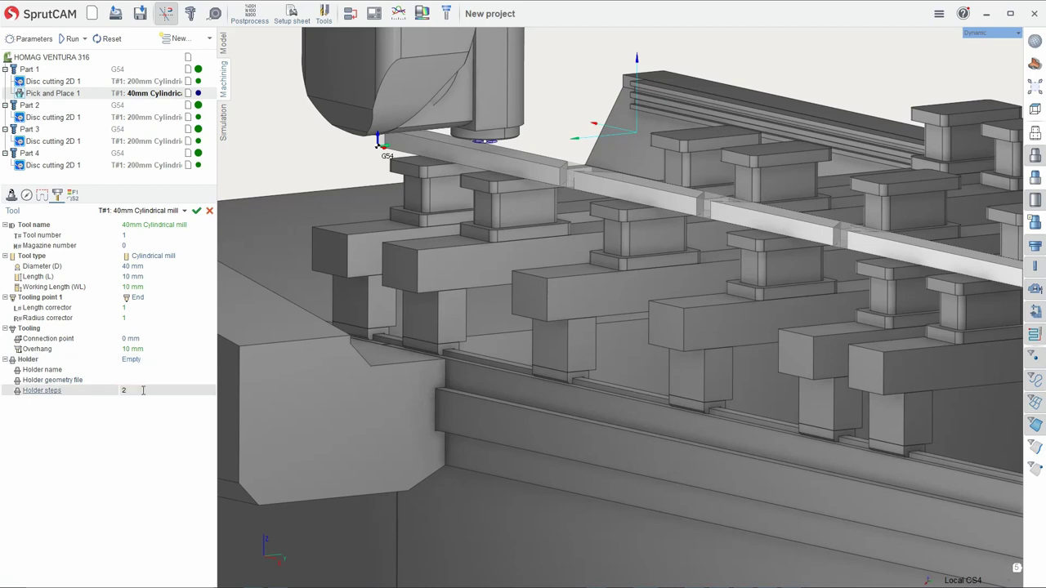
{"action": "key", "text": "Return"}
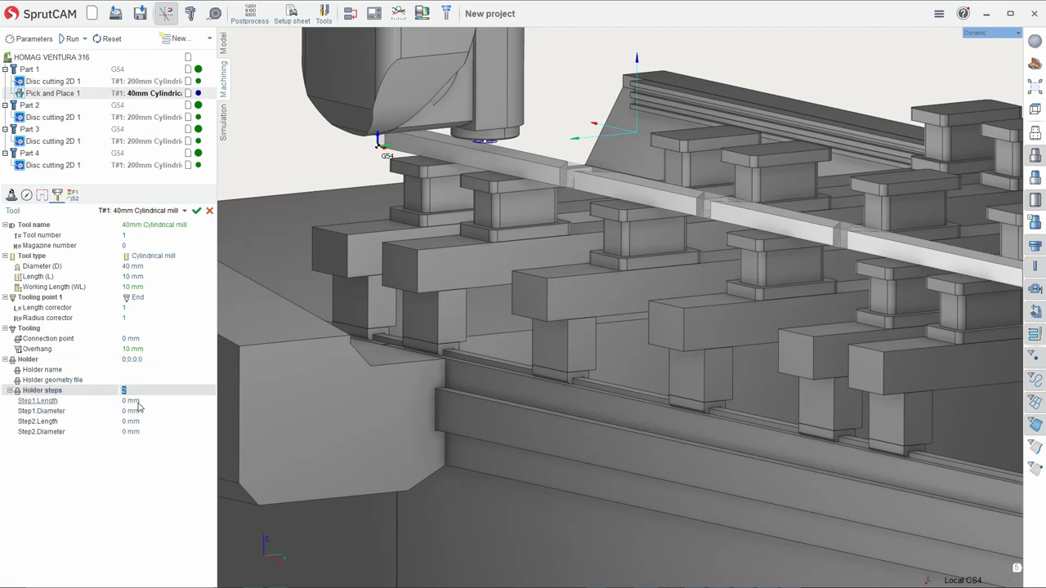
{"action": "left_click", "coordinate": [135, 410]}
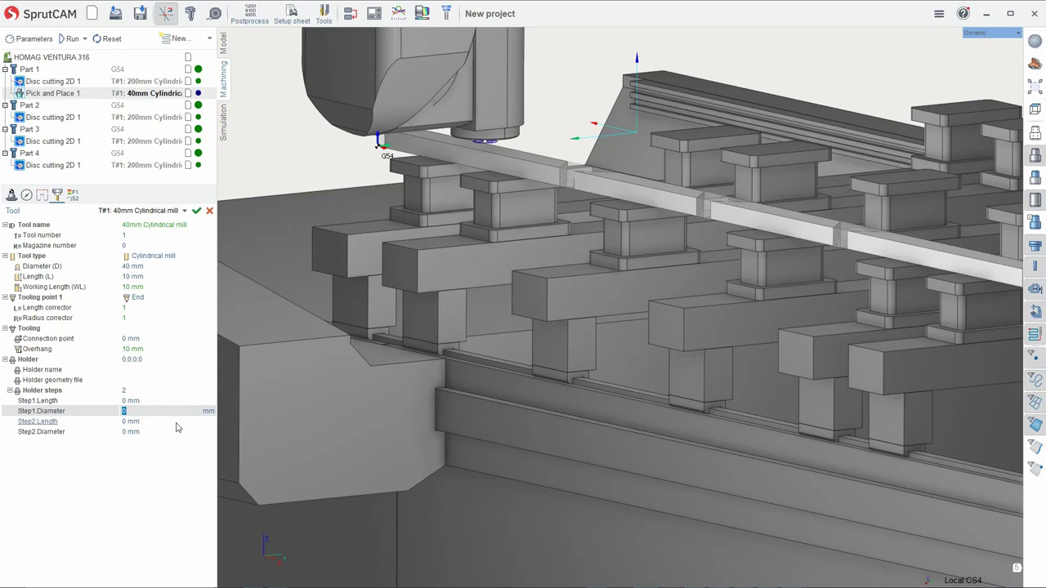
{"action": "type", "text": "20"}
{"action": "key", "text": "Up"}
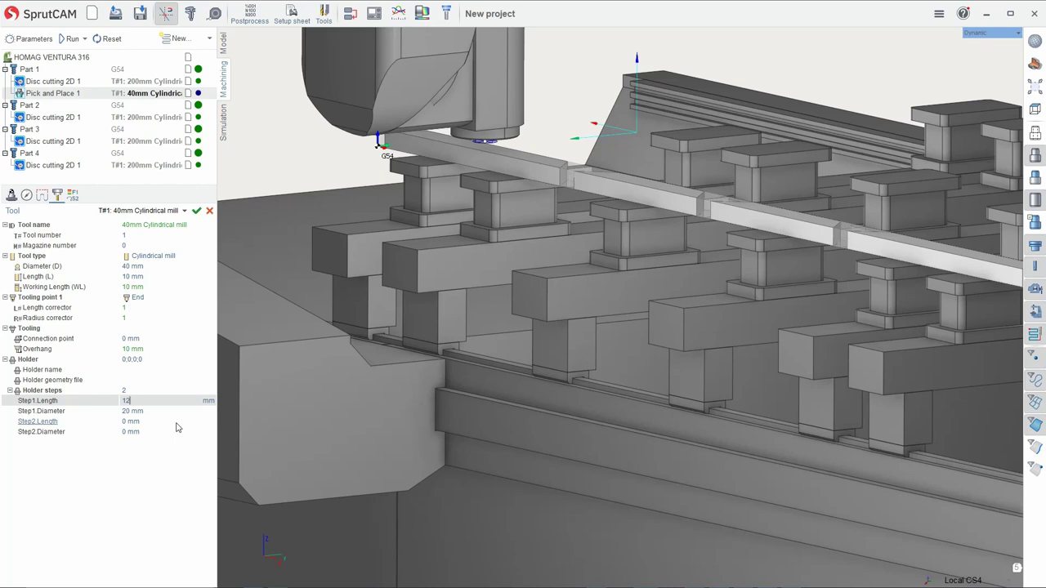
{"action": "left_click", "coordinate": [177, 427]}
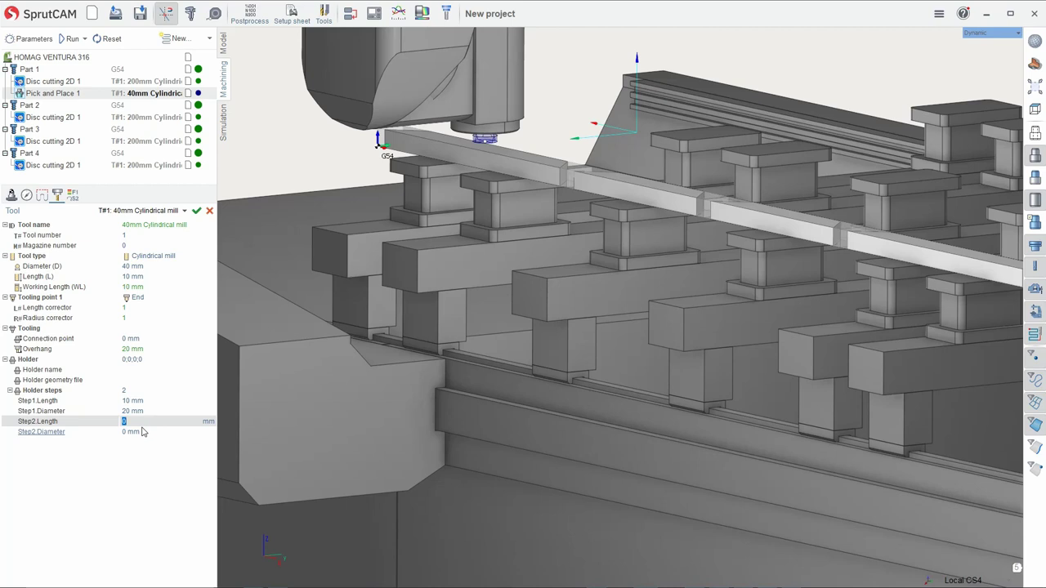
{"action": "type", "text": "40"}
{"action": "left_click", "coordinate": [141, 432]}
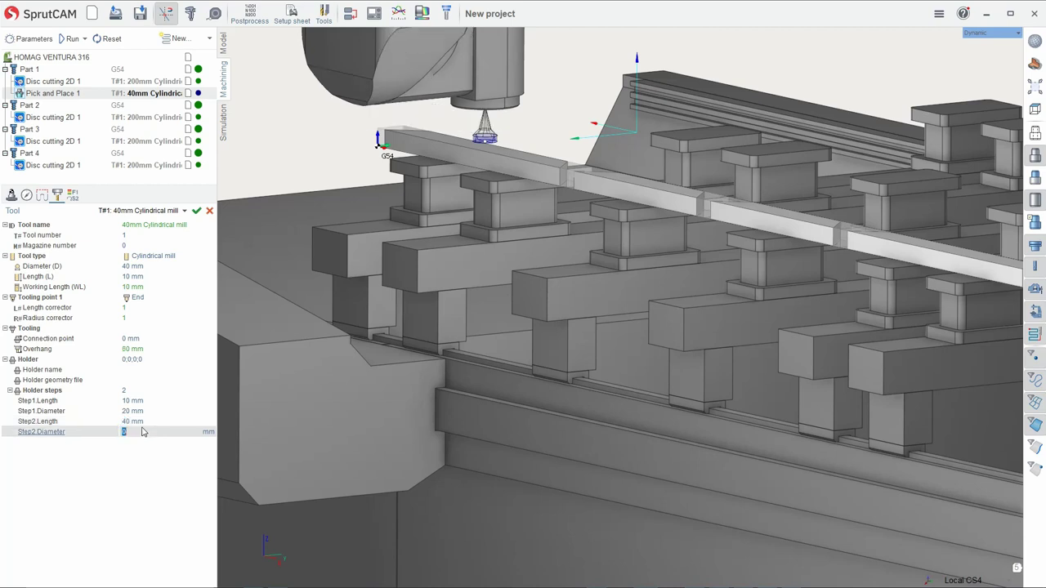
{"action": "type", "text": "20"}
{"action": "double_click", "coordinate": [141, 431]}
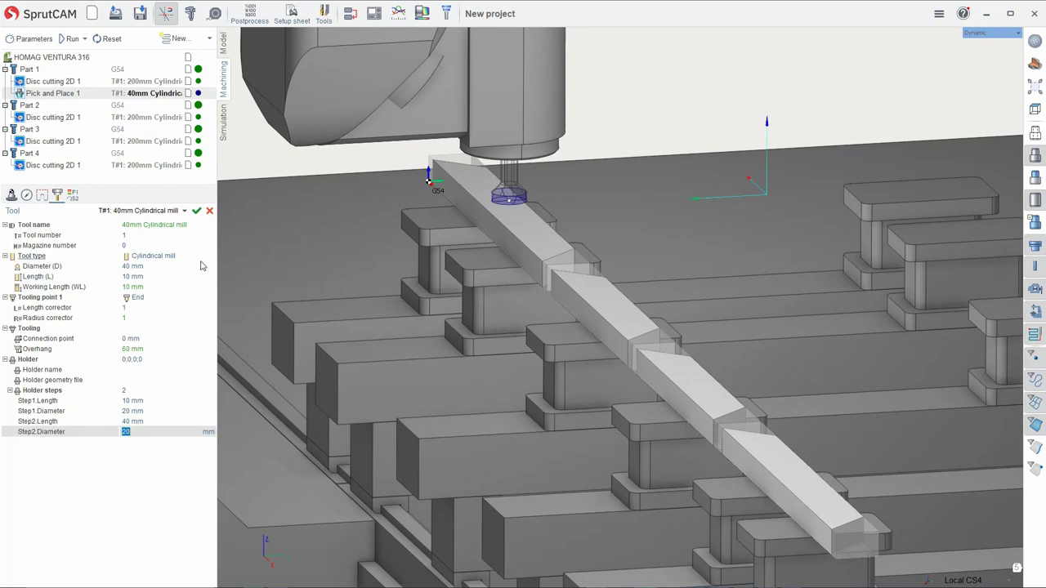
{"action": "left_click", "coordinate": [196, 214]}
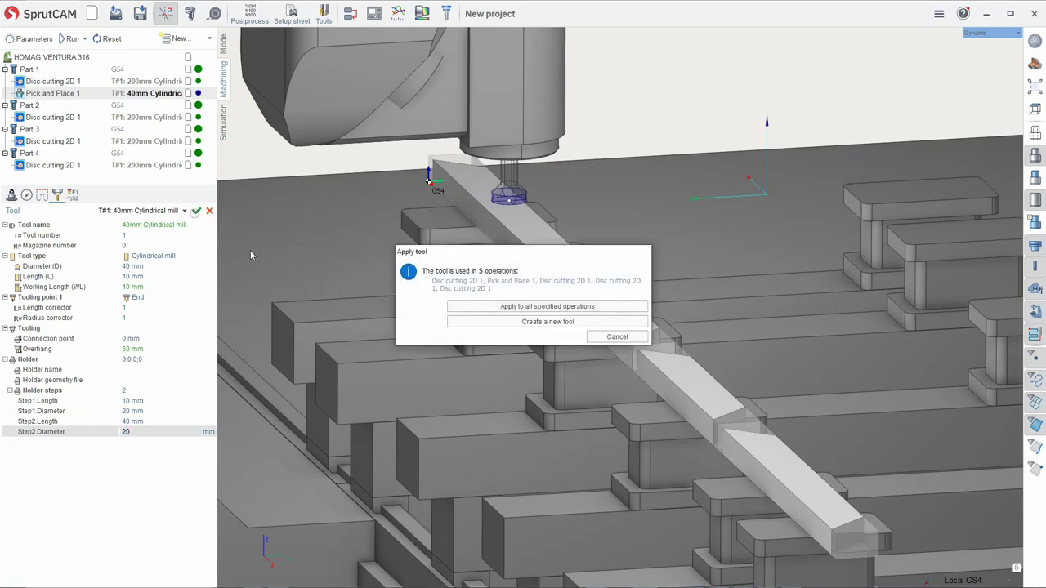
{"action": "left_click", "coordinate": [470, 318]}
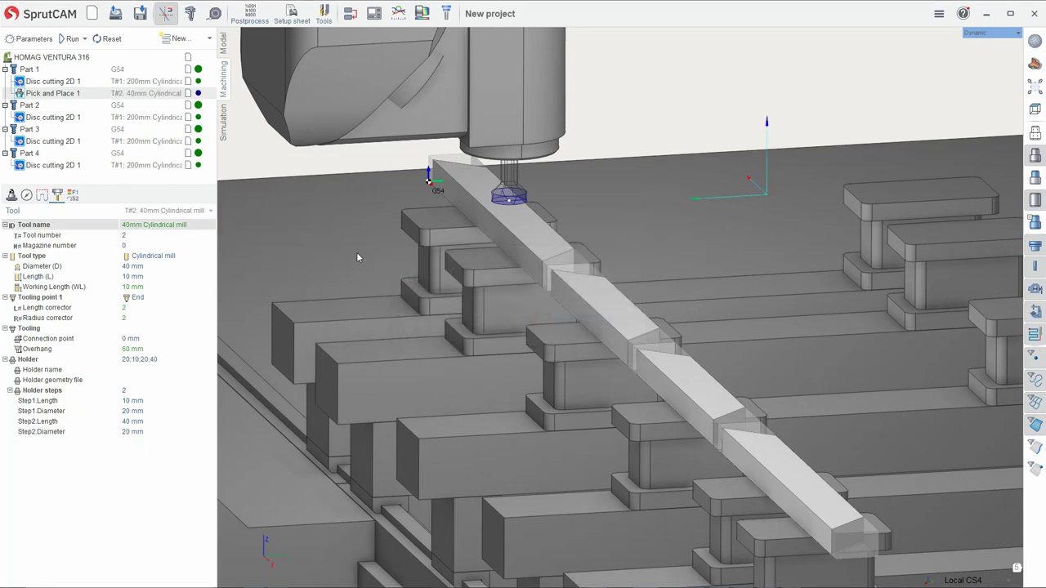
Set Pick and Place 1's pick position to Local CS1 in the Strategy settings
{"action": "scroll", "coordinate": [404, 248], "scroll_direction": "down", "scroll_amount": 3}
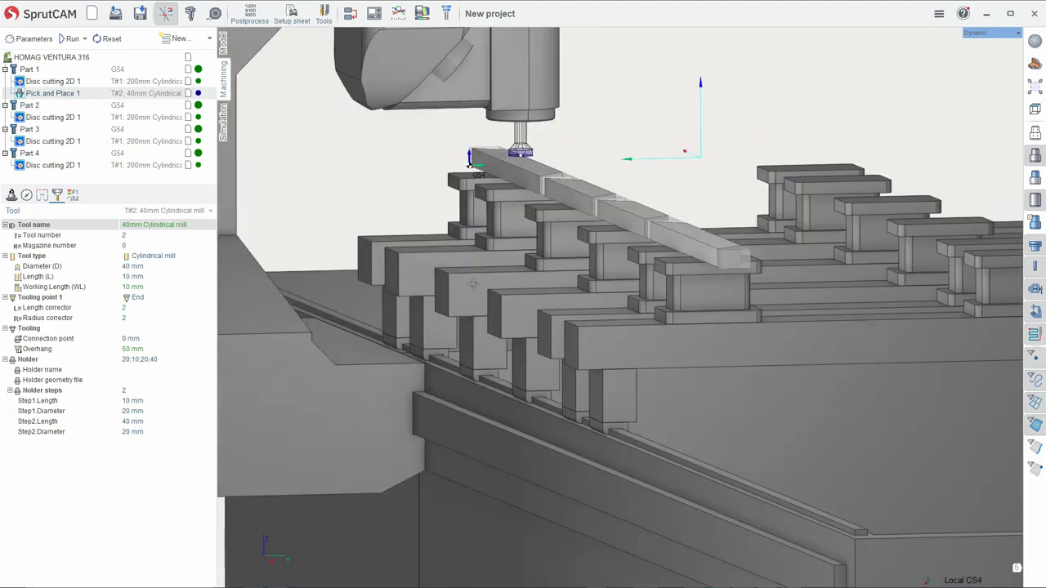
{"action": "scroll", "coordinate": [462, 204], "scroll_direction": "up", "scroll_amount": 2}
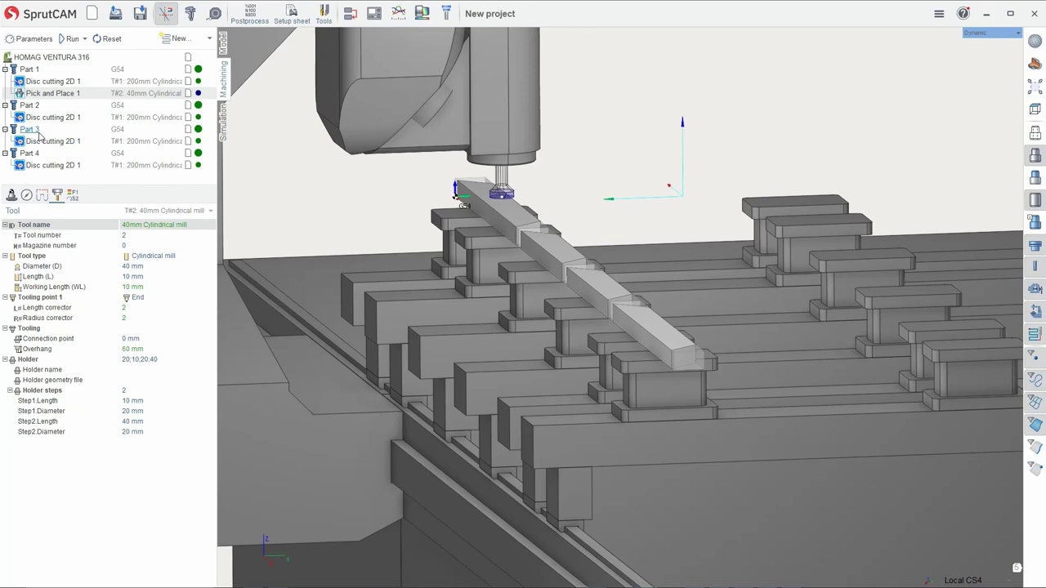
{"action": "left_click", "coordinate": [12, 194]}
{"action": "scroll", "coordinate": [493, 199], "scroll_direction": "up", "scroll_amount": 2}
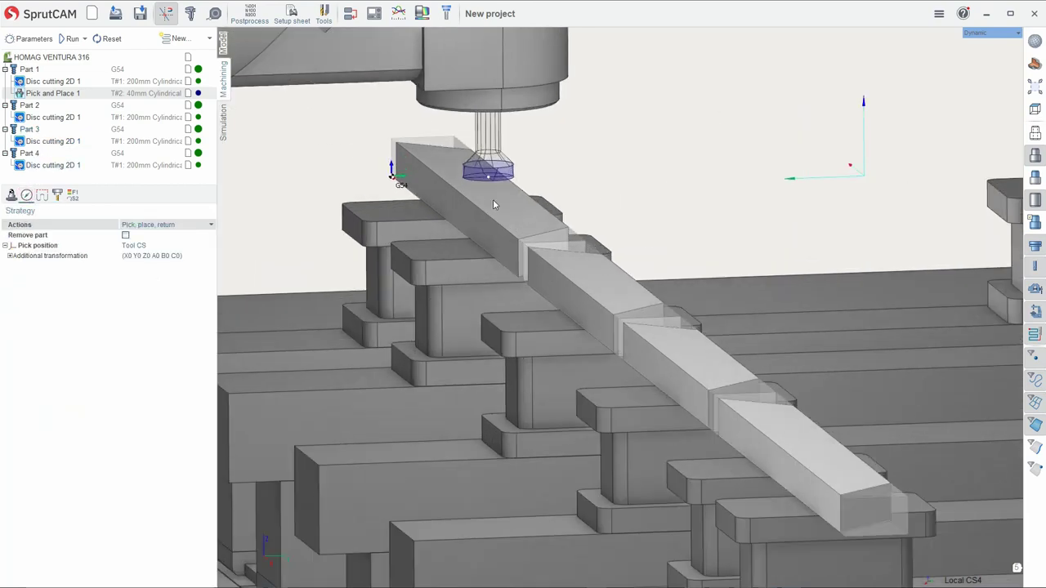
{"action": "scroll", "coordinate": [493, 200], "scroll_direction": "up", "scroll_amount": 2}
{"action": "scroll", "coordinate": [490, 196], "scroll_direction": "up", "scroll_amount": 3}
{"action": "scroll", "coordinate": [490, 206], "scroll_direction": "down", "scroll_amount": 4}
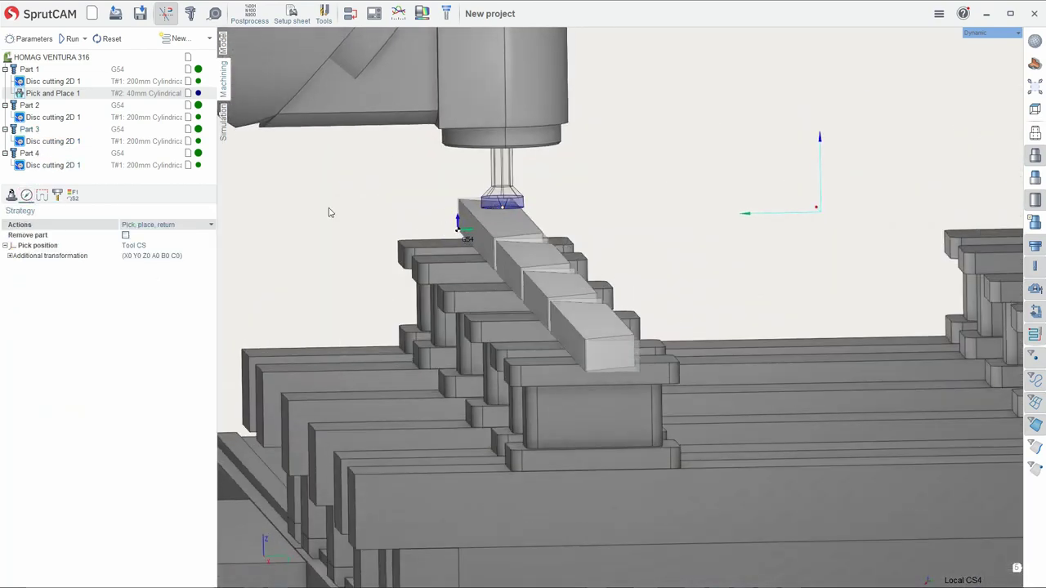
{"action": "left_click", "coordinate": [141, 247]}
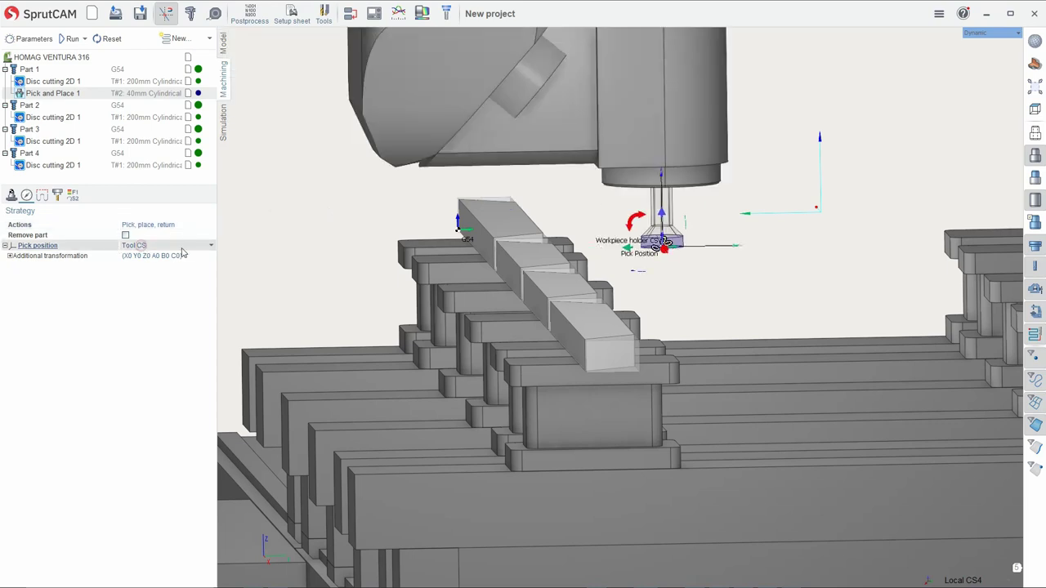
{"action": "left_click", "coordinate": [212, 246]}
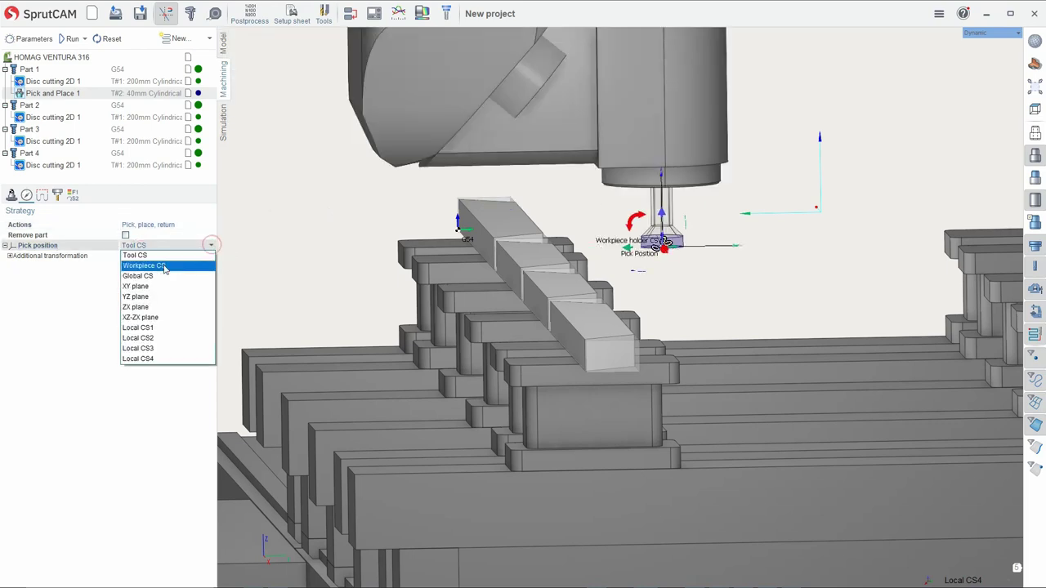
{"action": "left_click", "coordinate": [140, 328]}
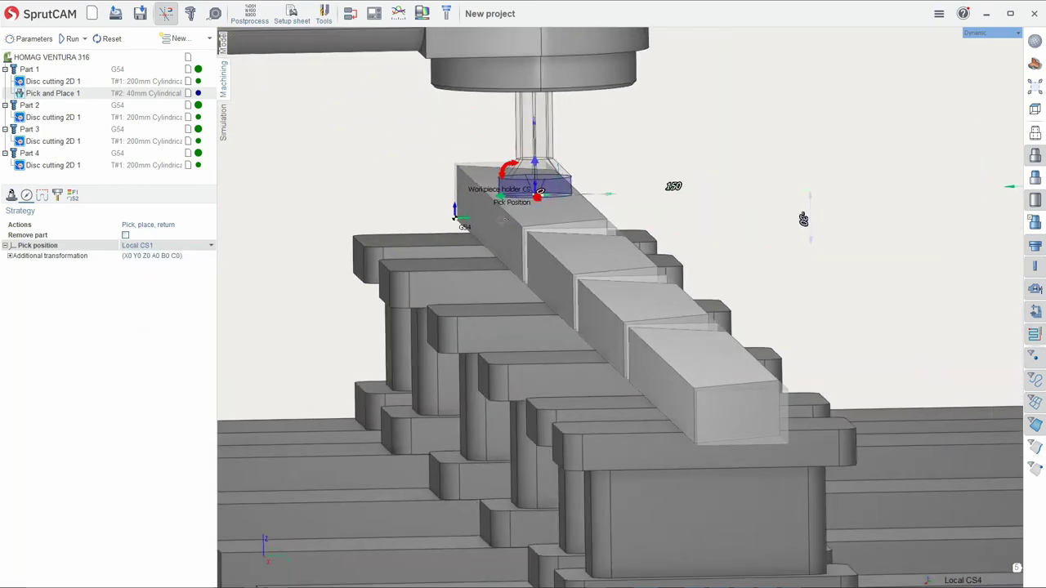
Check the additional transformation offsets, leaving them at zero, then return to Setup
{"action": "left_click", "coordinate": [10, 256]}
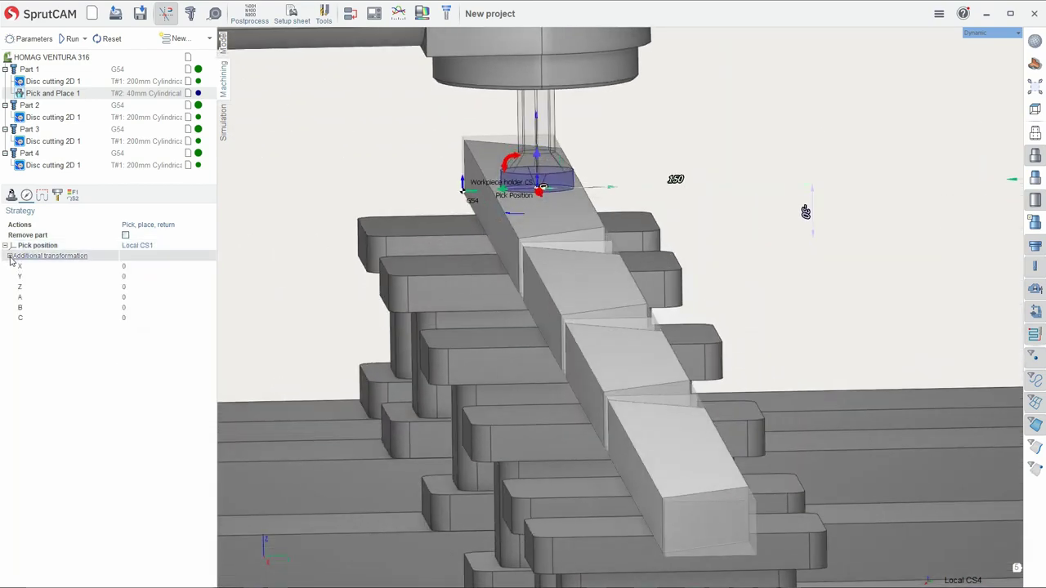
{"action": "left_click", "coordinate": [140, 288]}
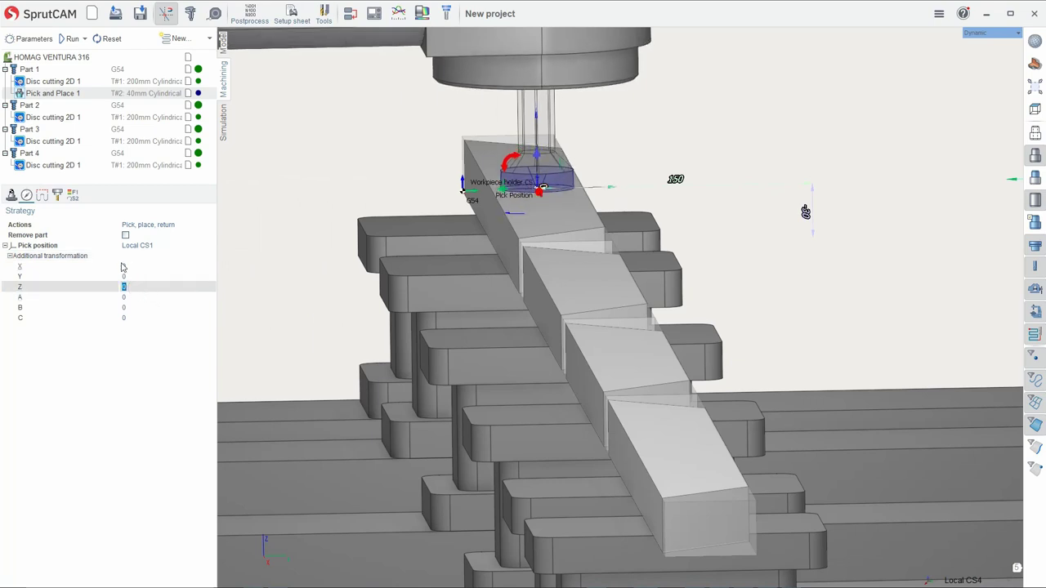
{"action": "left_click", "coordinate": [10, 255]}
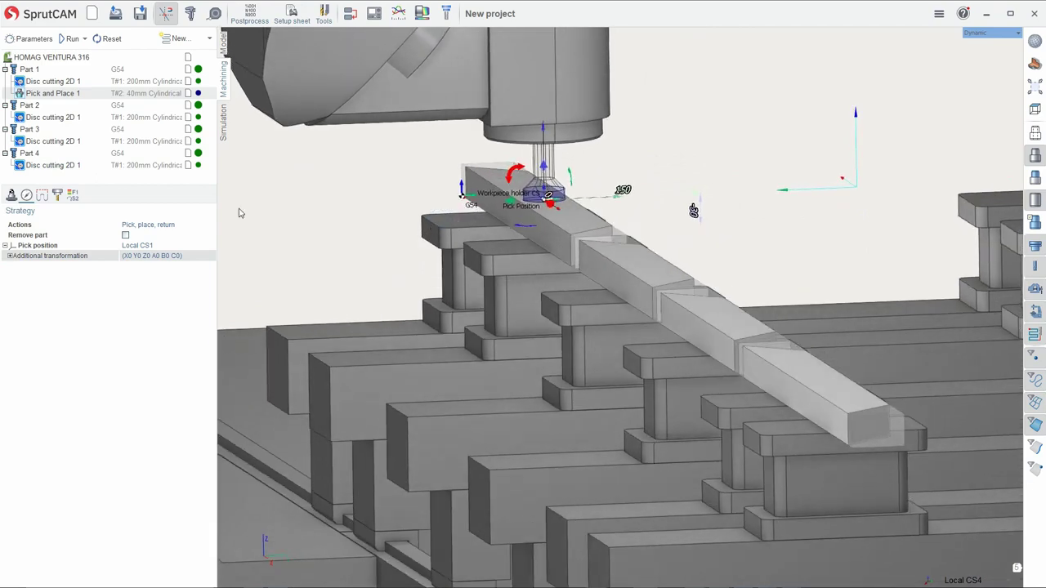
{"action": "left_click", "coordinate": [12, 196]}
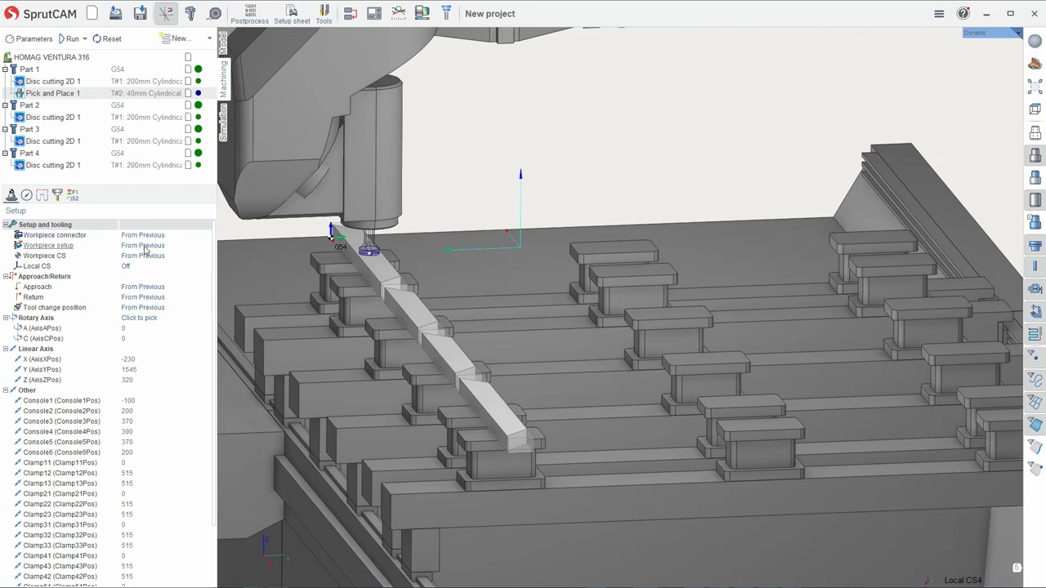
Base the pick-and-place workpiece on Global CS, translated to X 660, Y 800, Z 100
{"action": "left_click", "coordinate": [143, 245]}
{"action": "left_click", "coordinate": [205, 246]}
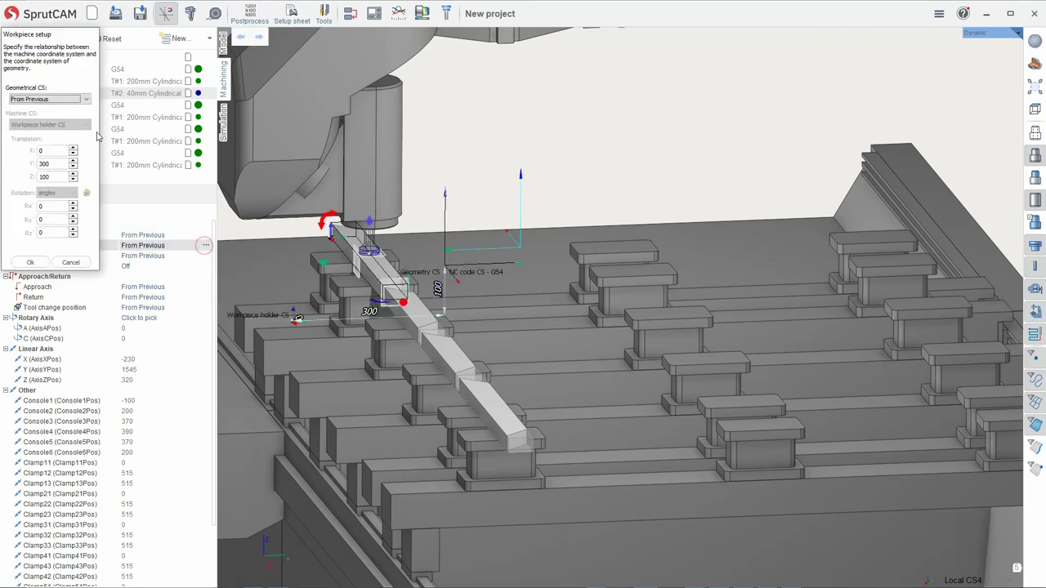
{"action": "left_click", "coordinate": [85, 99]}
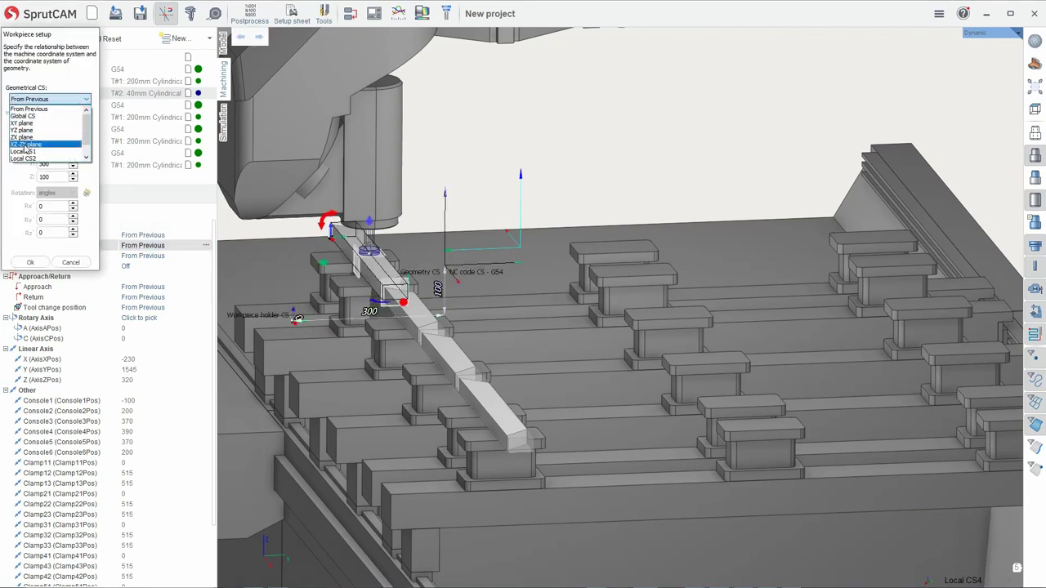
{"action": "left_click", "coordinate": [28, 116]}
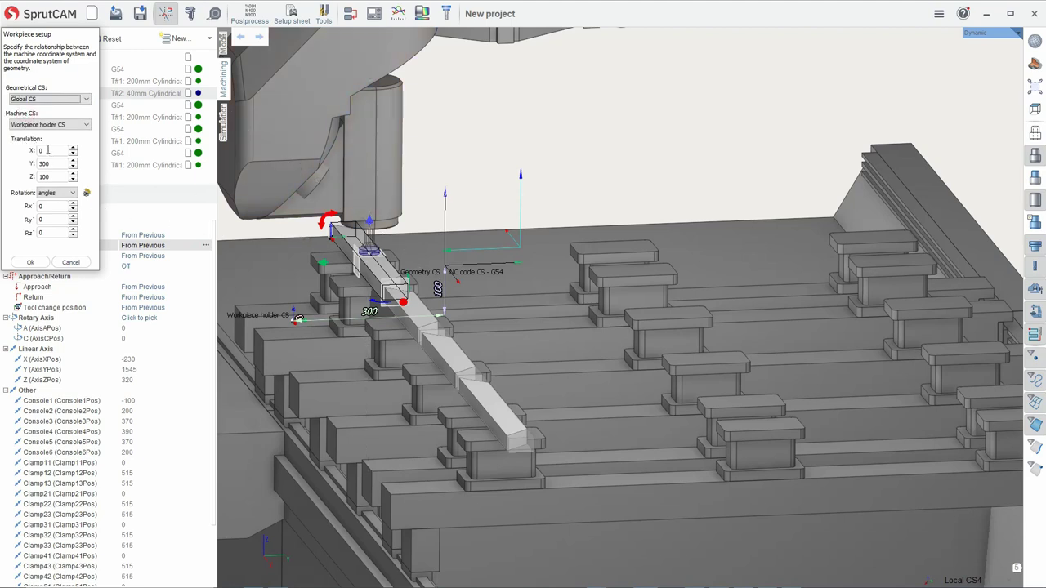
{"action": "double_click", "coordinate": [47, 151]}
{"action": "type", "text": "800"}
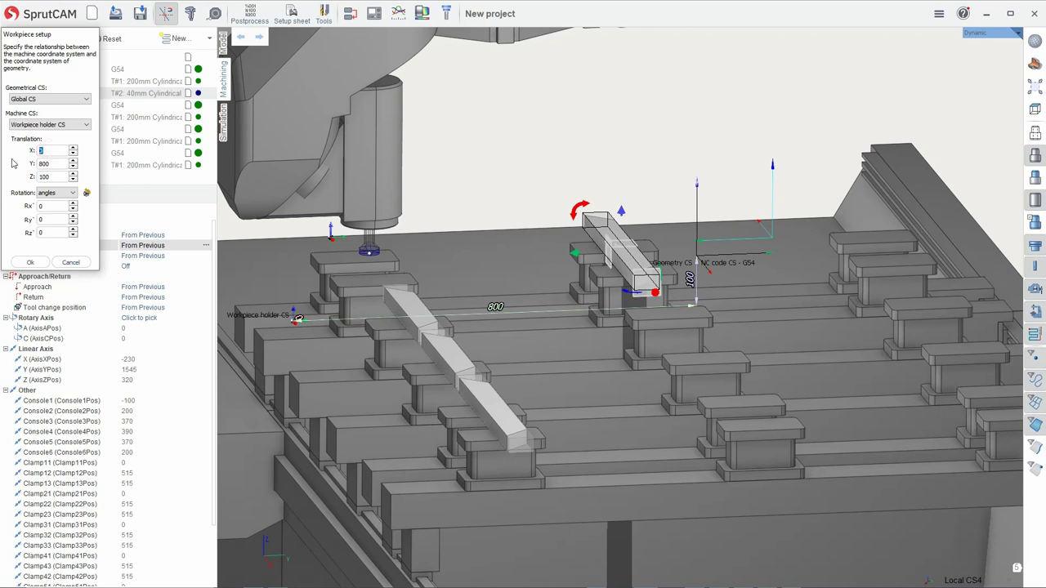
{"action": "type", "text": "660"}
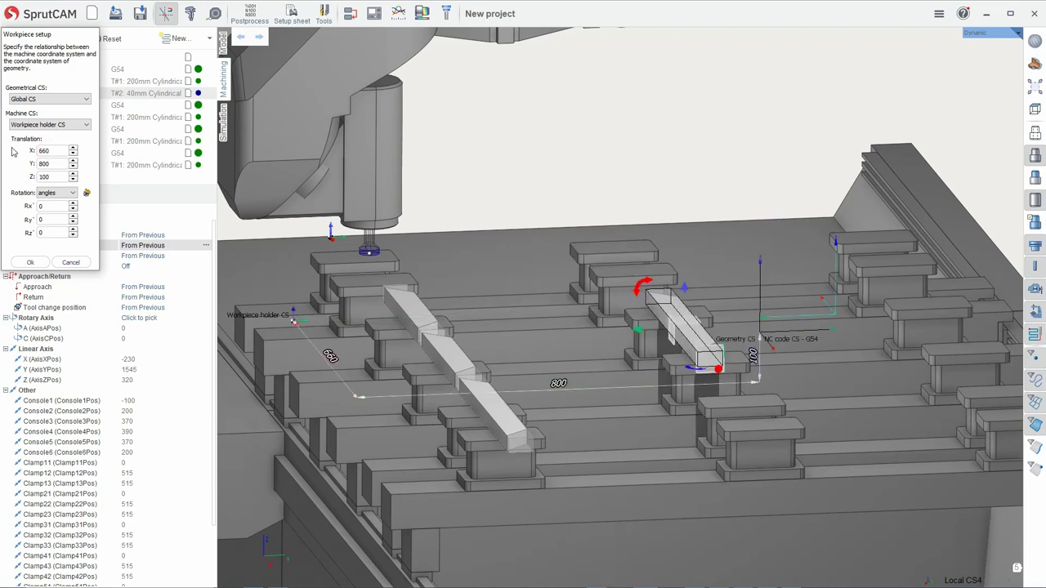
{"action": "scroll", "coordinate": [611, 271], "scroll_direction": "up", "scroll_amount": 3}
{"action": "scroll", "coordinate": [611, 271], "scroll_direction": "up", "scroll_amount": 3}
{"action": "middle_click_drag", "start_coordinate": [611, 271], "coordinate": [638, 257]}
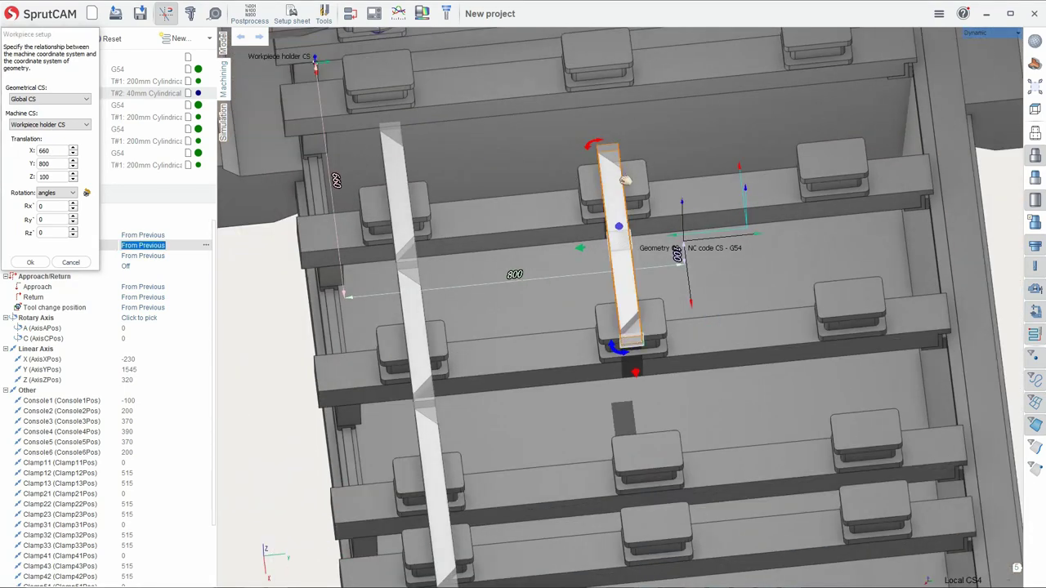
{"action": "left_click", "coordinate": [30, 262]}
Calculate the Pick and Place 1 toolpath
{"action": "scroll", "coordinate": [473, 265], "scroll_direction": "down", "scroll_amount": 3}
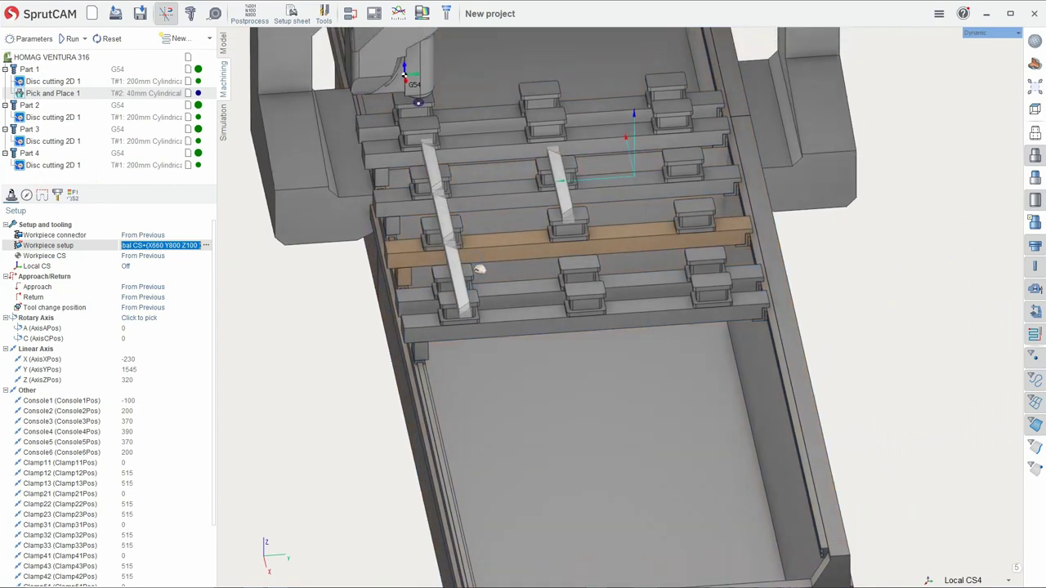
{"action": "left_click", "coordinate": [73, 39]}
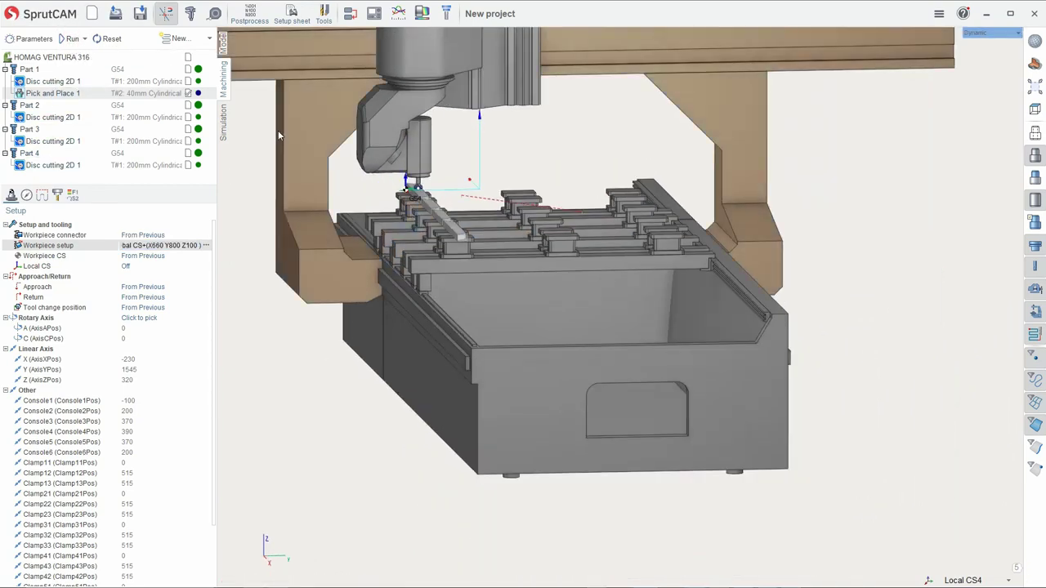
{"action": "left_click", "coordinate": [226, 135]}
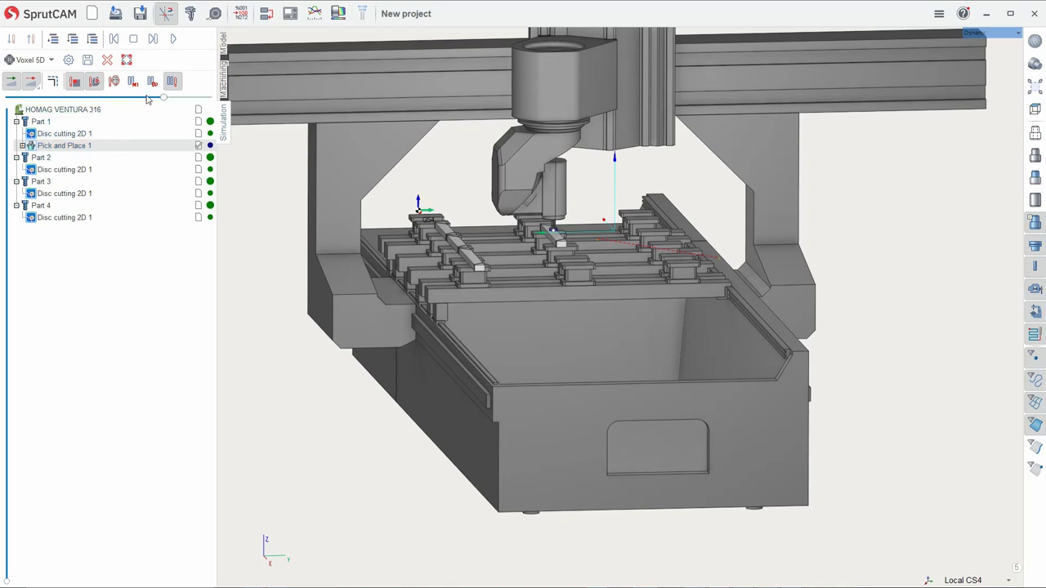
{"action": "left_click", "coordinate": [221, 82]}
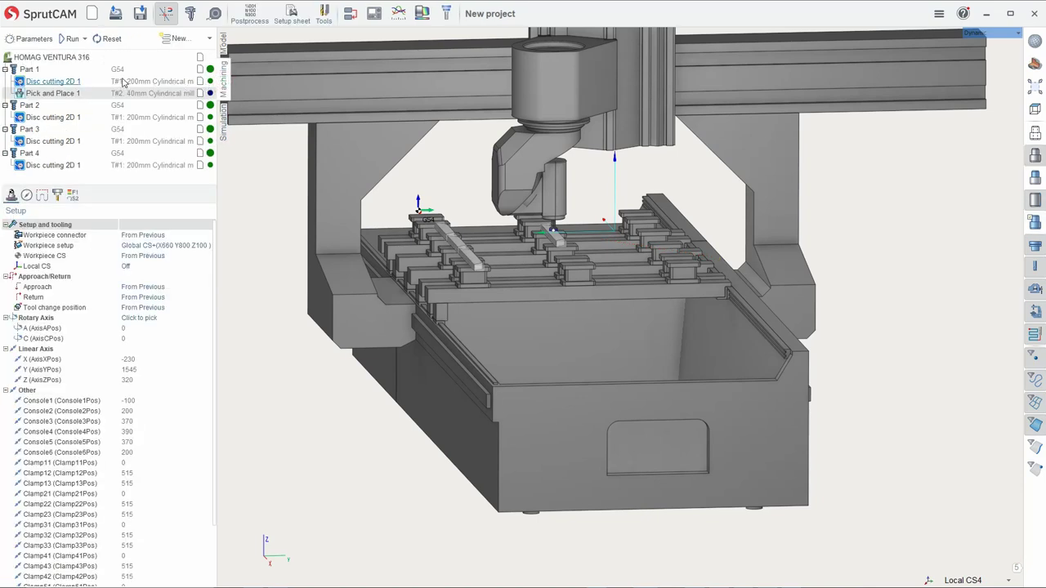
{"action": "left_click", "coordinate": [222, 121]}
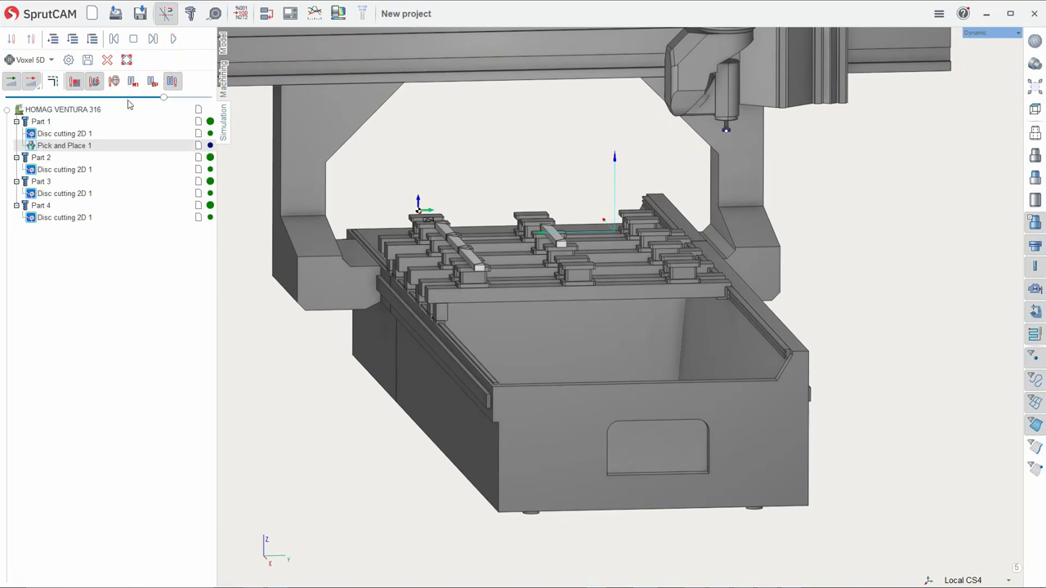
{"action": "left_click", "coordinate": [224, 81]}
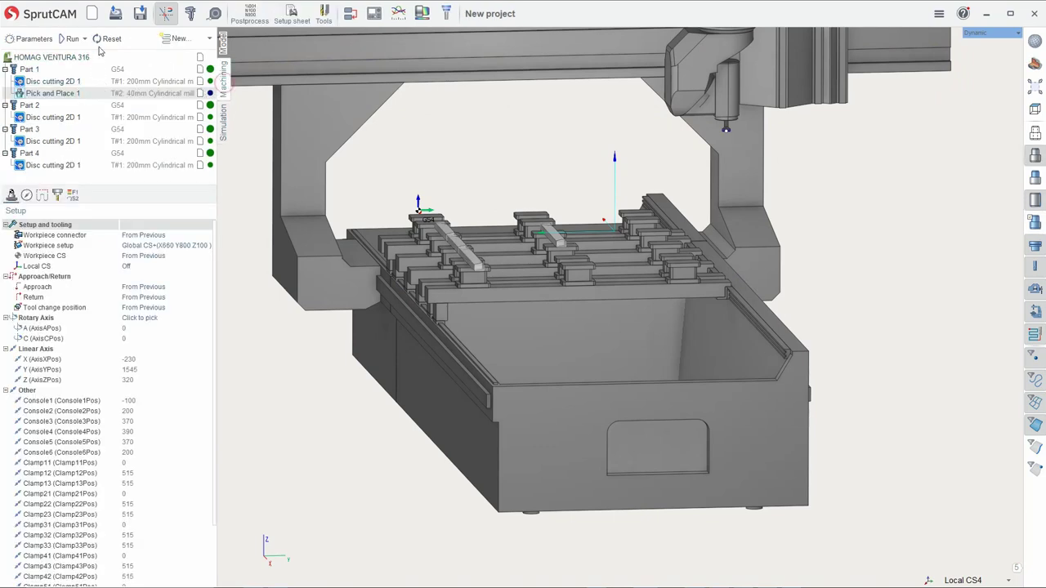
{"action": "left_click", "coordinate": [73, 41]}
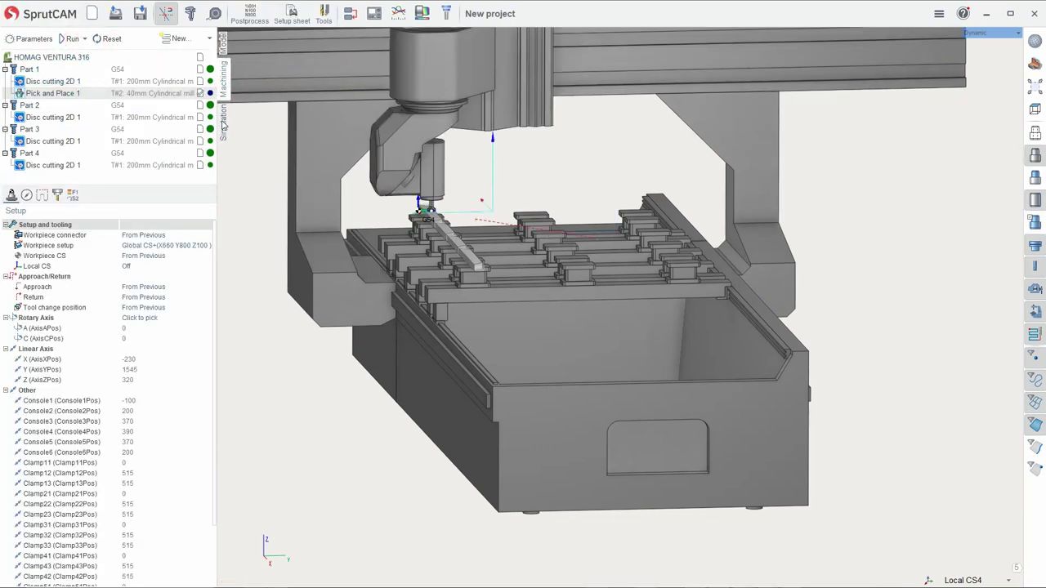
Play the pick-and-place simulation, zoom in on the clamp collision, and rewind it
{"action": "left_click", "coordinate": [156, 39]}
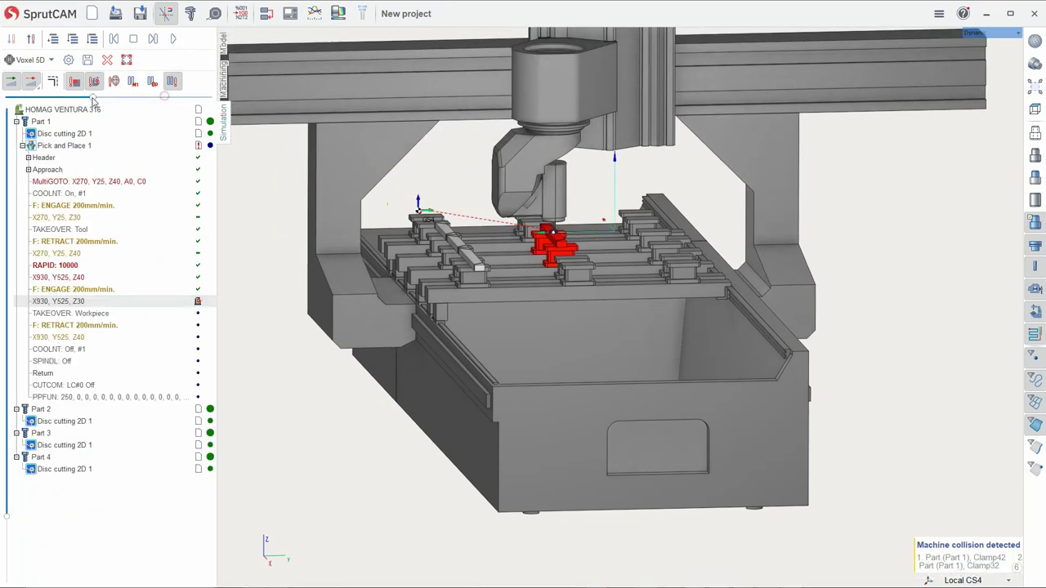
{"action": "left_click", "coordinate": [107, 60]}
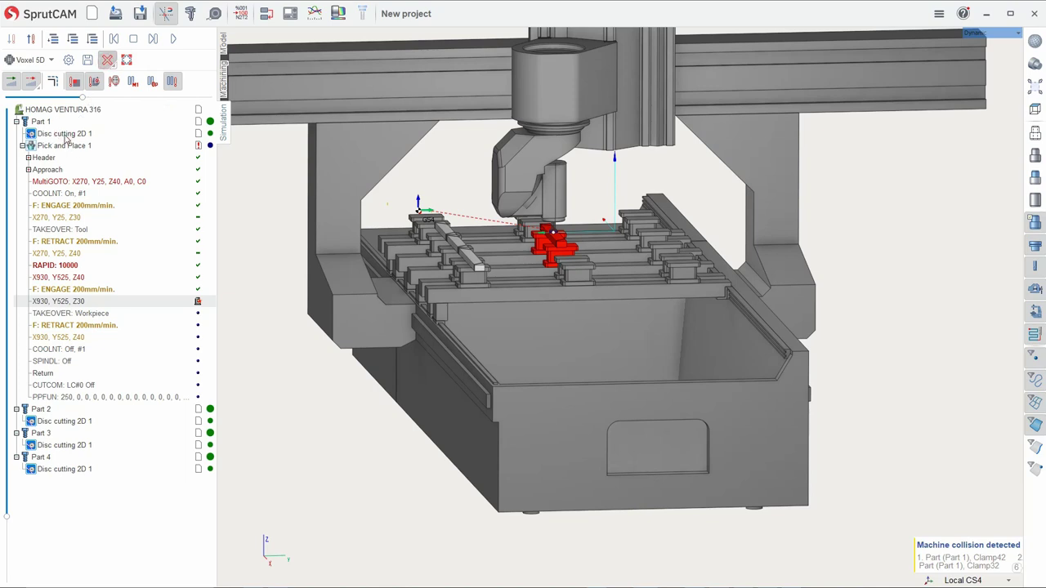
{"action": "left_click", "coordinate": [65, 134]}
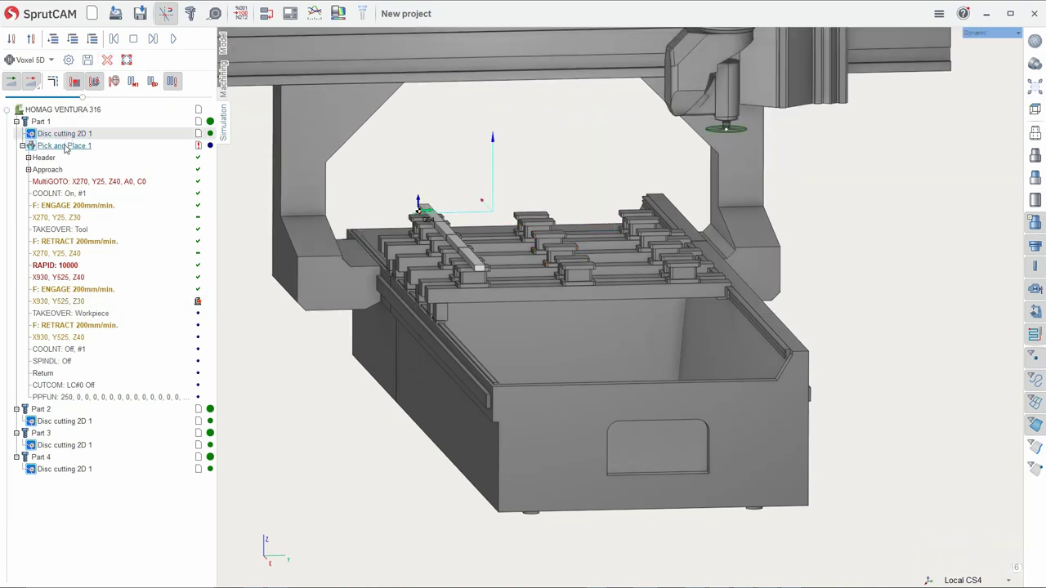
{"action": "left_click", "coordinate": [67, 144]}
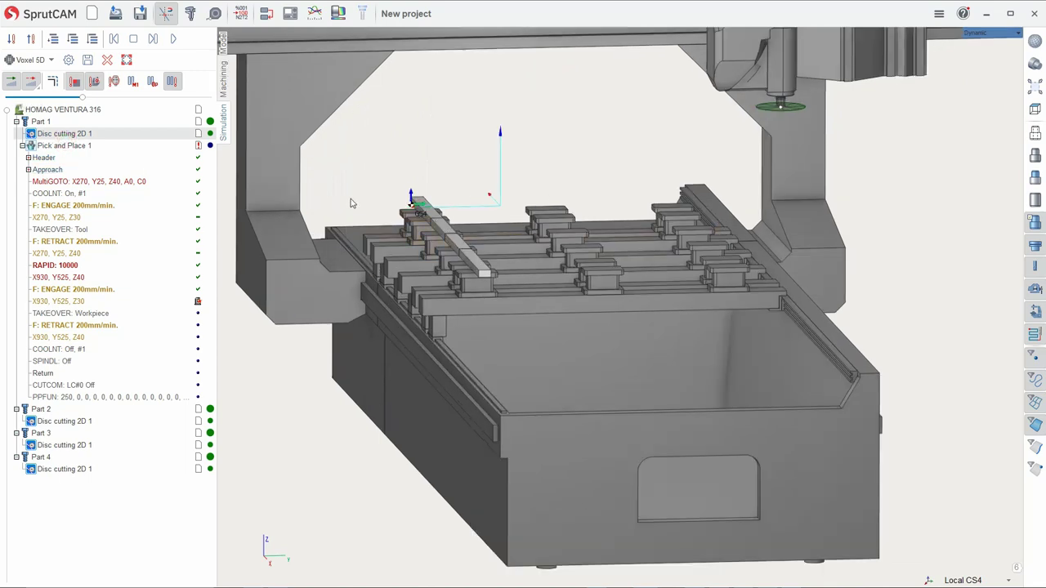
{"action": "left_click", "coordinate": [76, 146]}
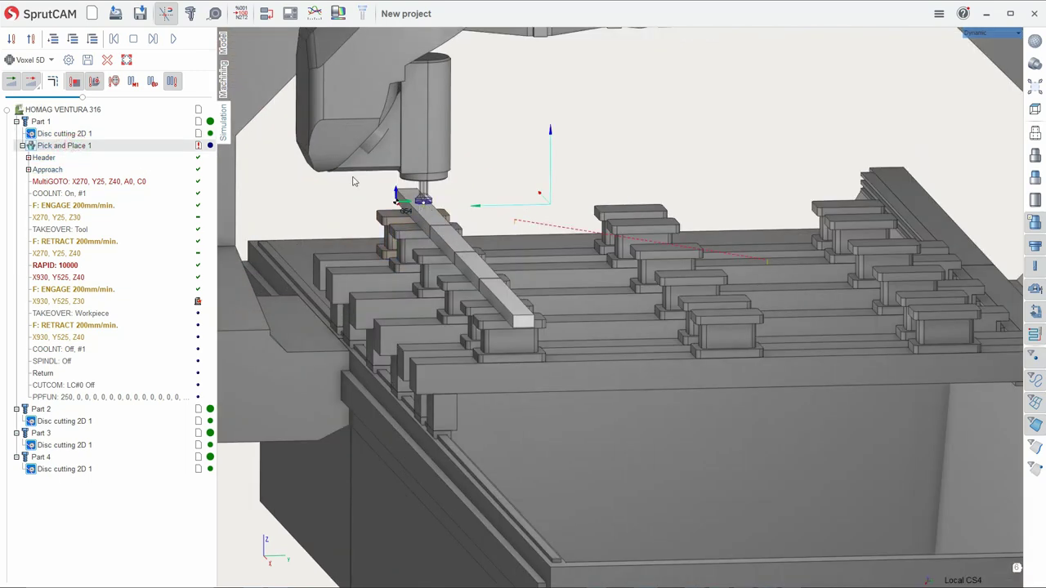
{"action": "left_click", "coordinate": [173, 39]}
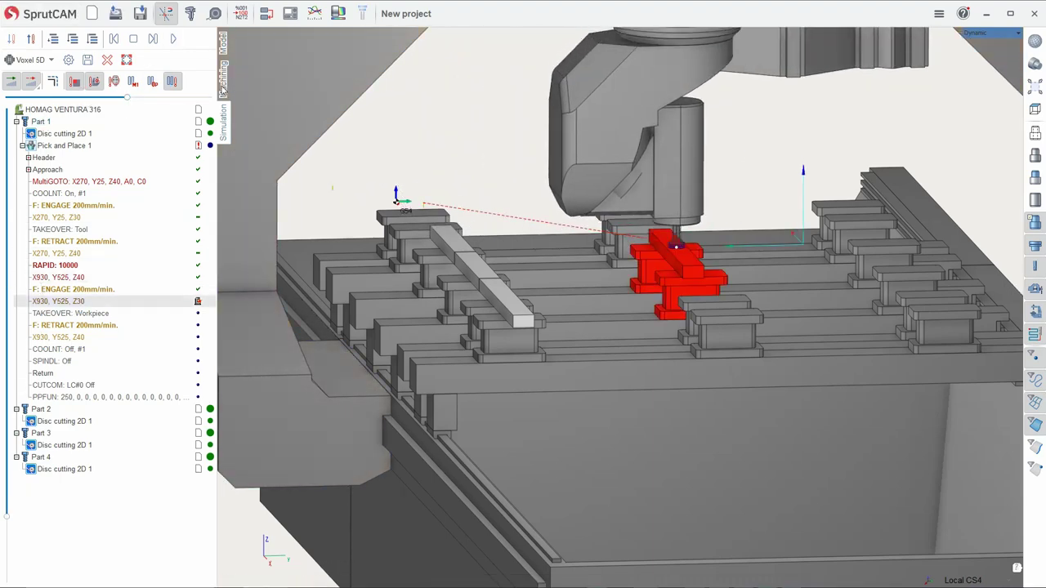
{"action": "scroll", "coordinate": [646, 271], "scroll_direction": "up", "scroll_amount": 5}
{"action": "middle_click_drag", "start_coordinate": [645, 271], "coordinate": [265, 152]}
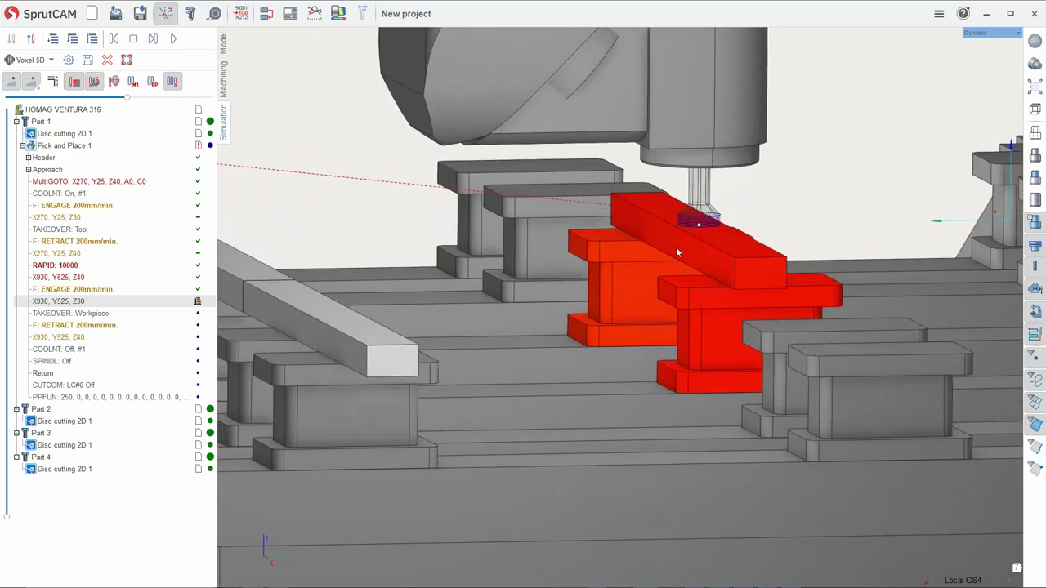
{"action": "left_click", "coordinate": [173, 38]}
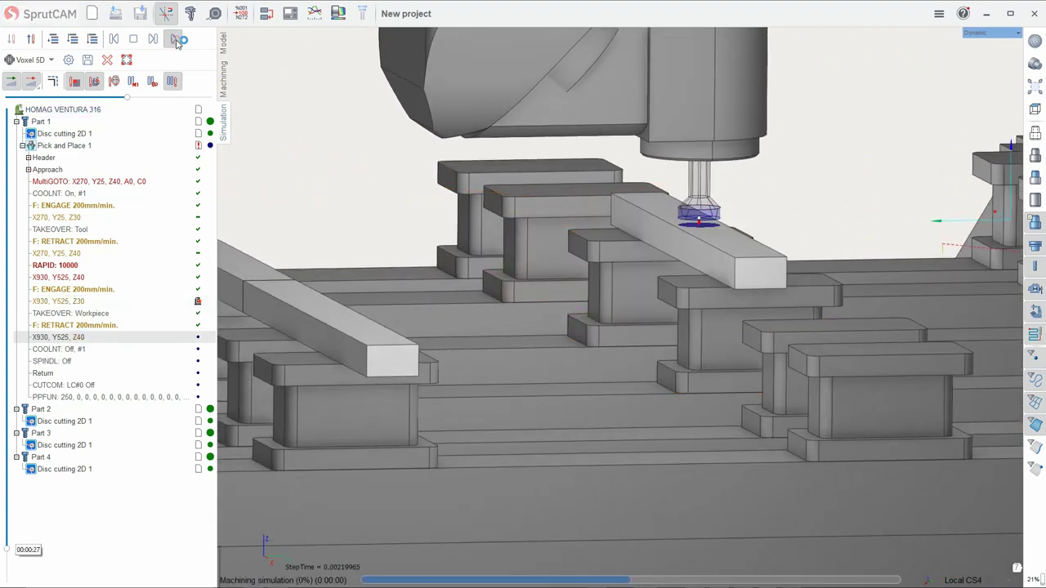
{"action": "scroll", "coordinate": [516, 244], "scroll_direction": "down", "scroll_amount": 3}
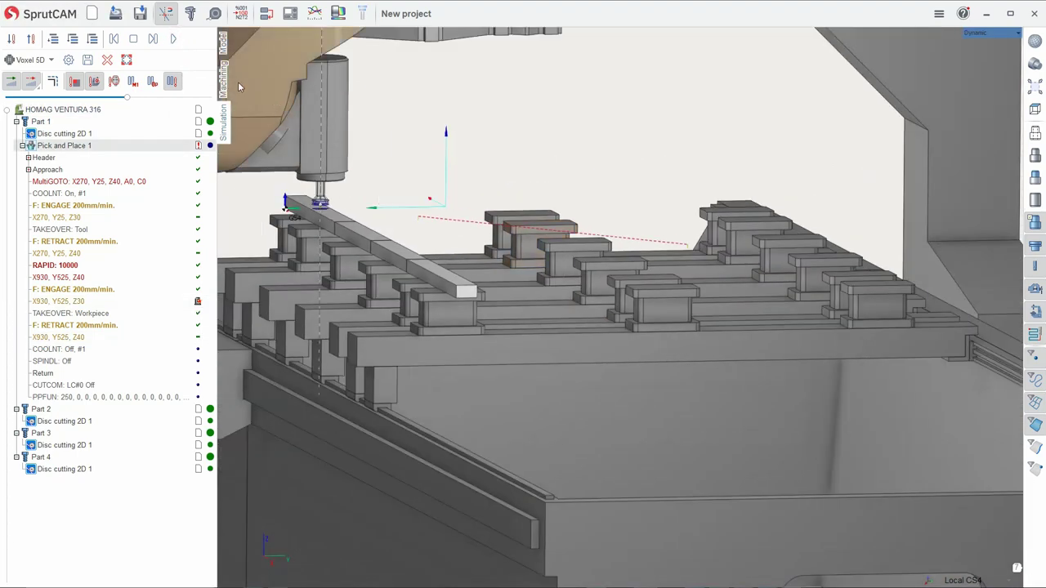
Tick Delete chips in the parameters of the parts' Disc cutting 2D 1 operations
{"action": "left_click", "coordinate": [47, 81]}
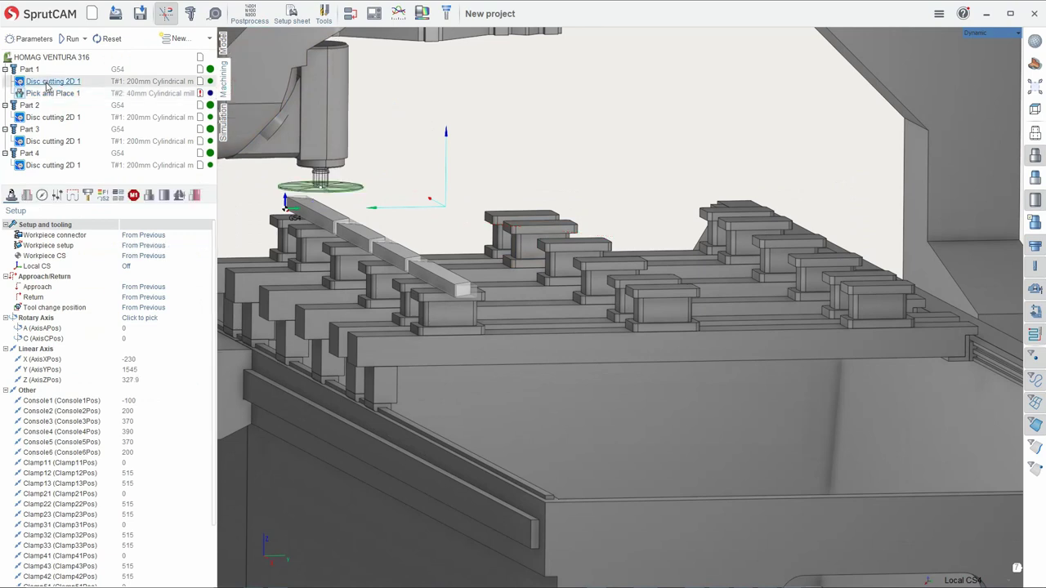
{"action": "left_click", "coordinate": [41, 197]}
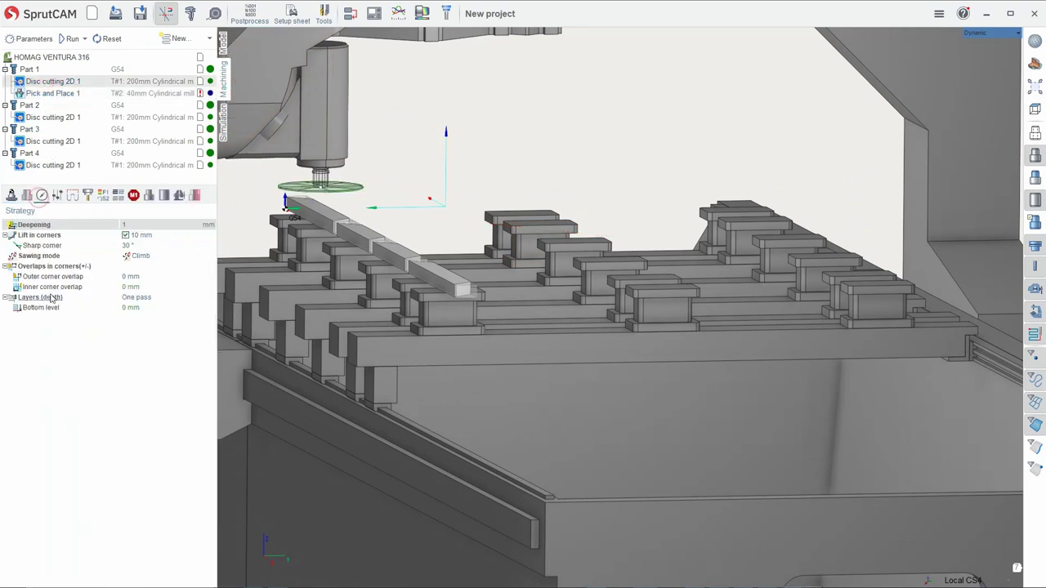
{"action": "left_click", "coordinate": [58, 196]}
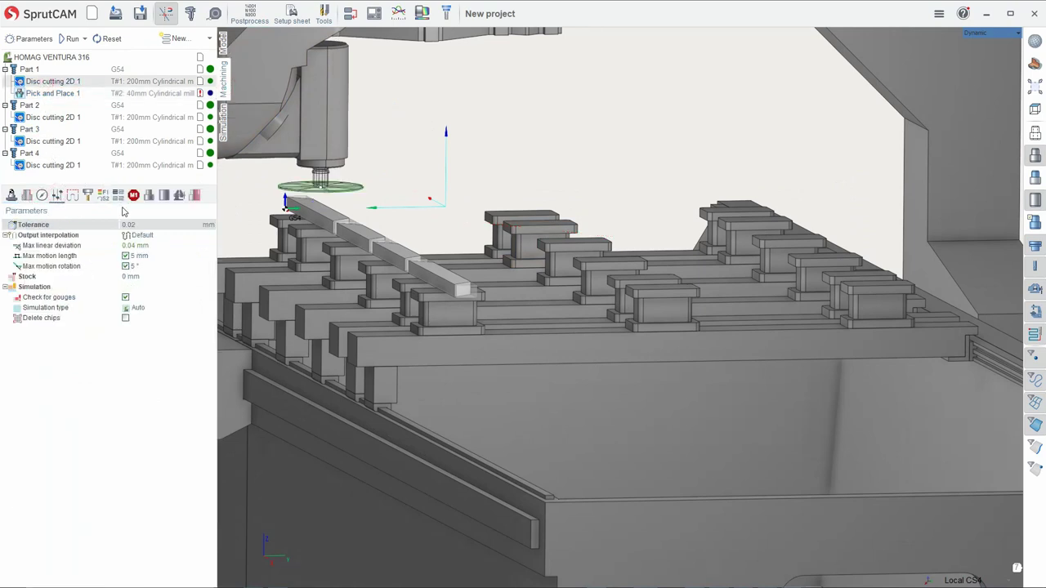
{"action": "left_click", "coordinate": [126, 318]}
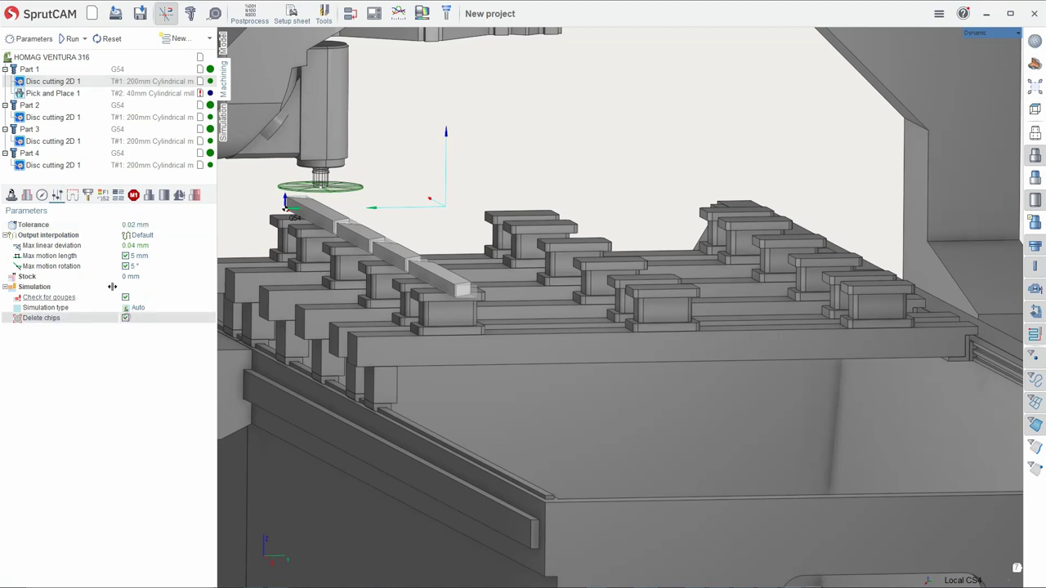
{"action": "left_click", "coordinate": [50, 117]}
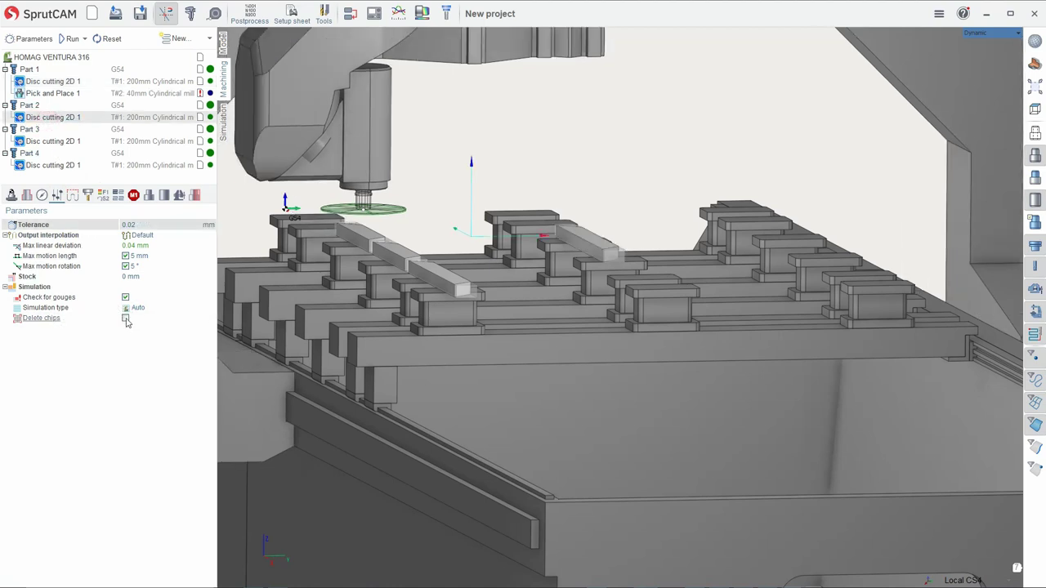
{"action": "left_click", "coordinate": [50, 140]}
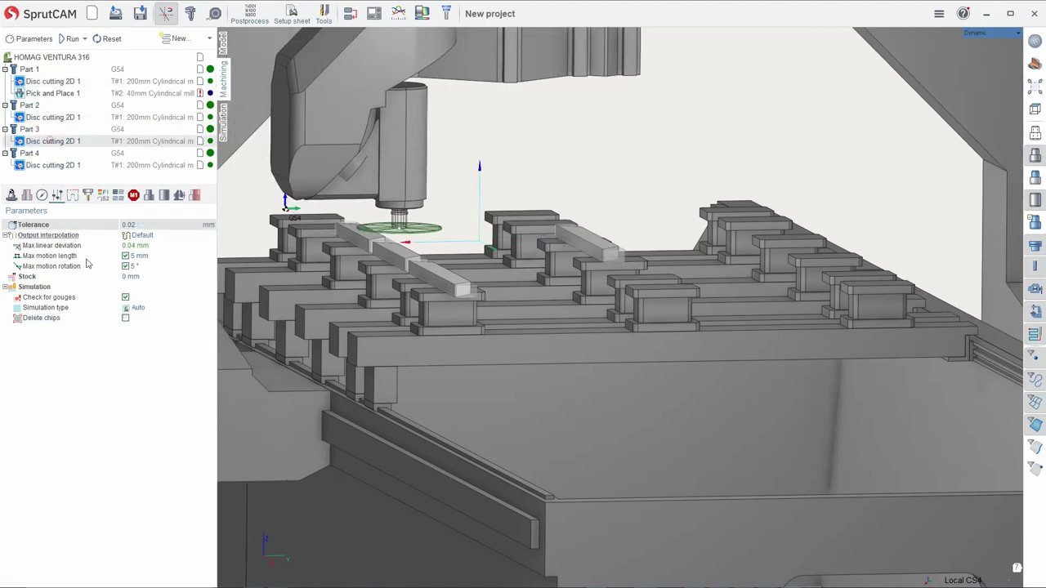
{"action": "left_click", "coordinate": [127, 318]}
{"action": "left_click", "coordinate": [69, 170]}
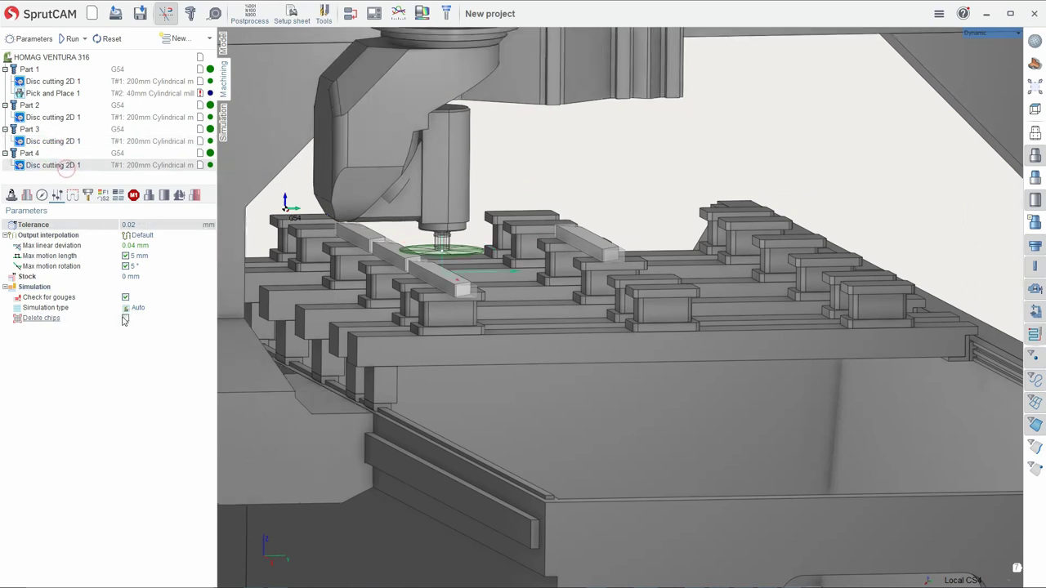
Set Pick and Place 1's safe level to 50 mm and recalculate it
{"action": "left_click", "coordinate": [42, 93]}
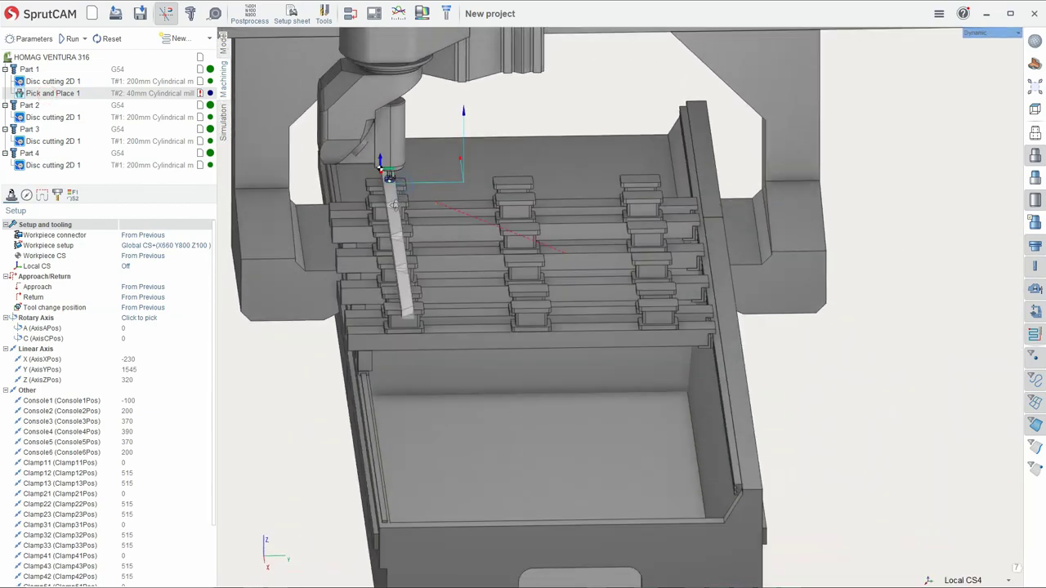
{"action": "middle_click_drag", "start_coordinate": [379, 169], "coordinate": [378, 173]}
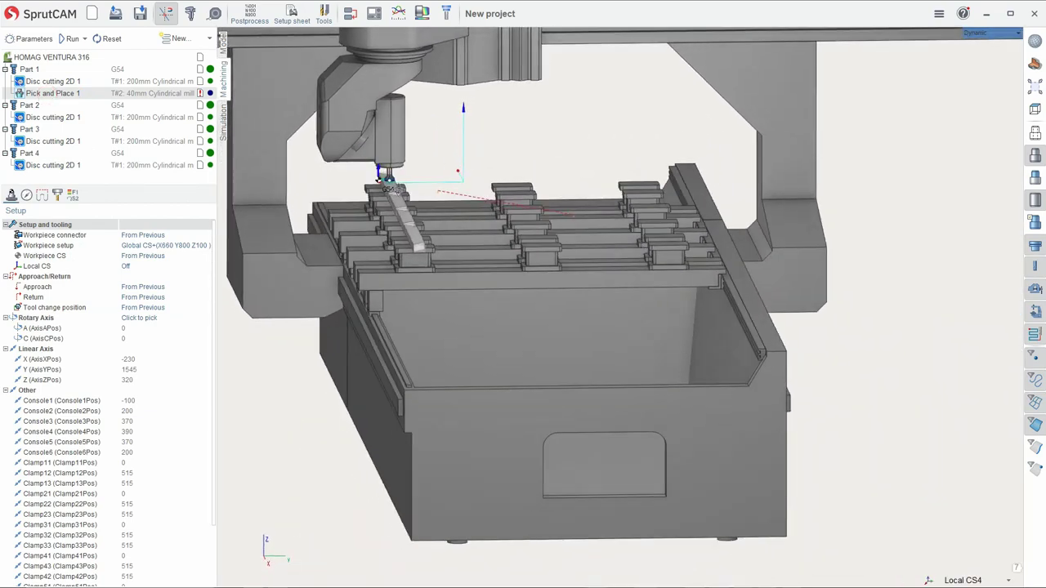
{"action": "left_click", "coordinate": [42, 195]}
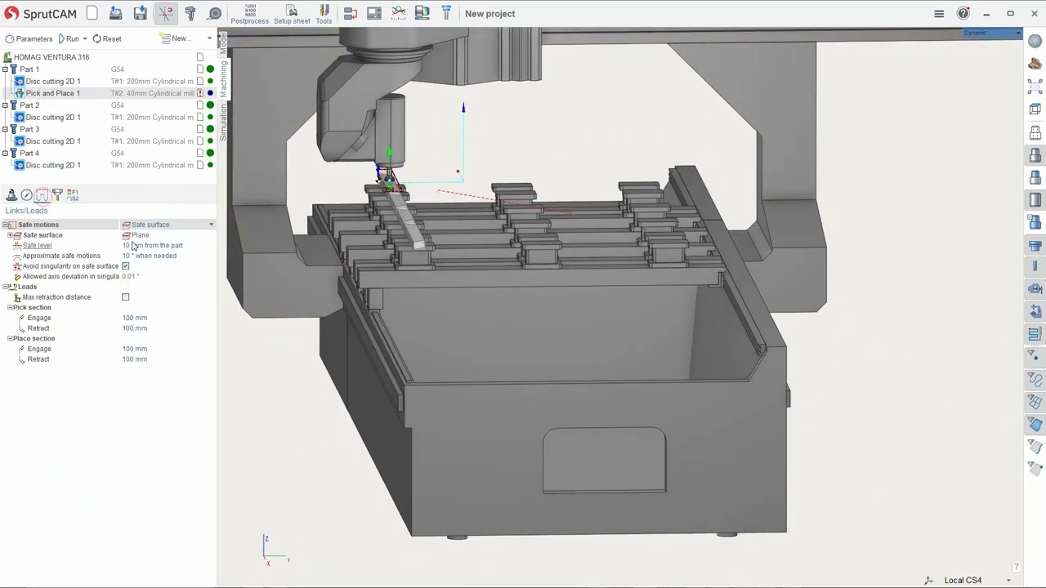
{"action": "left_click", "coordinate": [133, 247]}
{"action": "type", "text": "50"}
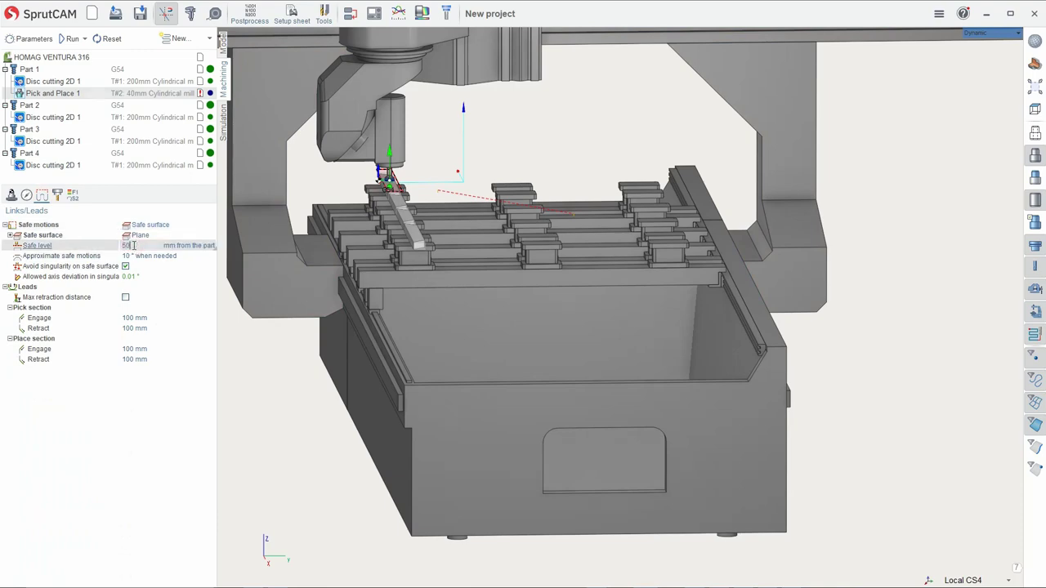
{"action": "key", "text": "Return"}
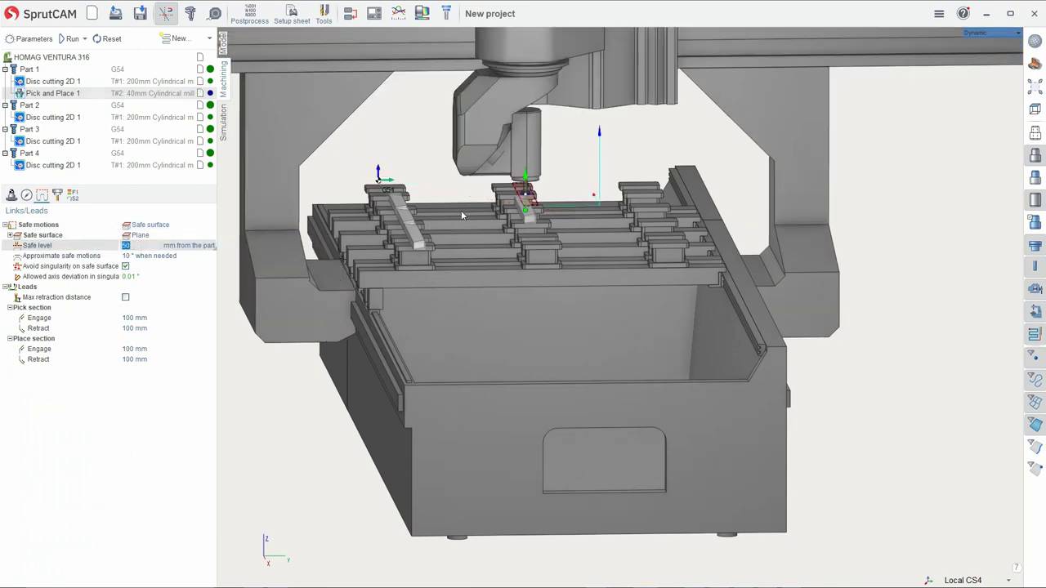
{"action": "scroll", "coordinate": [461, 210], "scroll_direction": "up", "scroll_amount": 5}
{"action": "scroll", "coordinate": [472, 190], "scroll_direction": "down", "scroll_amount": 5}
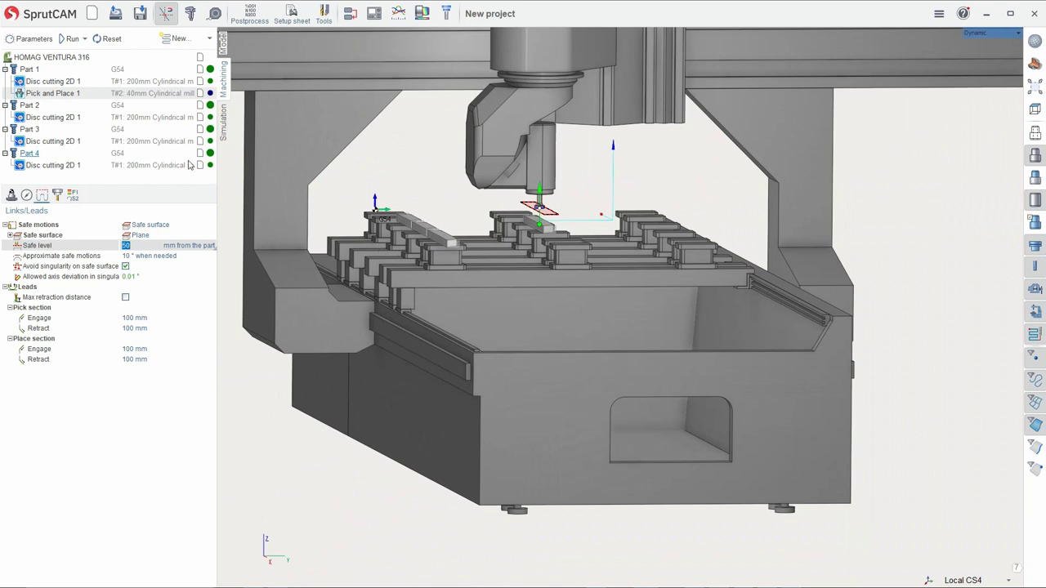
{"action": "left_click", "coordinate": [70, 40]}
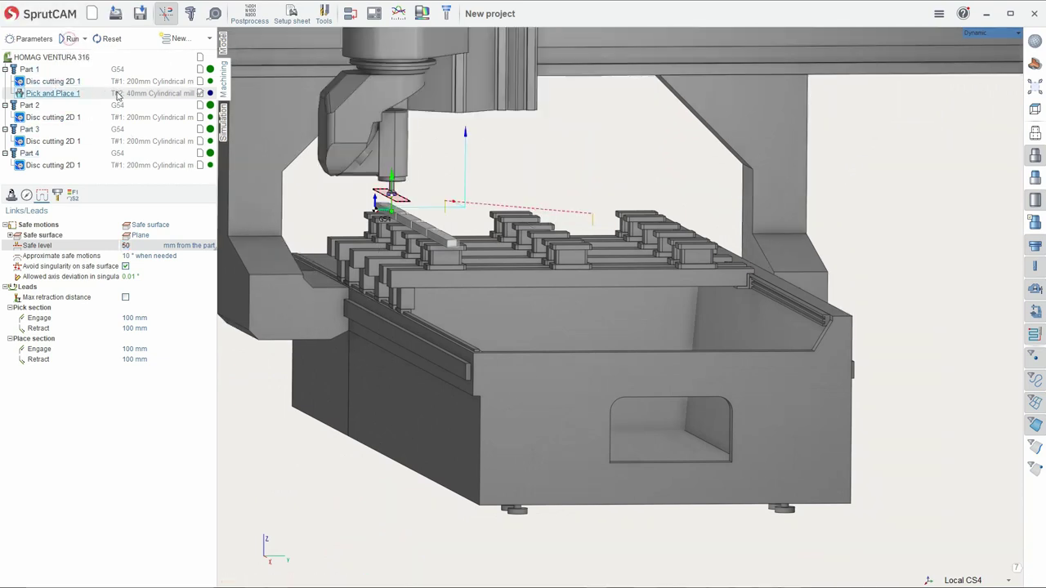
Simulate Part 1's pick and place, then return to the operation list
{"action": "left_click", "coordinate": [224, 131]}
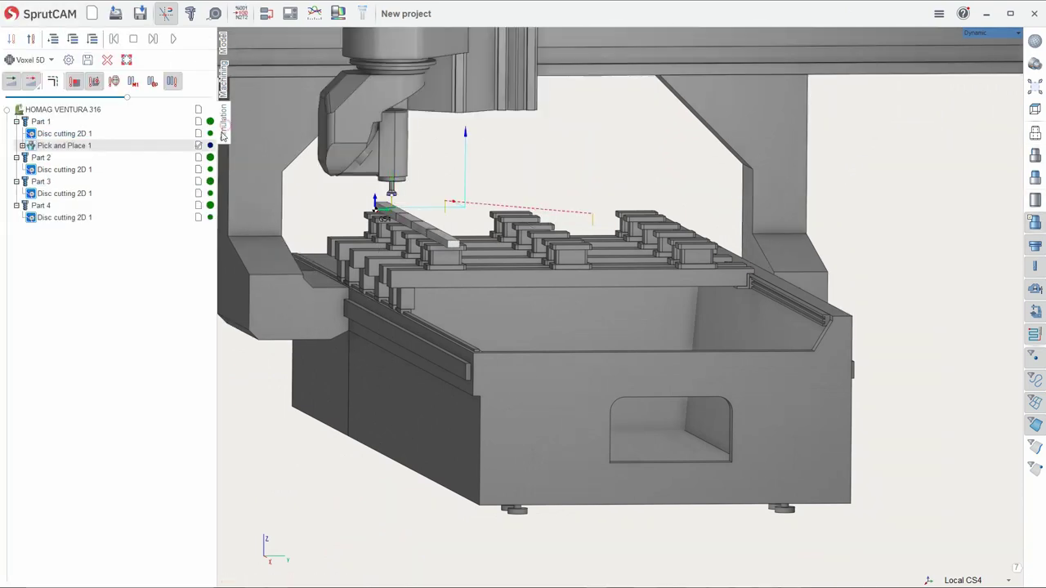
{"action": "left_click", "coordinate": [175, 39]}
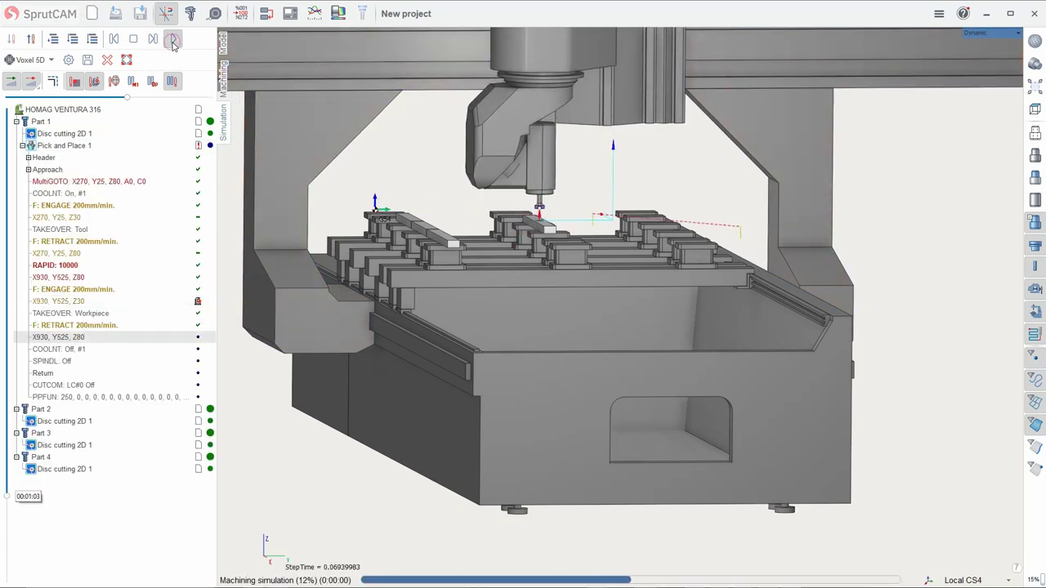
{"action": "right_click_drag", "start_coordinate": [292, 172], "coordinate": [355, 220]}
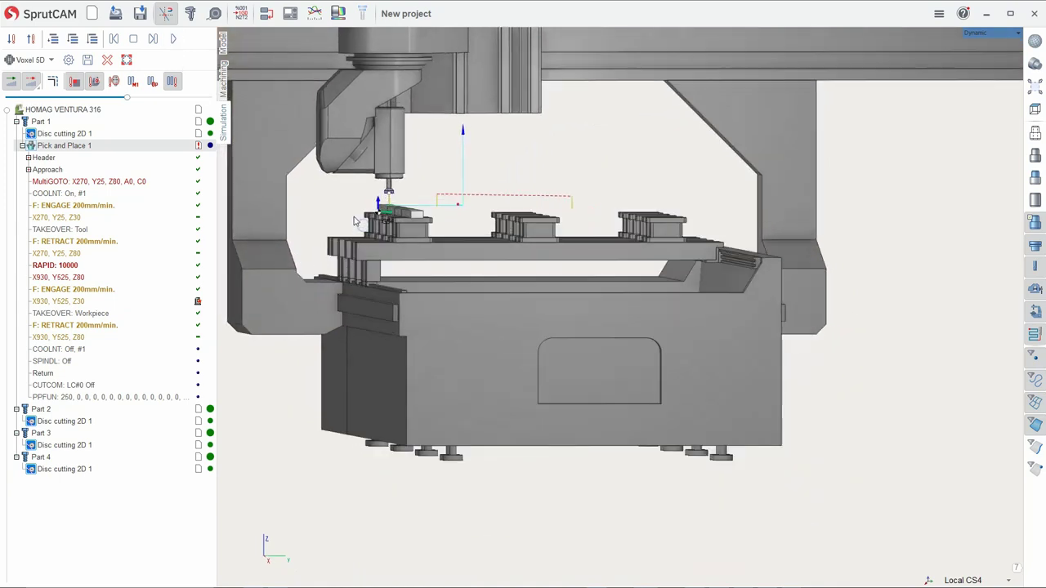
{"action": "left_click", "coordinate": [227, 81]}
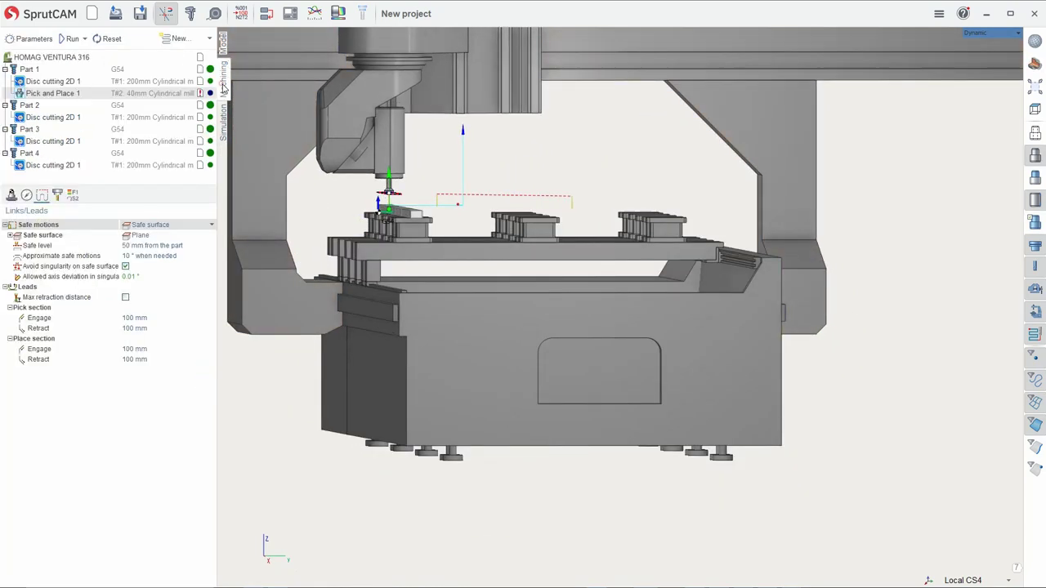
{"action": "left_click_drag", "start_coordinate": [150, 195], "coordinate": [150, 221]}
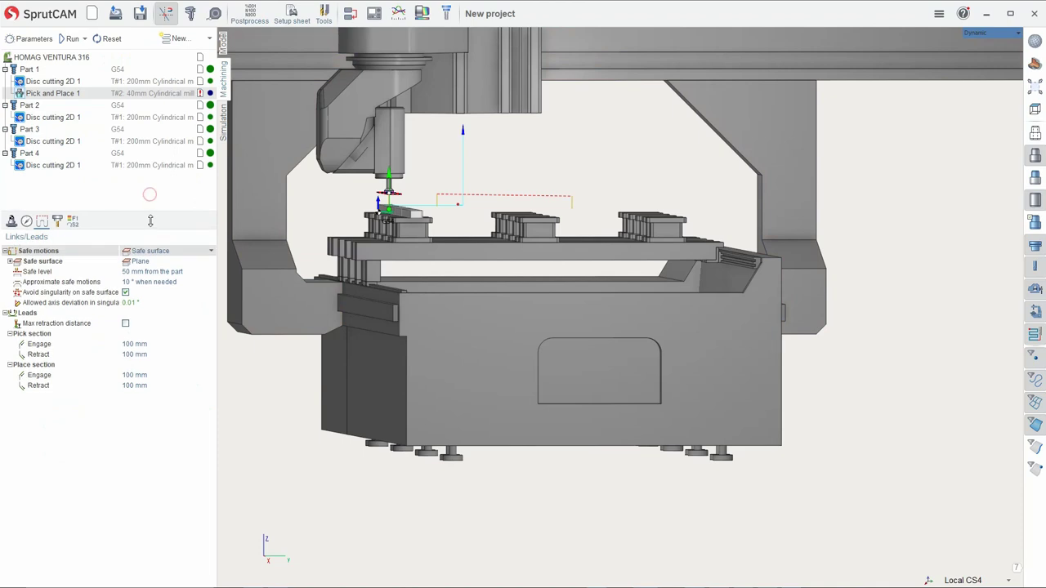
Copy Pick and Place 1 into Part 2, picking from Local CS2
{"action": "right_click", "coordinate": [49, 97]}
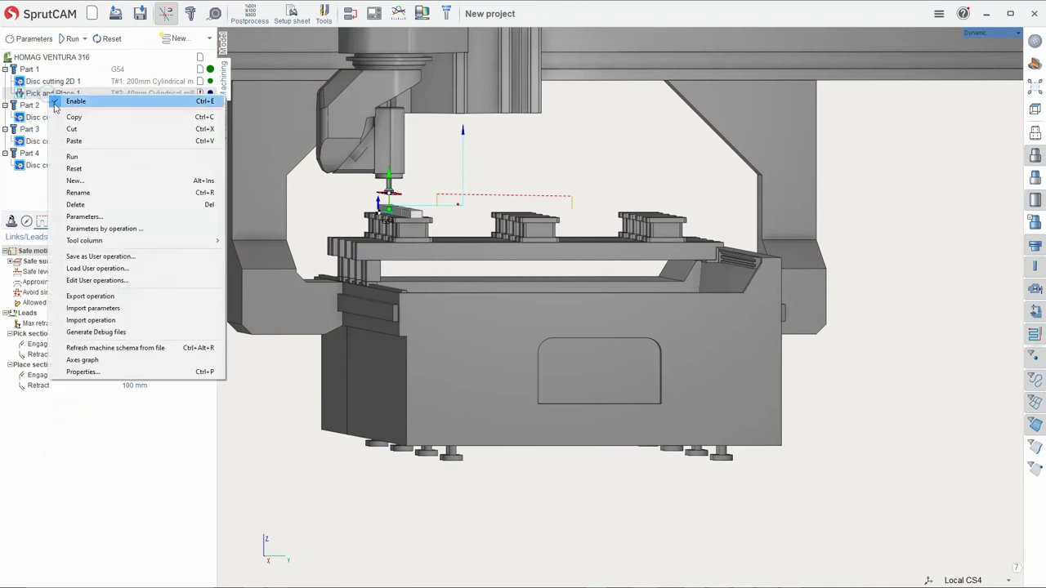
{"action": "left_click", "coordinate": [70, 117]}
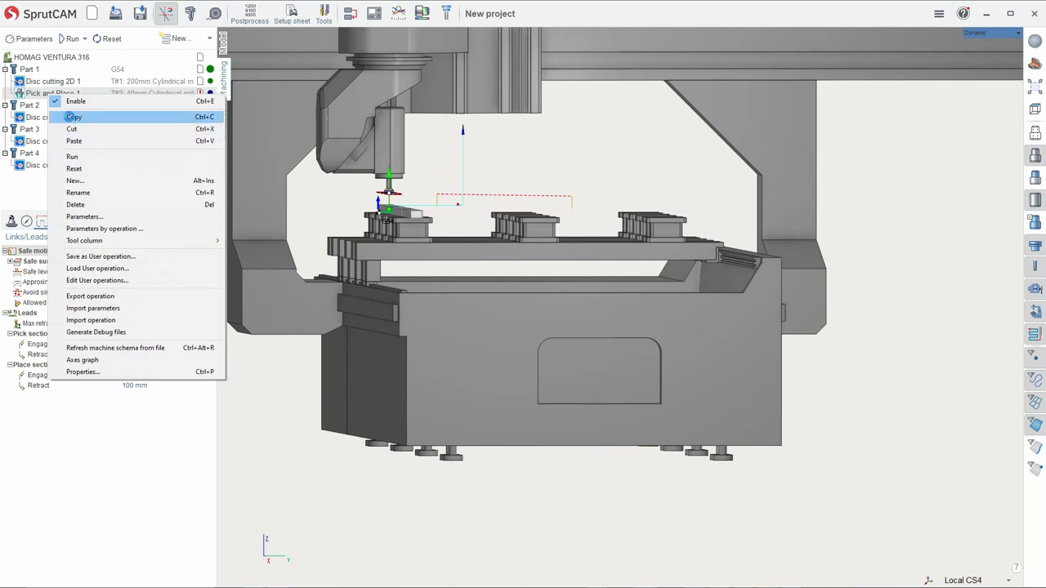
{"action": "right_click", "coordinate": [47, 116]}
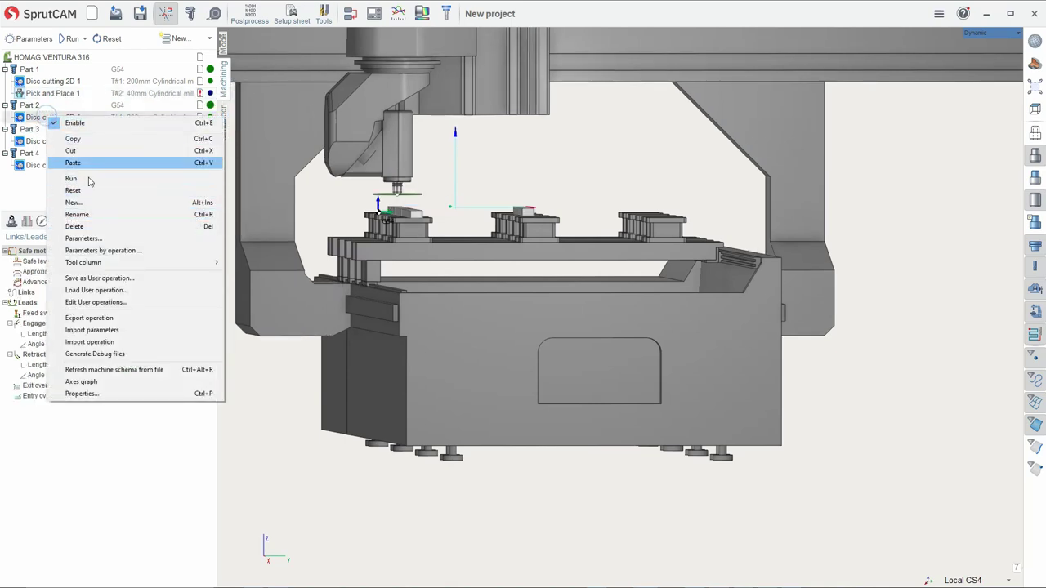
{"action": "left_click", "coordinate": [83, 164]}
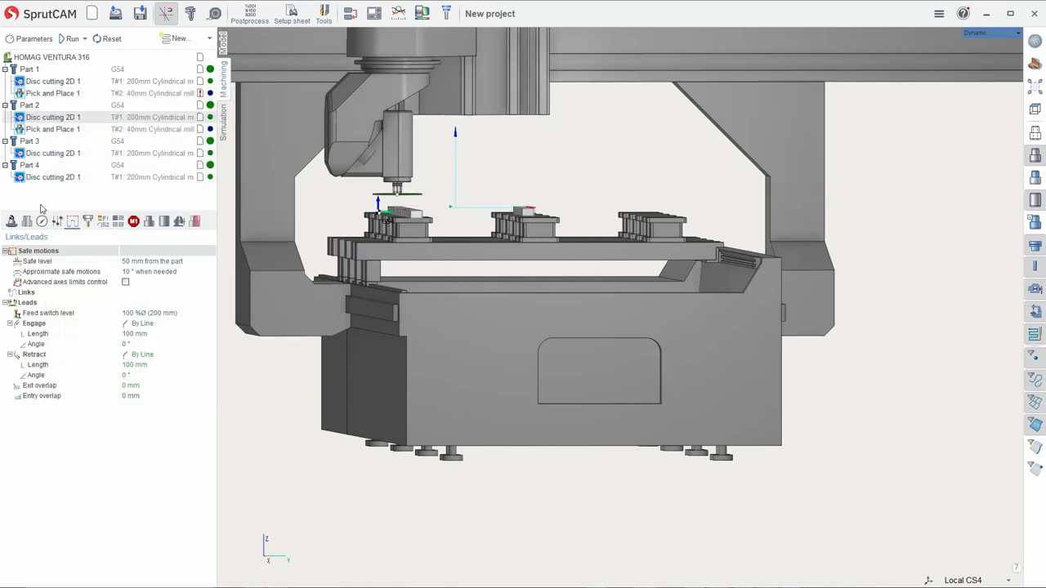
{"action": "left_click", "coordinate": [49, 130]}
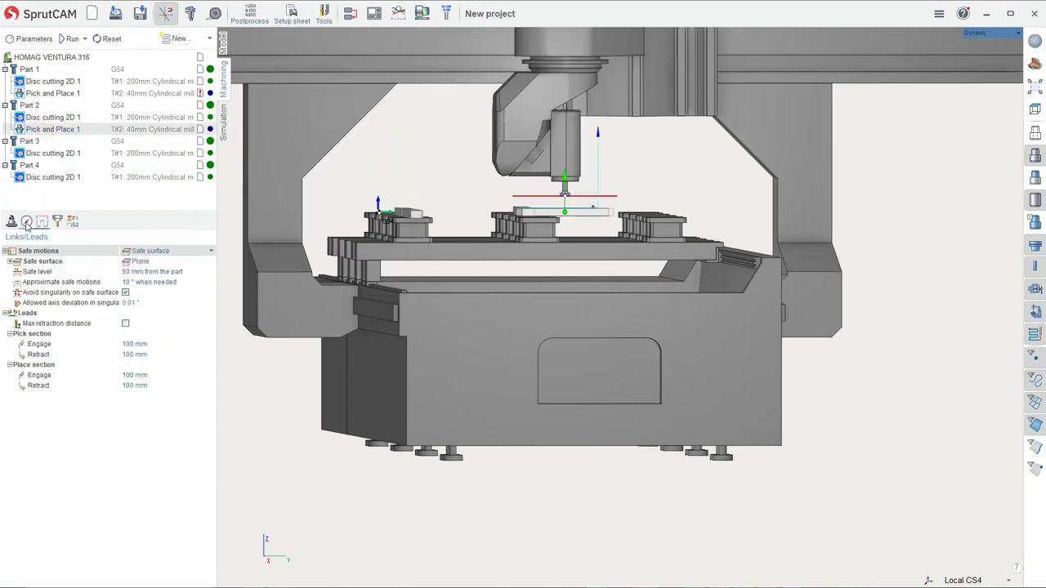
{"action": "left_click", "coordinate": [27, 223]}
{"action": "left_click", "coordinate": [140, 272]}
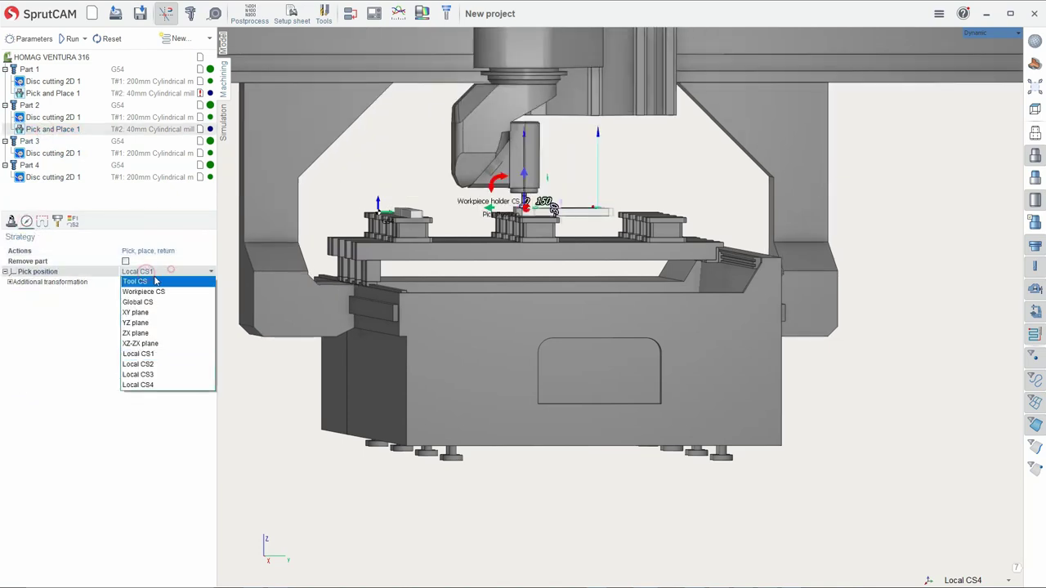
{"action": "left_click", "coordinate": [148, 366]}
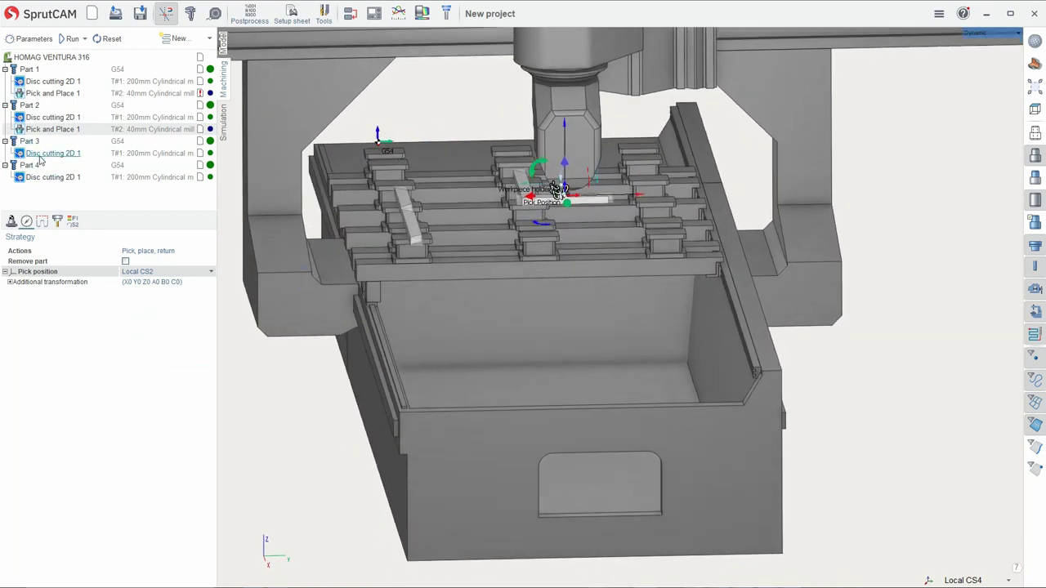
Paste the pick and place into Part 3, picking from Local CS3
{"action": "left_click", "coordinate": [38, 155]}
{"action": "right_click", "coordinate": [41, 155]}
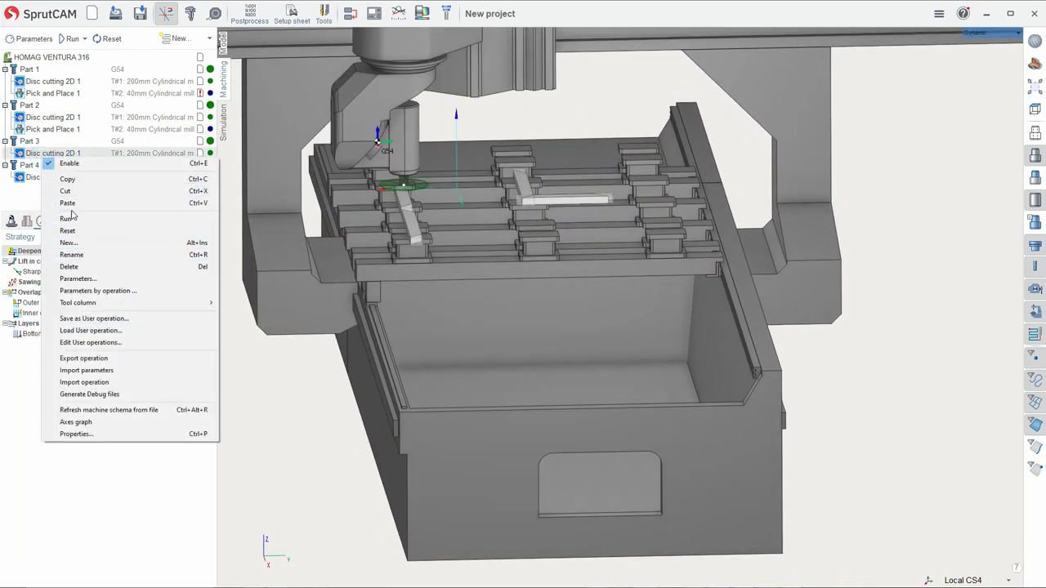
{"action": "left_click", "coordinate": [67, 203]}
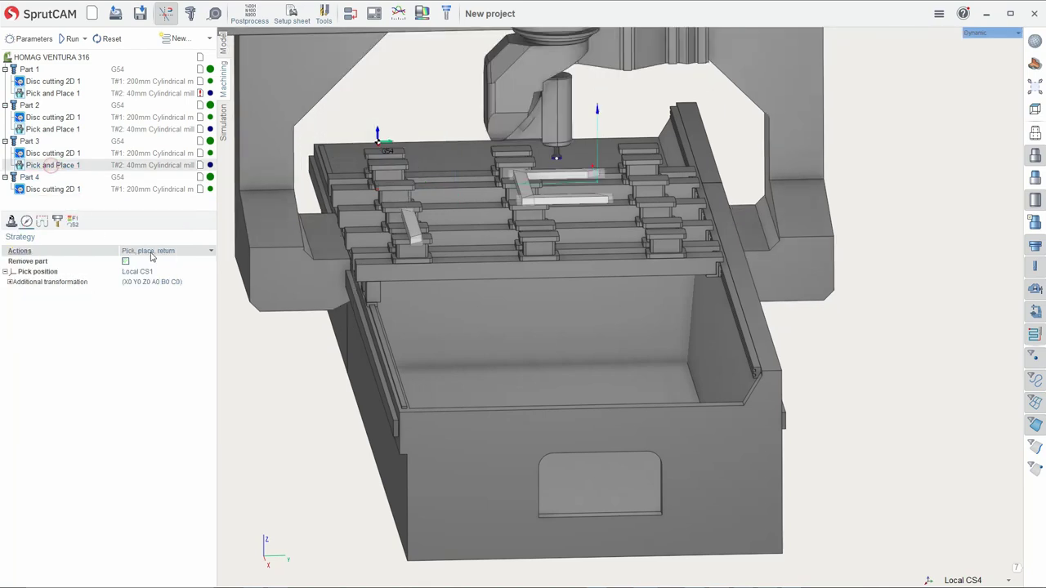
{"action": "left_click", "coordinate": [149, 272]}
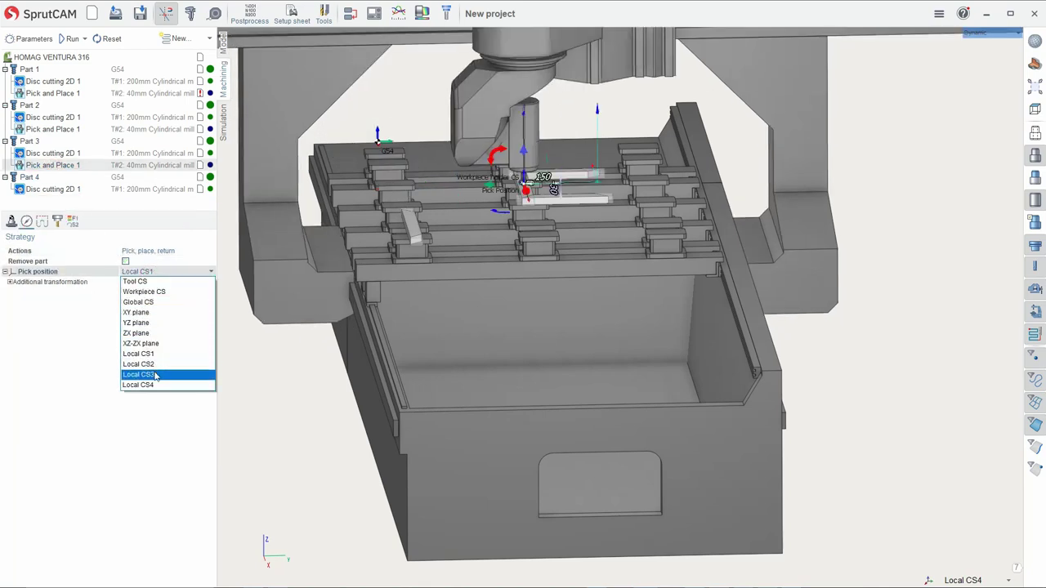
{"action": "left_click", "coordinate": [154, 369]}
Paste the pick and place into Part 4, picking from Local CS4
{"action": "left_click", "coordinate": [55, 190]}
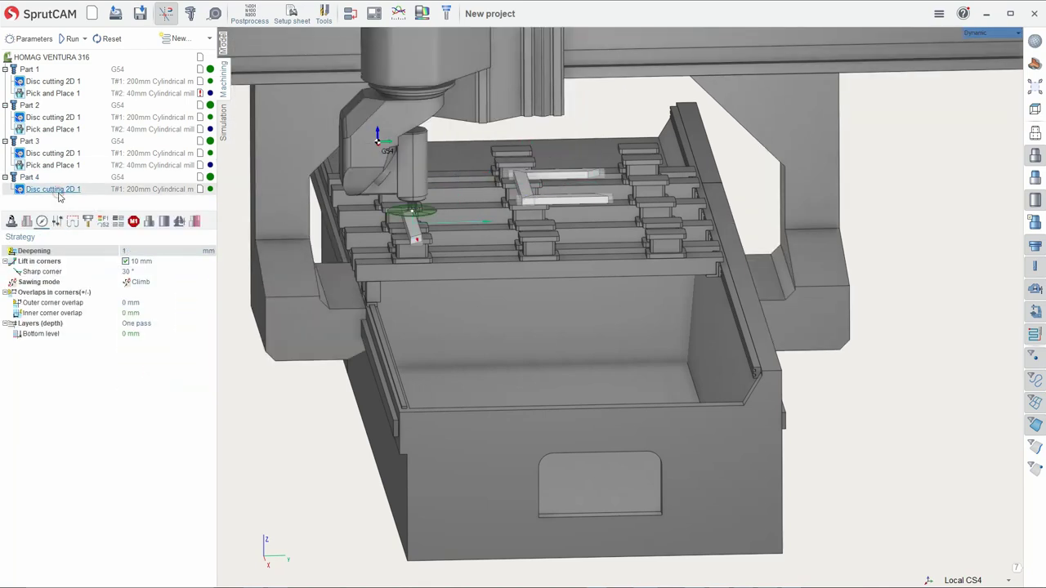
{"action": "right_click", "coordinate": [59, 191]}
{"action": "left_click", "coordinate": [85, 241]}
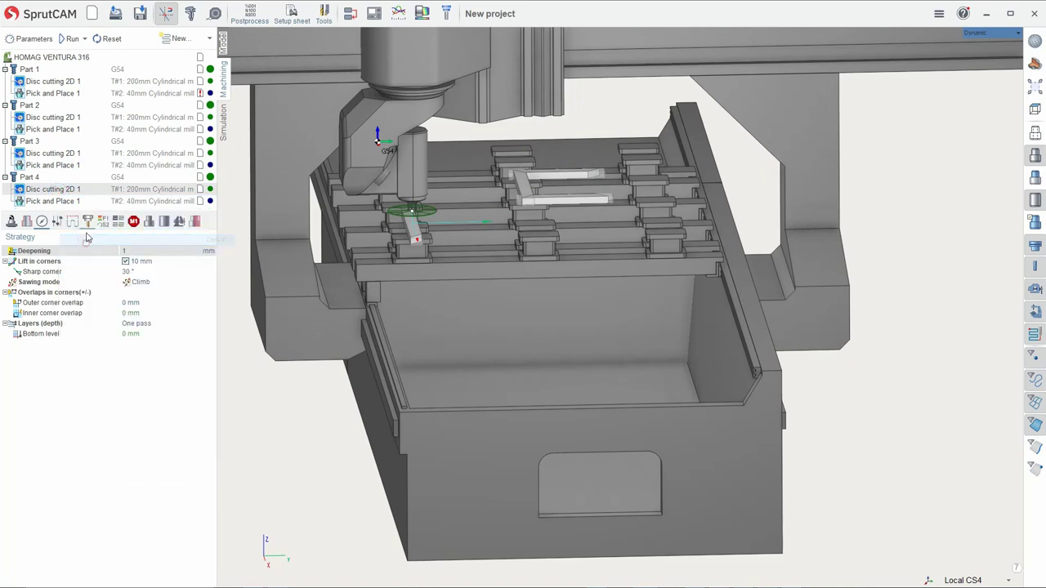
{"action": "left_click", "coordinate": [151, 272]}
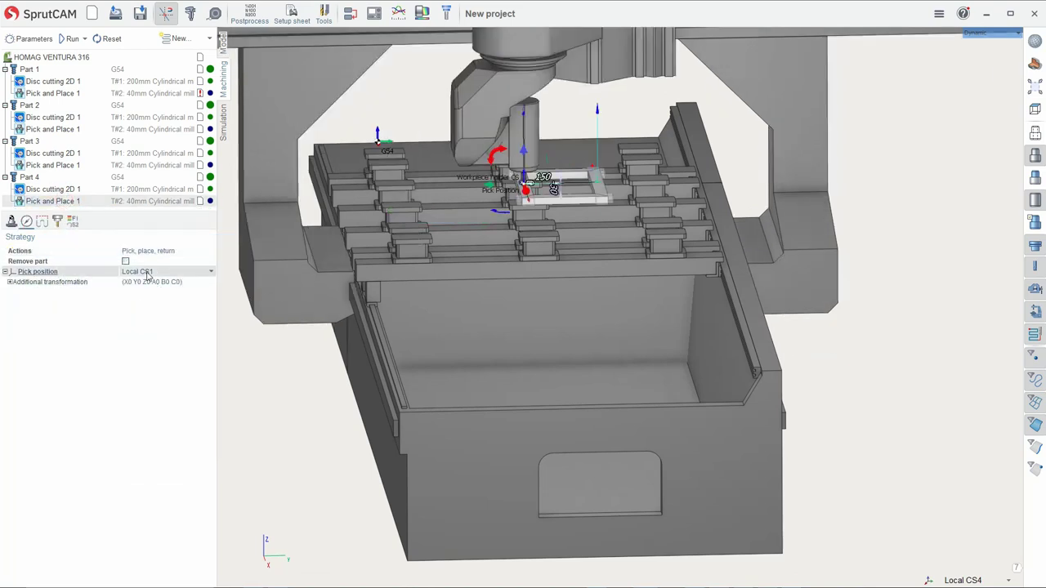
{"action": "left_click", "coordinate": [148, 385]}
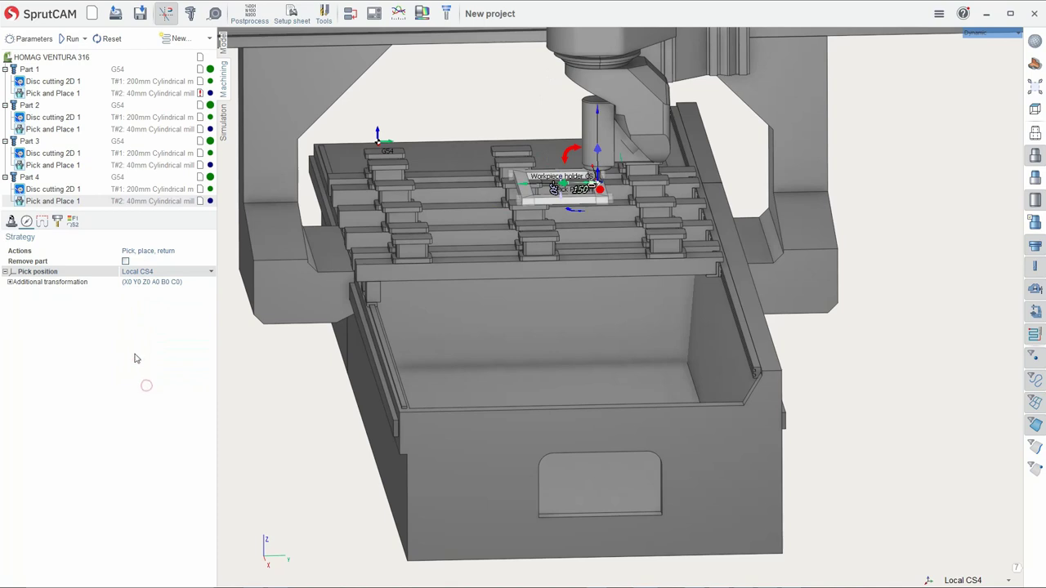
Preview each disc cut and pick-and-place for Parts 1–4, then calculate all from the HOMAG VENTURA 316 root
{"action": "left_click", "coordinate": [70, 58]}
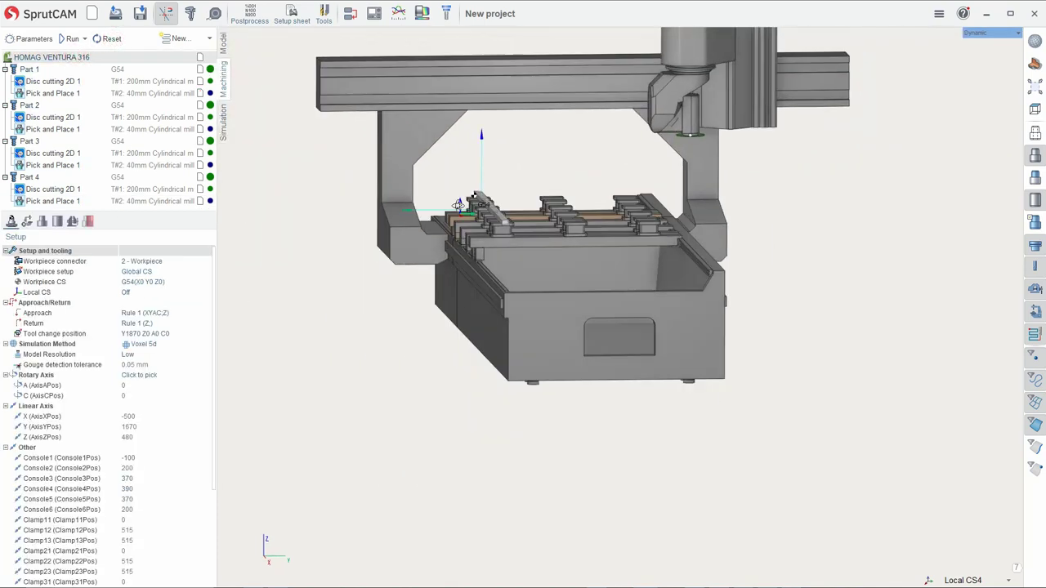
{"action": "left_click_drag", "start_coordinate": [117, 224], "coordinate": [117, 316]}
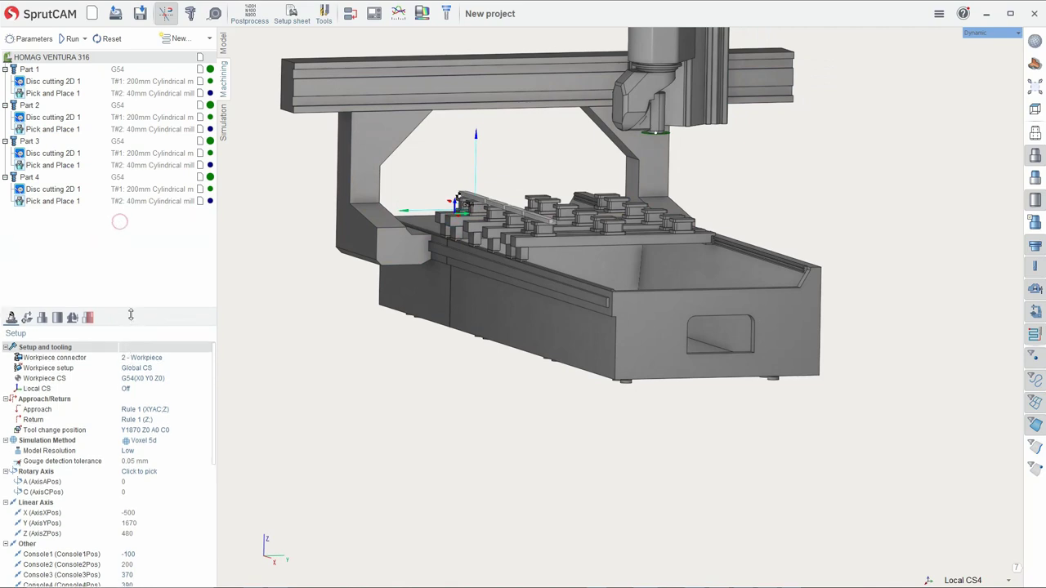
{"action": "left_click", "coordinate": [44, 83]}
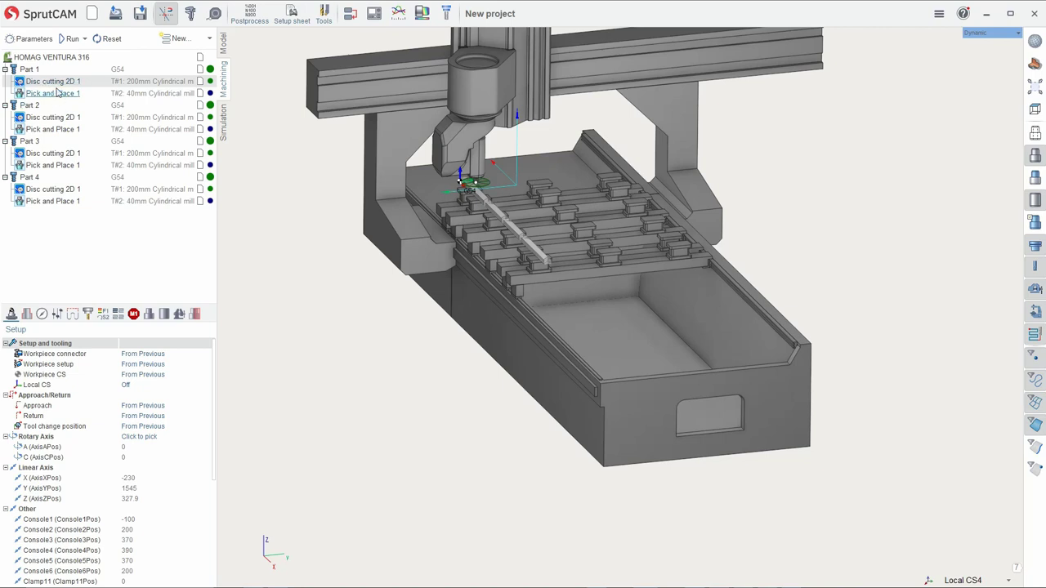
{"action": "left_click", "coordinate": [54, 96]}
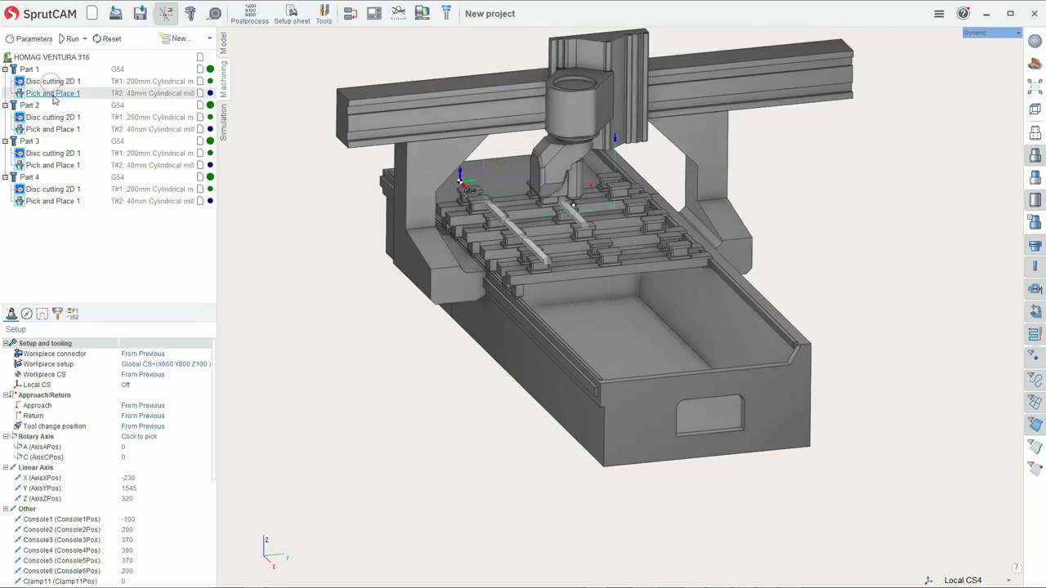
{"action": "left_click", "coordinate": [51, 121]}
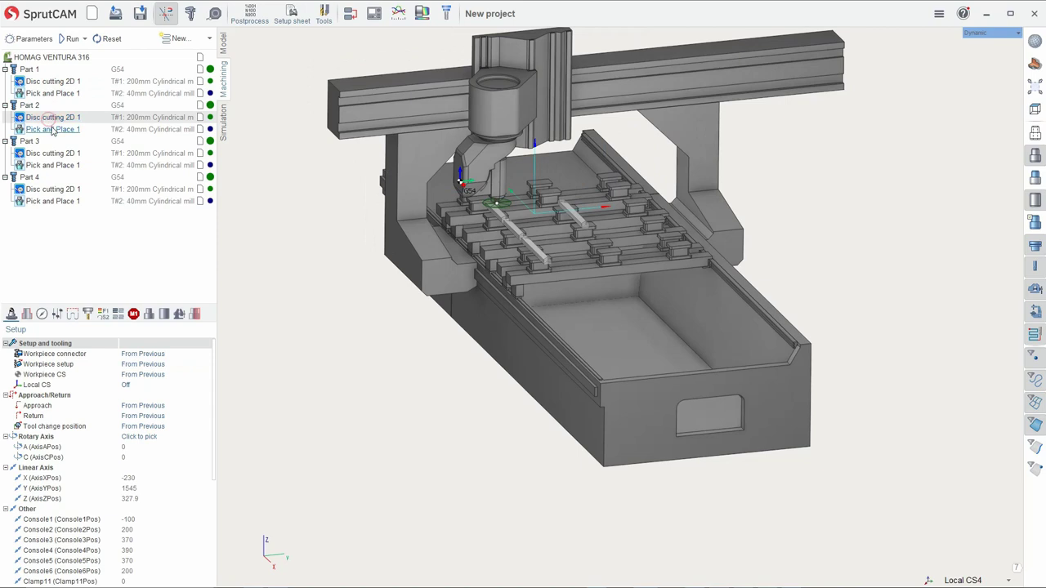
{"action": "left_click", "coordinate": [52, 130]}
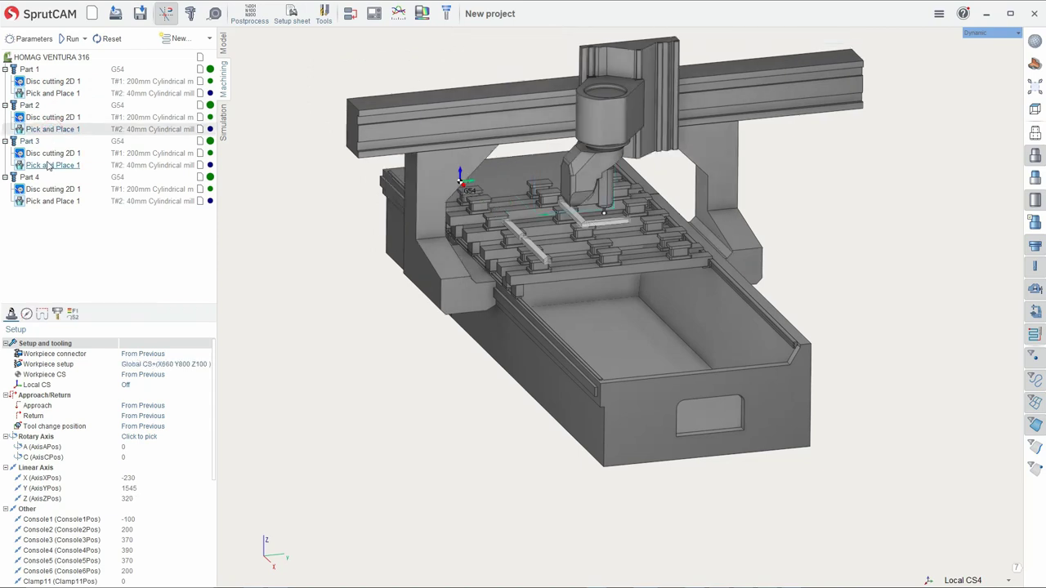
{"action": "left_click", "coordinate": [49, 153]}
{"action": "left_click", "coordinate": [50, 166]}
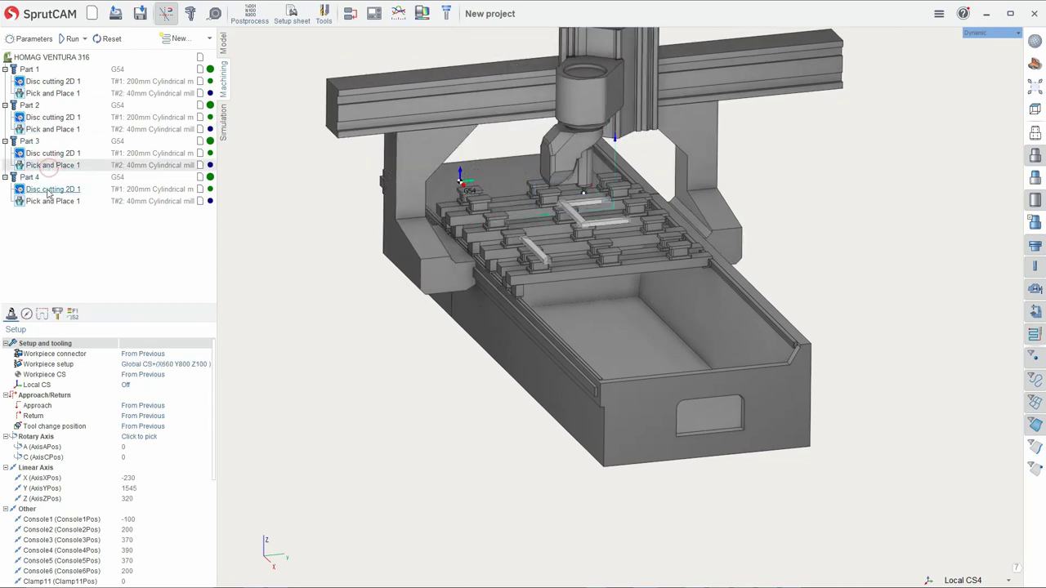
{"action": "left_click", "coordinate": [49, 191]}
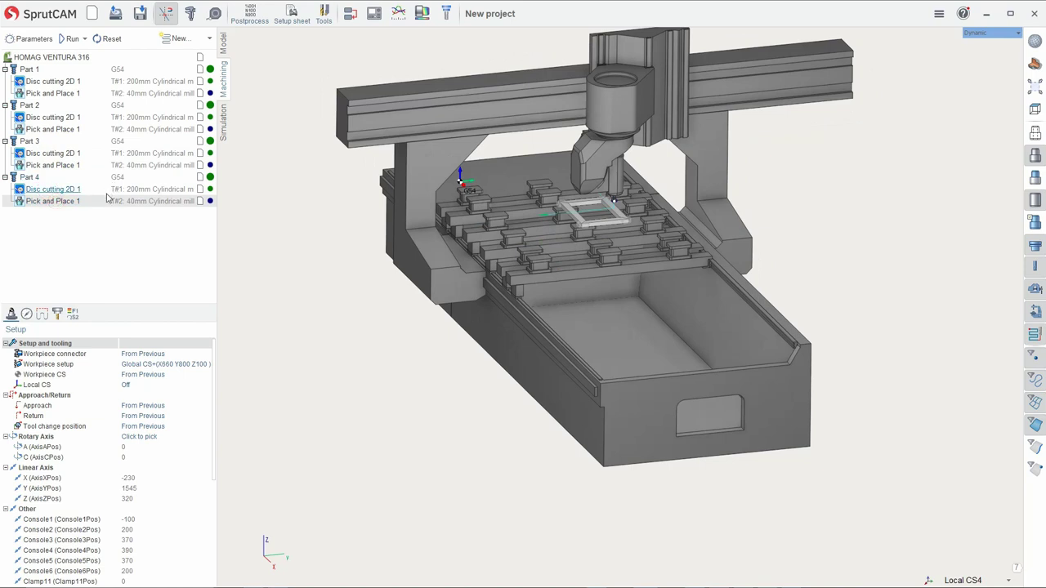
{"action": "left_click", "coordinate": [63, 59]}
{"action": "left_click", "coordinate": [72, 38]}
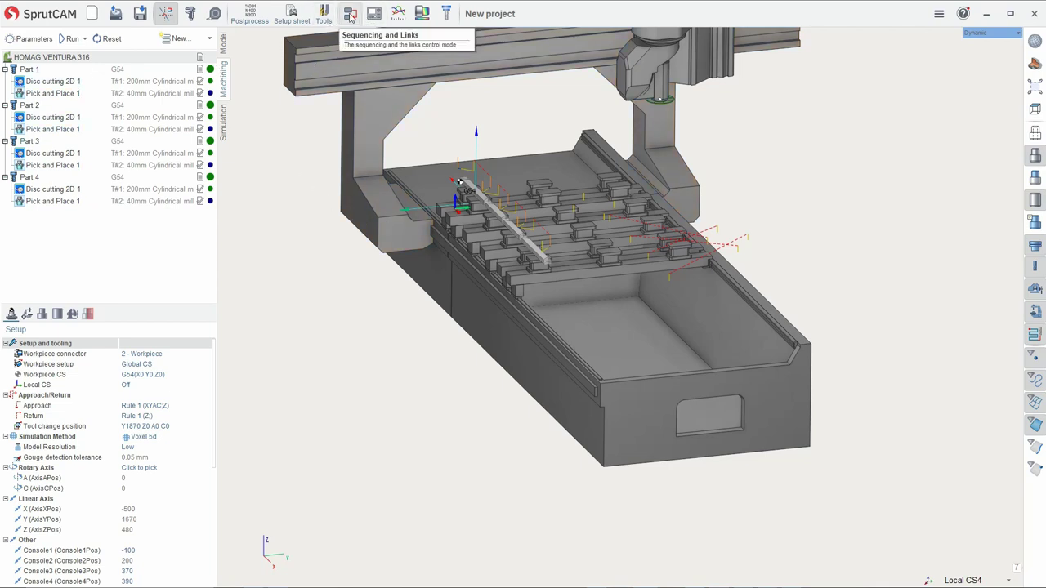
Group the operations by tool and calculate the links between consecutive operations
{"action": "left_click", "coordinate": [352, 19]}
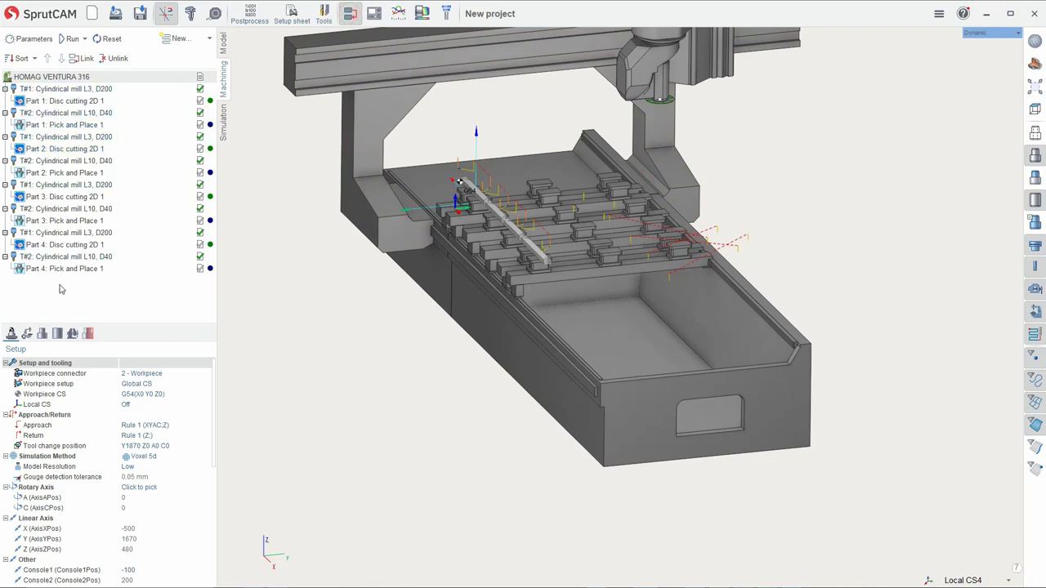
{"action": "left_click", "coordinate": [21, 58]}
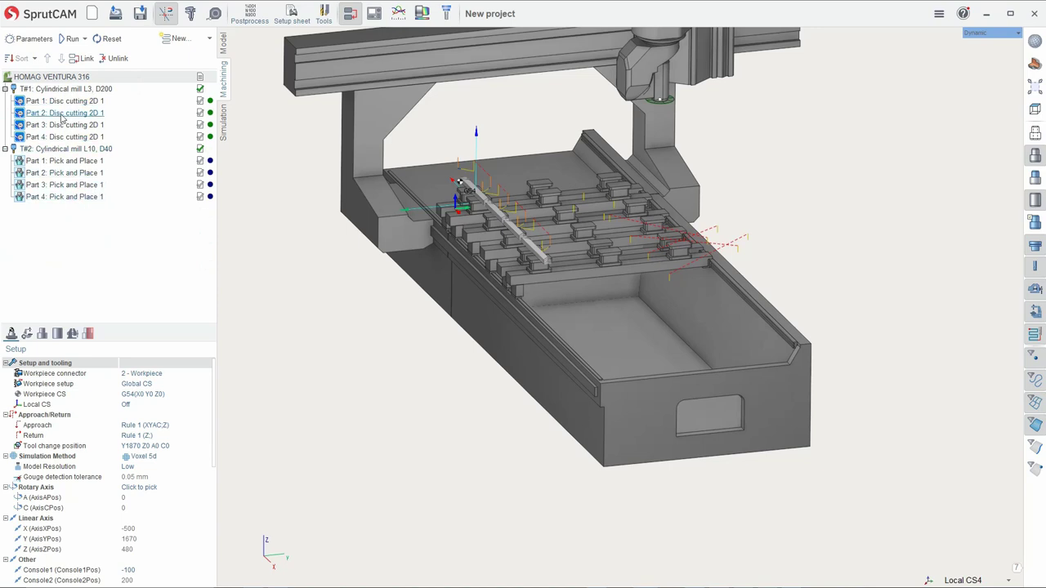
{"action": "left_click", "coordinate": [85, 59]}
Play the disc-cutting simulation, tuning Movement speed while the four mitered parts are cut
{"action": "left_click", "coordinate": [223, 123]}
{"action": "scroll", "coordinate": [504, 299], "scroll_direction": "up", "scroll_amount": 3}
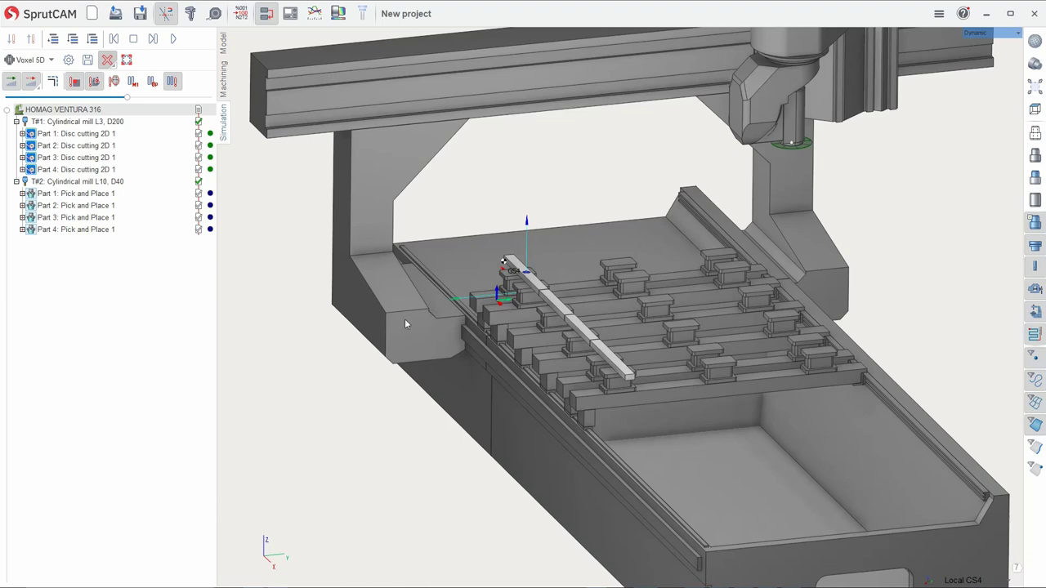
{"action": "right_click_drag", "start_coordinate": [447, 339], "coordinate": [393, 349]}
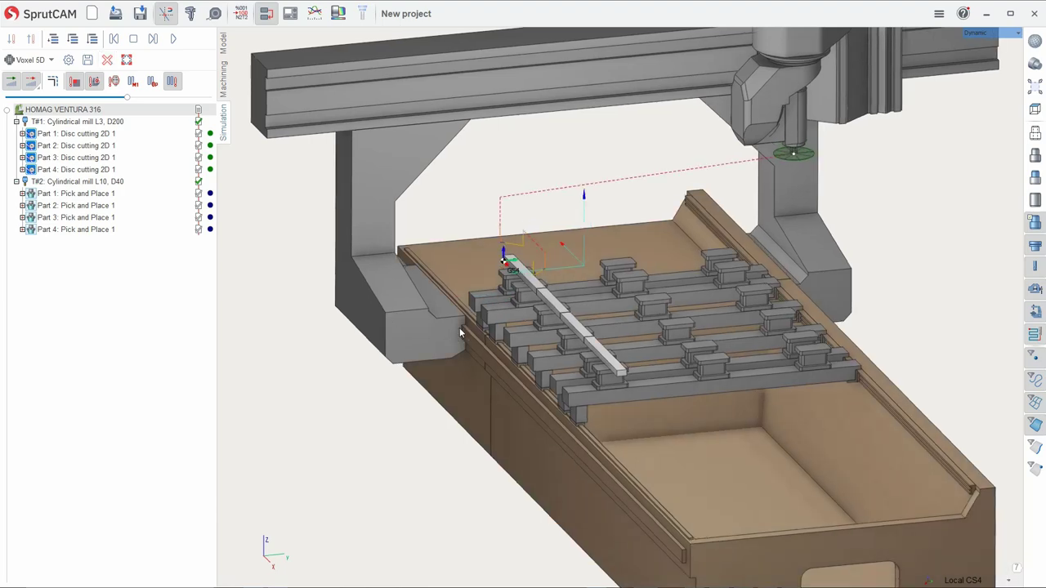
{"action": "scroll", "coordinate": [394, 349], "scroll_direction": "down", "scroll_amount": 3}
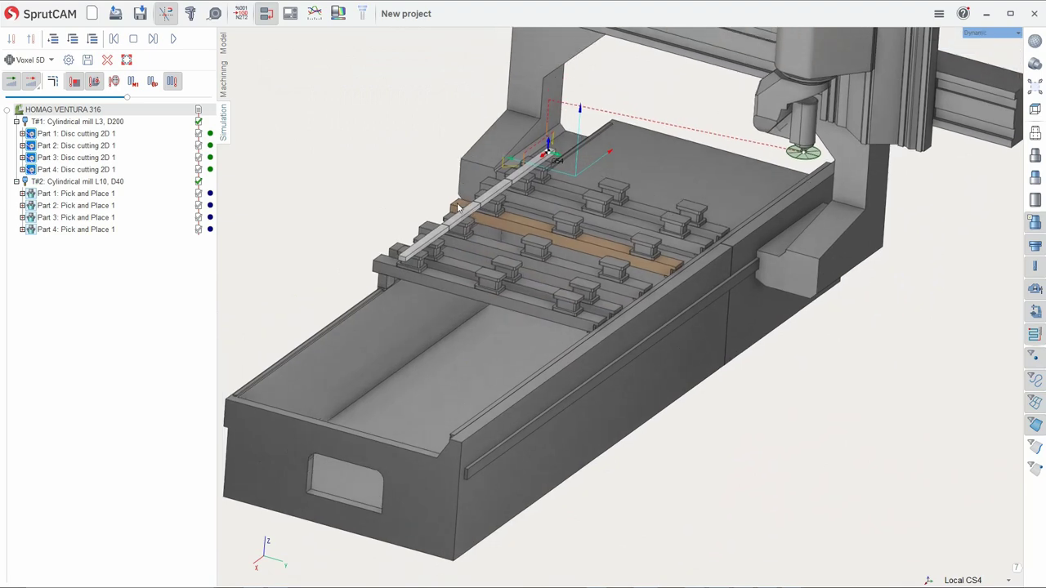
{"action": "left_click", "coordinate": [172, 41]}
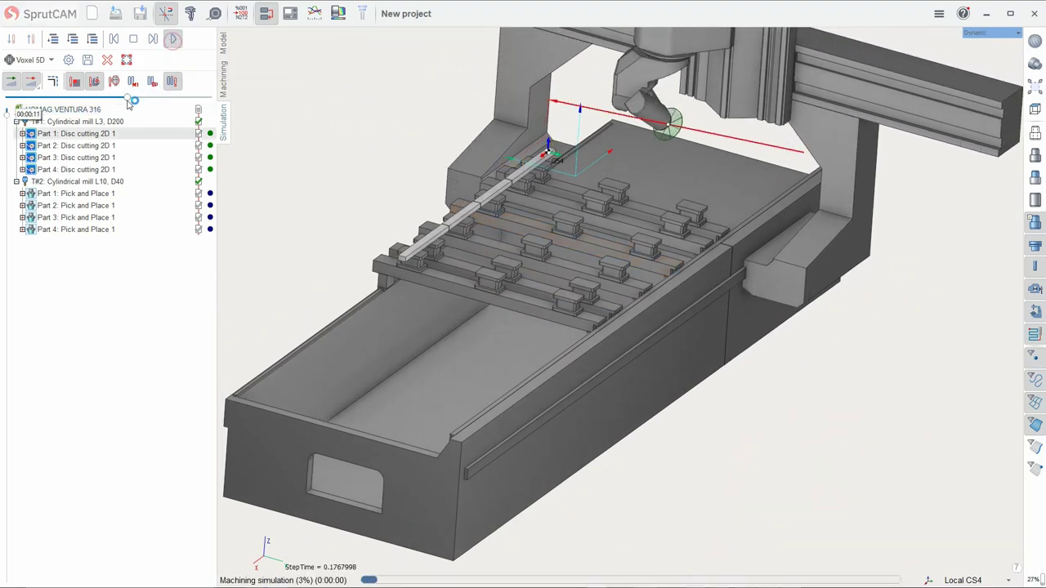
{"action": "scroll", "coordinate": [527, 140], "scroll_direction": "up", "scroll_amount": 3}
{"action": "scroll", "coordinate": [527, 140], "scroll_direction": "up", "scroll_amount": 3}
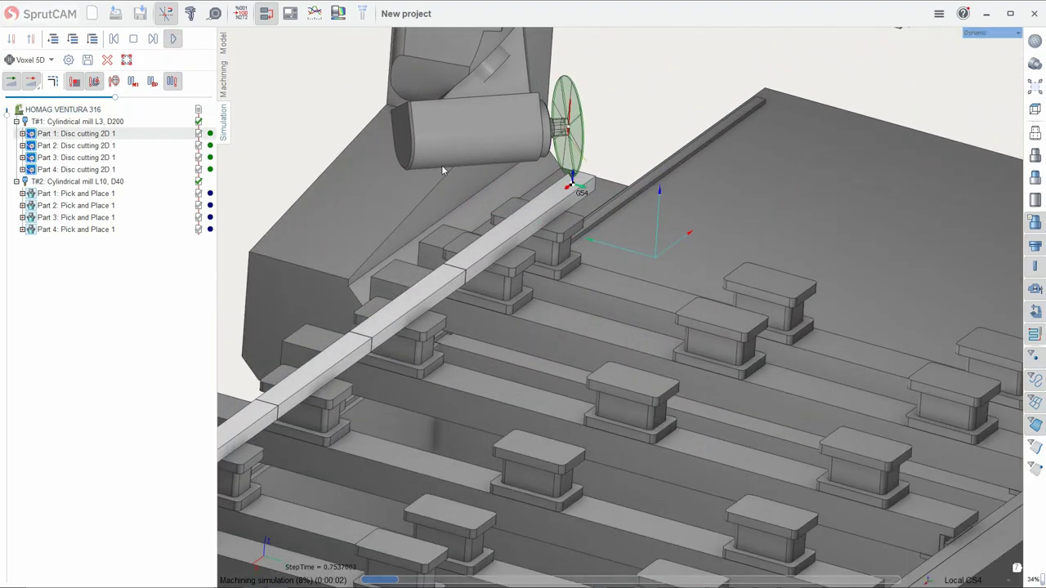
{"action": "left_click_drag", "start_coordinate": [118, 98], "coordinate": [136, 99]}
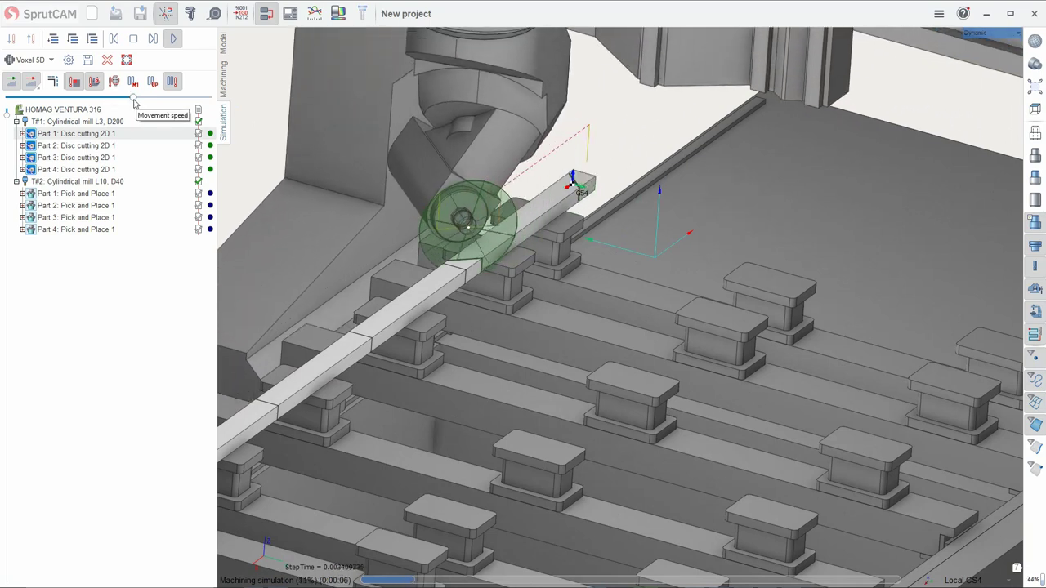
{"action": "mouse_move", "coordinate": [137, 99]}
{"action": "left_mouse_down"}
{"action": "mouse_move", "coordinate": [125, 101]}
{"action": "mouse_move", "coordinate": [141, 105]}
{"action": "left_mouse_up"}
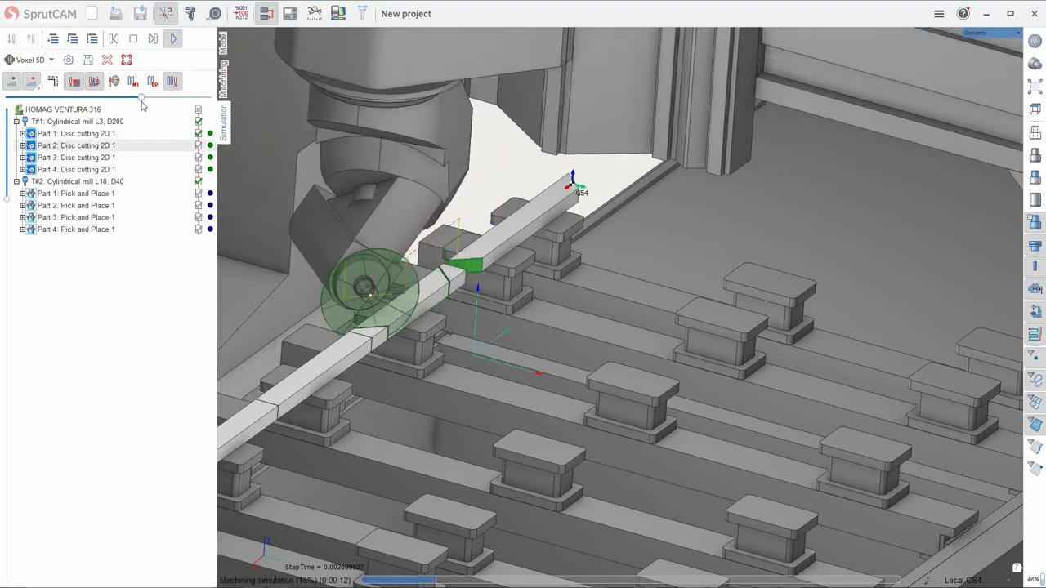
{"action": "scroll", "coordinate": [263, 185], "scroll_direction": "down", "scroll_amount": 3}
{"action": "scroll", "coordinate": [263, 185], "scroll_direction": "down", "scroll_amount": 3}
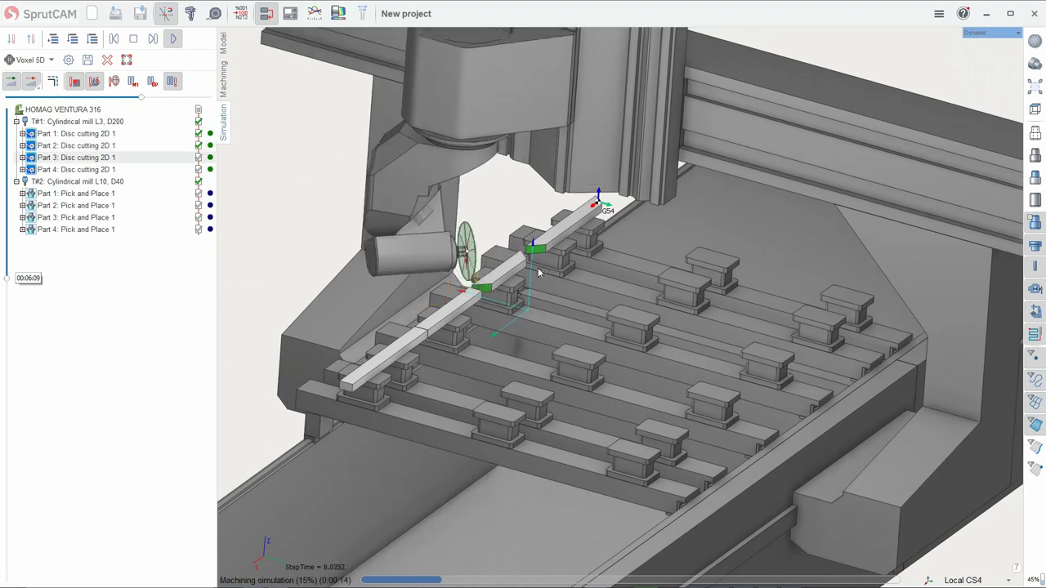
{"action": "middle_click_drag", "start_coordinate": [368, 245], "coordinate": [477, 273]}
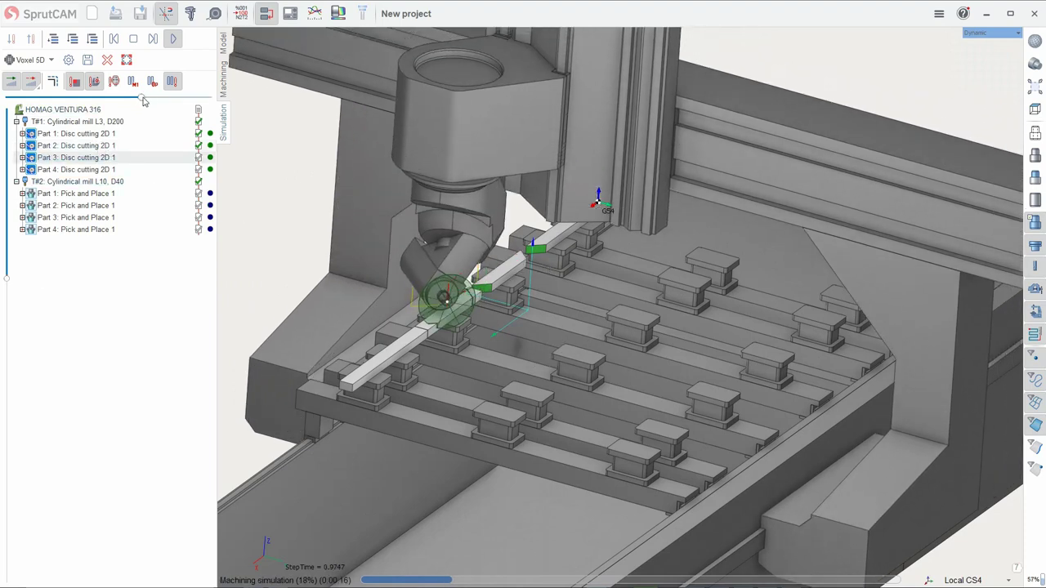
{"action": "left_click_drag", "start_coordinate": [141, 99], "coordinate": [137, 99]}
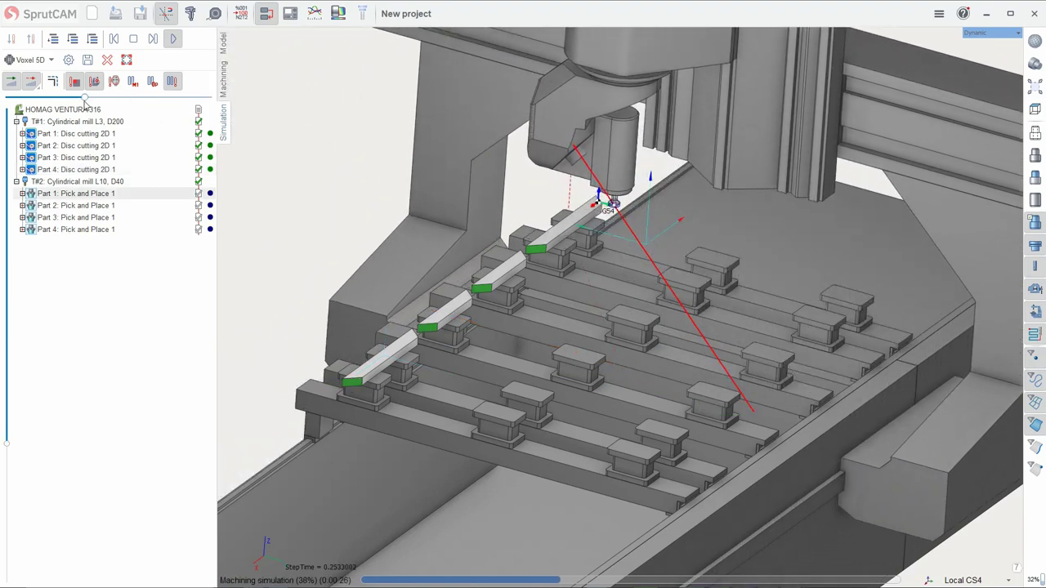
{"action": "mouse_move", "coordinate": [135, 102]}
{"action": "left_mouse_down"}
{"action": "mouse_move", "coordinate": [84, 103]}
{"action": "mouse_move", "coordinate": [116, 110]}
{"action": "mouse_move", "coordinate": [107, 112]}
{"action": "left_mouse_up"}
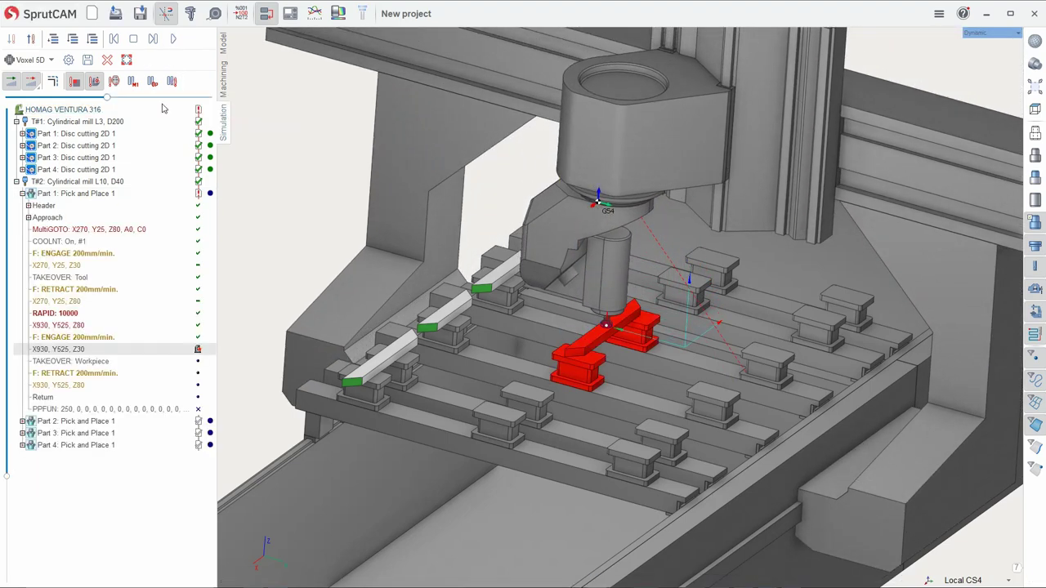
Zoom and orbit to inspect the red collided part from above
{"action": "scroll", "coordinate": [551, 357], "scroll_direction": "up", "scroll_amount": 2}
{"action": "scroll", "coordinate": [663, 359], "scroll_direction": "up", "scroll_amount": 3}
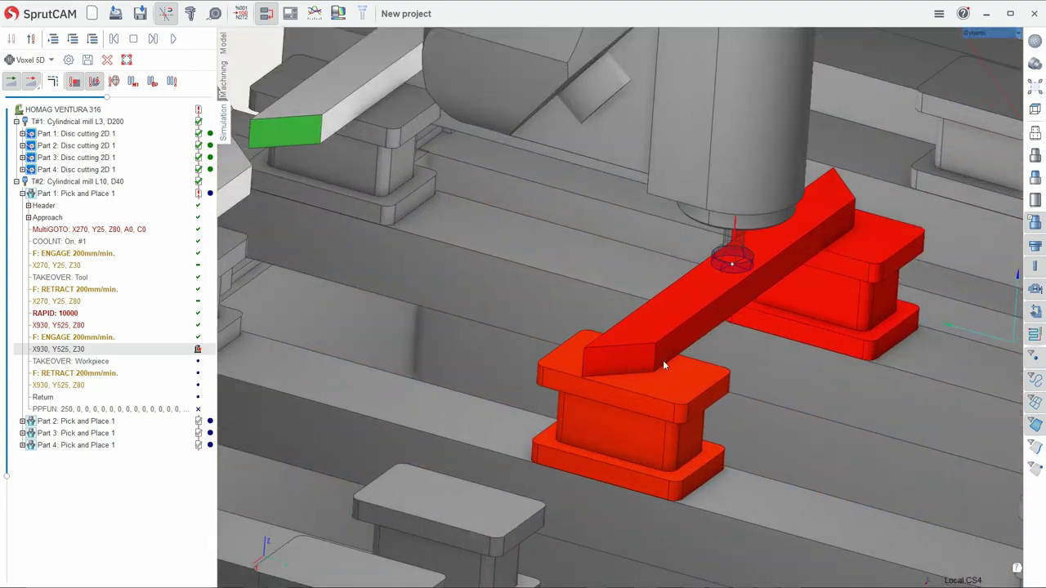
{"action": "scroll", "coordinate": [663, 359], "scroll_direction": "up", "scroll_amount": 3}
{"action": "scroll", "coordinate": [665, 369], "scroll_direction": "up", "scroll_amount": 2}
{"action": "scroll", "coordinate": [665, 368], "scroll_direction": "up", "scroll_amount": 2}
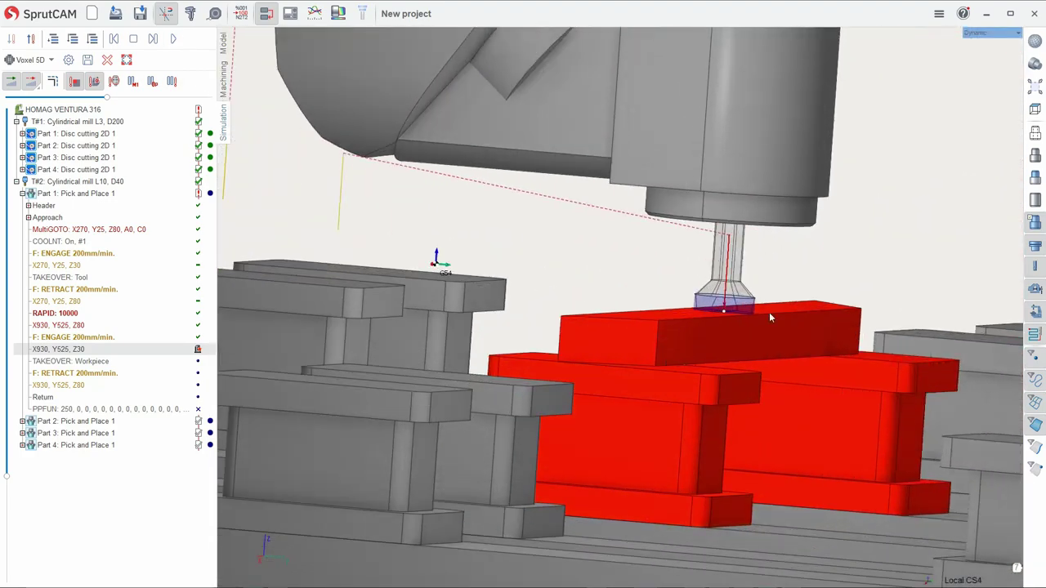
{"action": "scroll", "coordinate": [734, 386], "scroll_direction": "down", "scroll_amount": 3}
{"action": "middle_click_drag", "start_coordinate": [735, 387], "coordinate": [309, 194]}
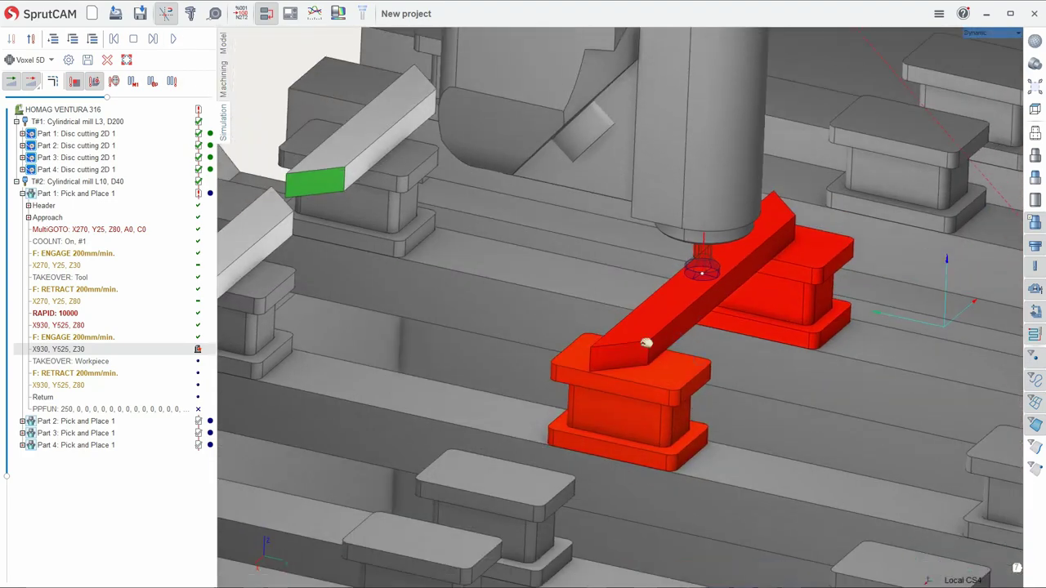
{"action": "scroll", "coordinate": [310, 194], "scroll_direction": "up", "scroll_amount": 2}
Resume the simulation and raise Movement speed until the four bars form the rectangular frame
{"action": "left_click", "coordinate": [172, 39]}
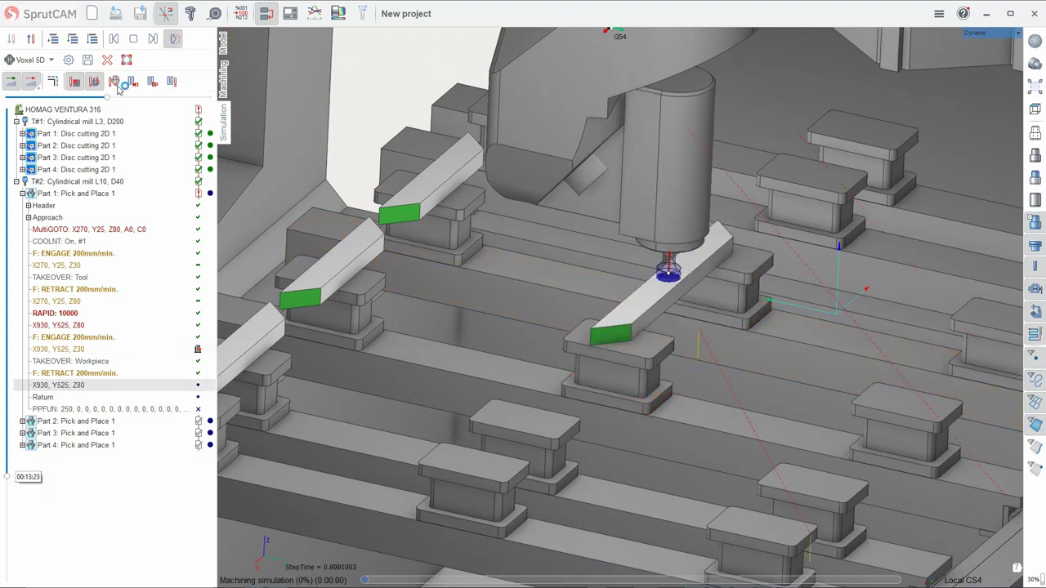
{"action": "scroll", "coordinate": [536, 277], "scroll_direction": "down", "scroll_amount": 3}
{"action": "middle_click_drag", "start_coordinate": [537, 277], "coordinate": [361, 175]}
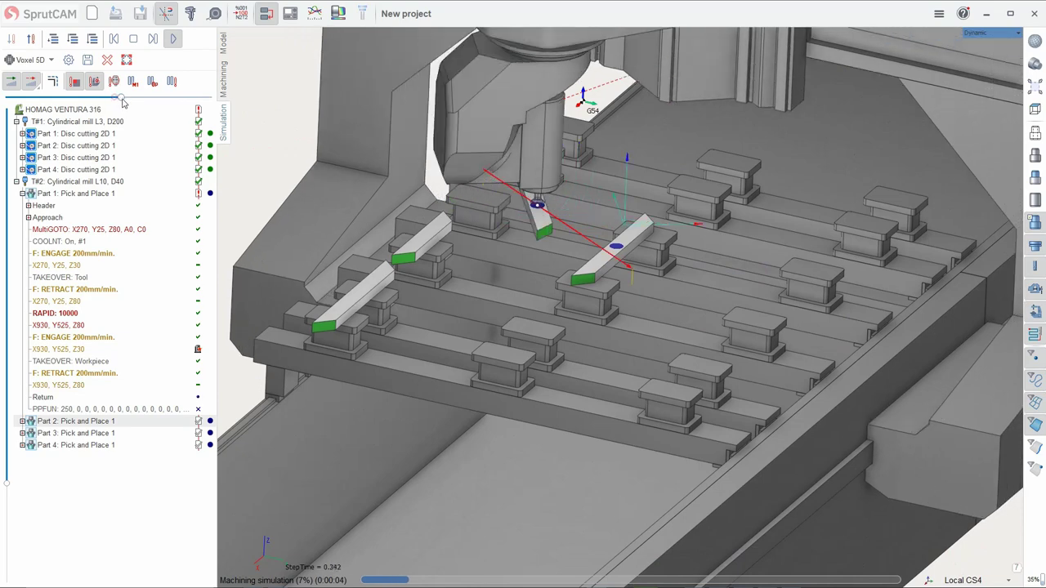
{"action": "middle_click_drag", "start_coordinate": [572, 326], "coordinate": [502, 285]}
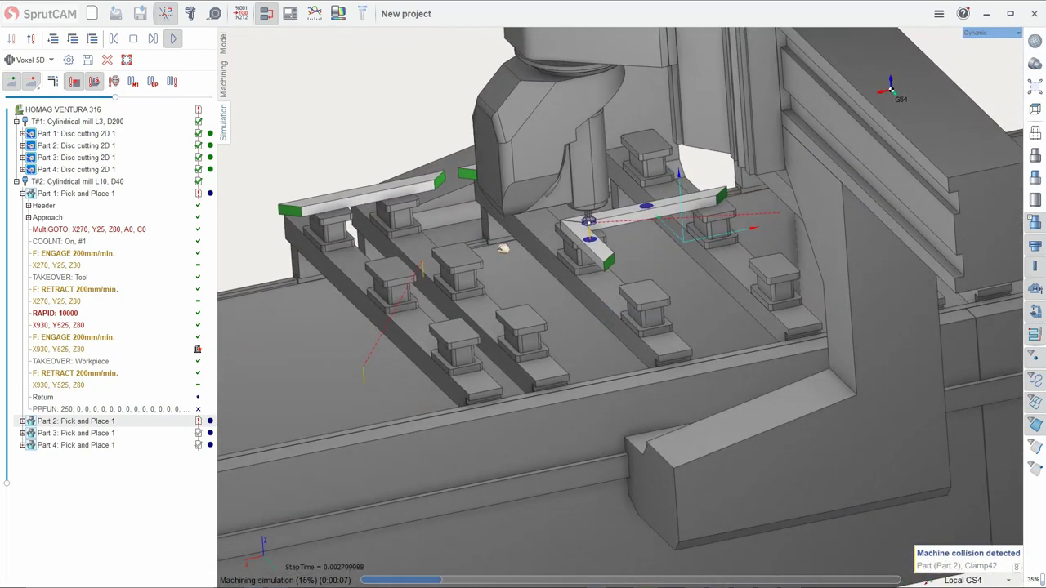
{"action": "middle_click_drag", "start_coordinate": [502, 249], "coordinate": [367, 204]}
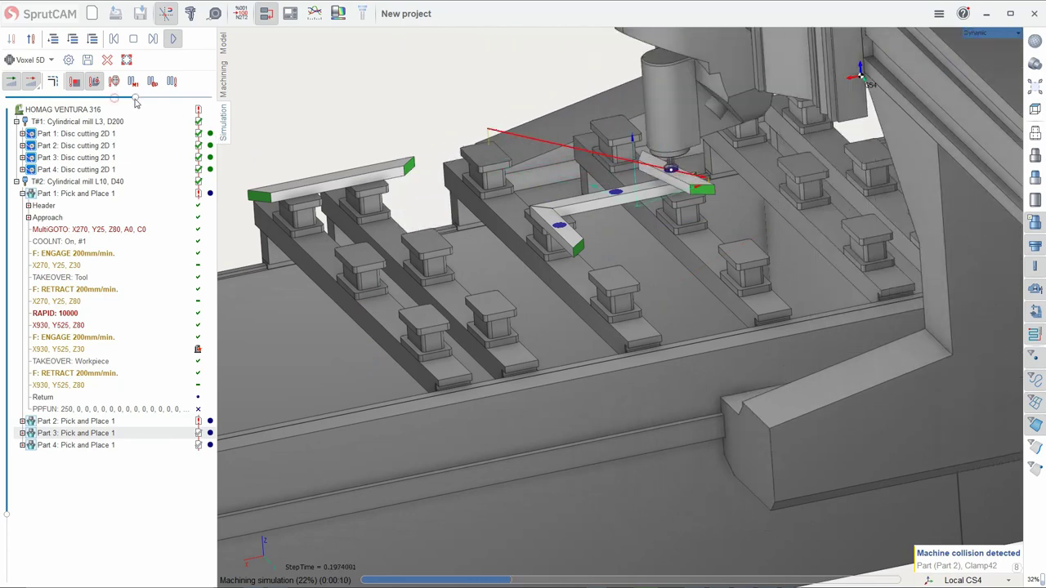
{"action": "mouse_move", "coordinate": [69, 97]}
{"action": "left_mouse_down"}
{"action": "mouse_move", "coordinate": [127, 96]}
{"action": "mouse_move", "coordinate": [104, 111]}
{"action": "mouse_move", "coordinate": [75, 97]}
{"action": "left_mouse_up"}
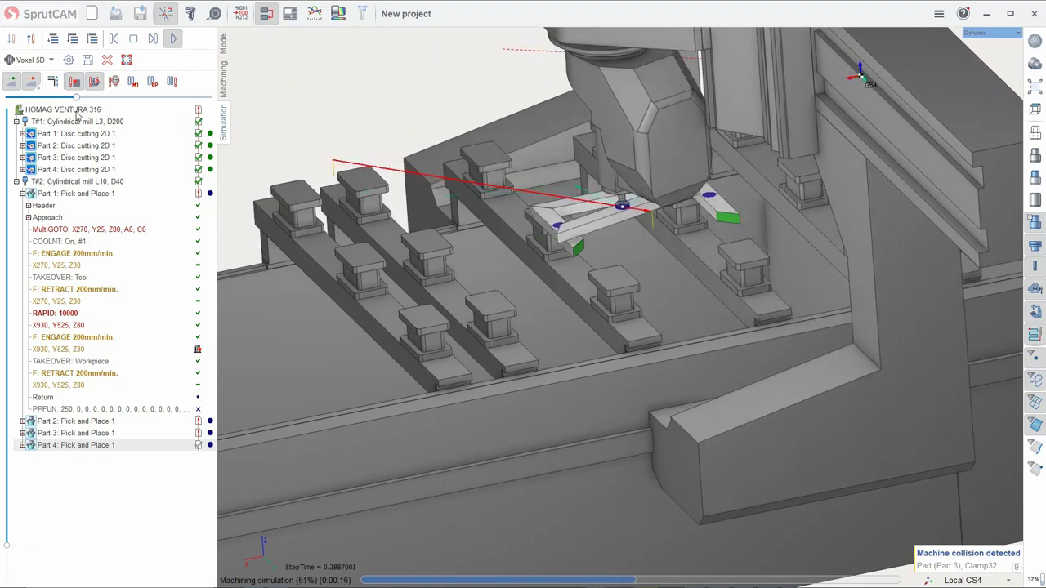
{"action": "scroll", "coordinate": [506, 254], "scroll_direction": "up", "scroll_amount": 2}
{"action": "scroll", "coordinate": [507, 253], "scroll_direction": "up", "scroll_amount": 5}
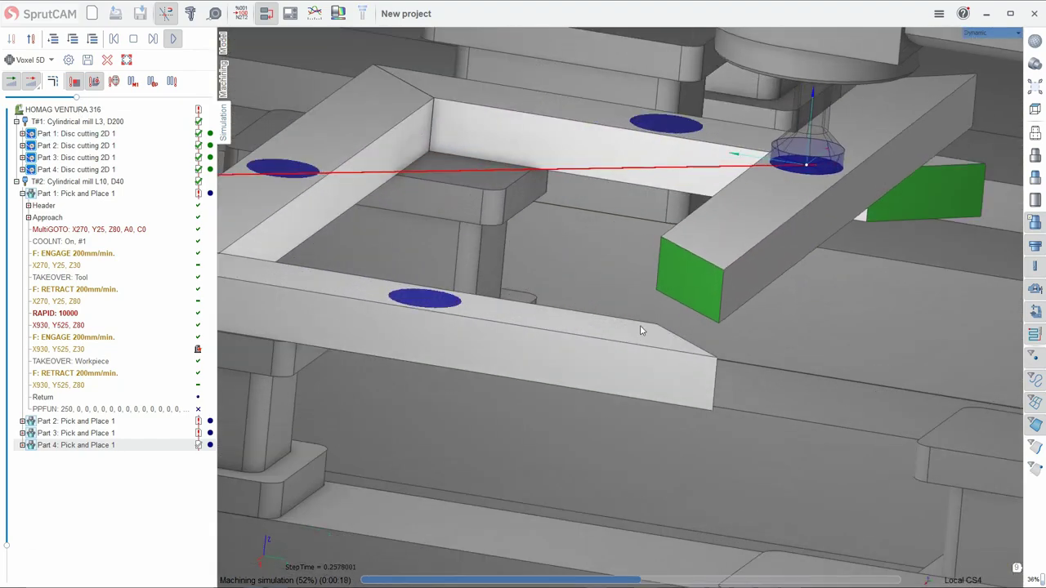
{"action": "scroll", "coordinate": [684, 351], "scroll_direction": "up", "scroll_amount": 3}
{"action": "scroll", "coordinate": [679, 350], "scroll_direction": "down", "scroll_amount": 3}
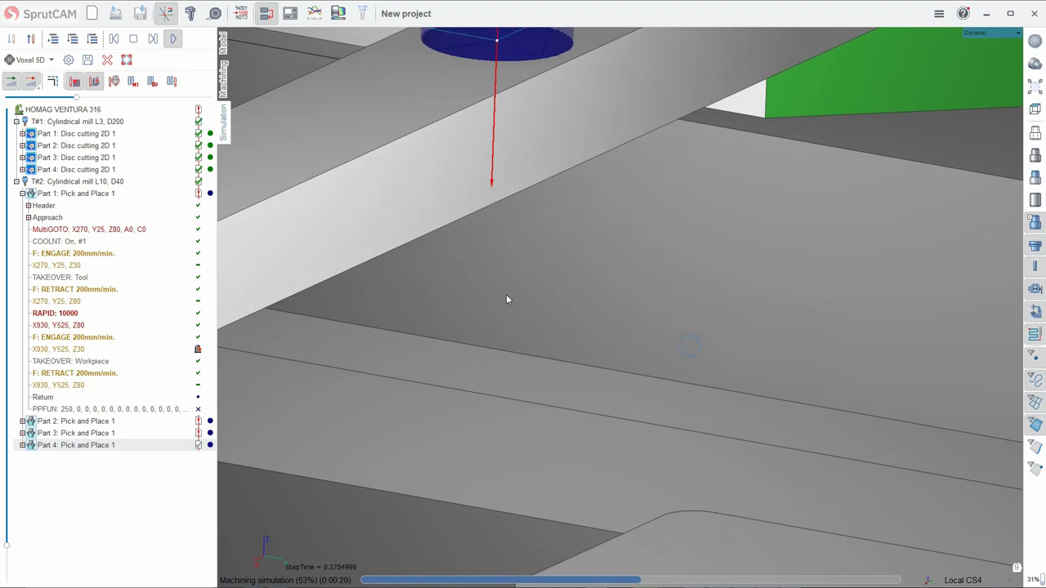
{"action": "scroll", "coordinate": [708, 294], "scroll_direction": "down", "scroll_amount": 3}
{"action": "scroll", "coordinate": [372, 342], "scroll_direction": "up", "scroll_amount": 4}
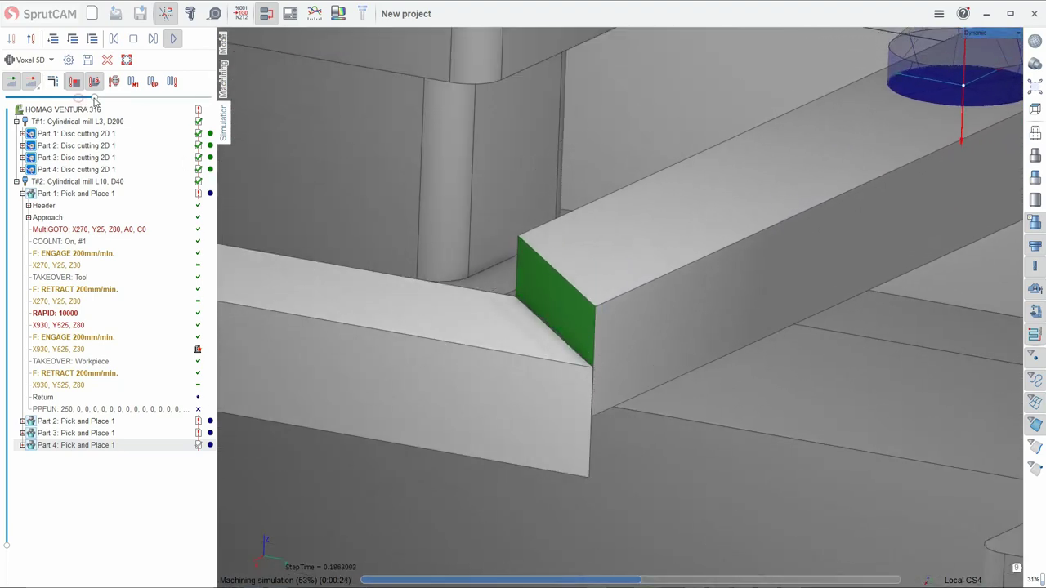
{"action": "scroll", "coordinate": [553, 352], "scroll_direction": "down", "scroll_amount": 3}
{"action": "scroll", "coordinate": [553, 351], "scroll_direction": "down", "scroll_amount": 3}
{"action": "scroll", "coordinate": [553, 351], "scroll_direction": "down", "scroll_amount": 2}
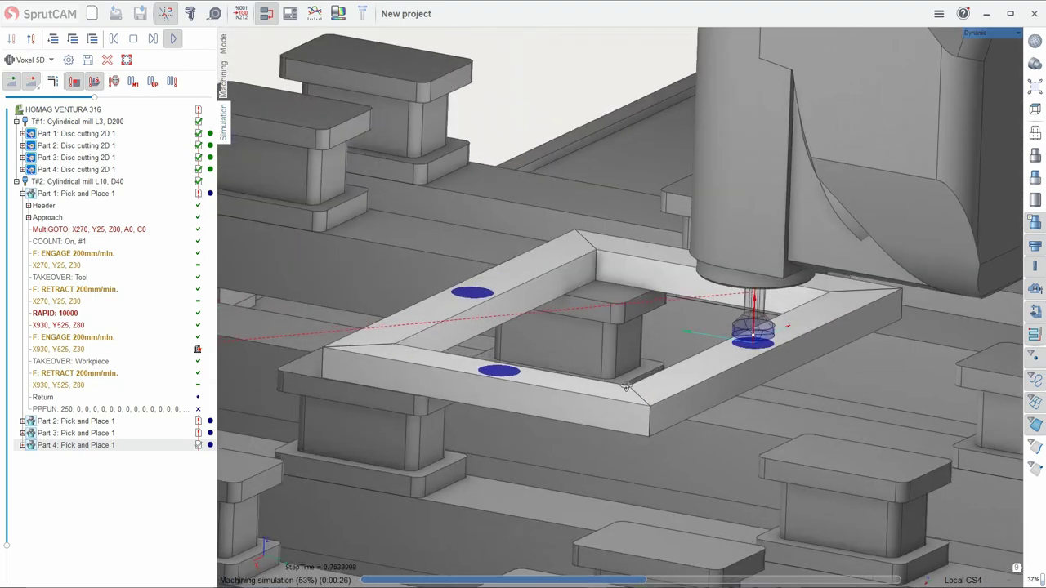
{"action": "mouse_move", "coordinate": [632, 361]}
{"action": "middle_mouse_down"}
{"action": "mouse_move", "coordinate": [661, 266]}
{"action": "mouse_move", "coordinate": [645, 362]}
{"action": "mouse_move", "coordinate": [626, 405]}
{"action": "mouse_move", "coordinate": [433, 255]}
{"action": "middle_mouse_up"}
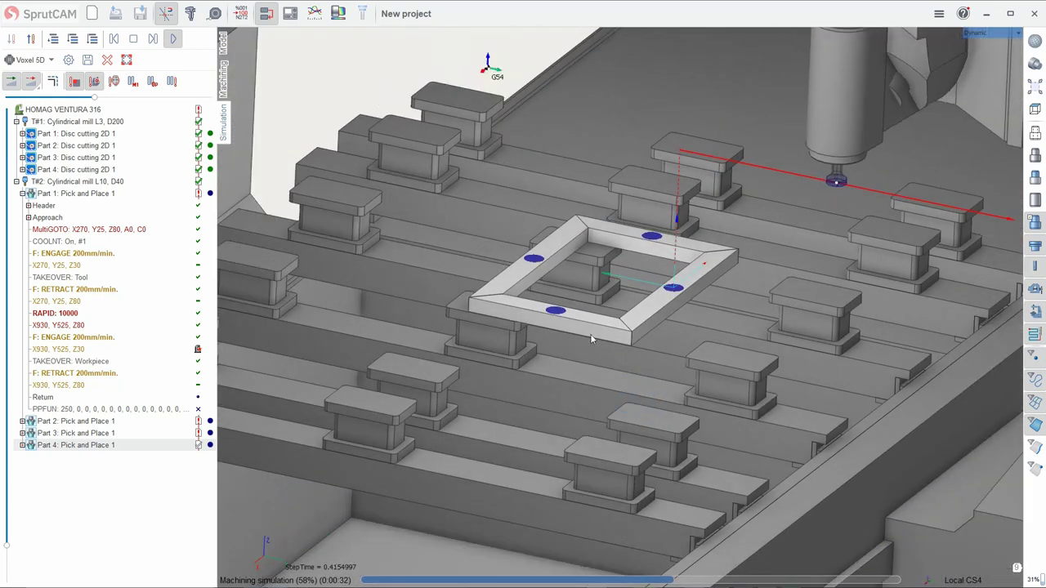